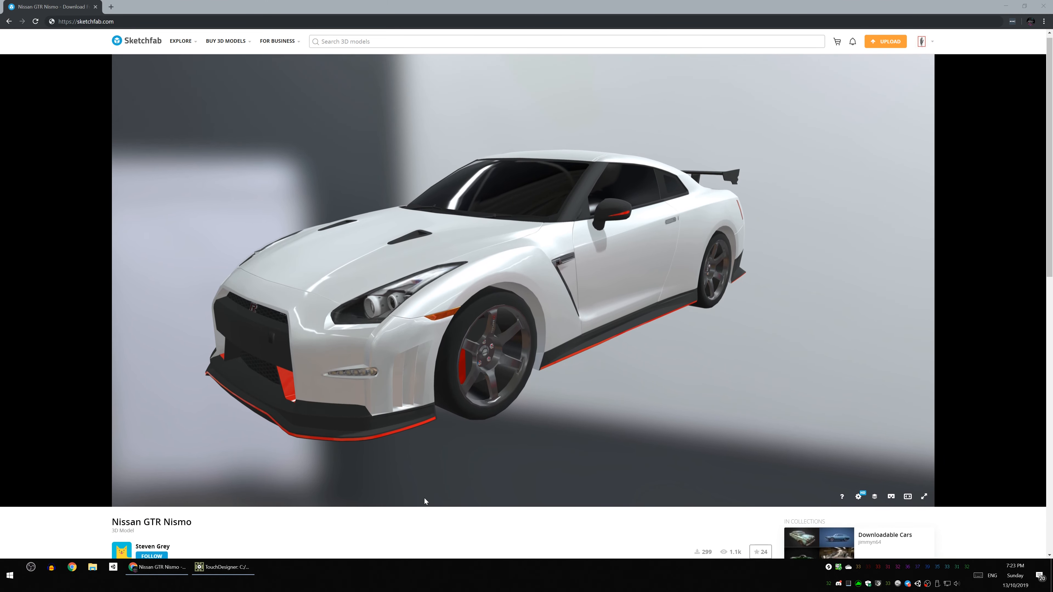
Examine the Nissan GTR Nismo model on its Sketchfab page, including its front, description, license, and triangle and vertex counts
scroll(426, 502, "up", 2)
left_click_drag(389, 315, 358, 336)
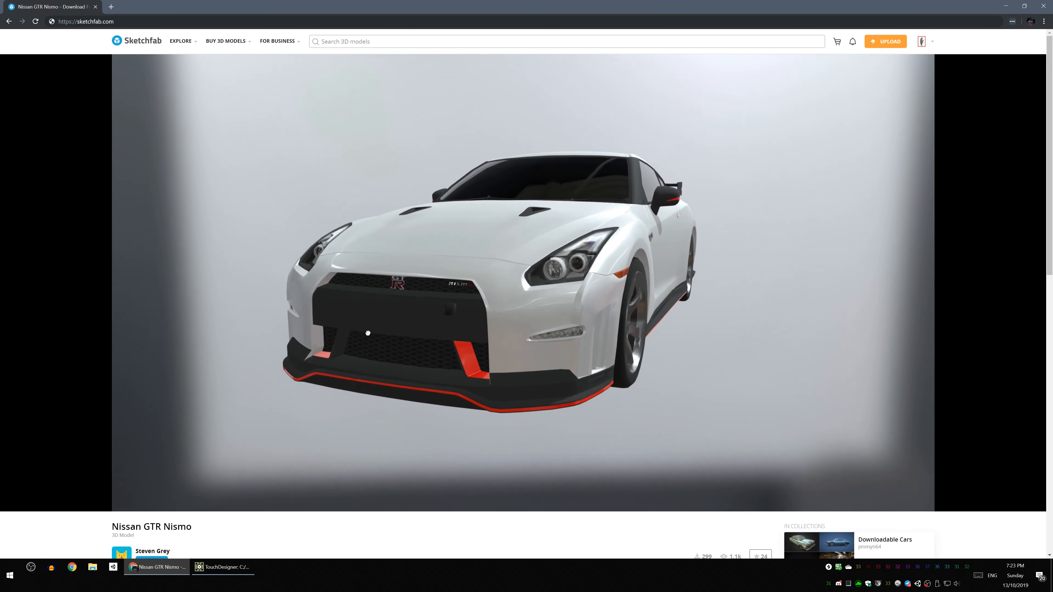
scroll(146, 535, "down", 2)
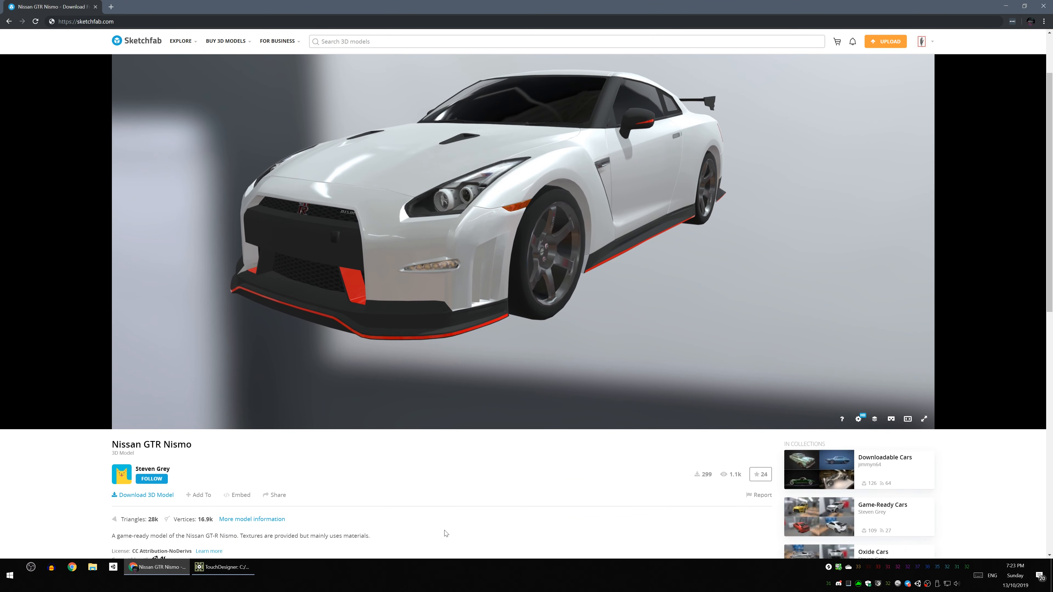
scroll(332, 468, "down", 2)
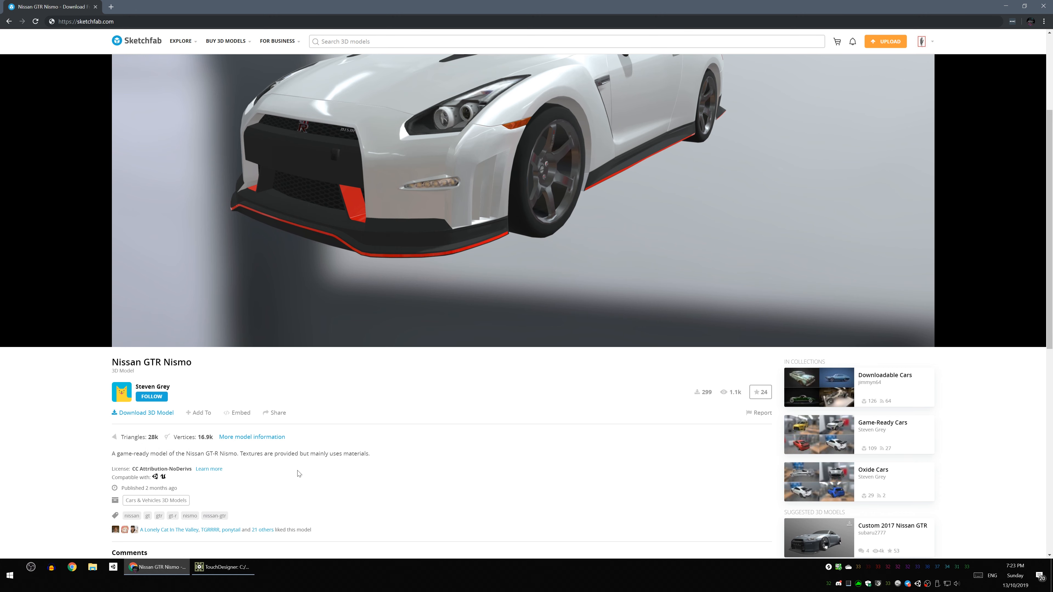
scroll(514, 490, "up", 1)
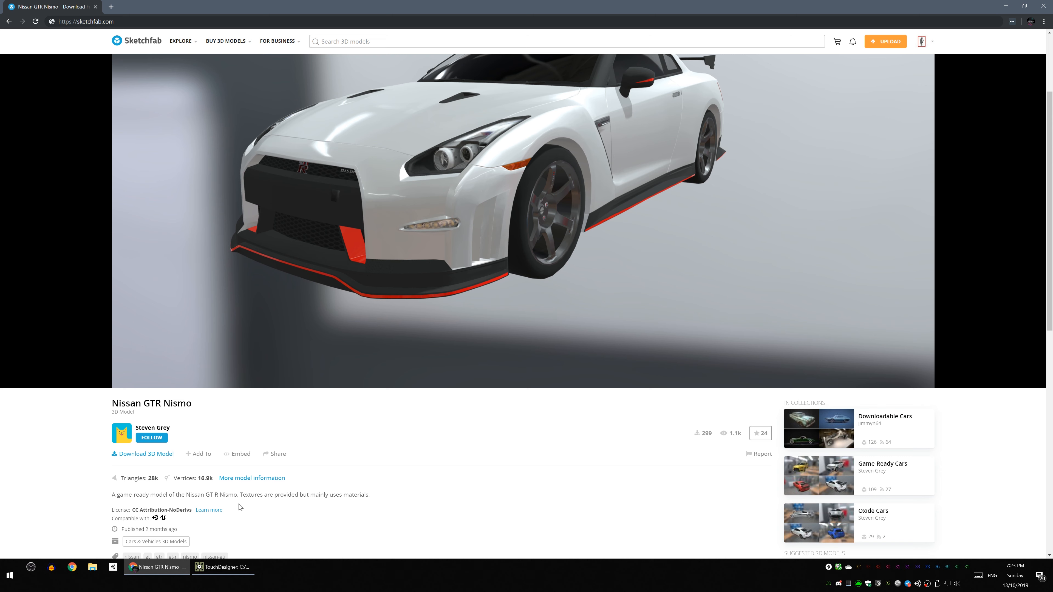
left_click_drag(120, 478, 162, 484)
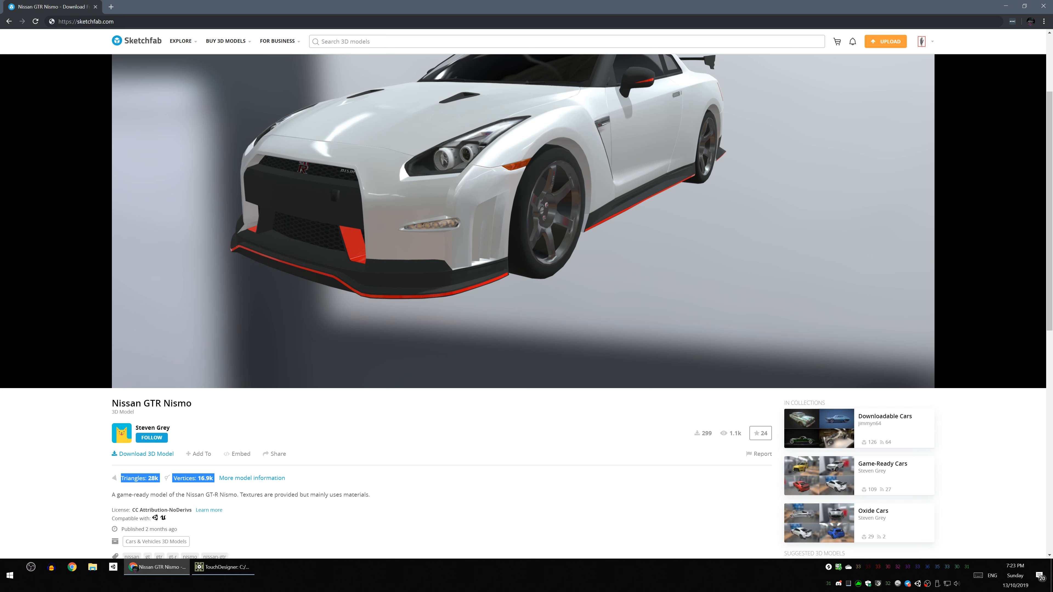
left_click(456, 460)
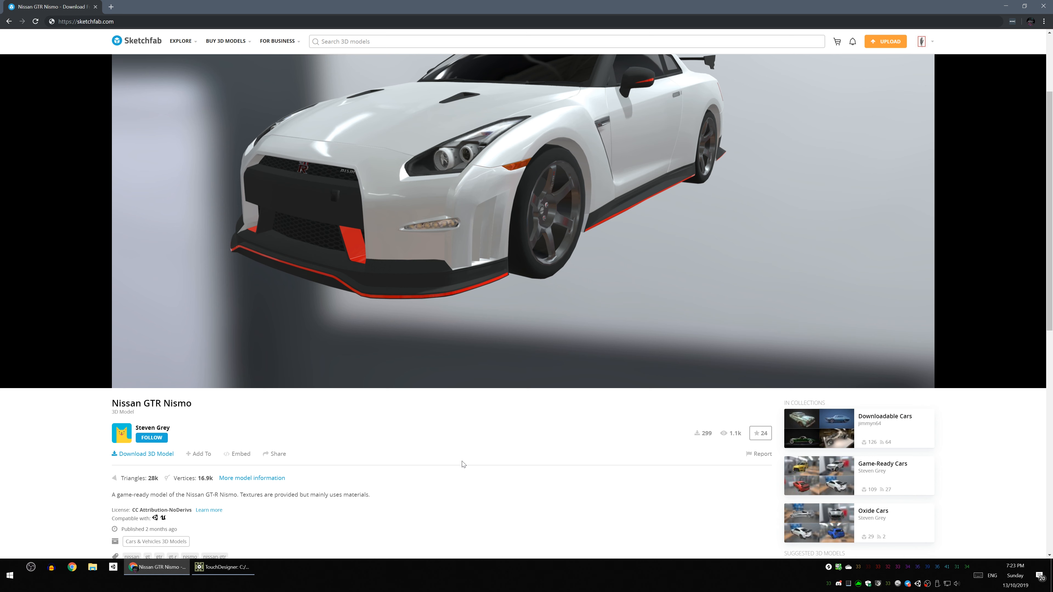
scroll(489, 477, "up", 2)
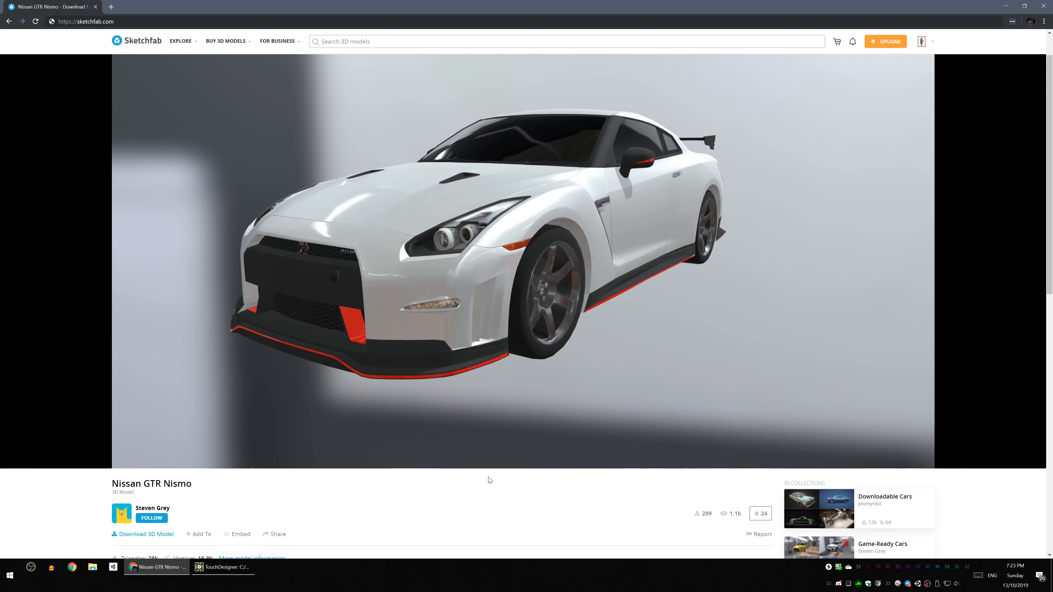
scroll(483, 495, "up", 1)
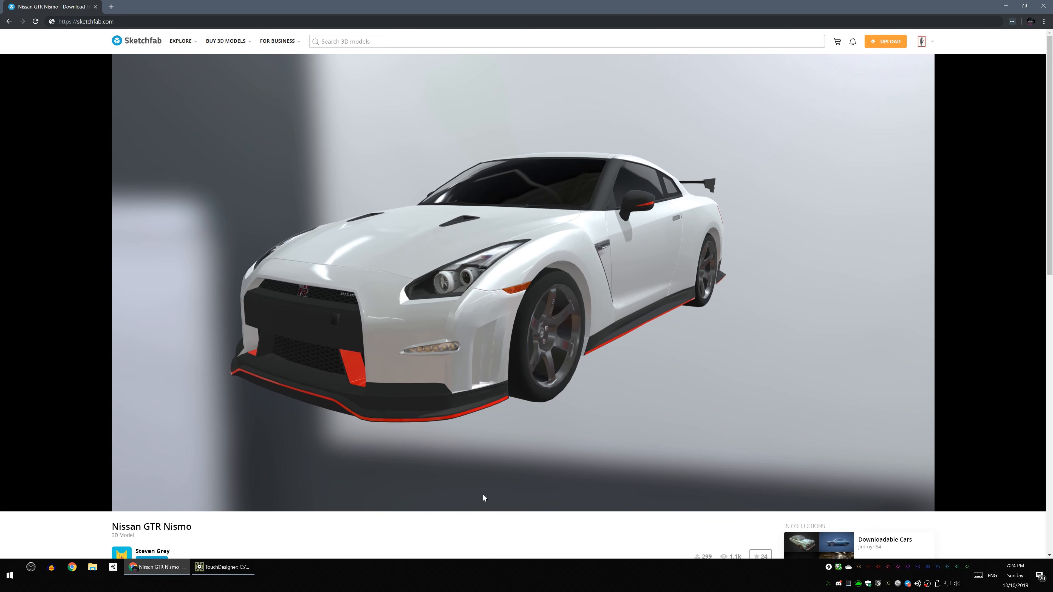
scroll(306, 507, "down", 5)
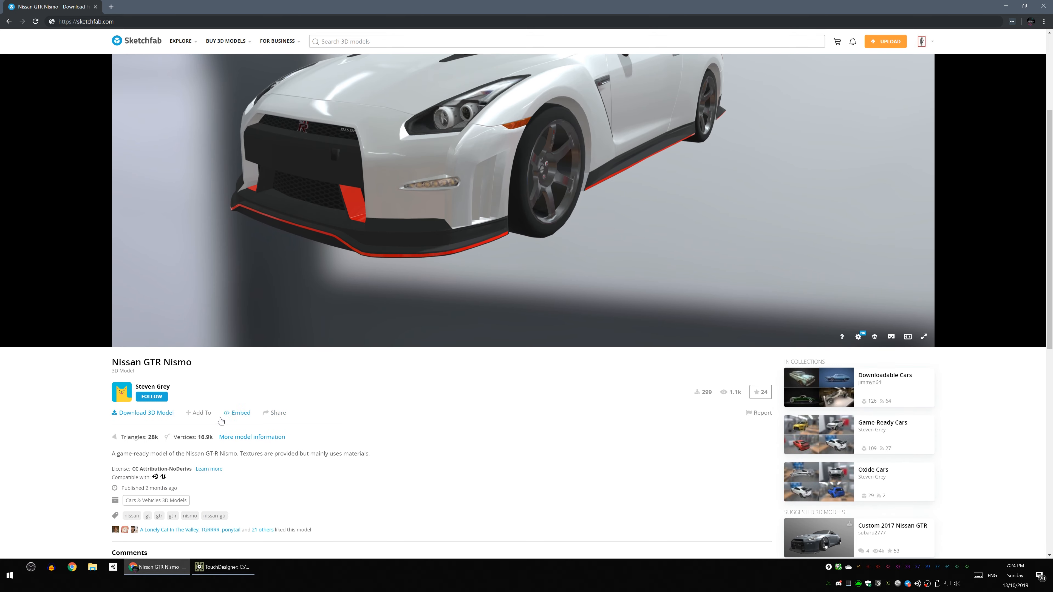
Download the Nissan GTR Nismo model in its original FBX format
left_click(138, 373)
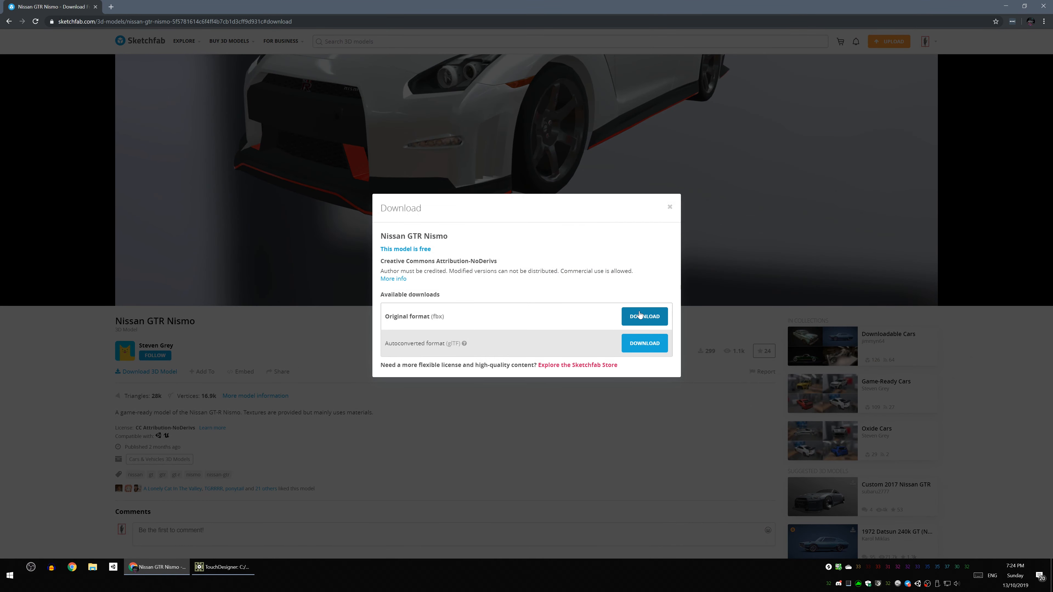
left_click_drag(442, 316, 385, 316)
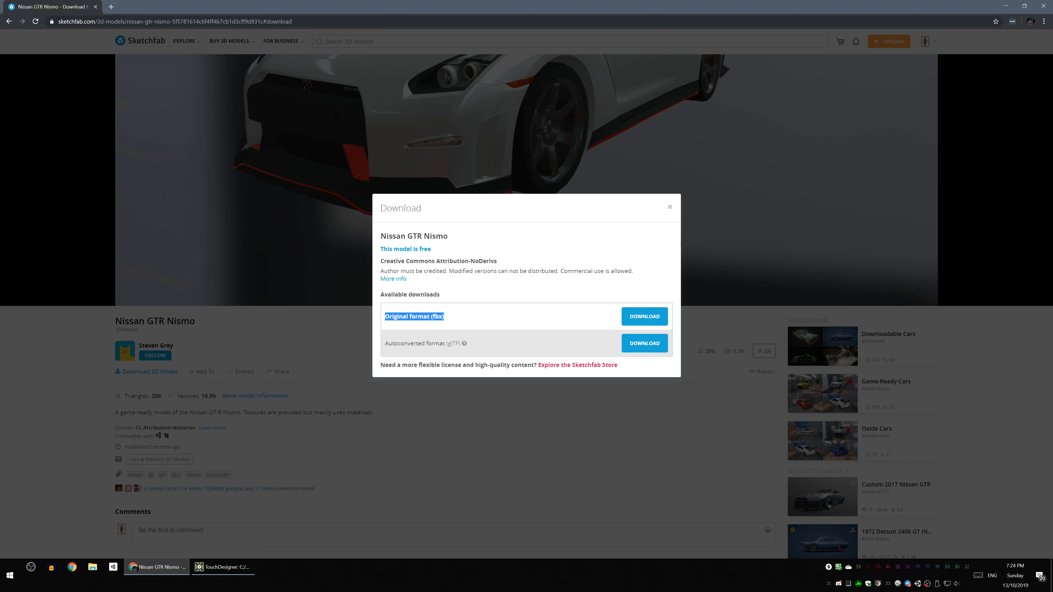
left_click(415, 316)
left_click(438, 317)
left_click_drag(442, 325, 433, 317)
left_click(652, 325)
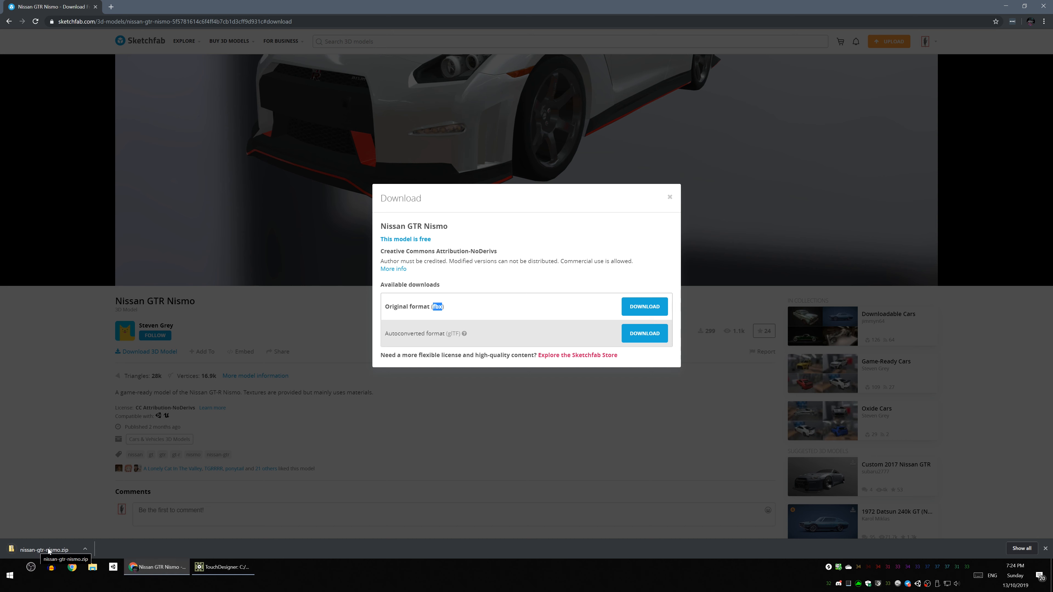
Switch to File Explorer and open the TouchDesigner Importing FBX folder inside _tutorials
left_click(85, 548)
left_click(112, 523)
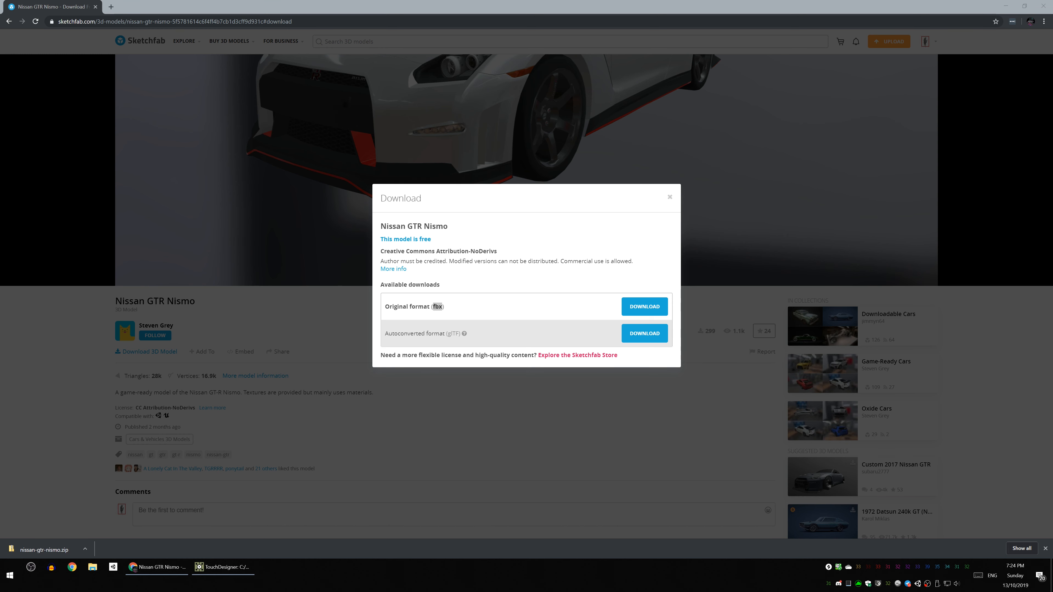
left_click_drag(1052, 90, 380, 67)
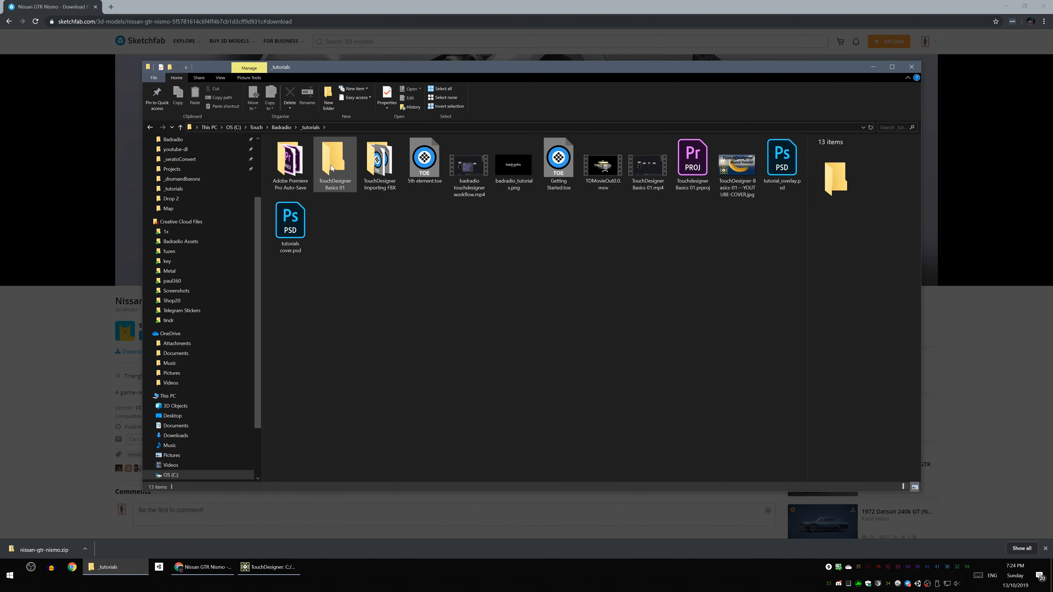
left_click(380, 168)
double_click(380, 168)
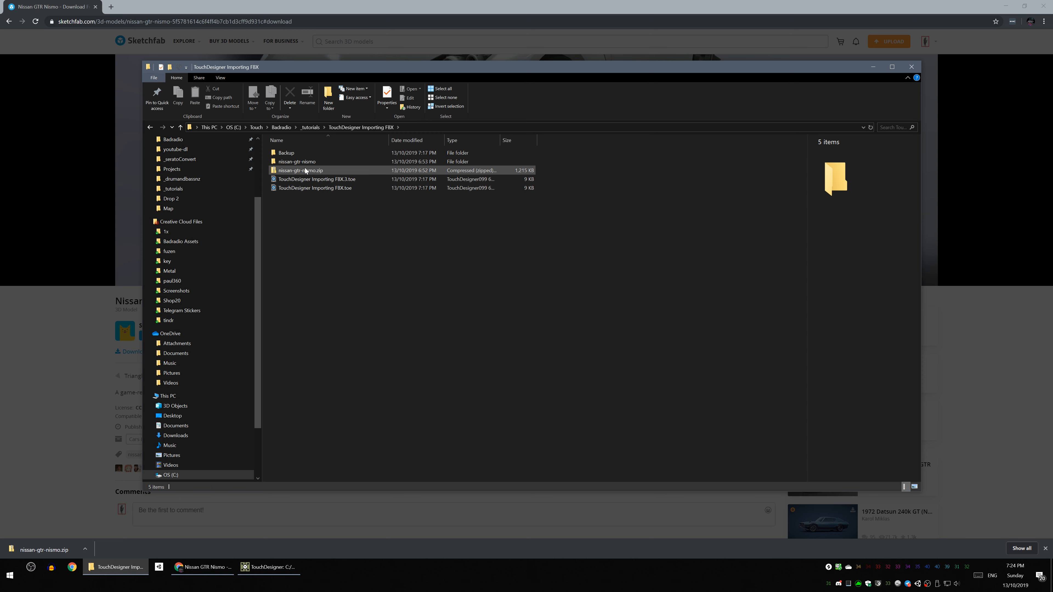
left_click(360, 170)
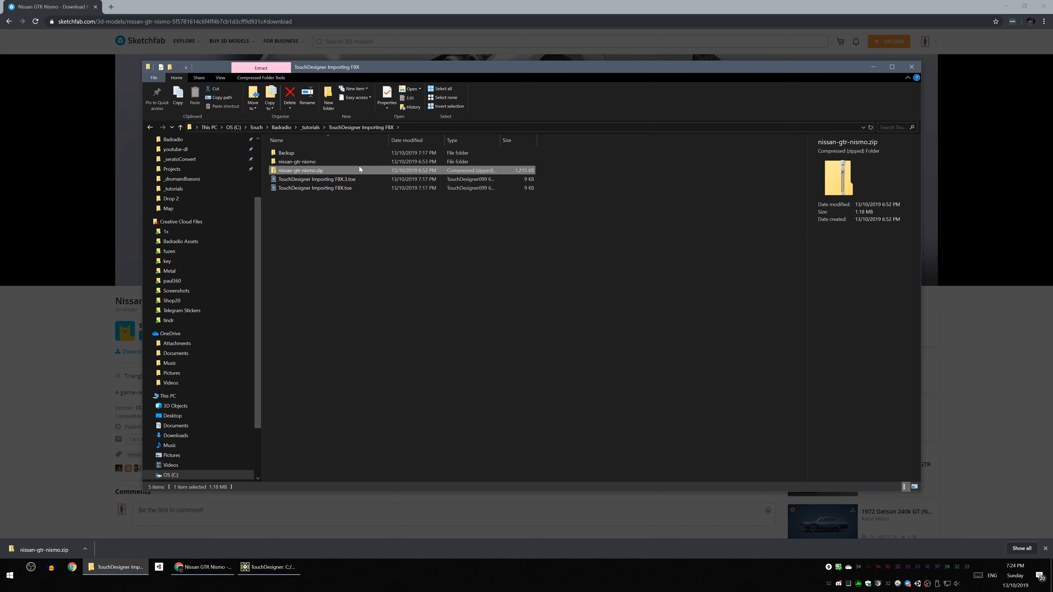
right_click(294, 173)
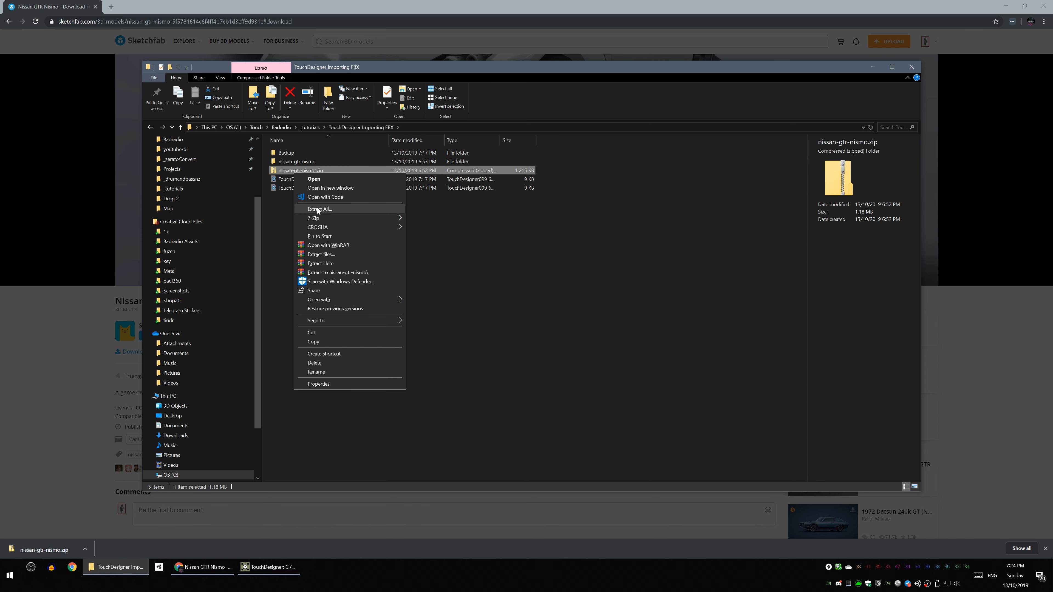
left_click(617, 216)
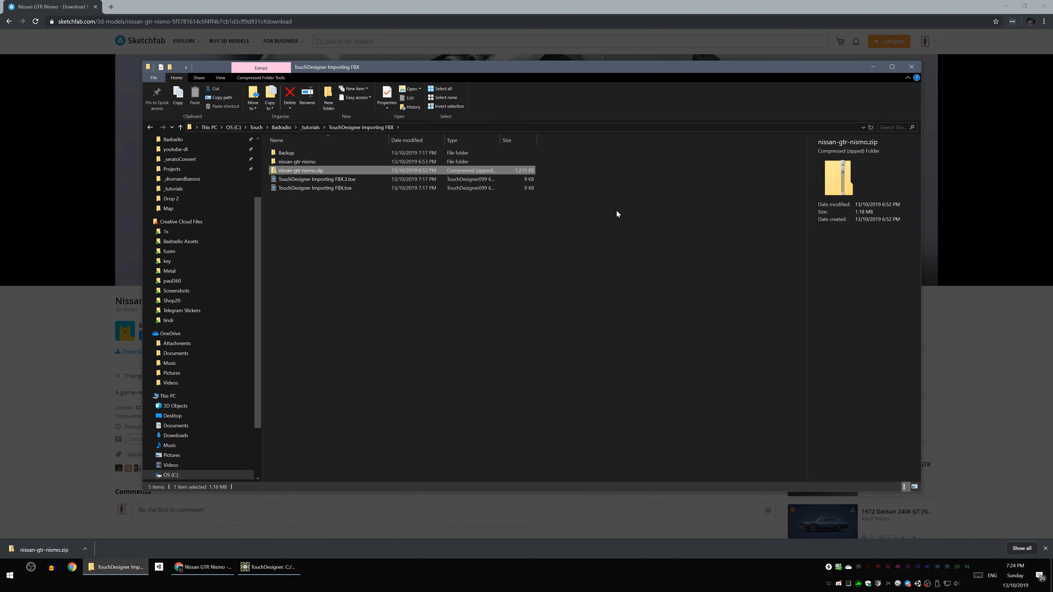
Open the source folder inside the extracted nissan-gtr-nismo folder
left_click(310, 163)
double_click(294, 162)
double_click(293, 153)
left_click(294, 163)
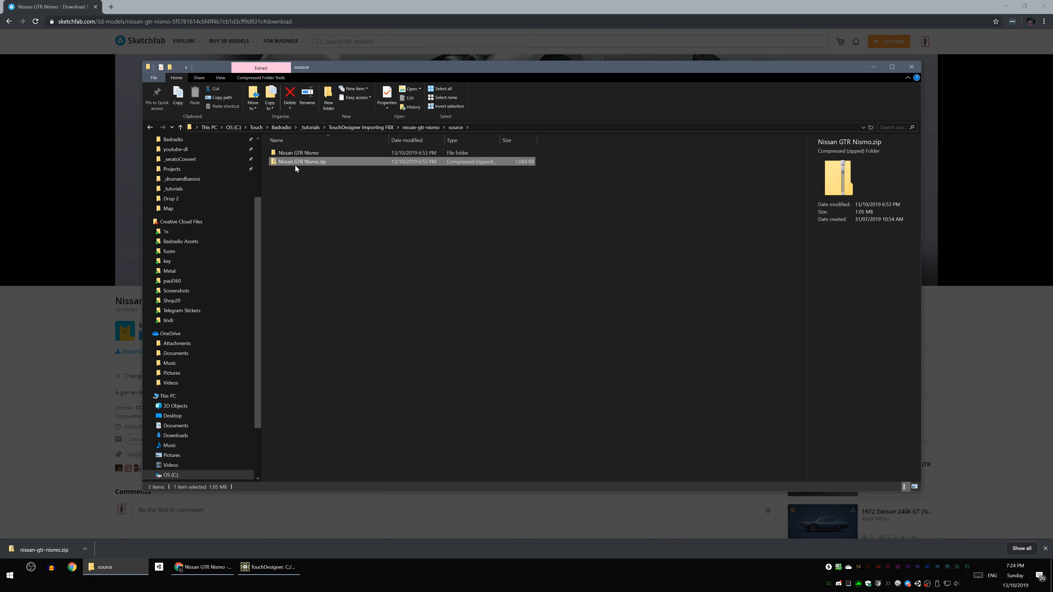
right_click(311, 163)
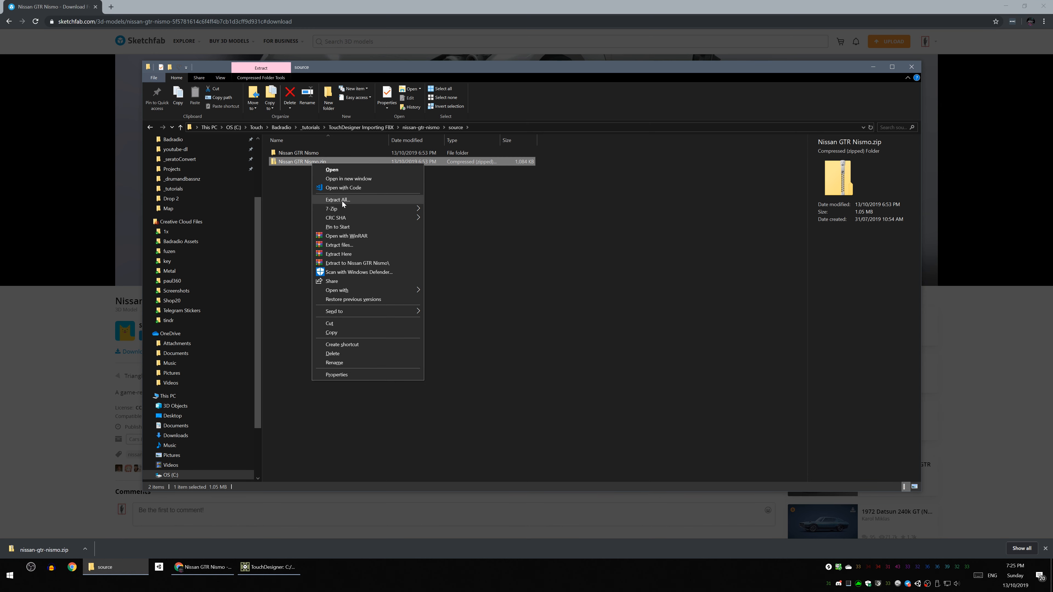
left_click(276, 171)
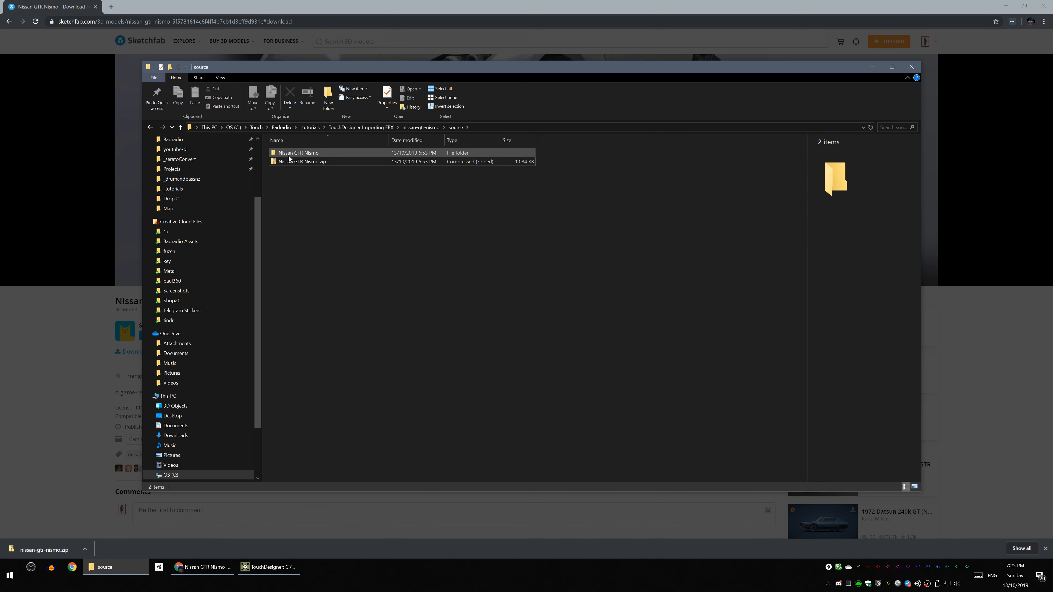
Open the extracted Nissan GTR Nismo folder and select the file Nissan GTR Nismo.fbx
double_click(289, 156)
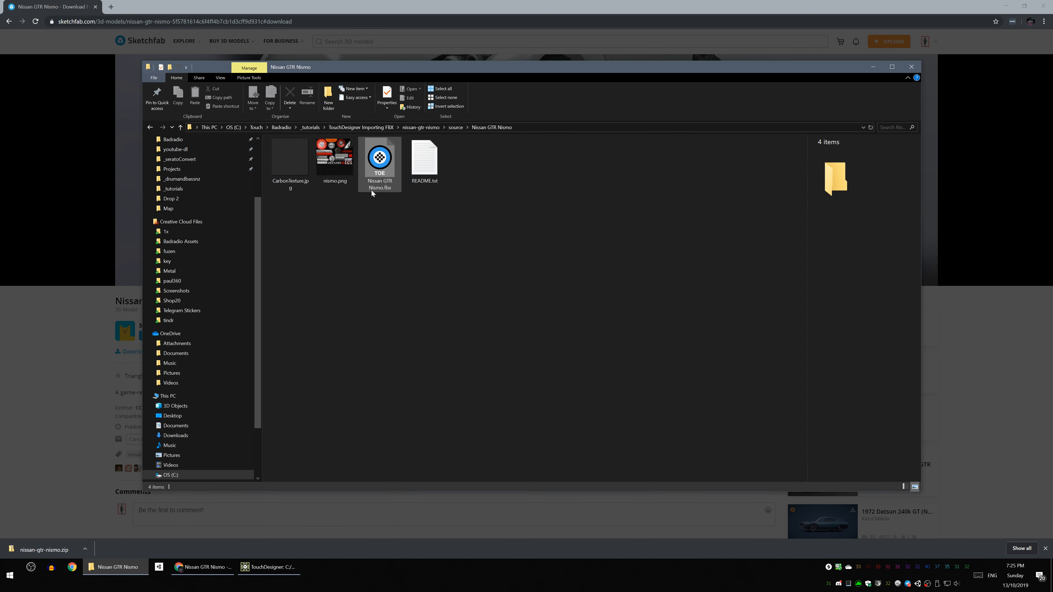
left_click(370, 160)
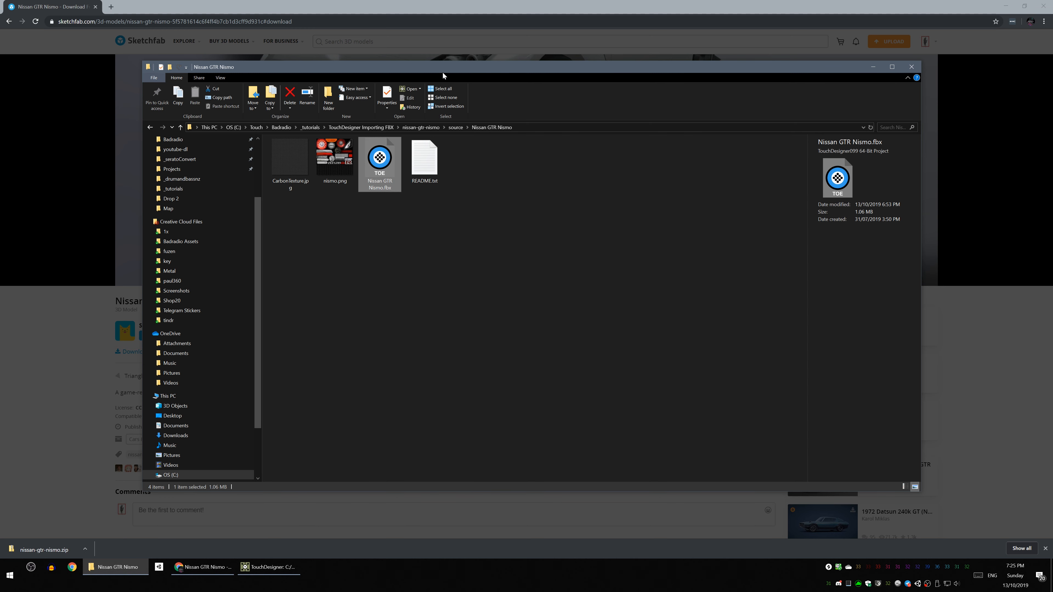
Switch to TouchDesigner and delete all the default operators from the project1 network
left_click(290, 572)
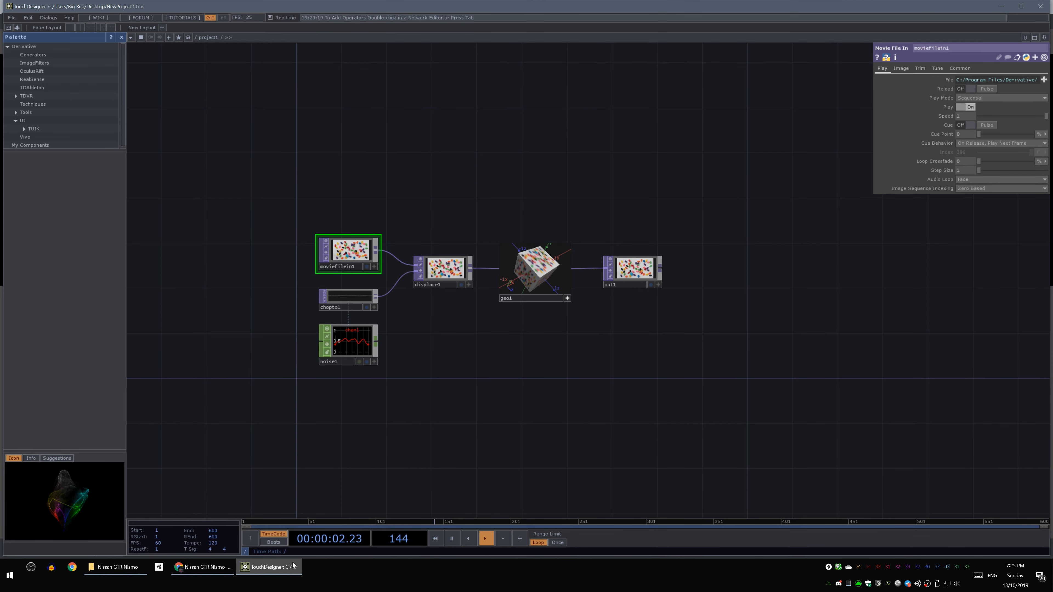
left_click(1021, 6)
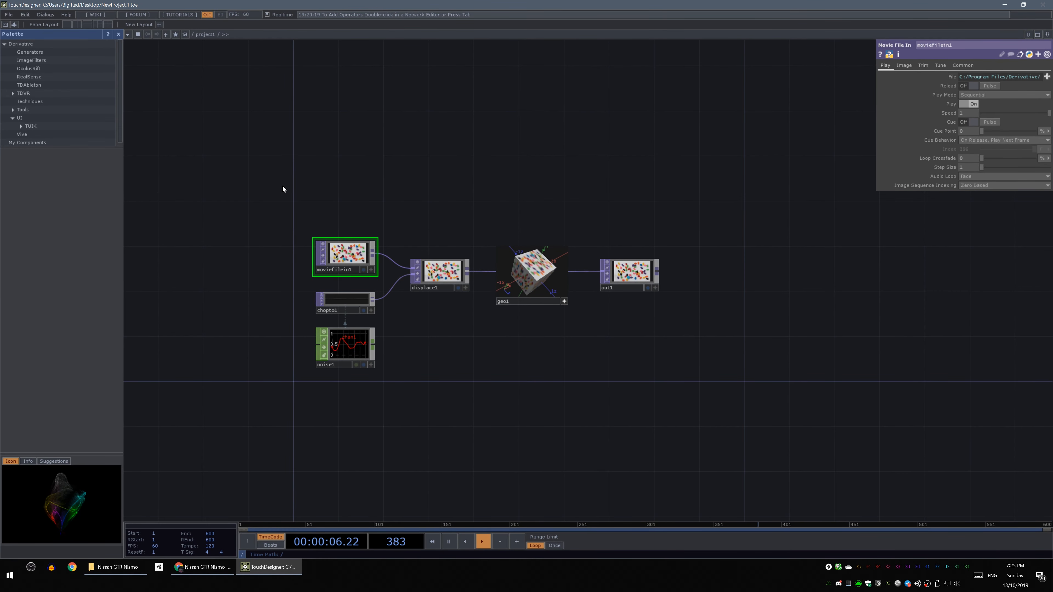
left_click_drag(281, 184, 713, 406)
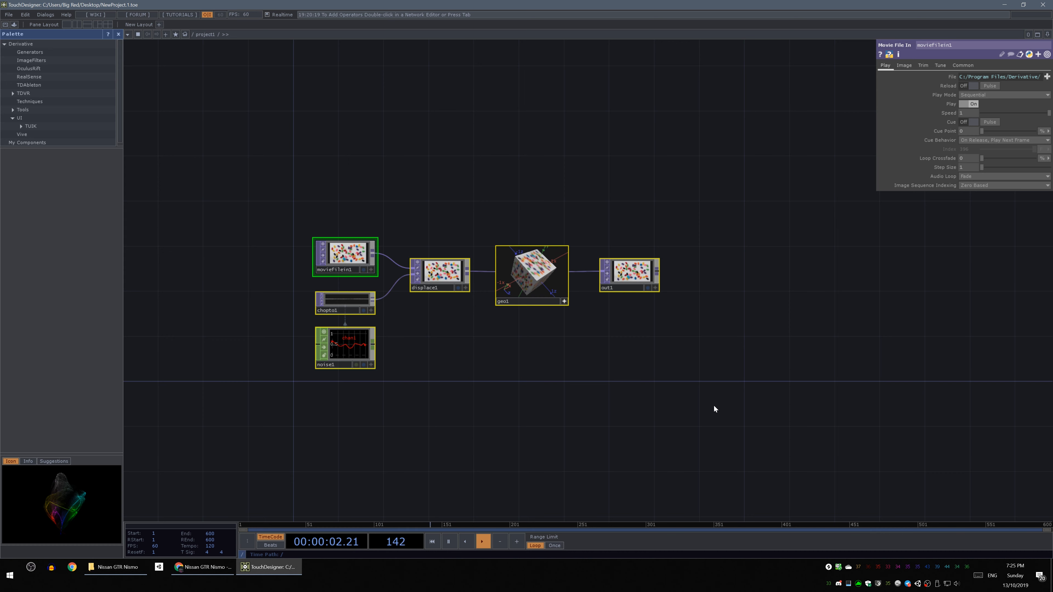
key("Delete")
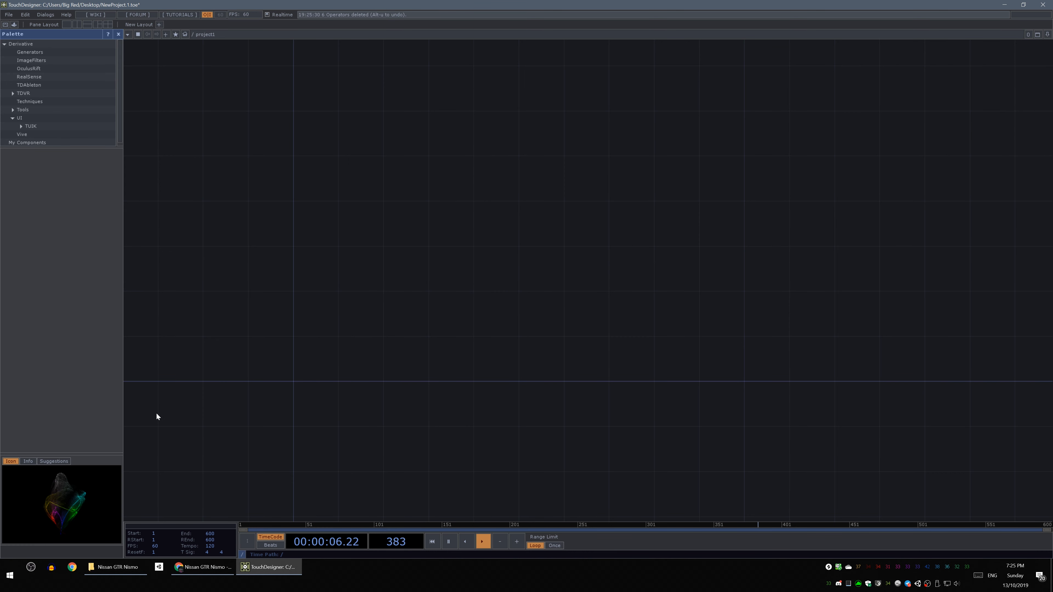
Import Nissan GTR Nismo.fbx from the File Explorer window into the empty project1 network in TouchDesigner
left_click(139, 568)
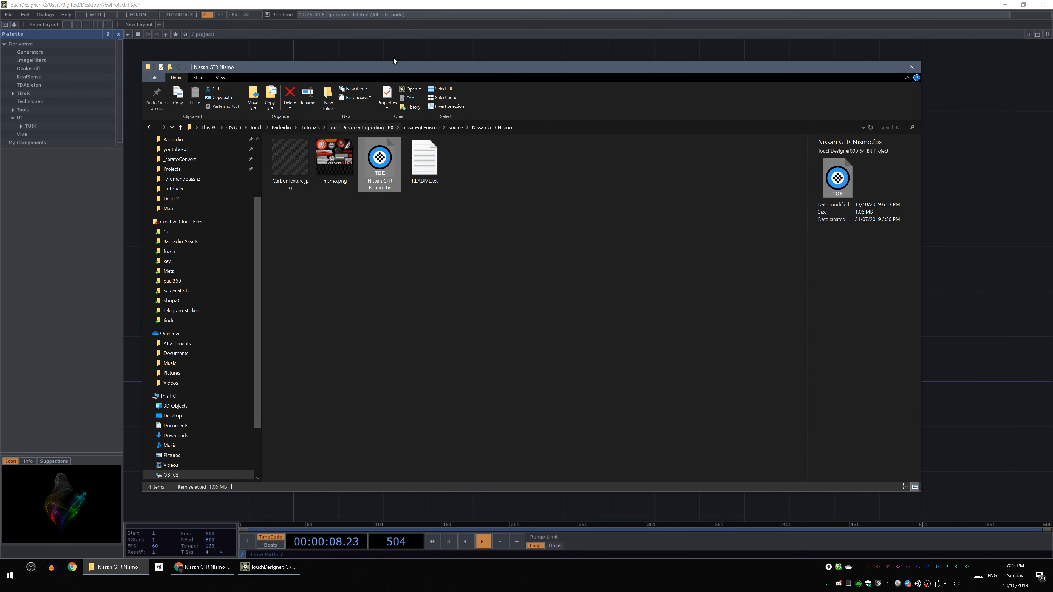
left_click_drag(392, 67, 654, 65)
left_click_drag(641, 155, 294, 337)
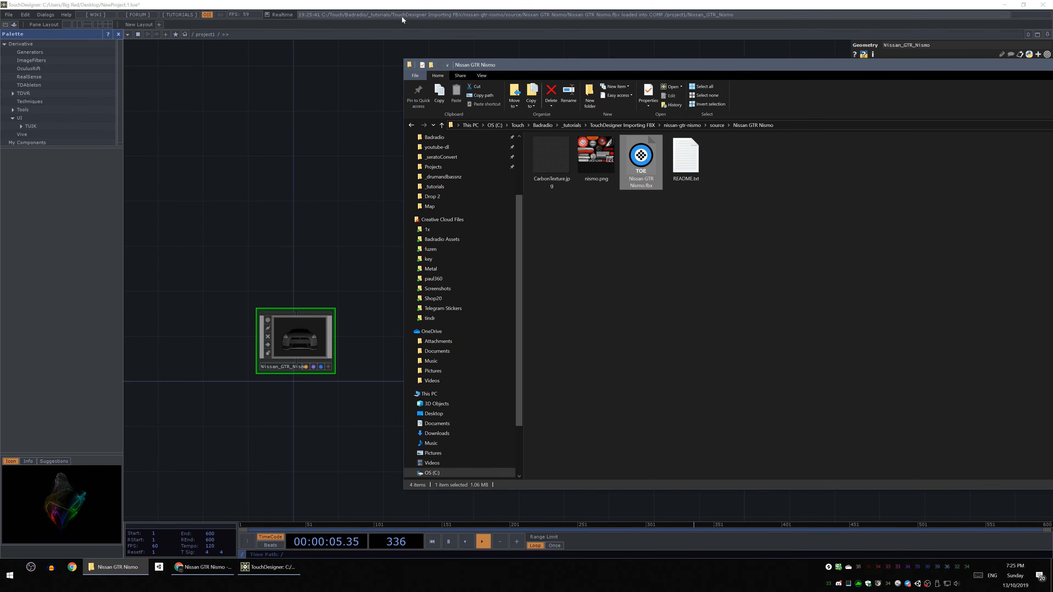
left_click(417, 3)
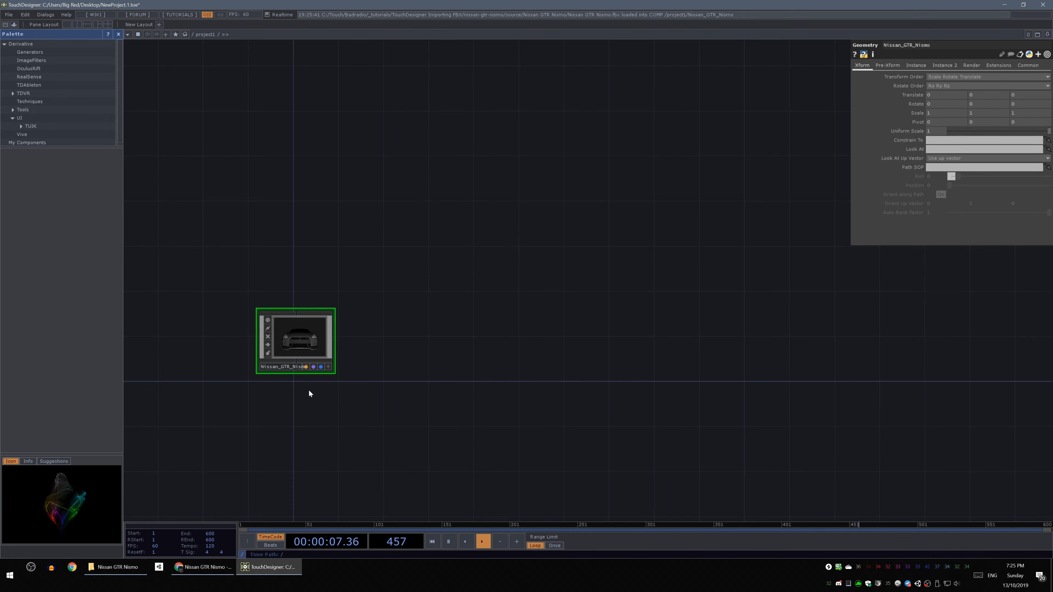
Move the imported Nissan_GTR_Nismo component so that it sits at the network's origin
scroll(309, 393, "up", 3)
left_click_drag(326, 392, 443, 401)
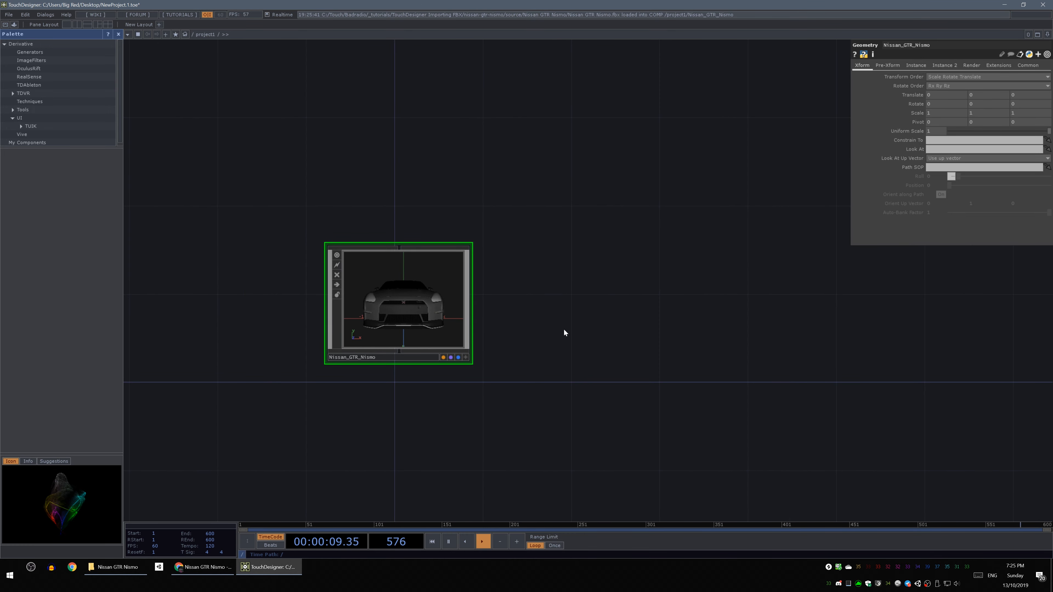
left_click_drag(533, 329, 459, 332)
left_click_drag(297, 307, 364, 328)
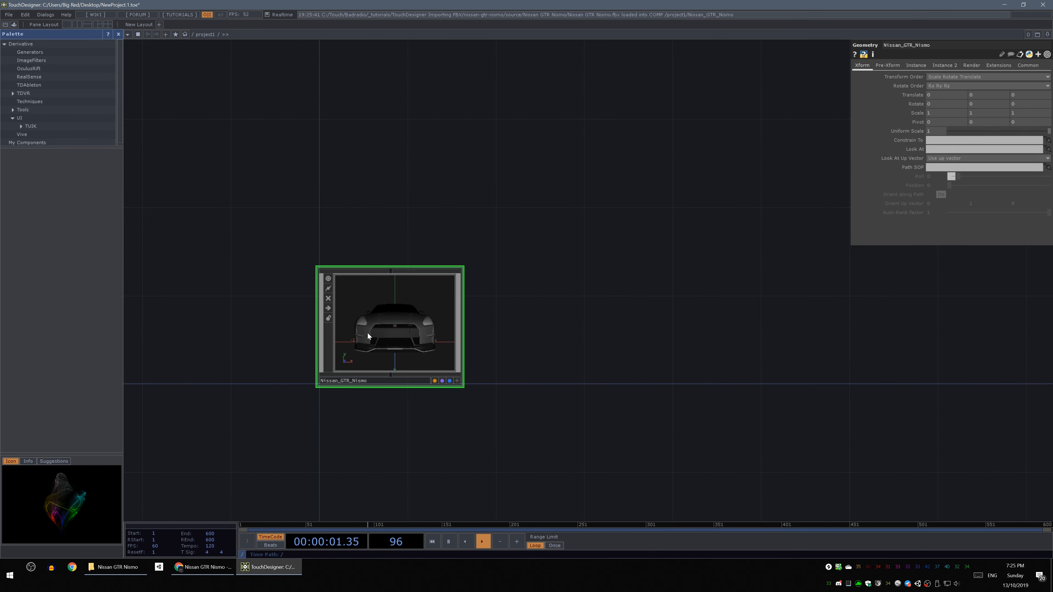
Enter the Nissan_GTR_Nismo component and examine the row of separate geometry parts inside it
scroll(562, 342, "down", 4)
left_click_drag(533, 343, 501, 304)
scroll(466, 288, "up", 2)
scroll(465, 288, "up", 1)
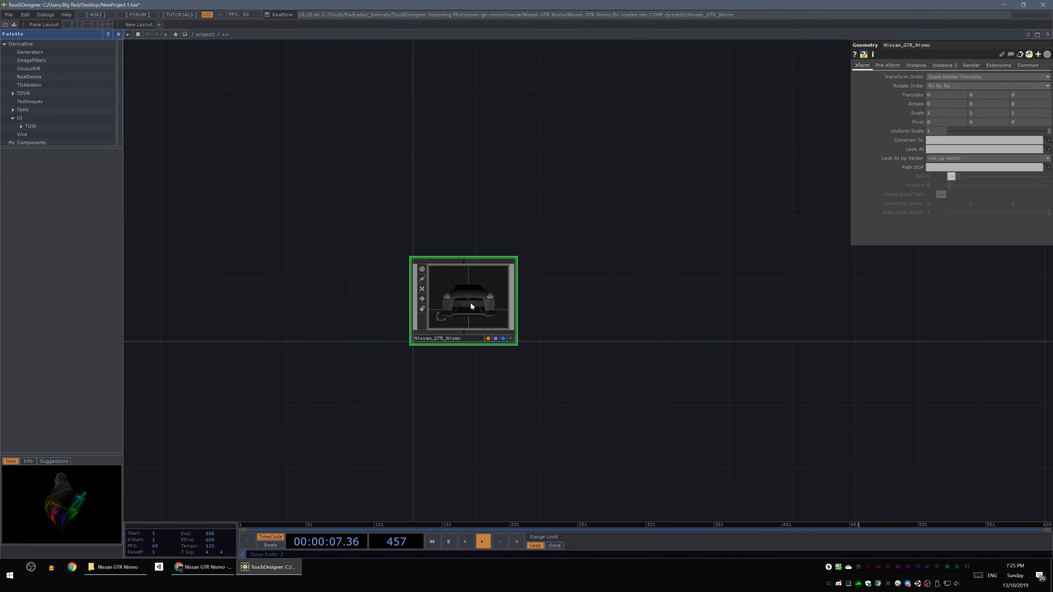
scroll(471, 306, "up", 2)
scroll(307, 258, "up", 6)
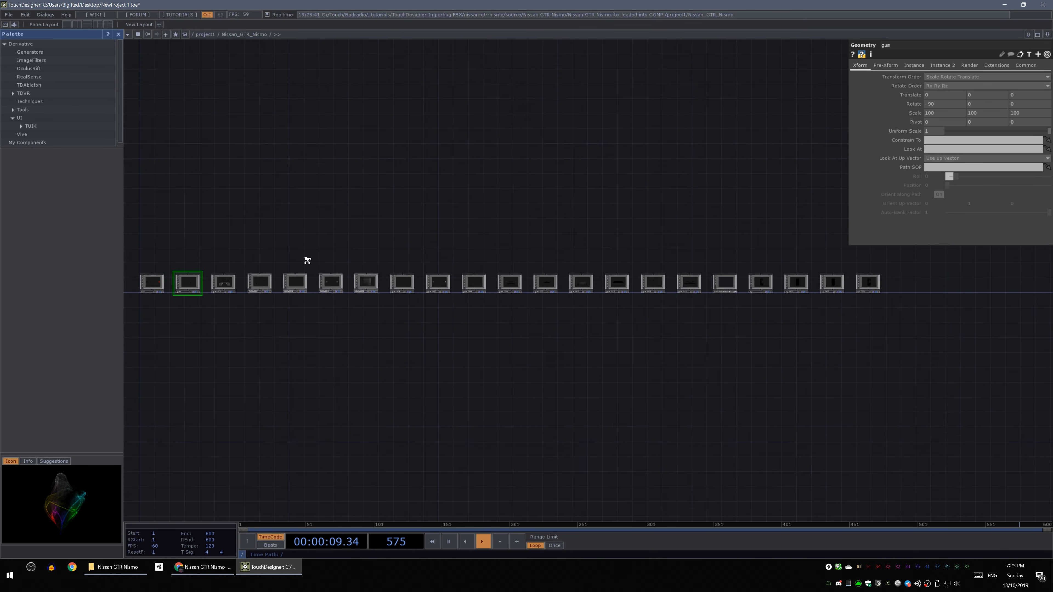
left_click_drag(269, 268, 689, 213)
left_click_drag(499, 213, 584, 176)
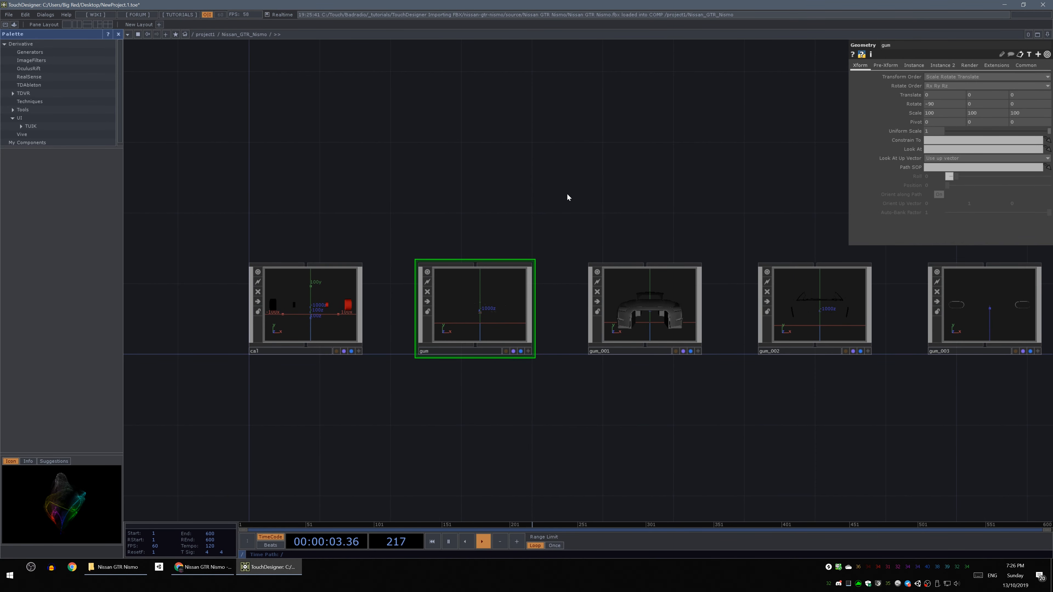
Examine the remaining geometry parts from gum_001 to the ty components, view the whole row, and return to the project1 network
left_click_drag(690, 403, 623, 366)
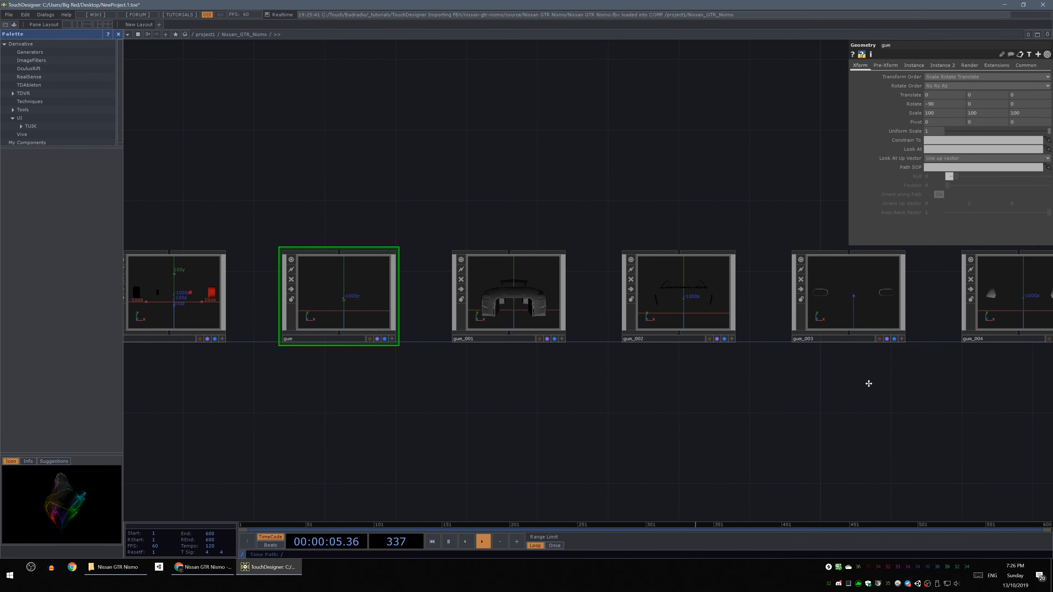
left_click_drag(867, 383, 719, 386)
left_click_drag(827, 399, 597, 412)
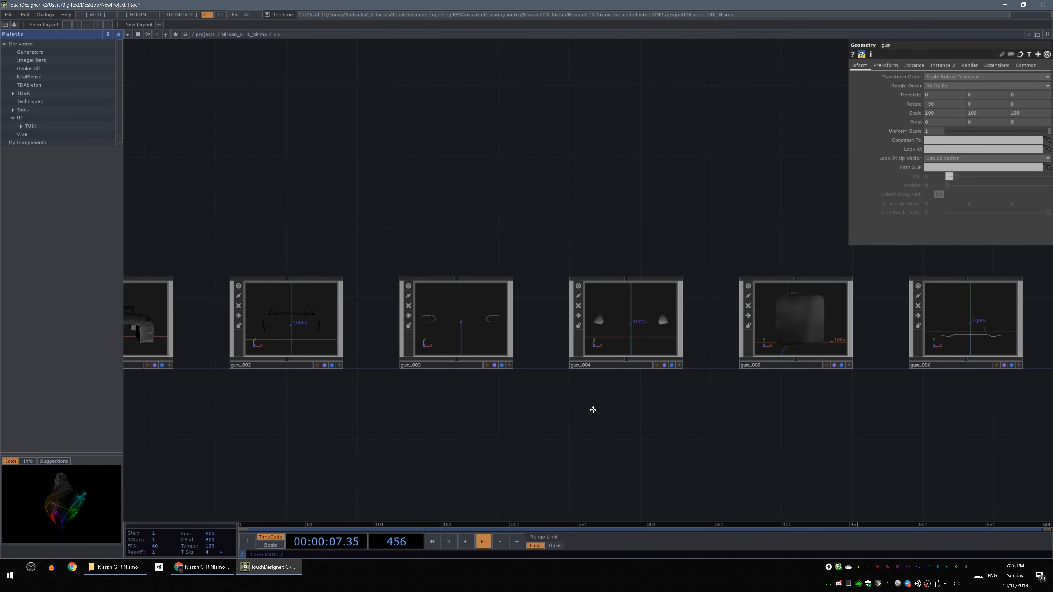
left_click_drag(1024, 426, 376, 430)
left_click_drag(883, 430, 368, 427)
left_click_drag(835, 425, 546, 427)
left_click_drag(872, 432, 482, 434)
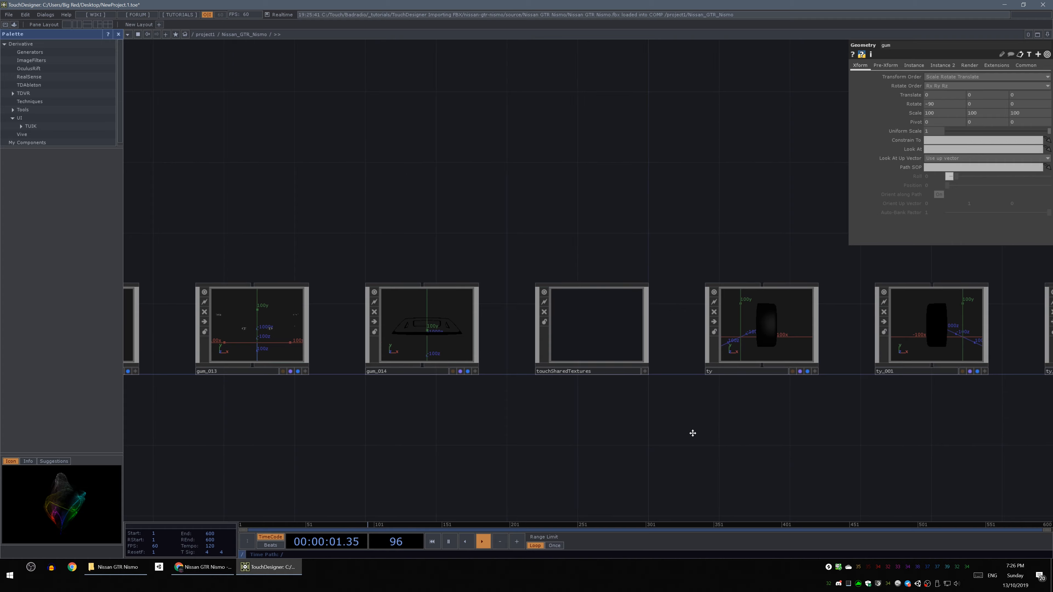
left_click_drag(691, 432, 592, 430)
scroll(591, 430, "down", 10)
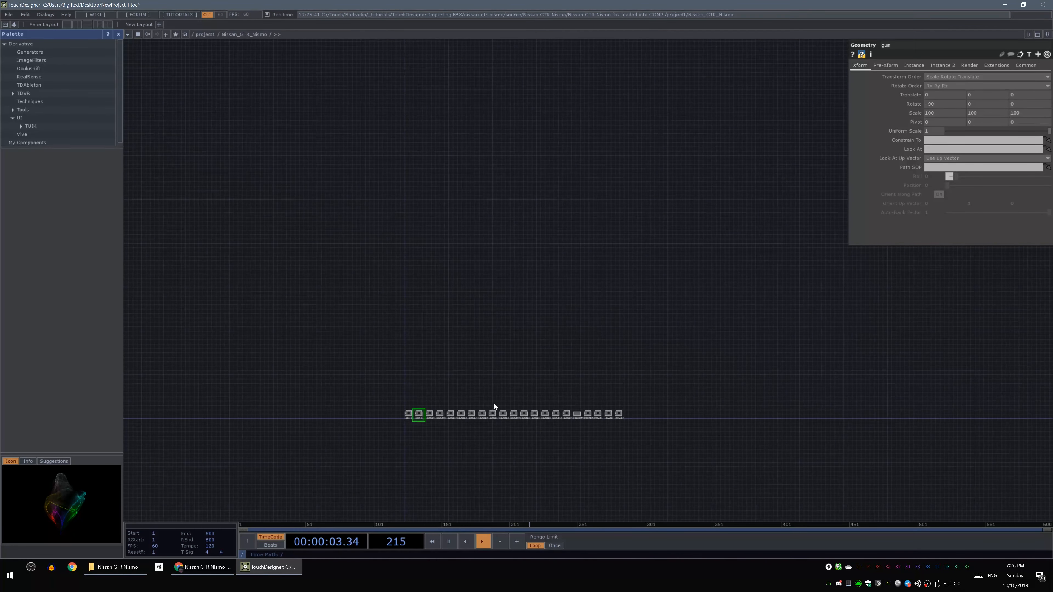
scroll(482, 380, "down", 2)
left_click_drag(655, 428, 581, 394)
mouse_move(648, 355)
left_mouse_down()
mouse_move(690, 350)
mouse_move(717, 362)
mouse_move(669, 354)
left_mouse_up()
scroll(660, 349, "down", 3)
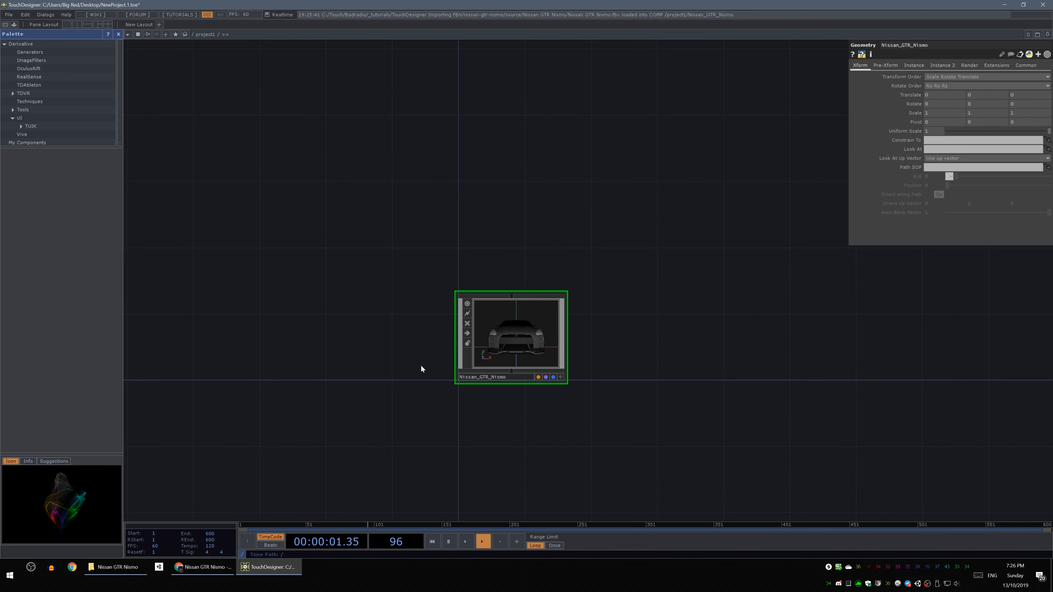
left_click_drag(583, 384, 444, 318)
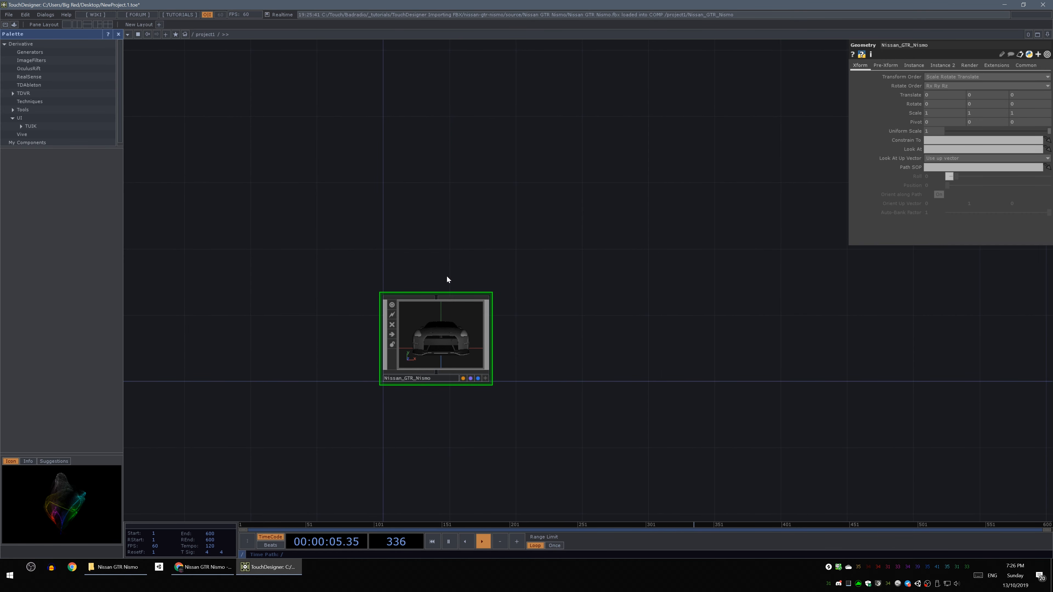
left_click_drag(571, 365, 537, 346)
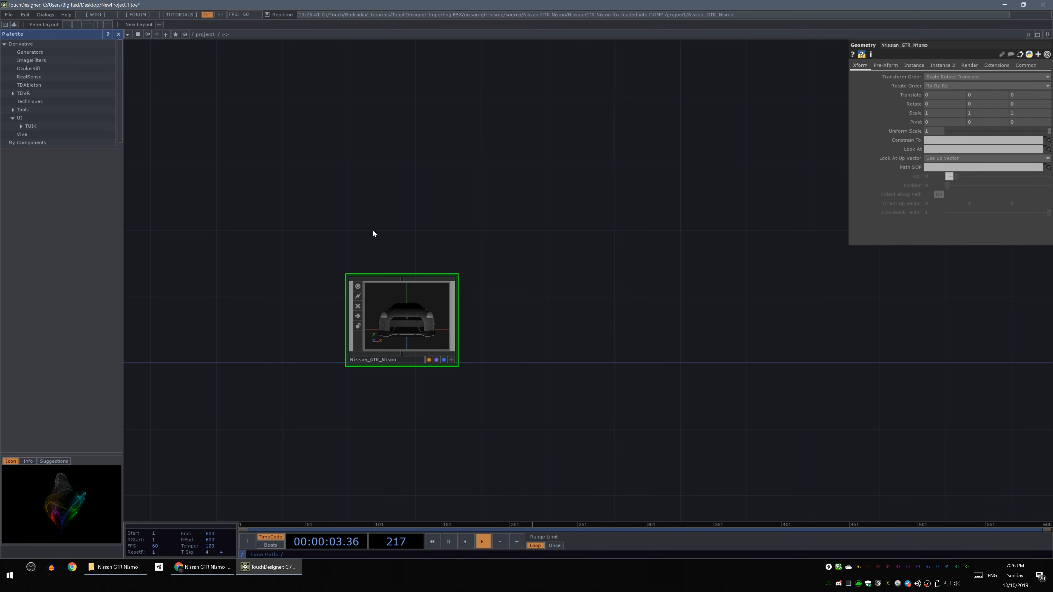
key("Tab")
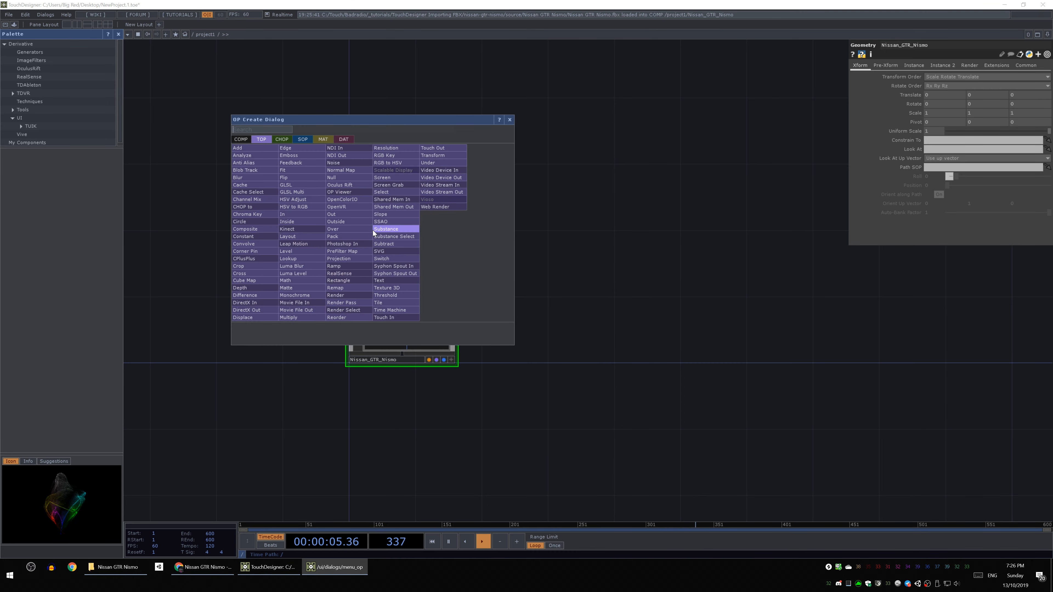
left_click(376, 88)
right_click(382, 207)
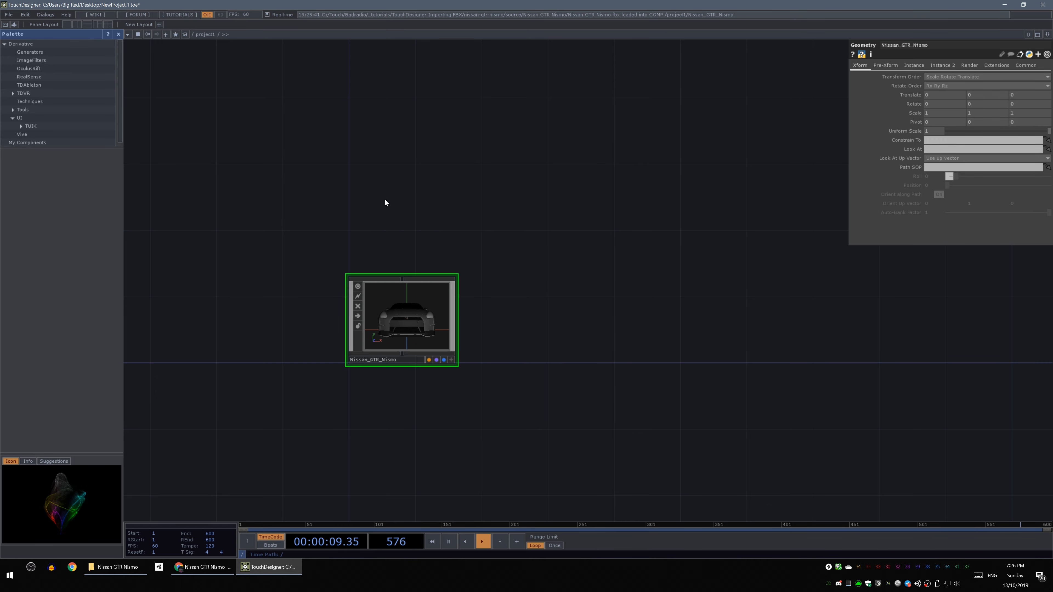
Add a Camera, a Light and a Render TOP around the Nissan_GTR_Nismo component
key("Tab")
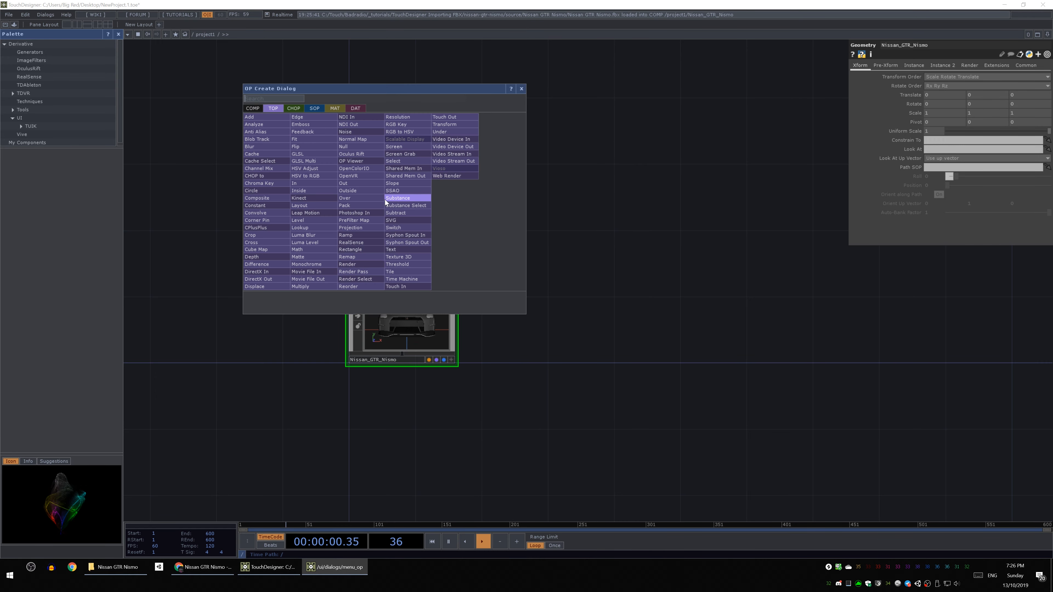
left_click(255, 108)
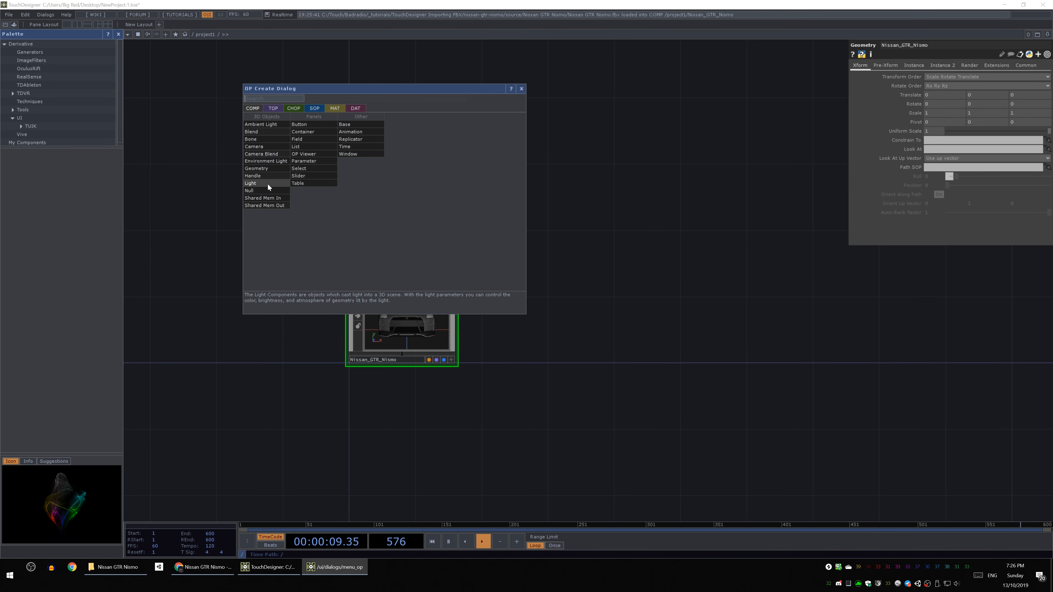
left_click(271, 108)
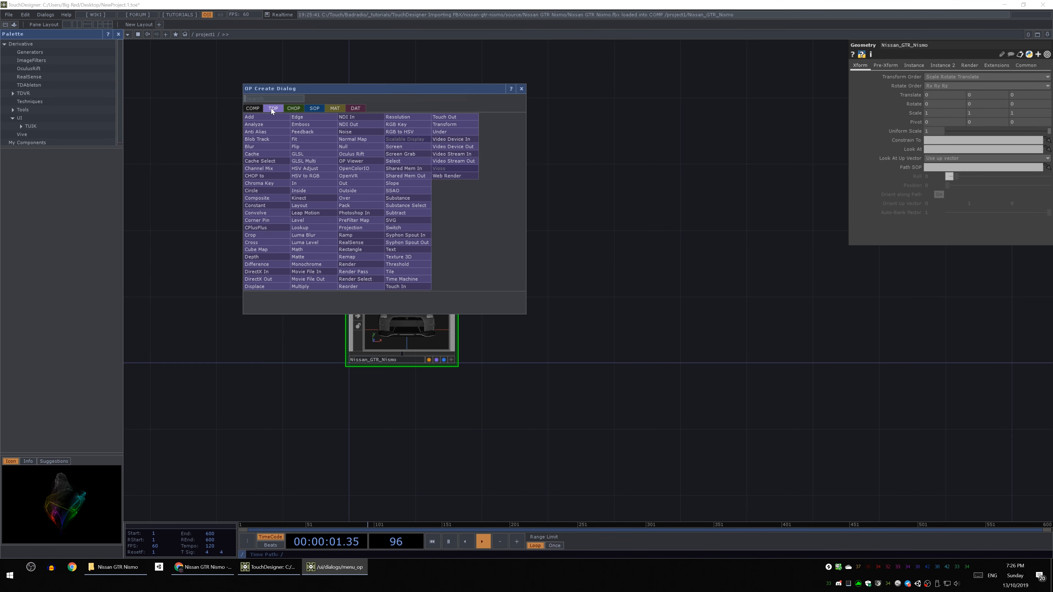
type("re")
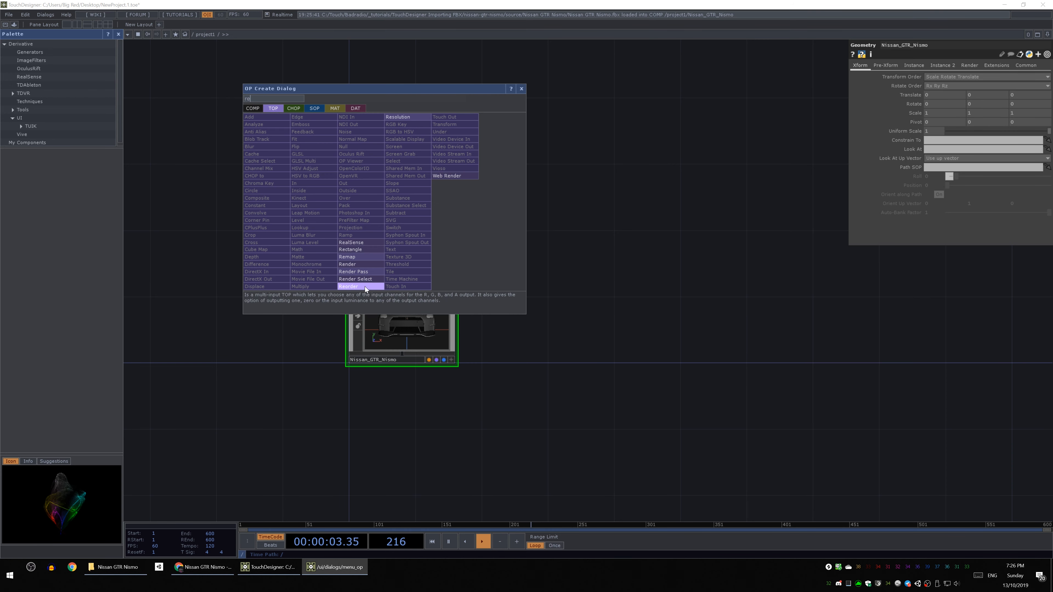
left_click(252, 108)
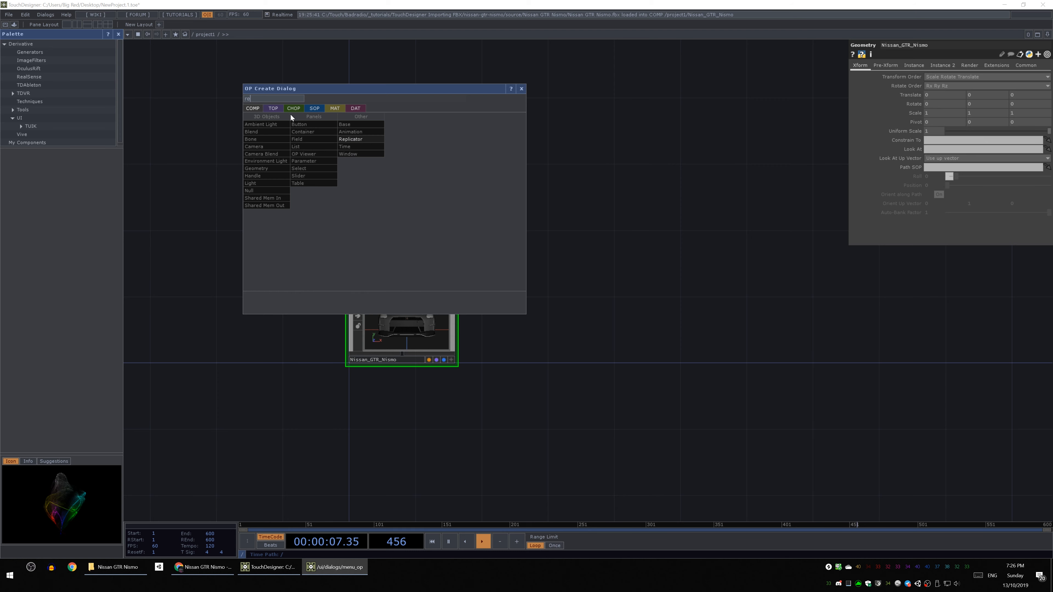
key("BackSpace")
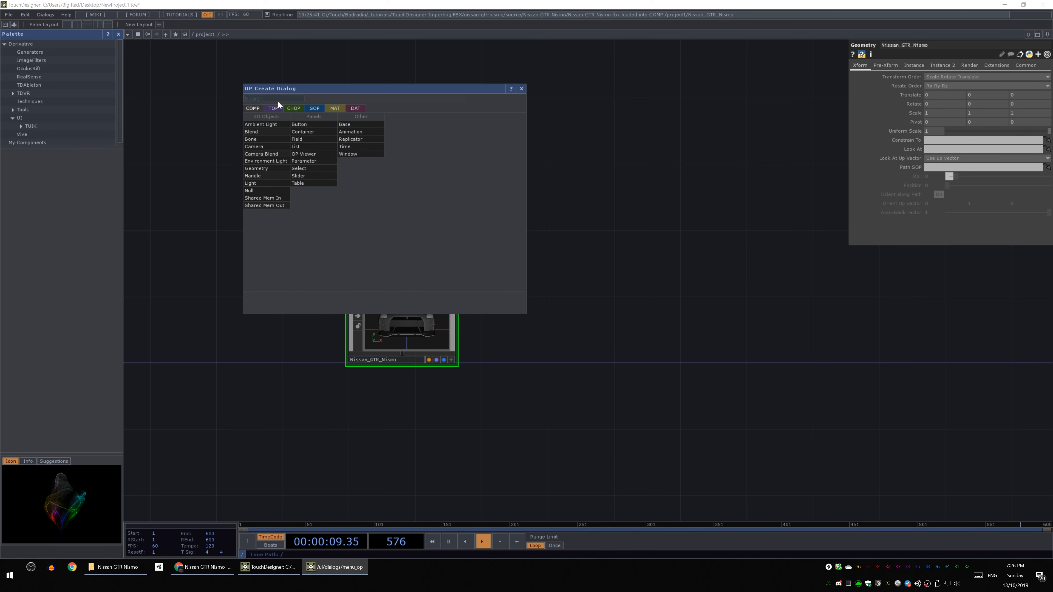
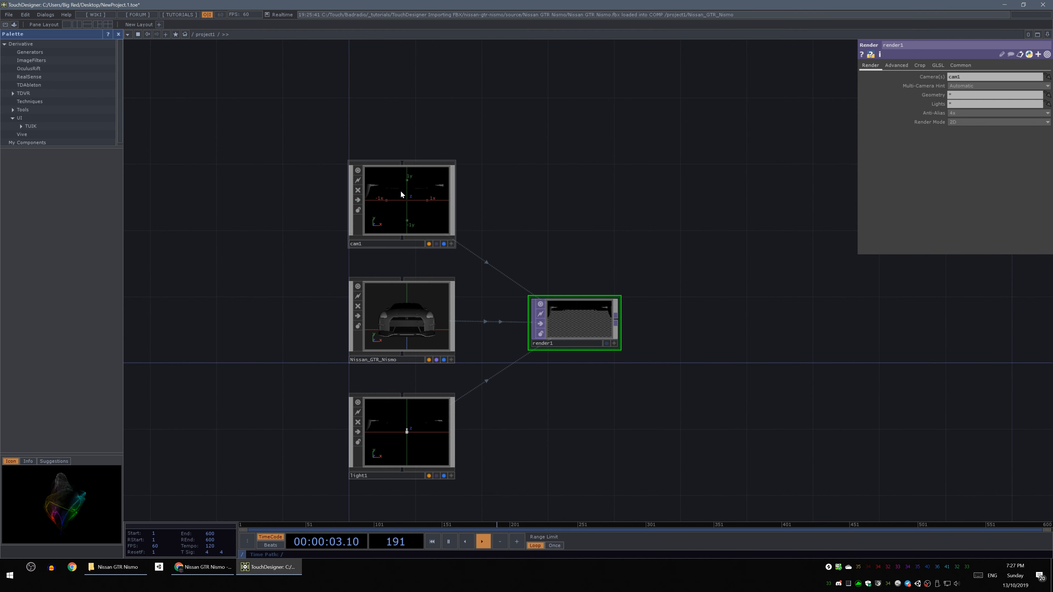
Inspect the output of render1 up close and by switching its background display on and off
left_click_drag(575, 233, 489, 211)
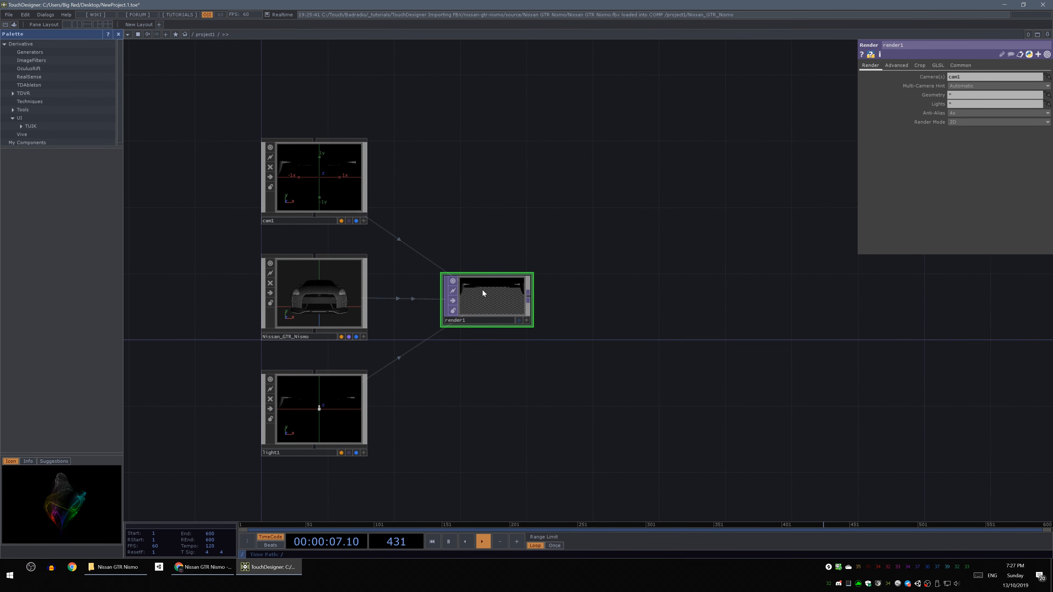
scroll(485, 294, "up", 2)
scroll(488, 296, "up", 2)
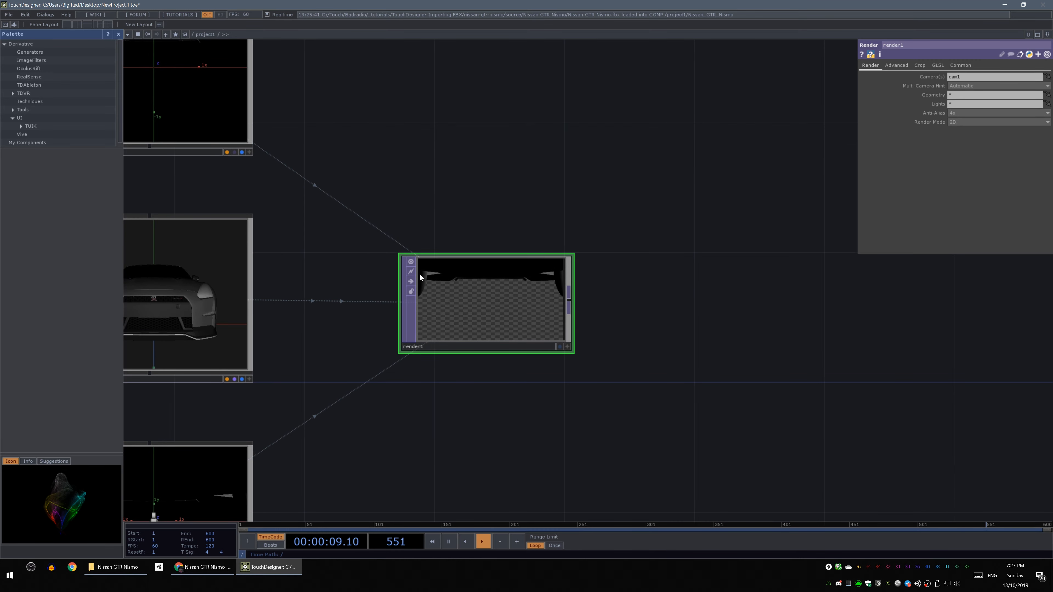
scroll(531, 320, "down", 4)
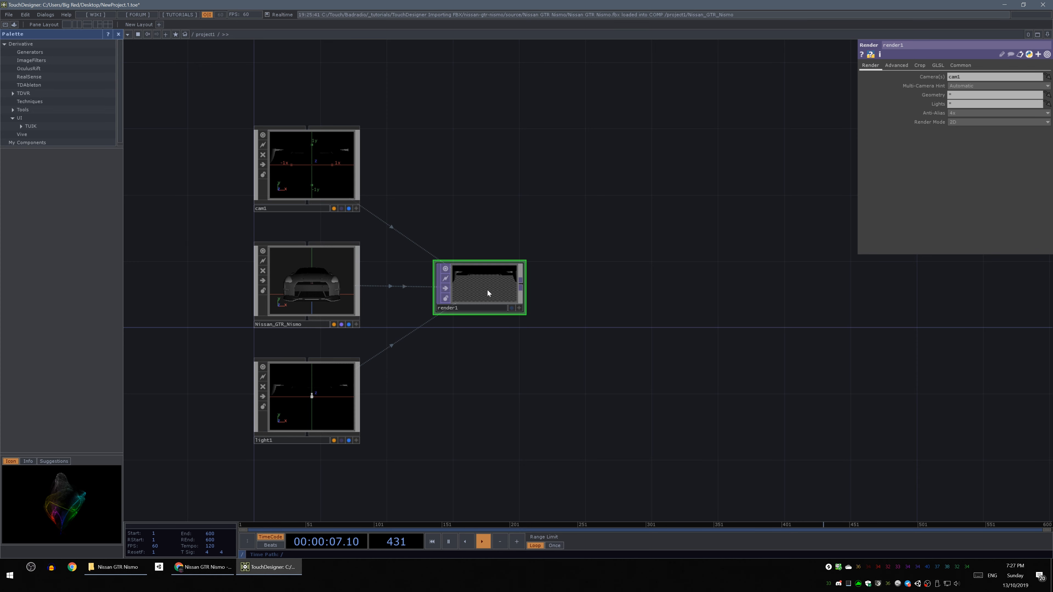
left_click(512, 309)
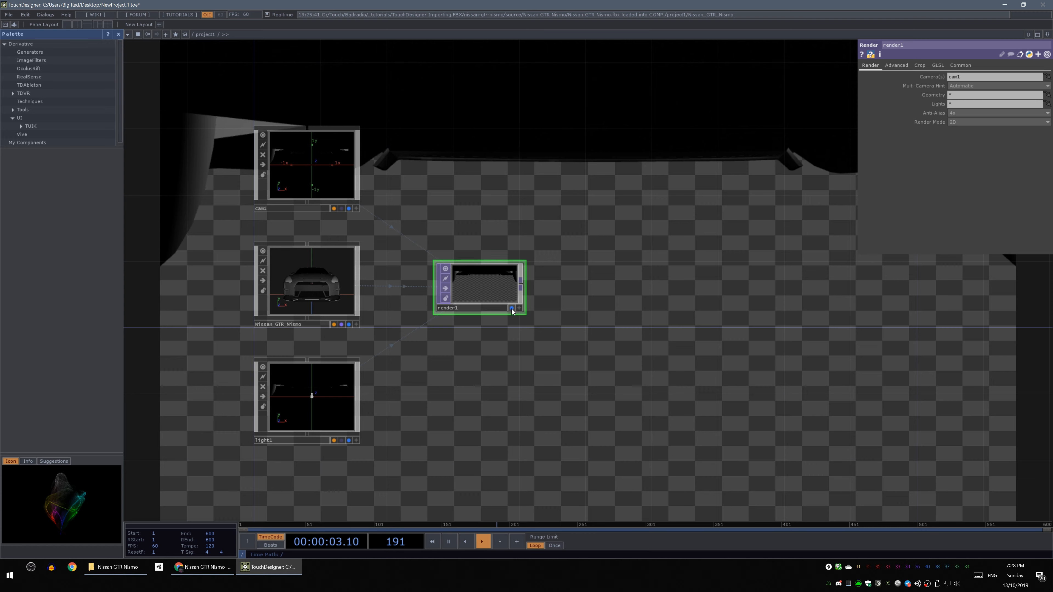
left_click(512, 308)
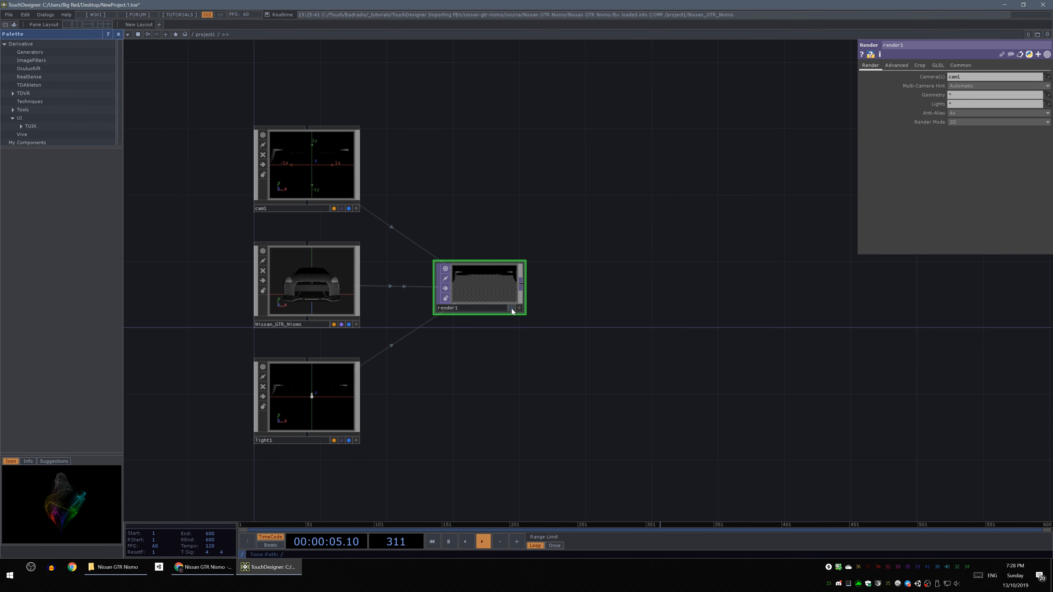
left_click(512, 308)
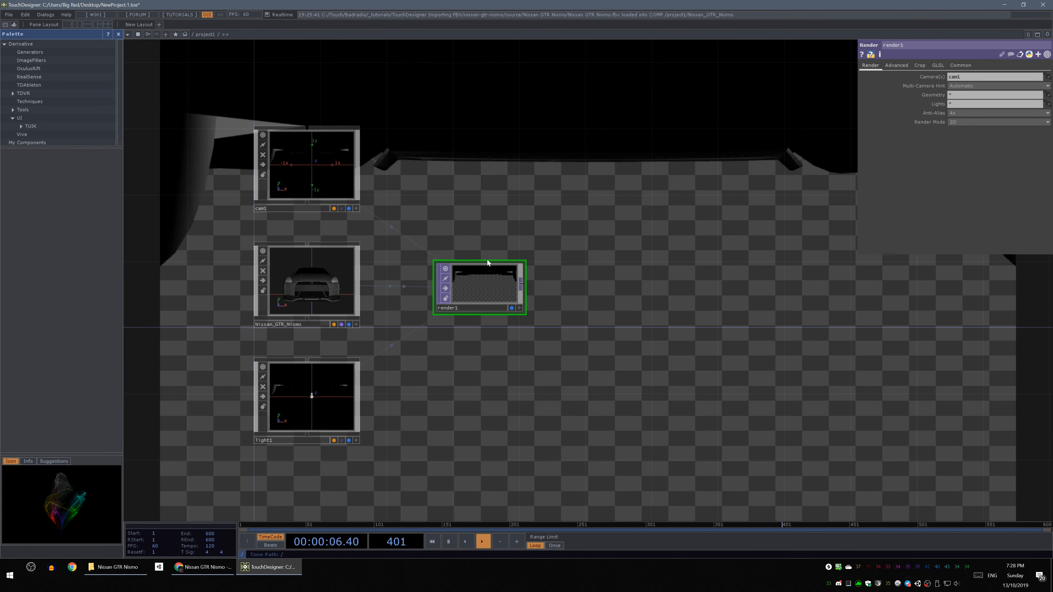
left_click(512, 308)
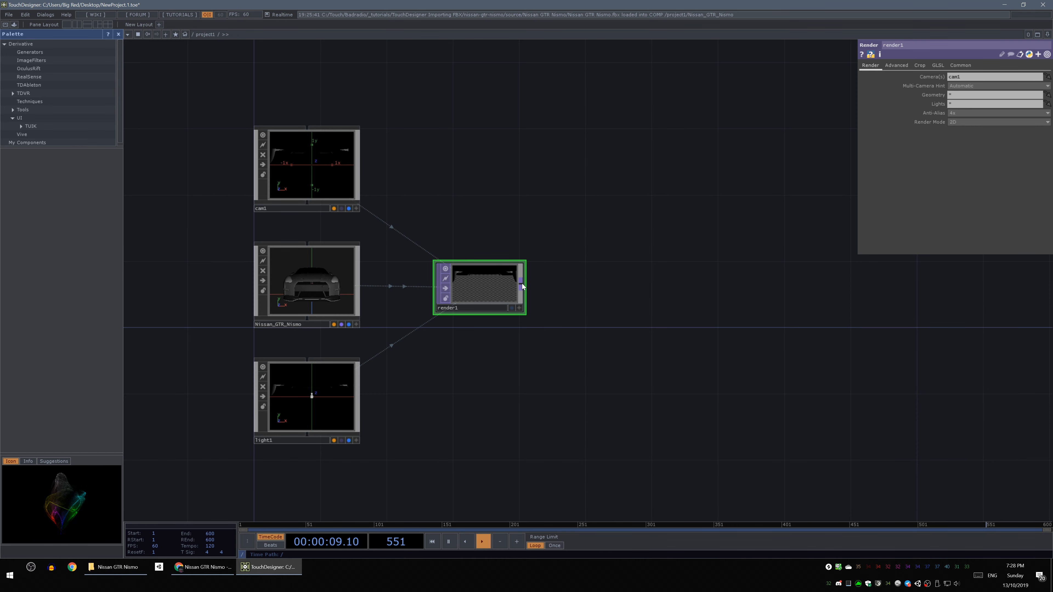
right_click(522, 283)
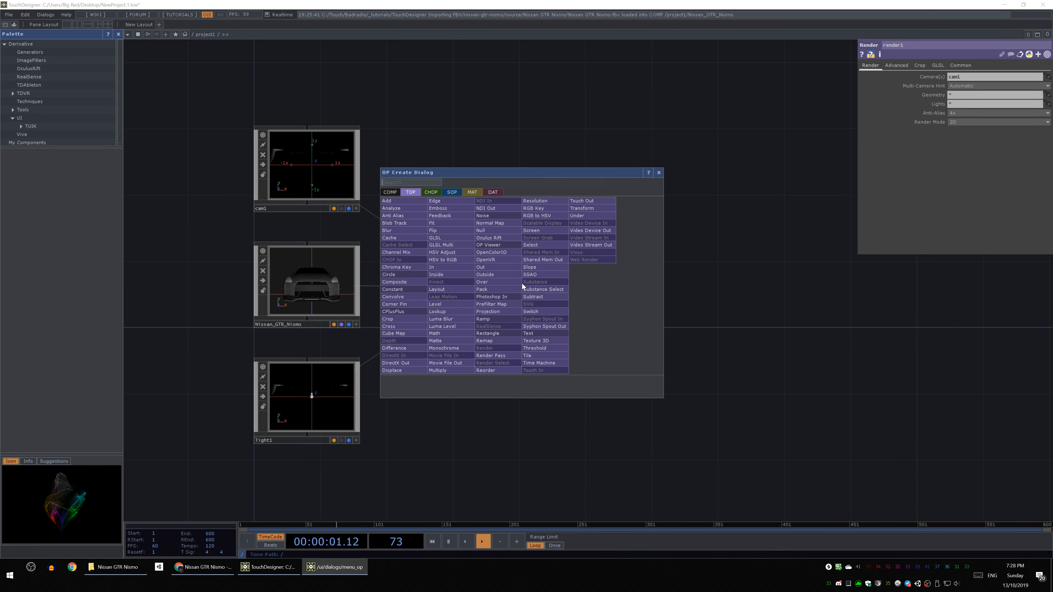
left_click(704, 278)
left_click(559, 286)
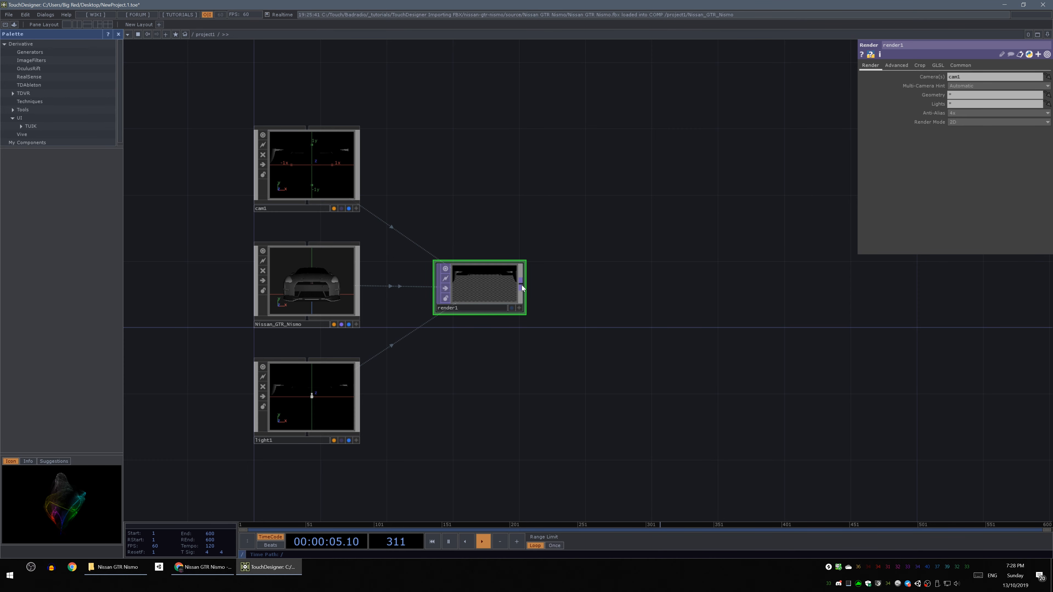
Connect a Null TOP to the output of render1 and place it in line beside it
right_click(522, 285)
left_click(506, 233)
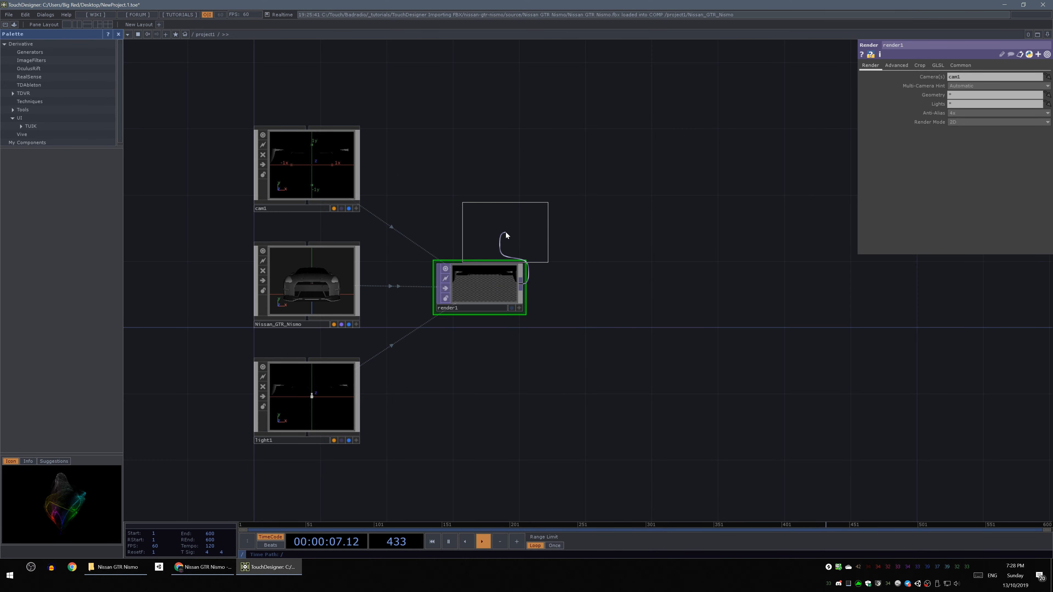
left_click(694, 286)
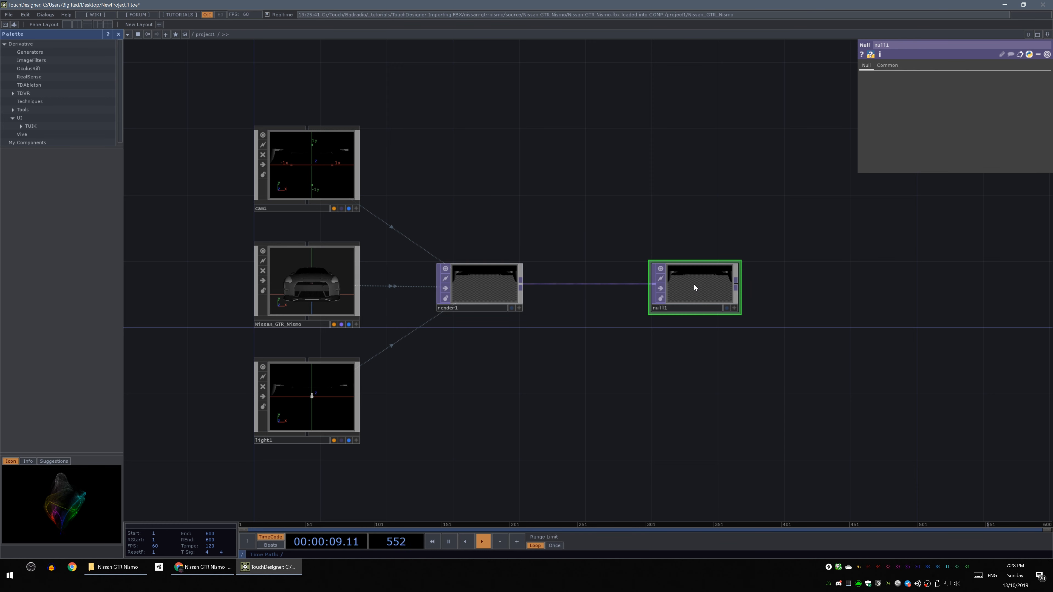
Display null1 as the network background and leave the background display of render1 off
left_click(511, 307)
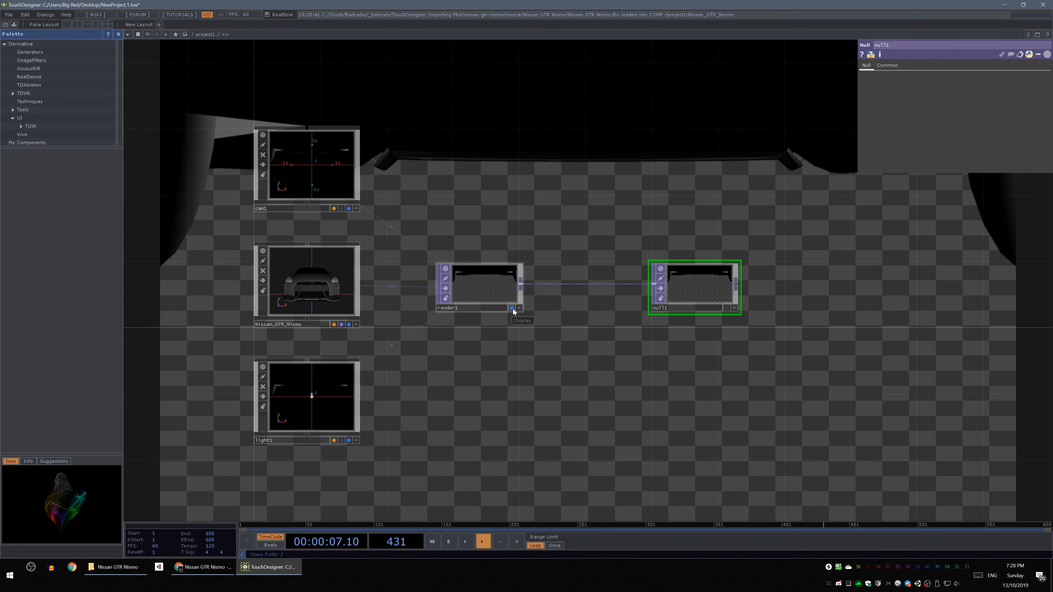
left_click(727, 308)
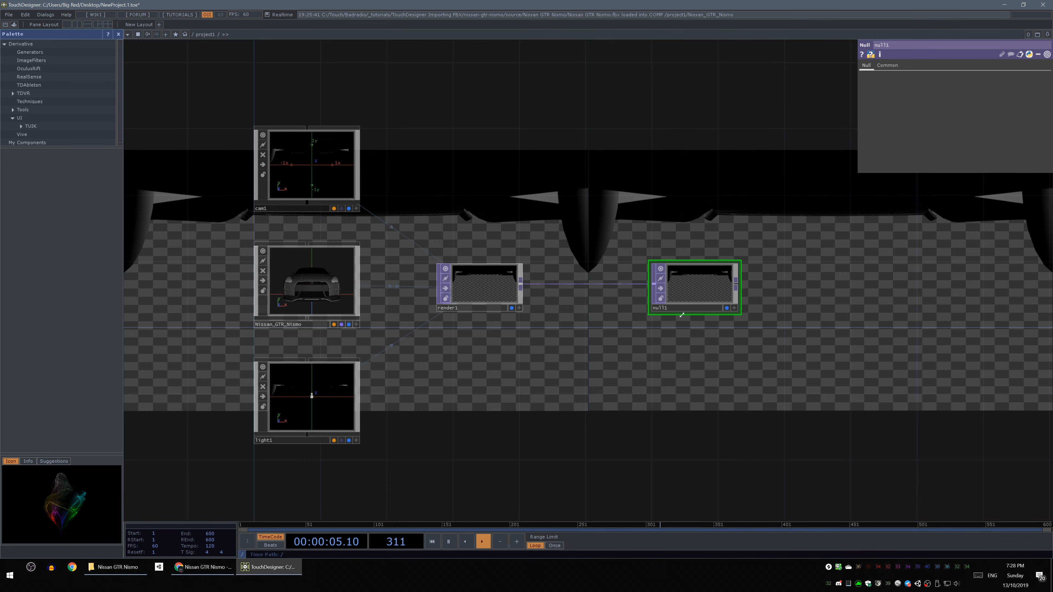
left_click(511, 309)
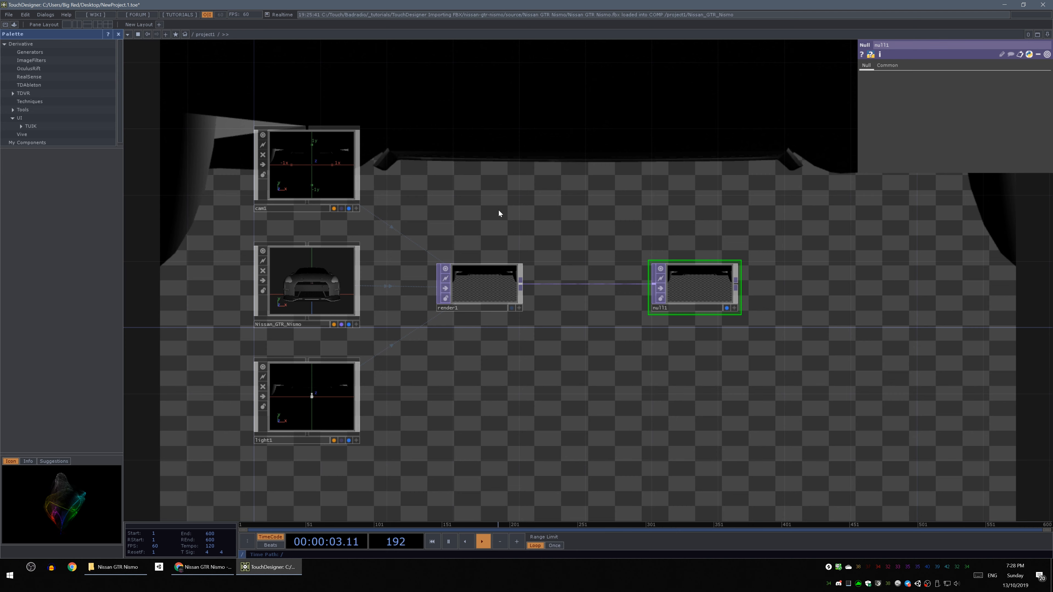
Activate the viewer of the Nissan_GTR_Nismo component and orbit the car to a front three-quarter view
left_click(305, 285)
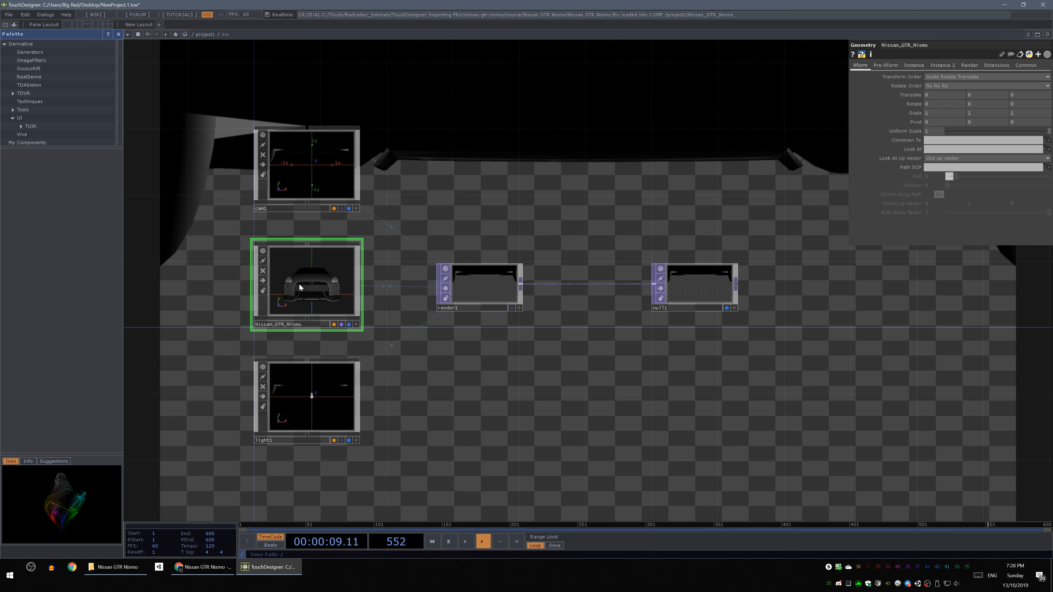
scroll(310, 275, "up", 2)
scroll(310, 274, "up", 1)
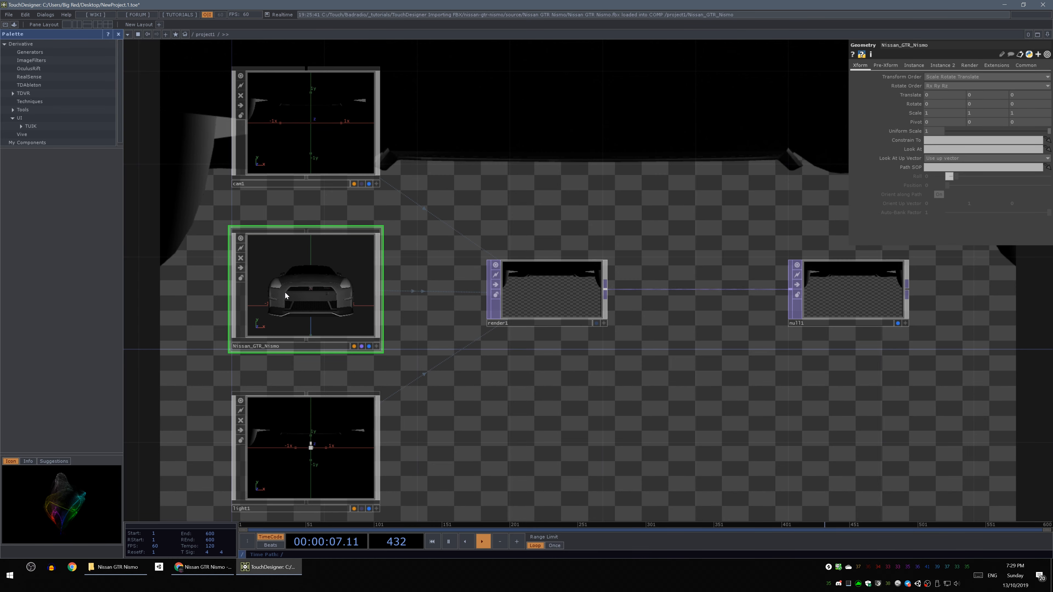
scroll(287, 291, "up", 3)
scroll(321, 305, "up", 2)
left_click_drag(602, 348, 681, 355)
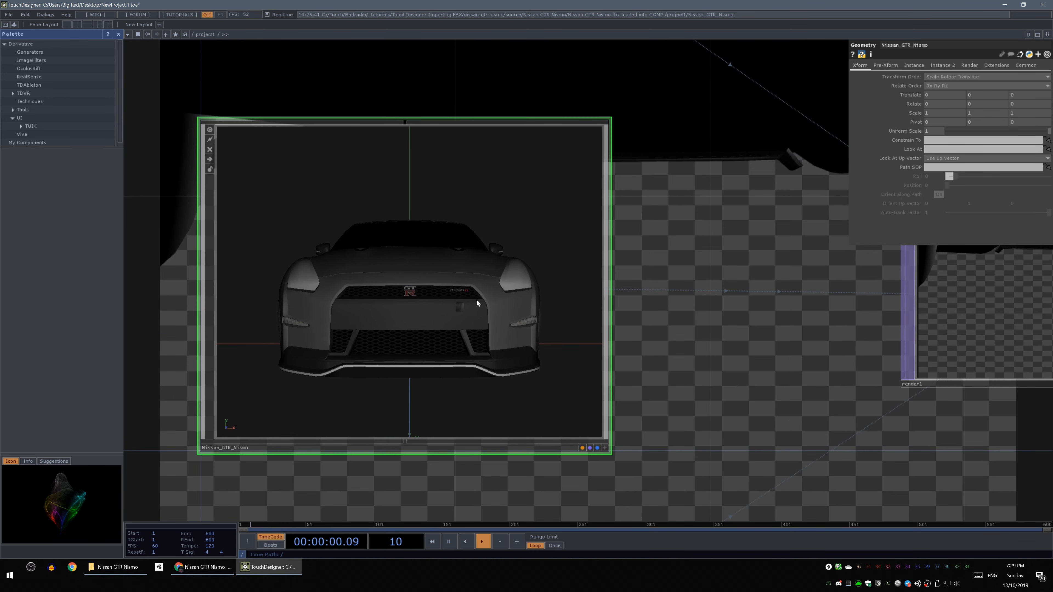
left_click(605, 448)
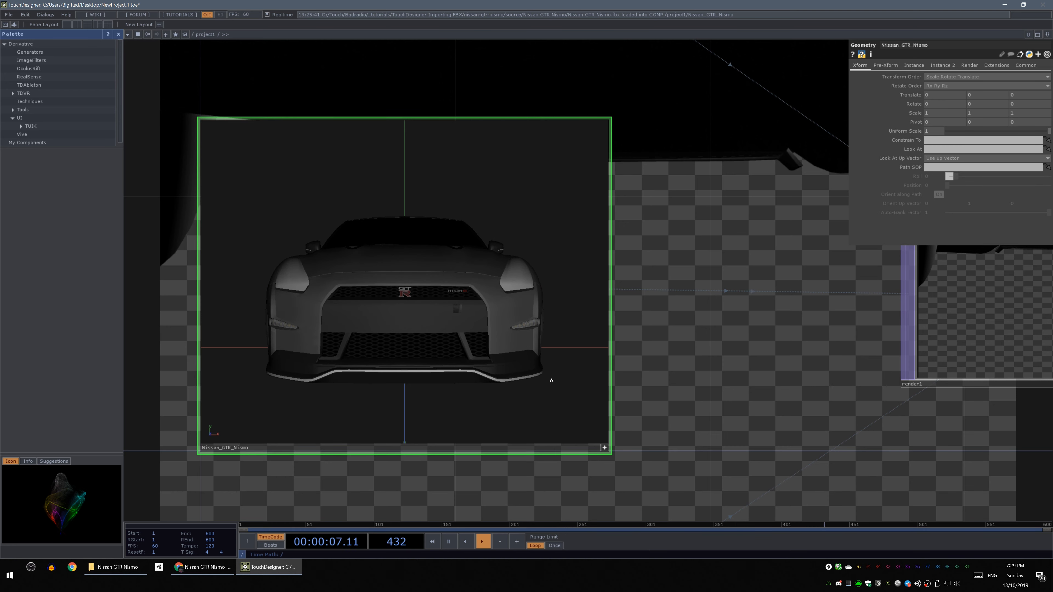
left_click_drag(557, 376, 522, 379)
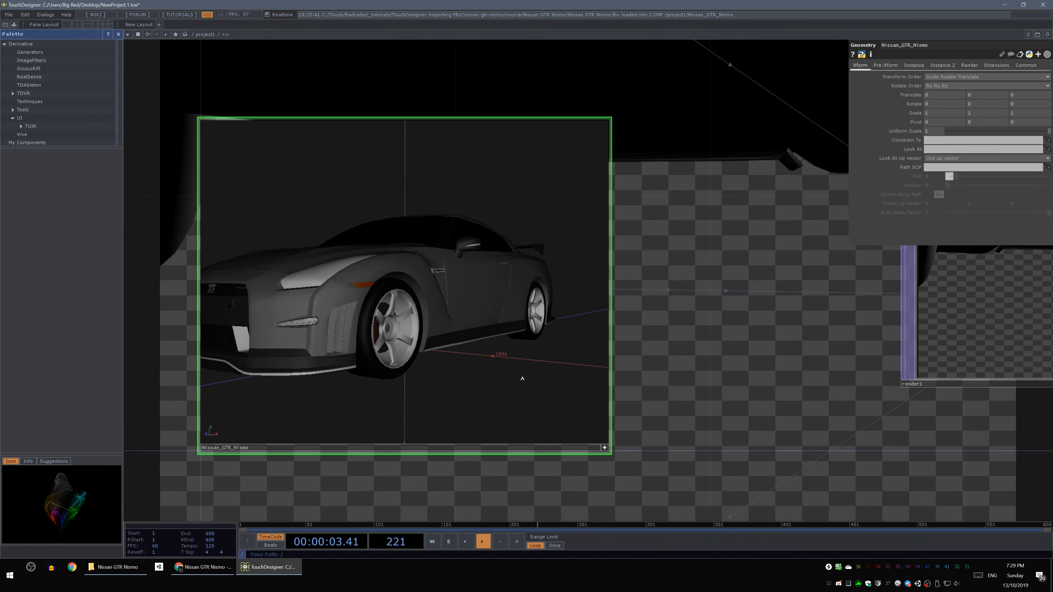
Deactivate the Nissan_GTR_Nismo viewer and set the component's scale to 0.1 on all three axes
left_click(604, 447)
scroll(517, 340, "down", 3)
scroll(517, 341, "down", 2)
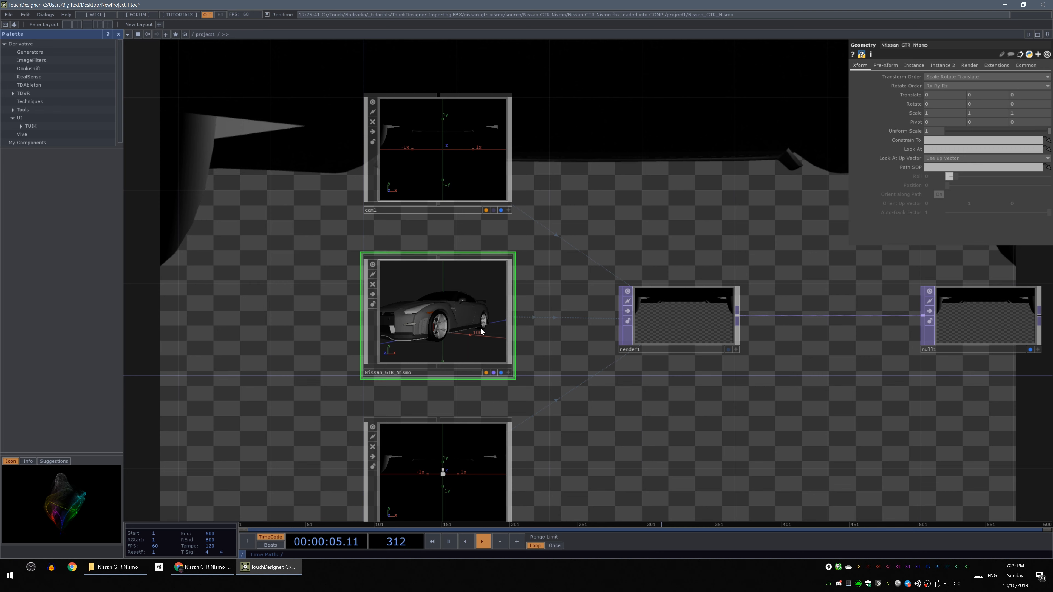
left_click(944, 111)
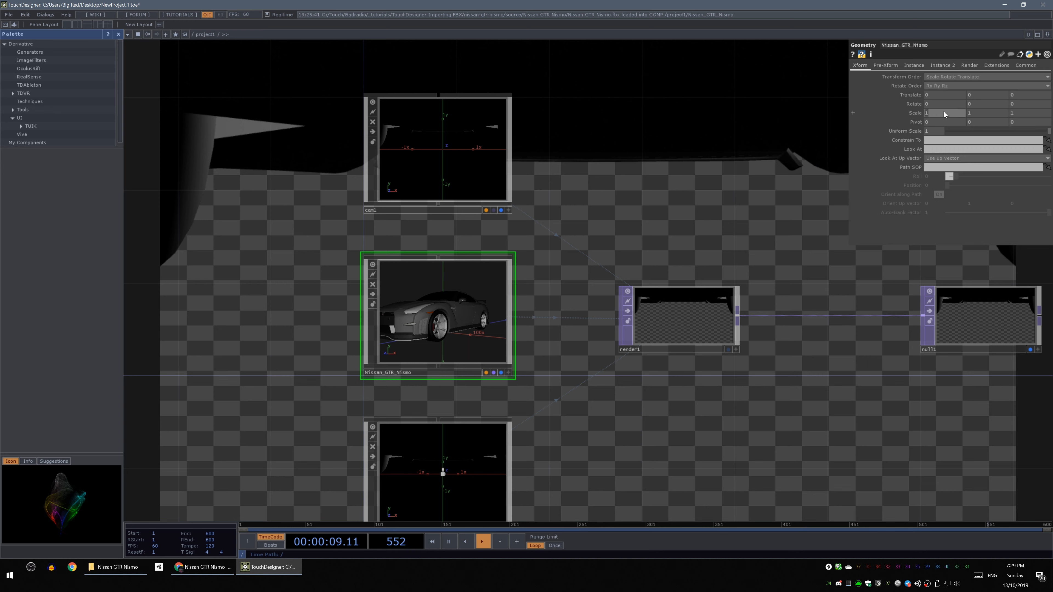
type("0.1")
key("Tab")
type("0.1")
key("Tab")
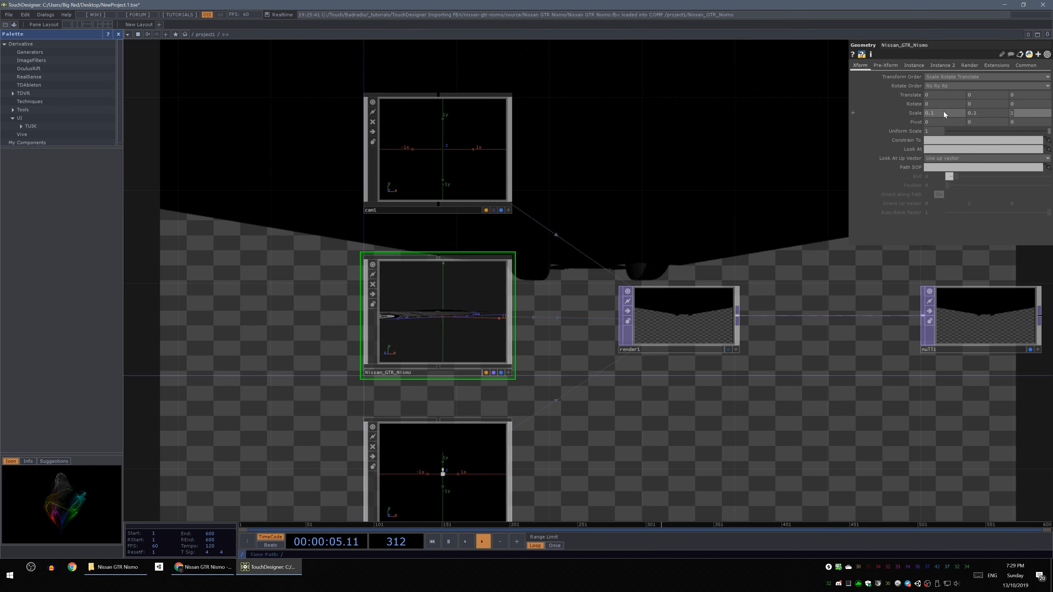
type("0.1")
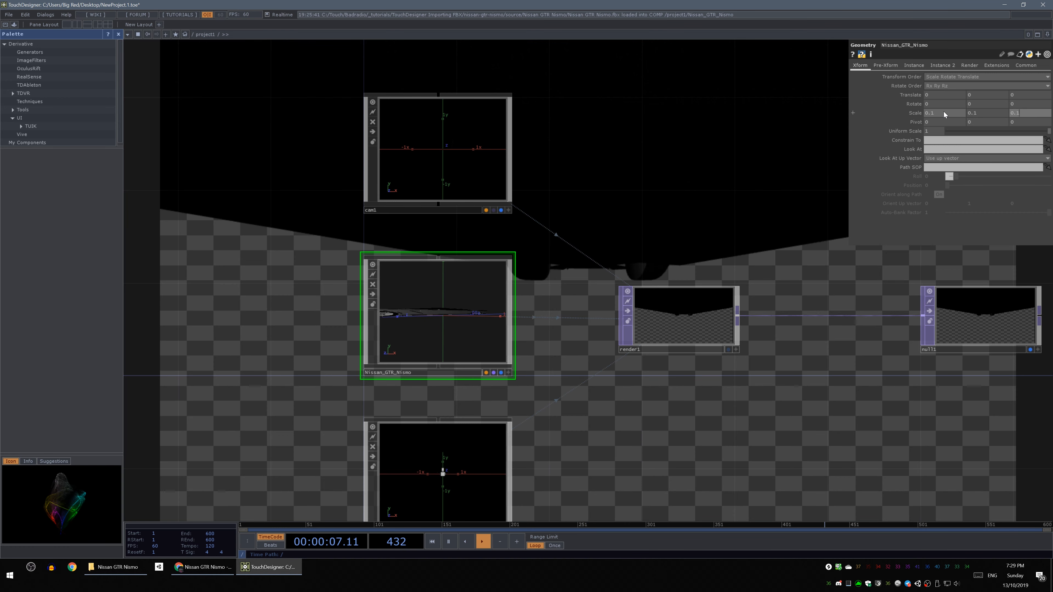
key("Return")
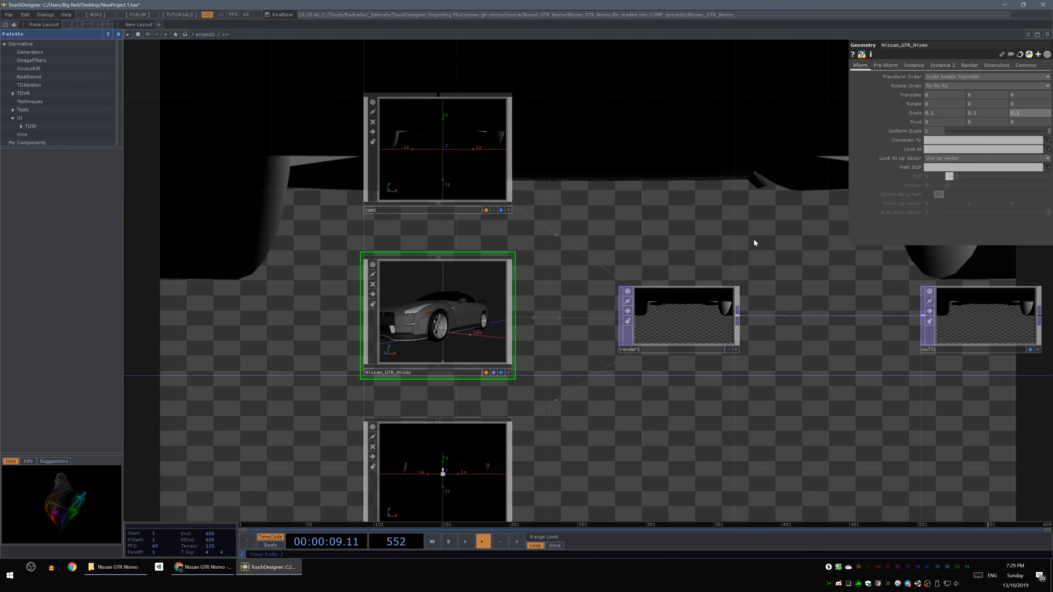
Check the camera assigned to render1, and translate cam1 to about 7.1 in Y and 62.7 in Z
left_click_drag(697, 248, 610, 218)
left_click_drag(533, 173, 585, 198)
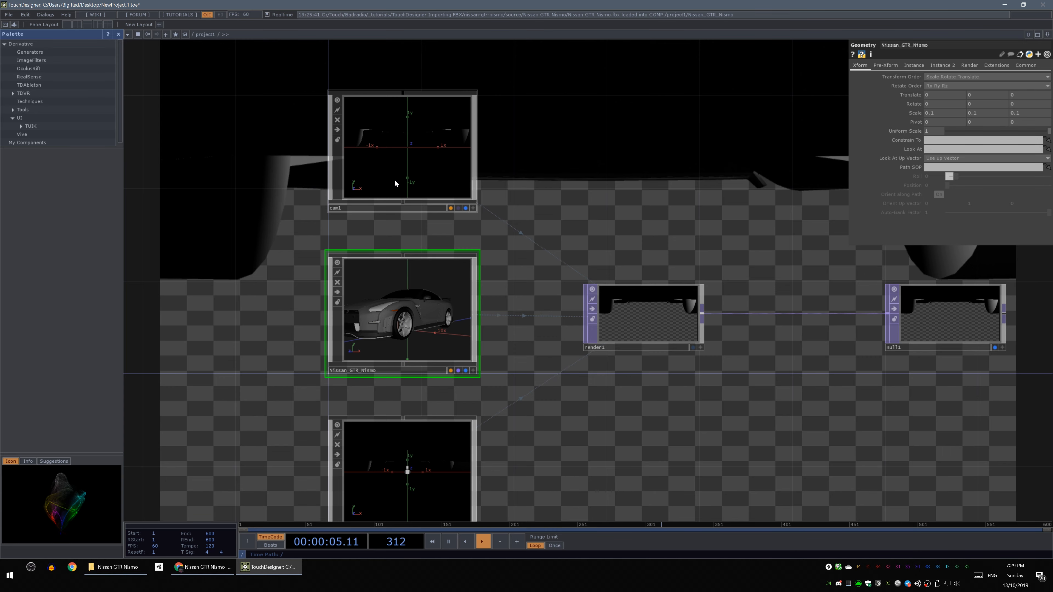
left_click_drag(623, 189, 546, 163)
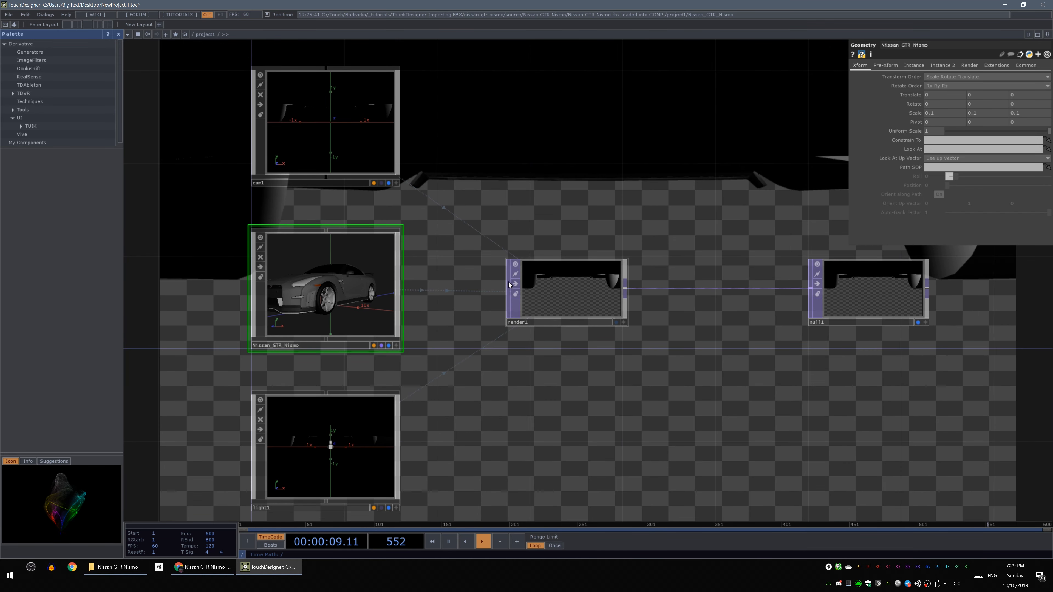
left_click(564, 282)
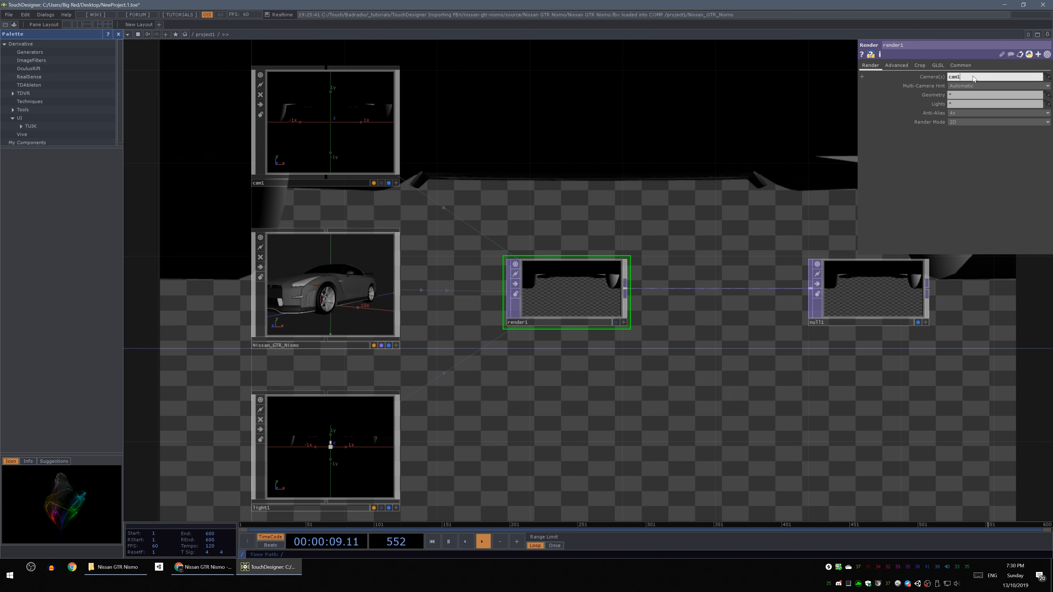
left_click(292, 126)
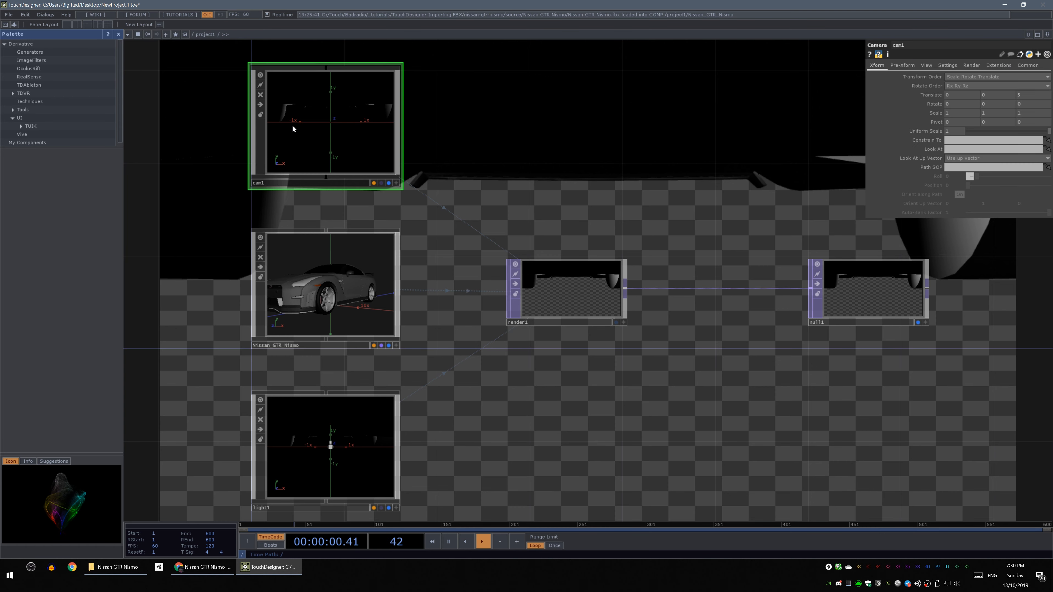
middle_click(1032, 97)
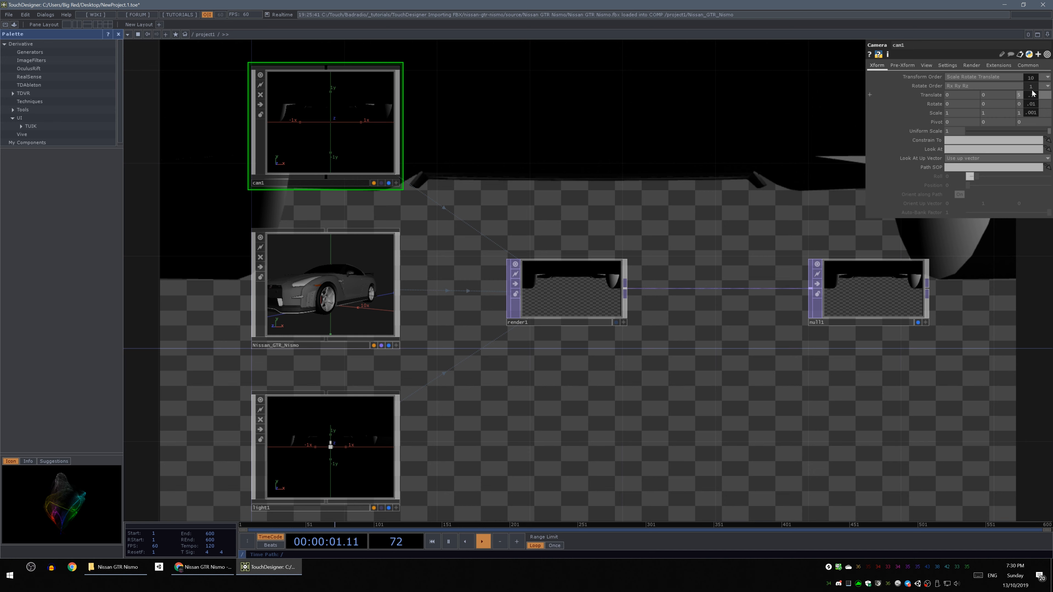
middle_click_drag(1035, 98, 1031, 83)
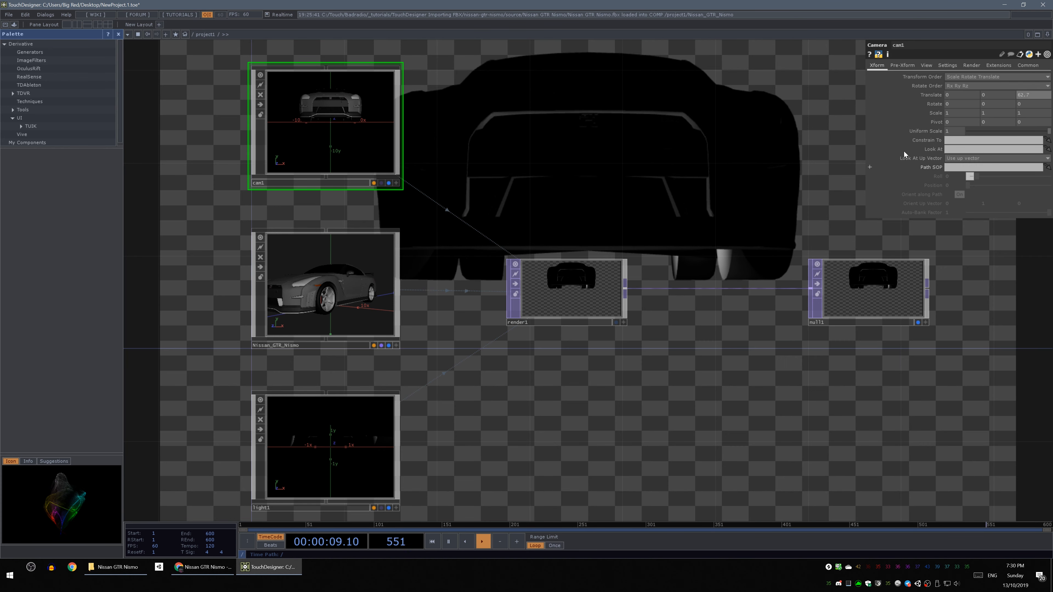
middle_click_drag(995, 94, 995, 79)
Translate light1 to 34 in Y and 74 in Z, and rotate it to -23 about X
left_click_drag(715, 203, 611, 120)
left_click_drag(661, 348, 622, 318)
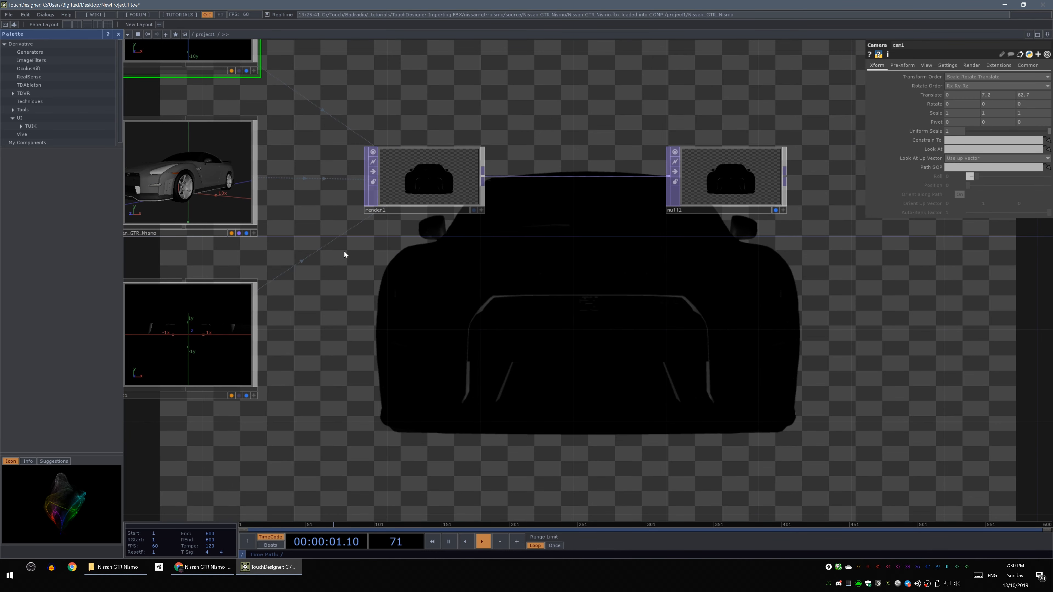
left_click_drag(464, 250, 637, 352)
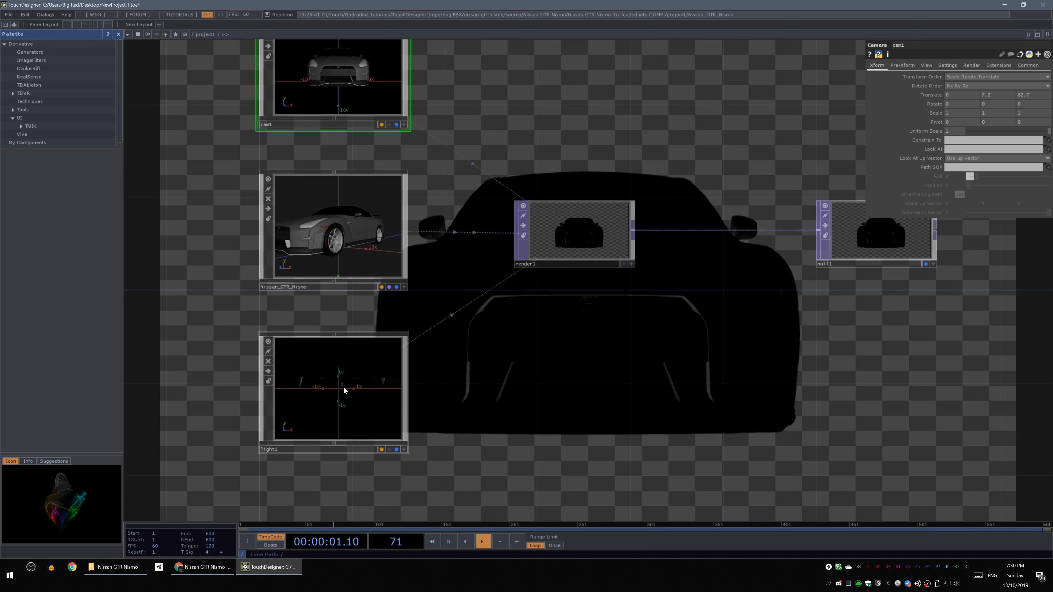
left_click(343, 390)
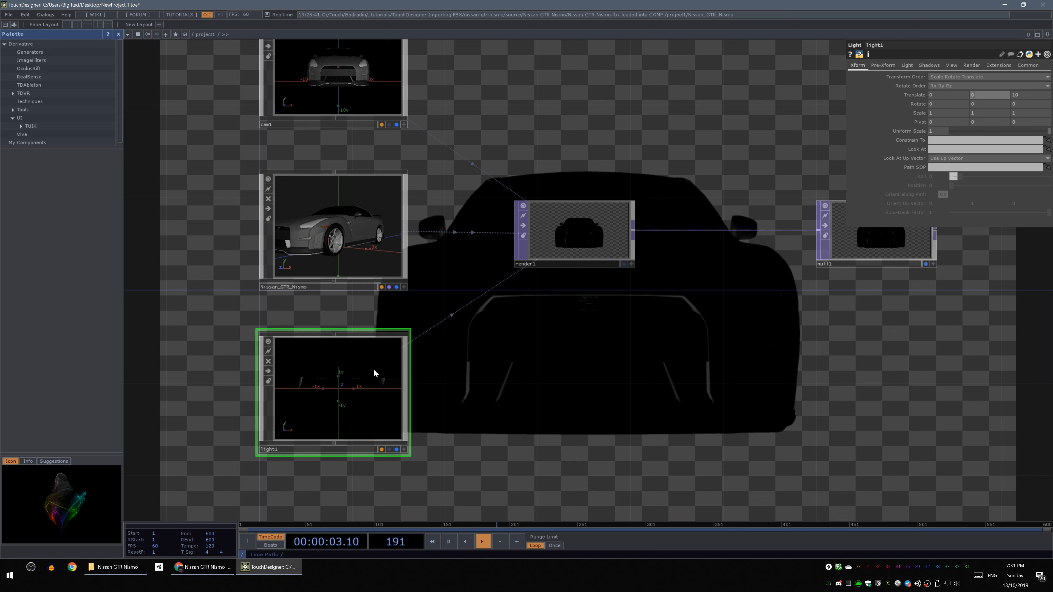
middle_click_drag(983, 96, 1025, 83)
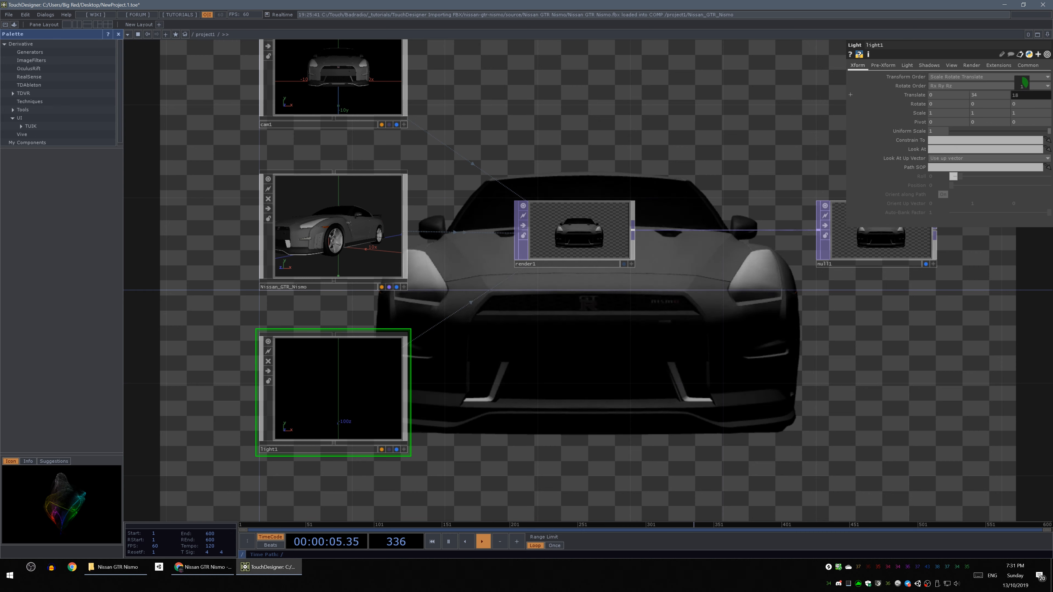
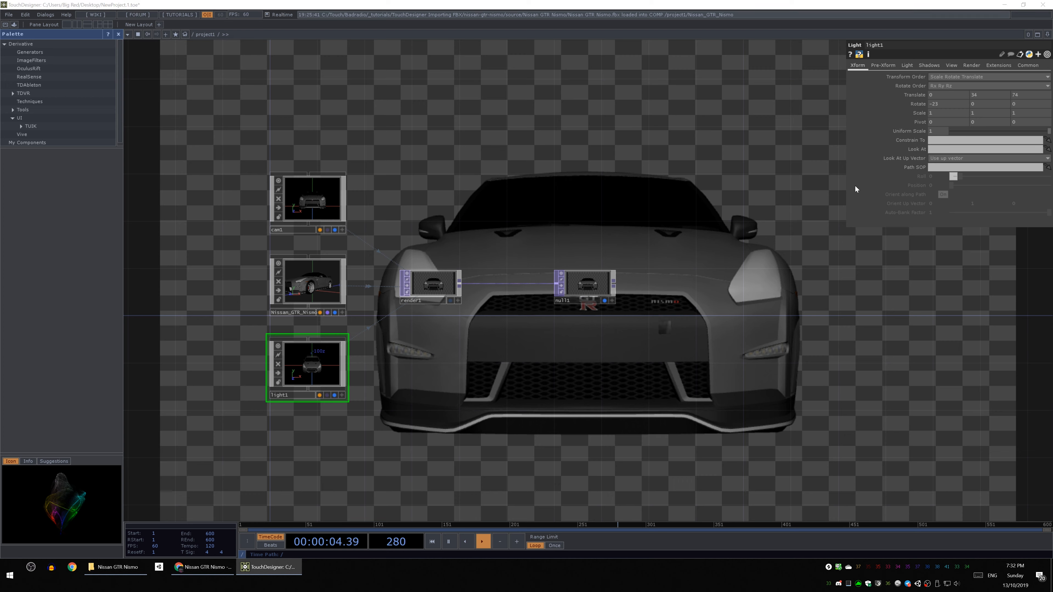
left_click_drag(896, 410, 852, 387)
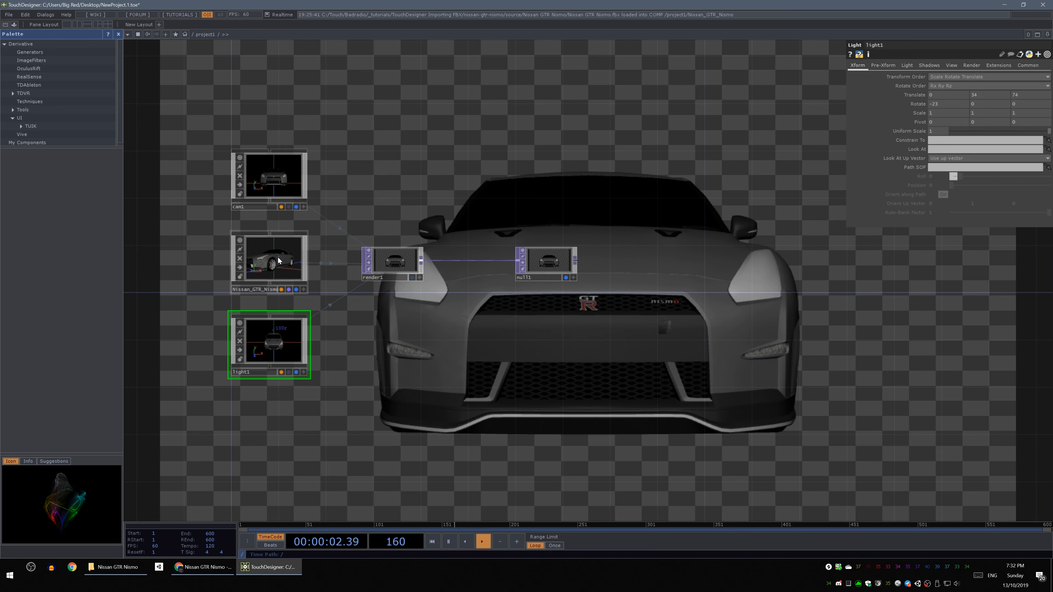
Activate the Nissan_GTR_Nismo viewer, orbit the scaled car slightly to examine it up close, and deactivate the viewer
left_click(265, 268)
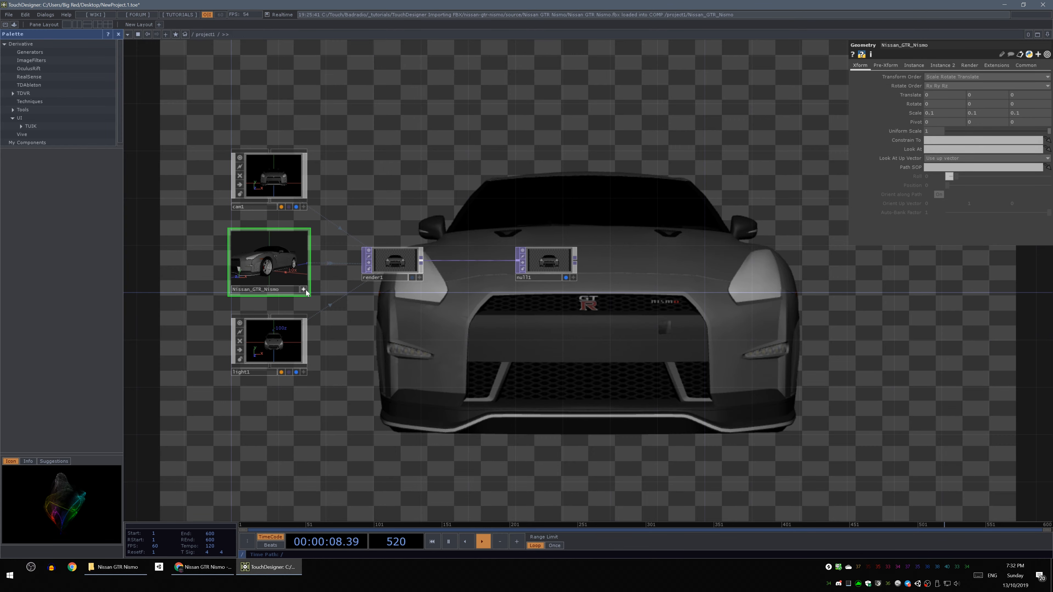
scroll(253, 277, "up", 4)
scroll(254, 278, "up", 2)
mouse_move(271, 237)
left_mouse_down()
mouse_move(296, 245)
mouse_move(280, 240)
left_mouse_up()
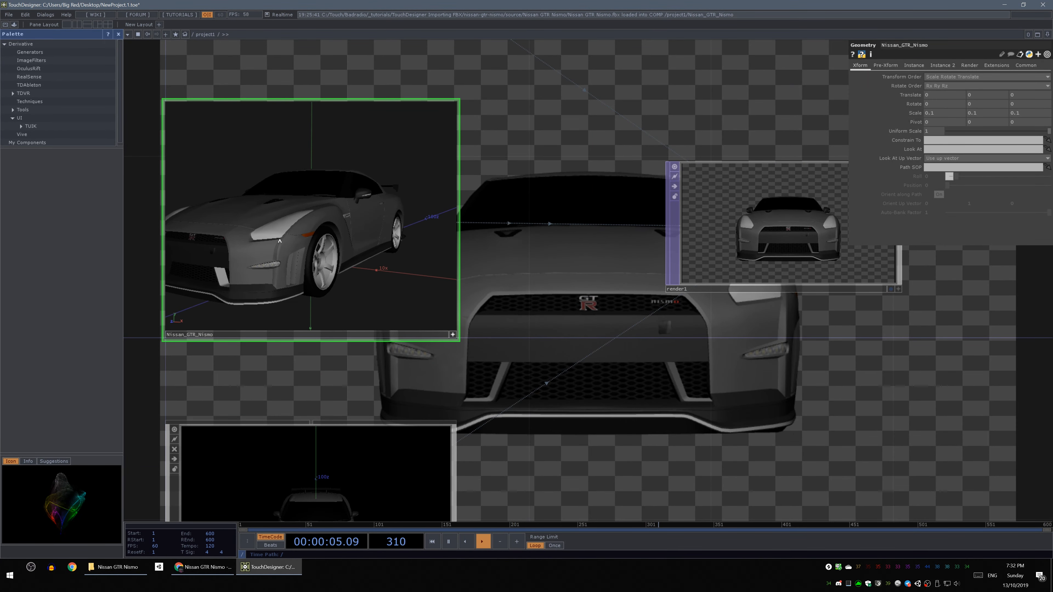
left_click(453, 334)
scroll(342, 265, "down", 5)
scroll(343, 265, "down", 3)
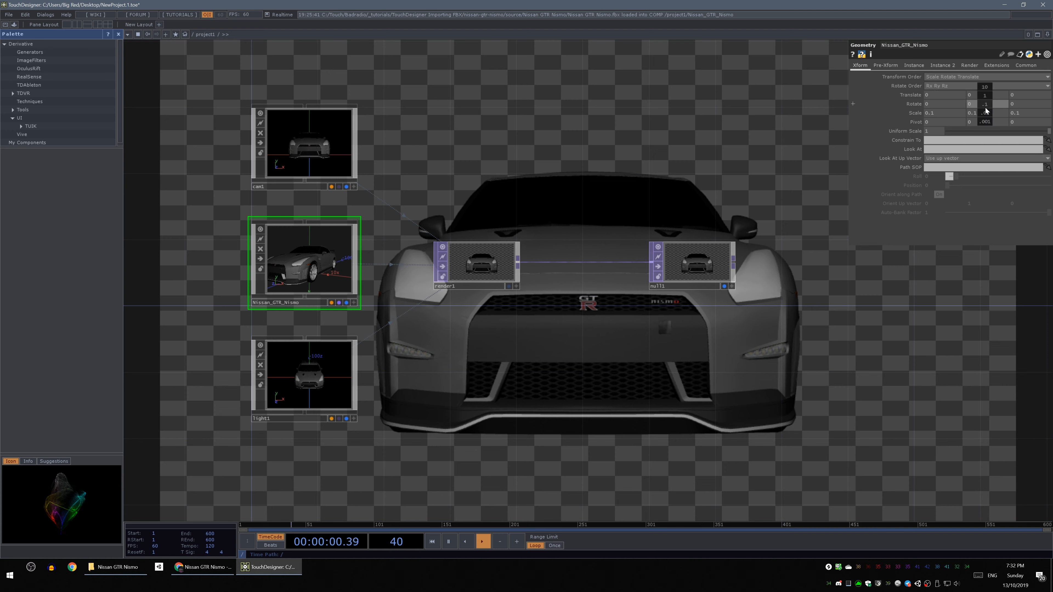
Rotate the Nissan_GTR_Nismo component to -42 about Y for a front three-quarter render
middle_click_drag(986, 109, 985, 92)
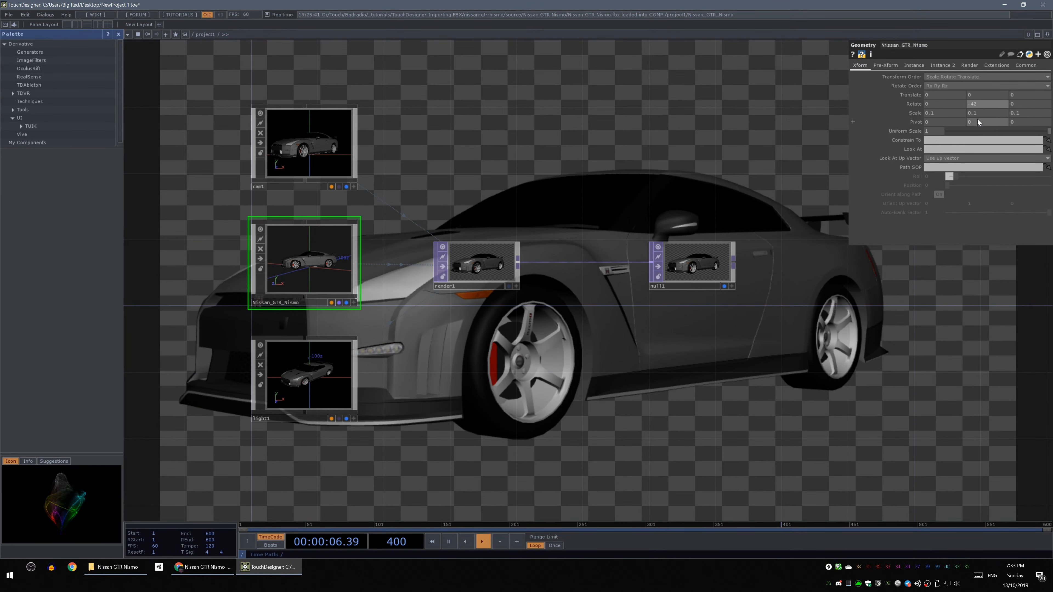
left_click_drag(701, 173, 676, 193)
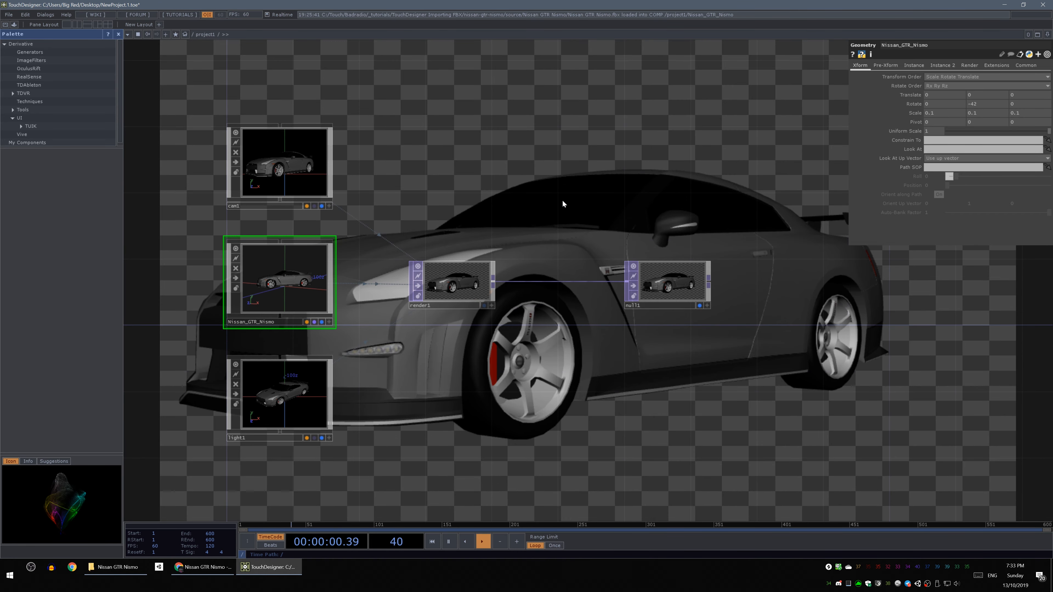
scroll(614, 175, "down", 5)
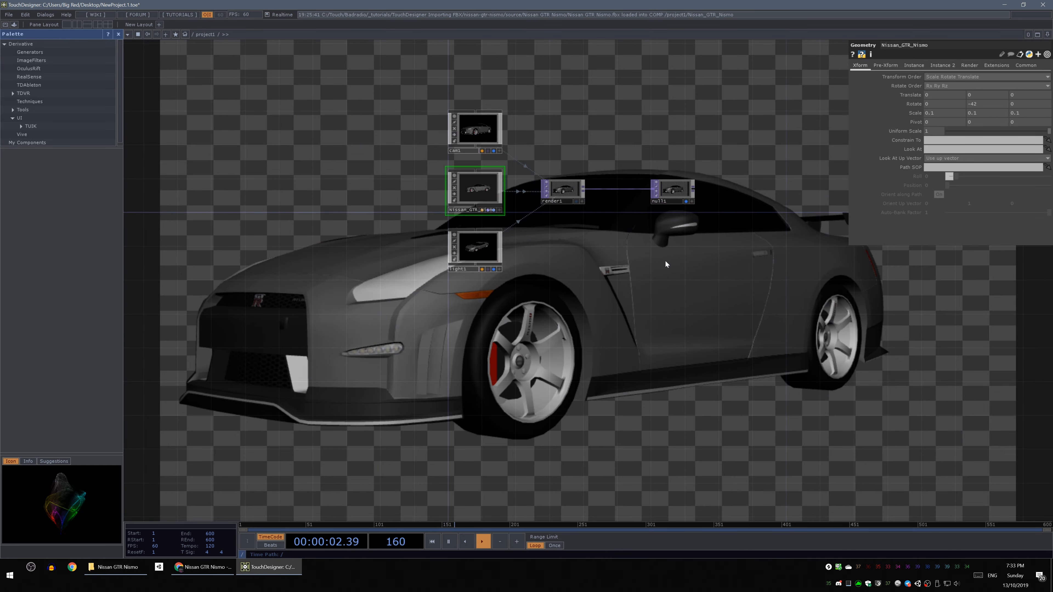
Add a Grid SOP to the network and place it below light1
left_click_drag(666, 264, 572, 296)
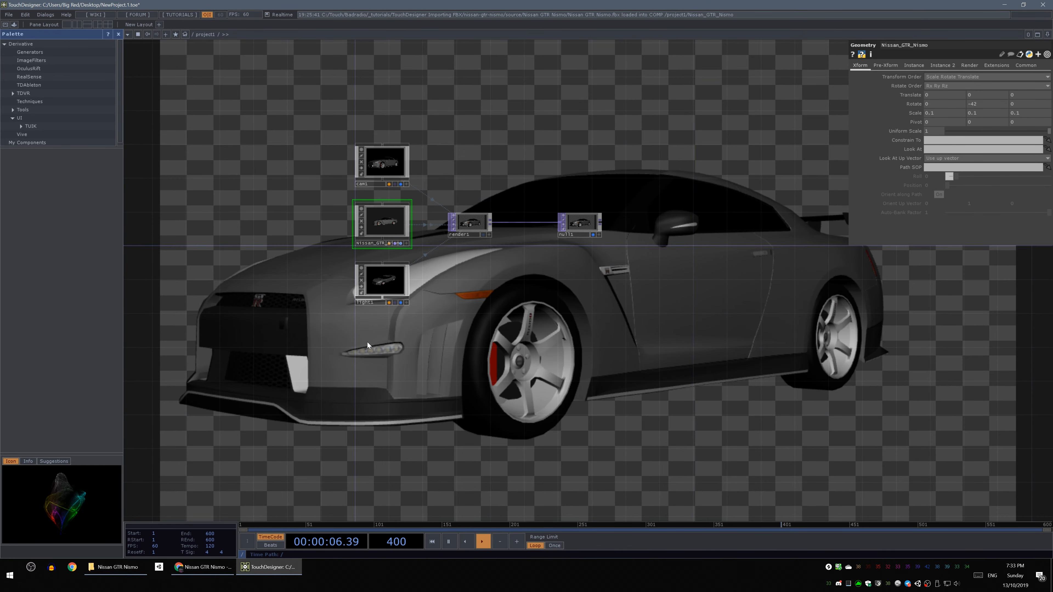
scroll(367, 343, "up", 3)
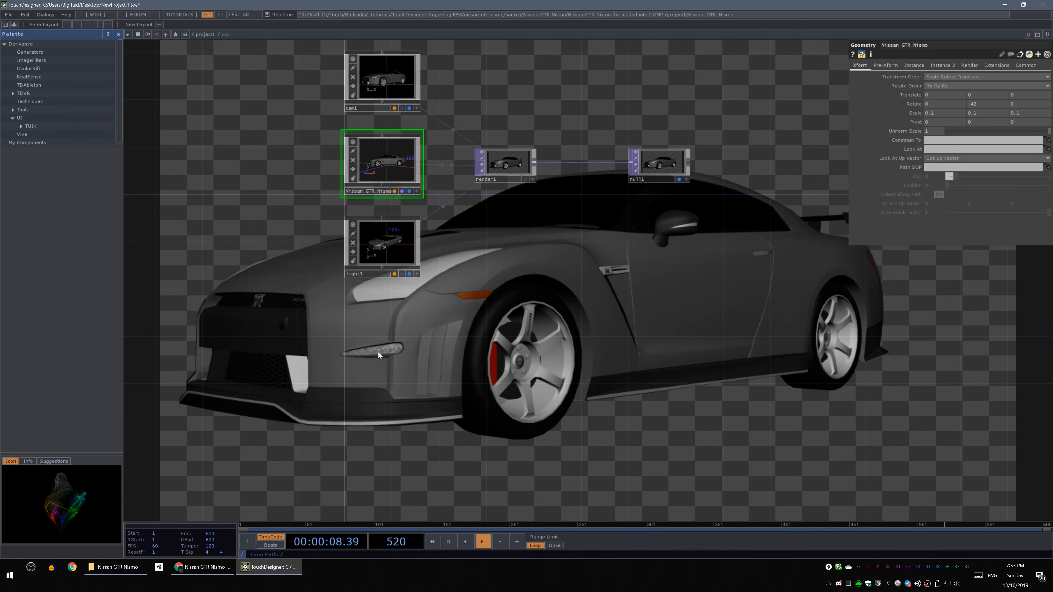
right_click(350, 356)
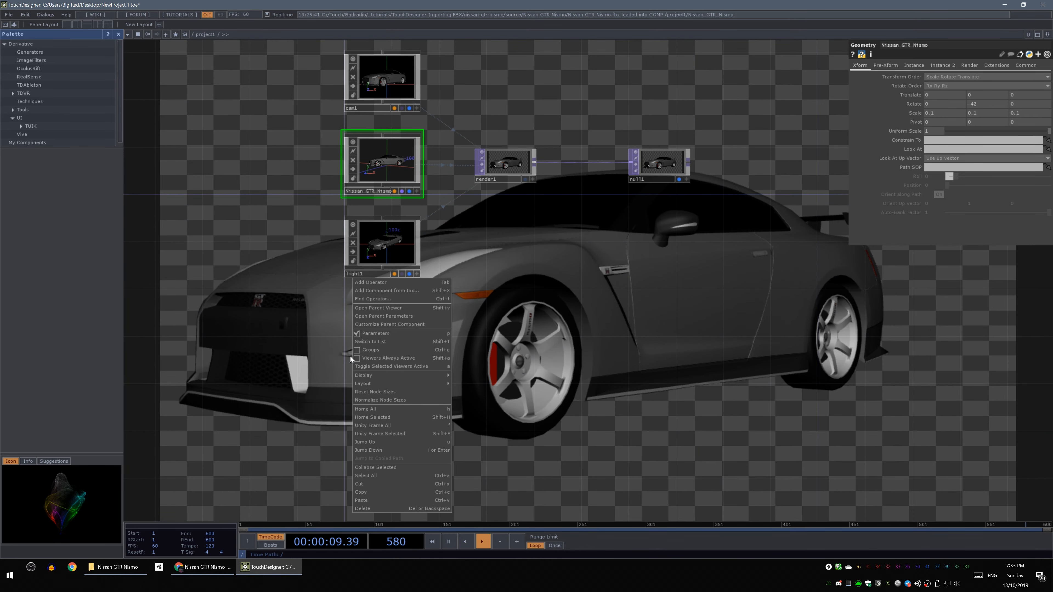
left_click(378, 282)
left_click(314, 190)
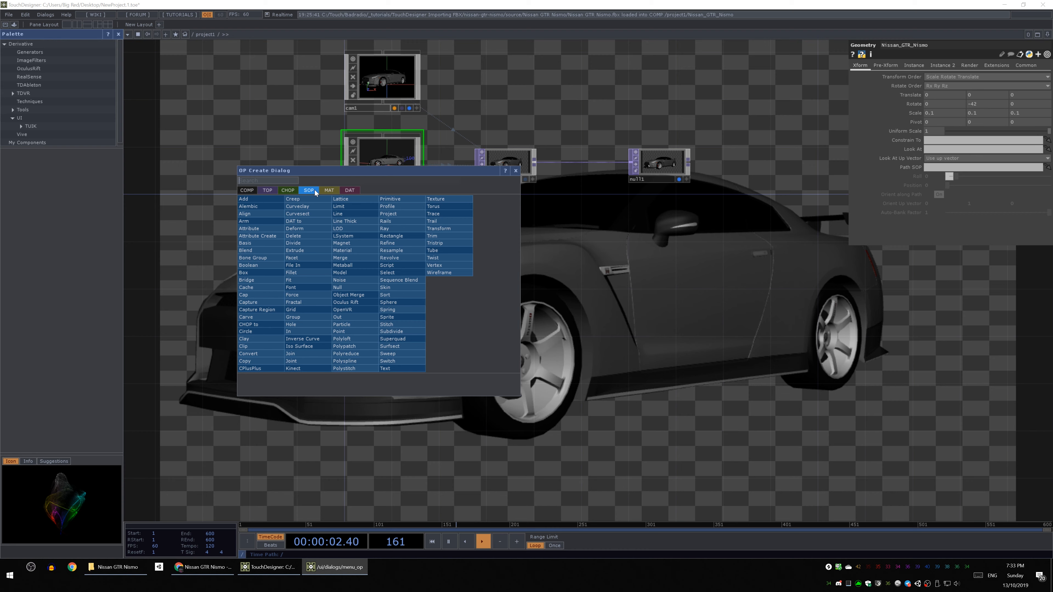
type("gri")
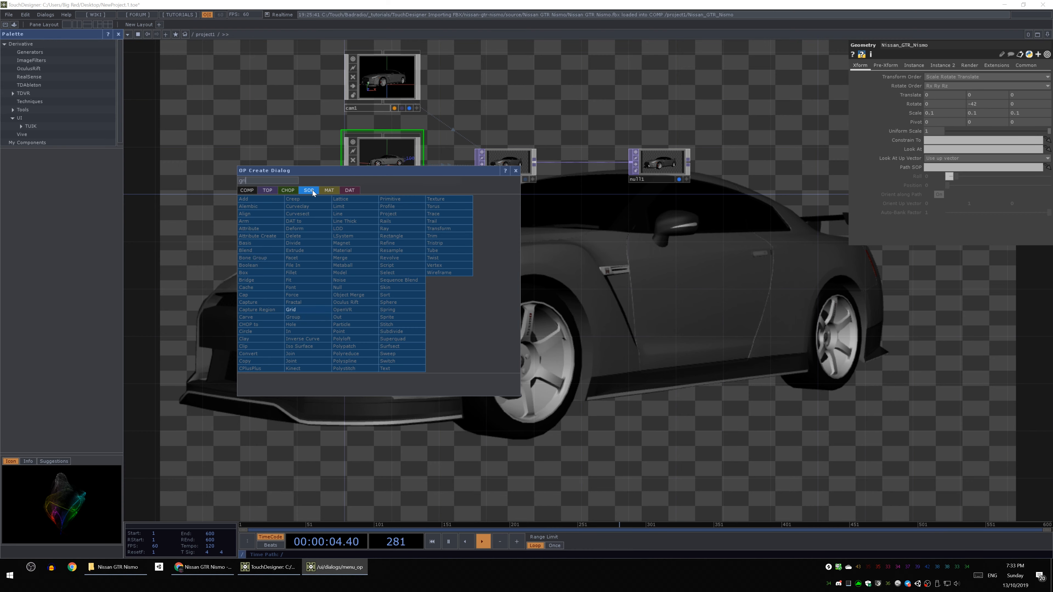
left_click(313, 310)
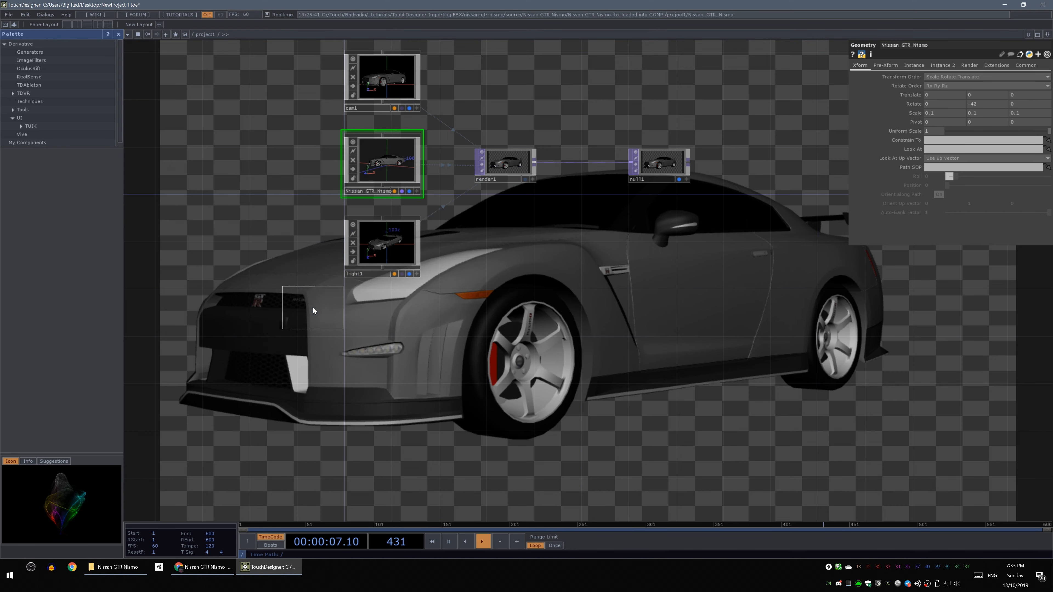
left_click(378, 405)
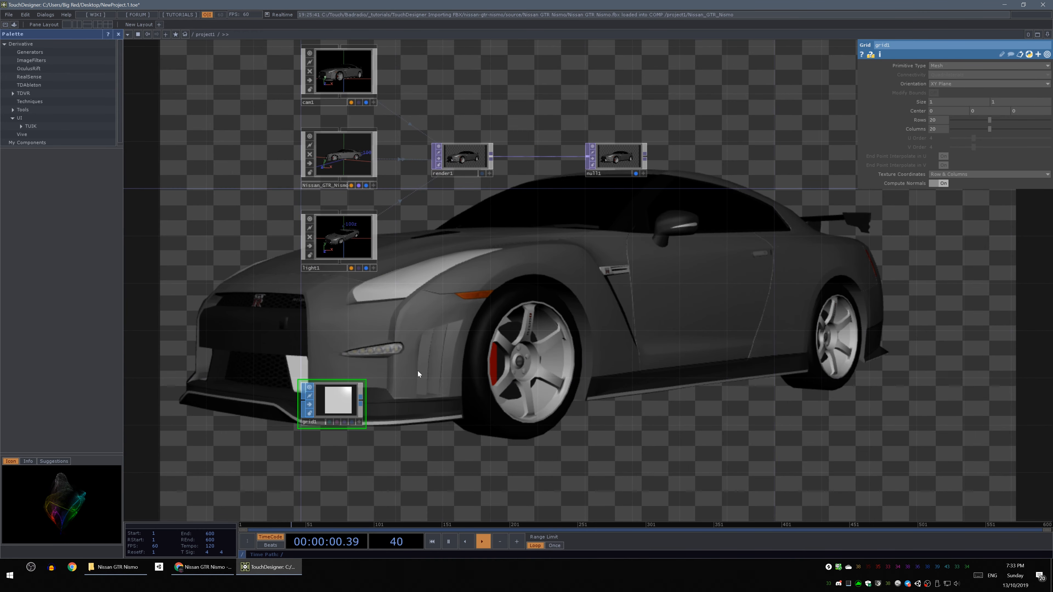
Orient grid1 to the ZX Plane and set its size to 1000 by 1000
left_click(943, 85)
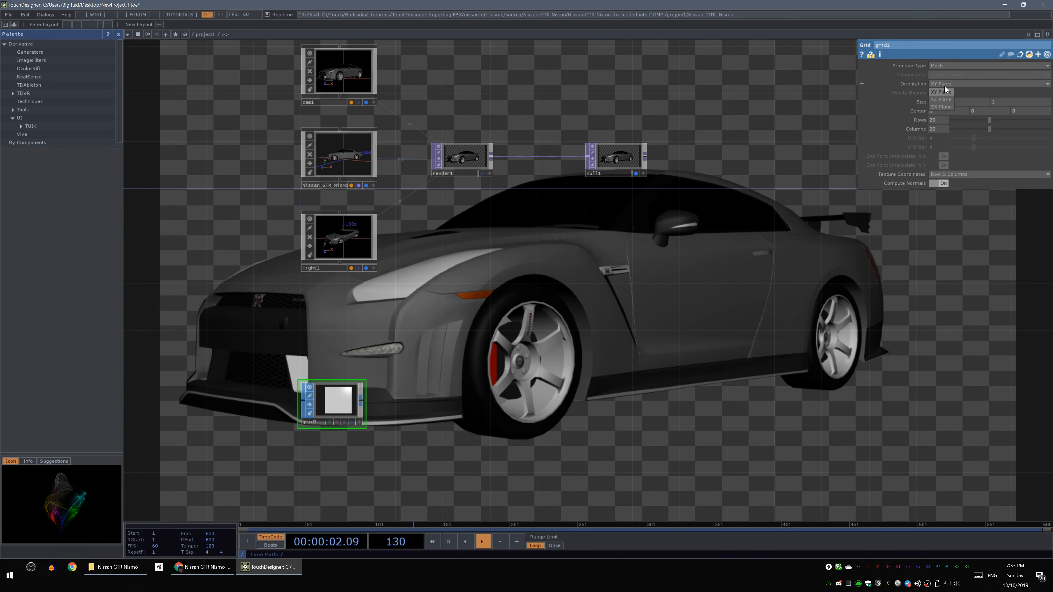
left_click(934, 108)
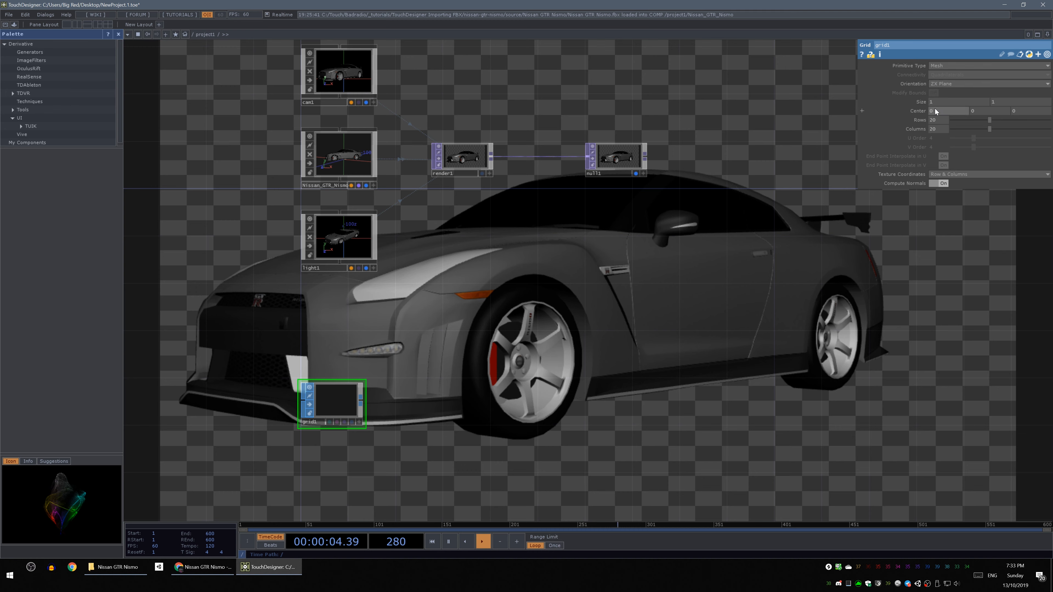
key("Tab")
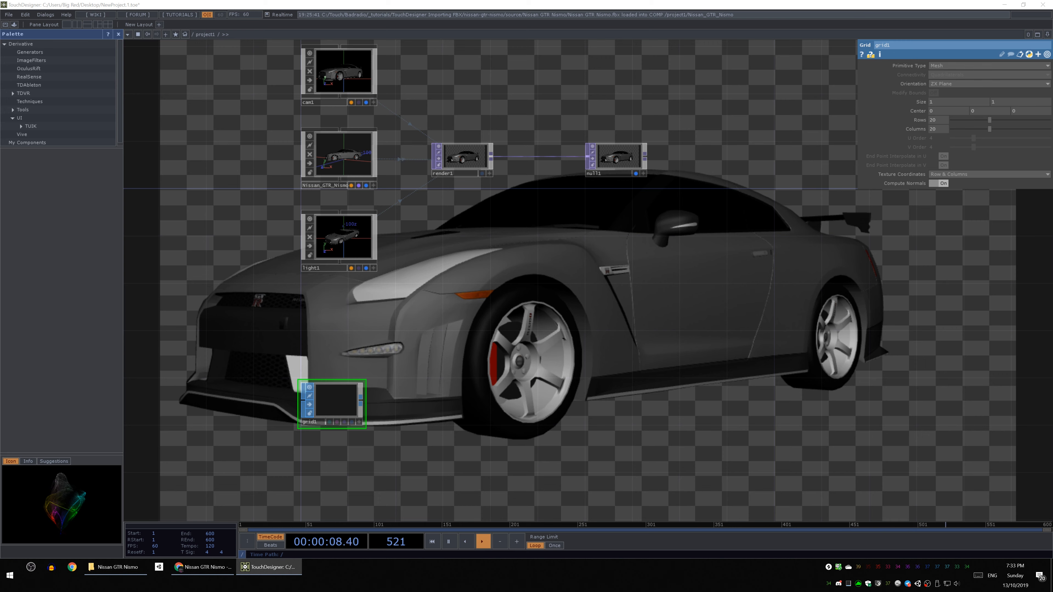
left_click(337, 403)
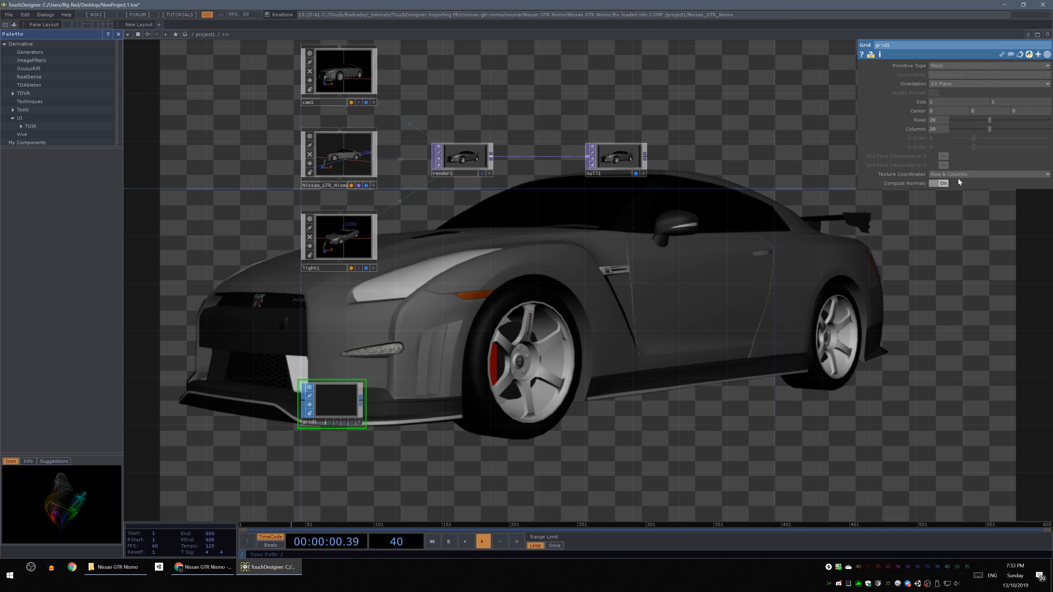
left_click(934, 102)
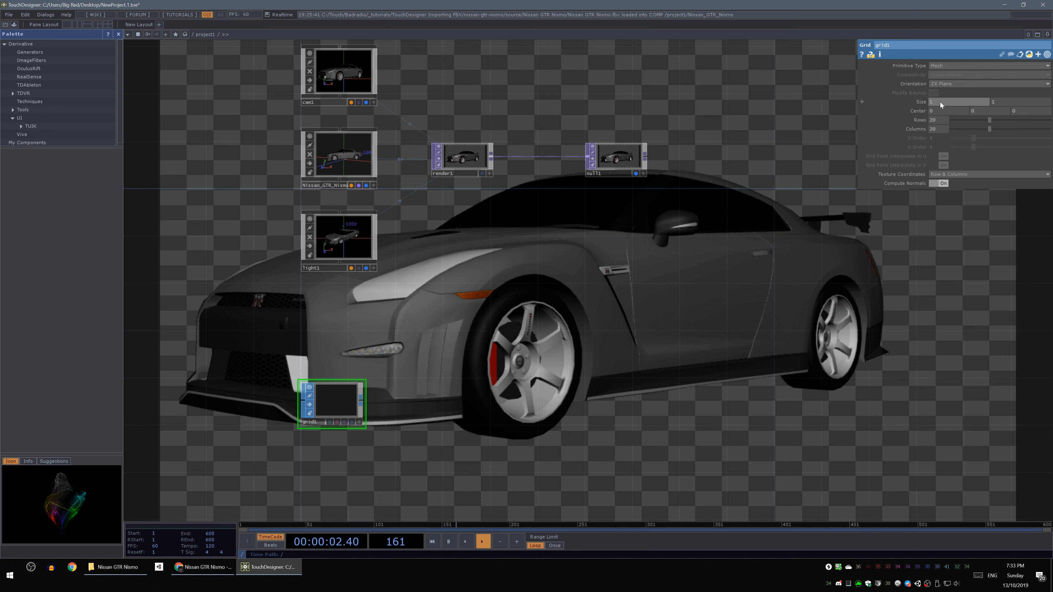
type("000")
key("Tab")
type("10")
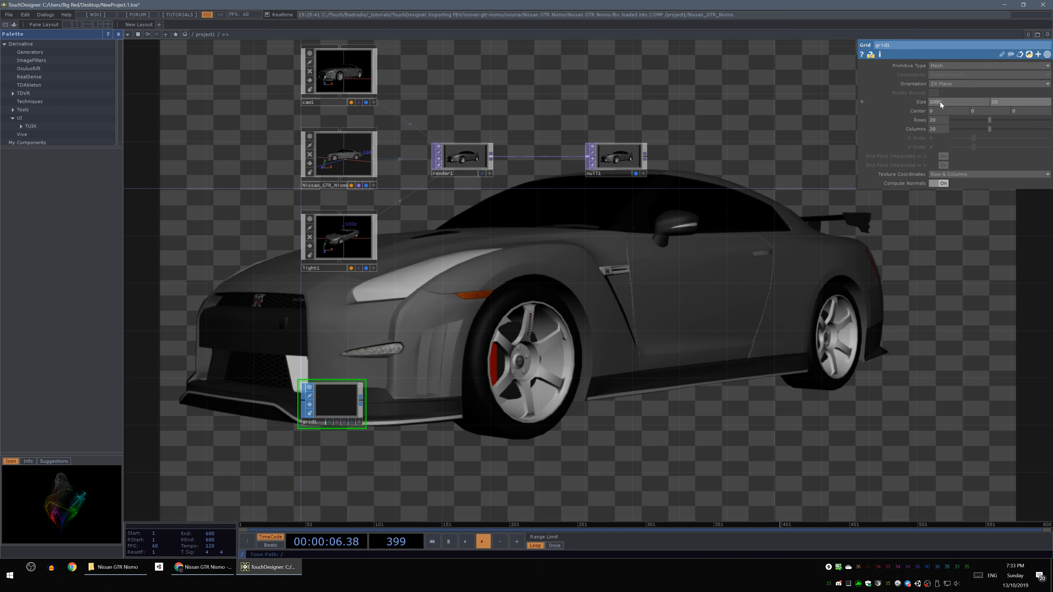
type("00")
Create a Geometry COMP from grid1's output and place it beside the grid
left_click(360, 402)
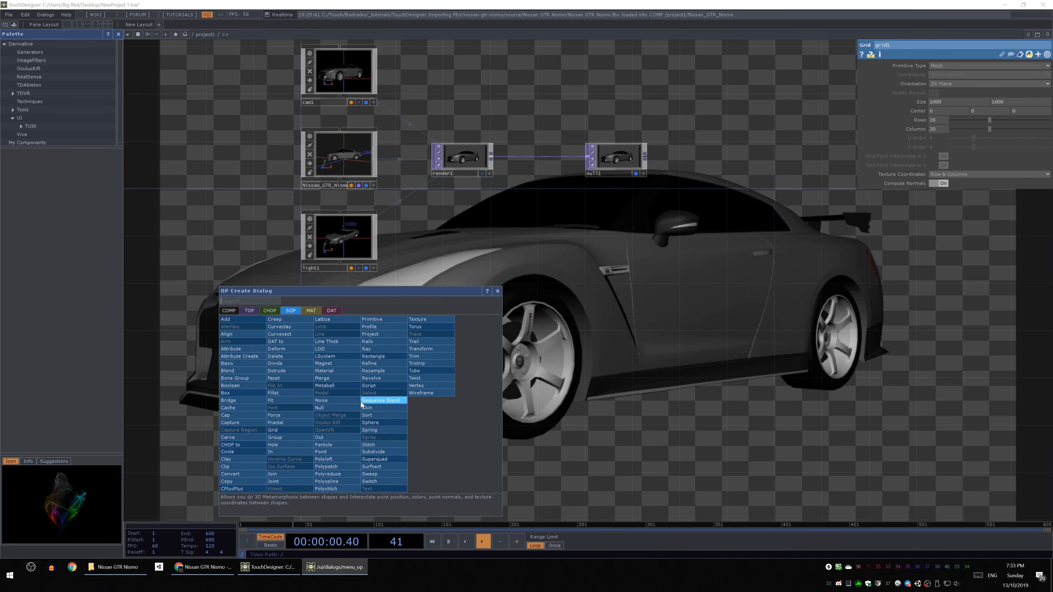
left_click(230, 313)
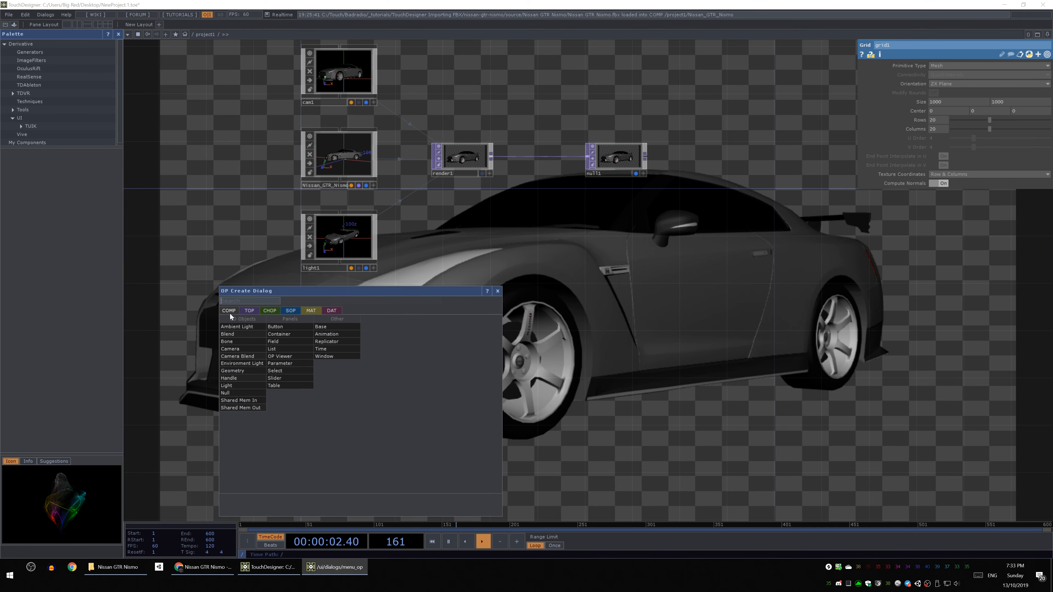
left_click(236, 372)
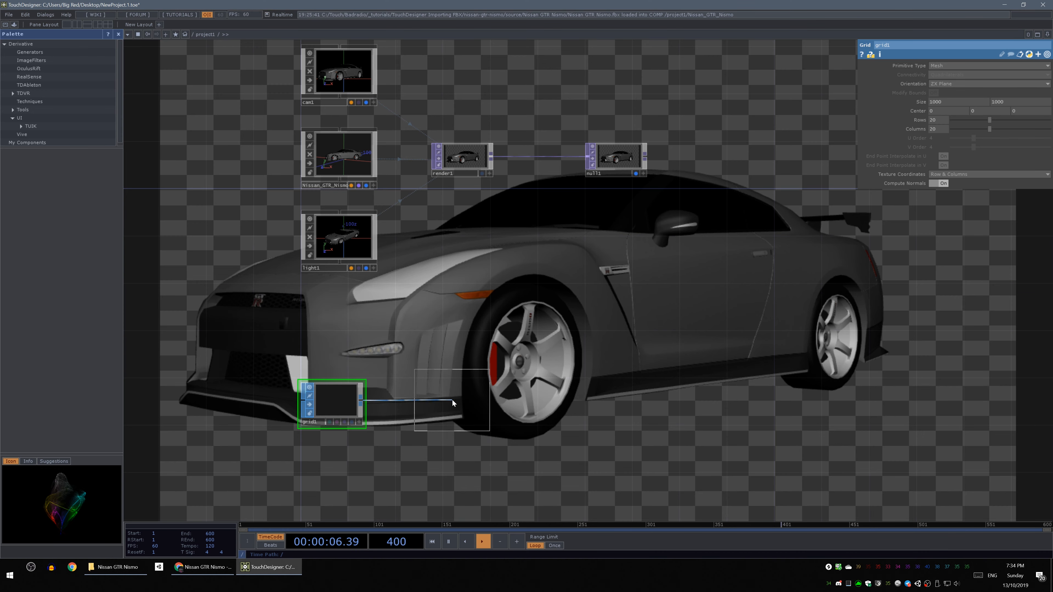
left_click(432, 401)
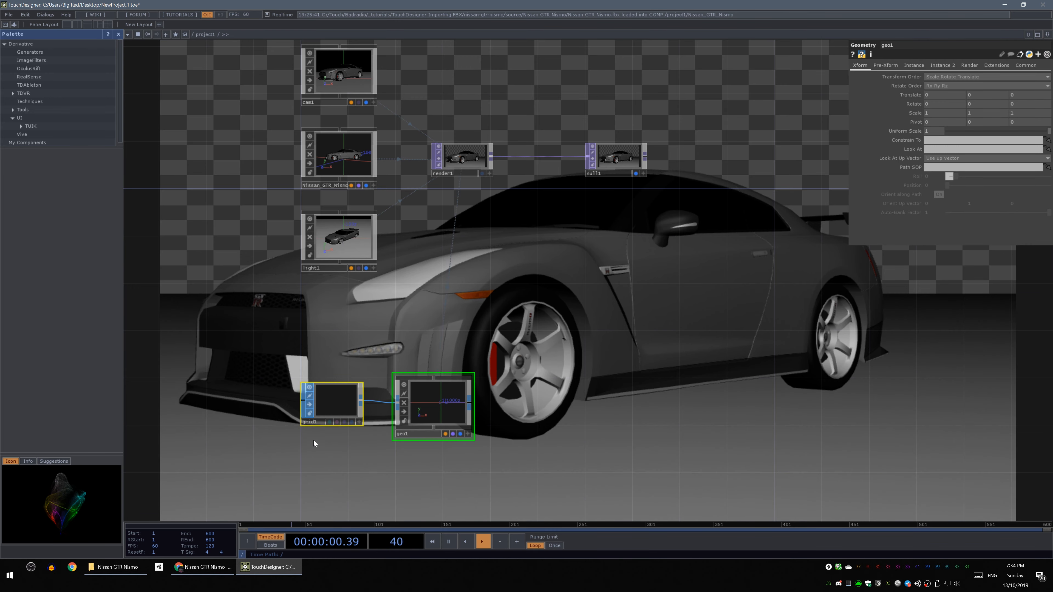
left_click(348, 156)
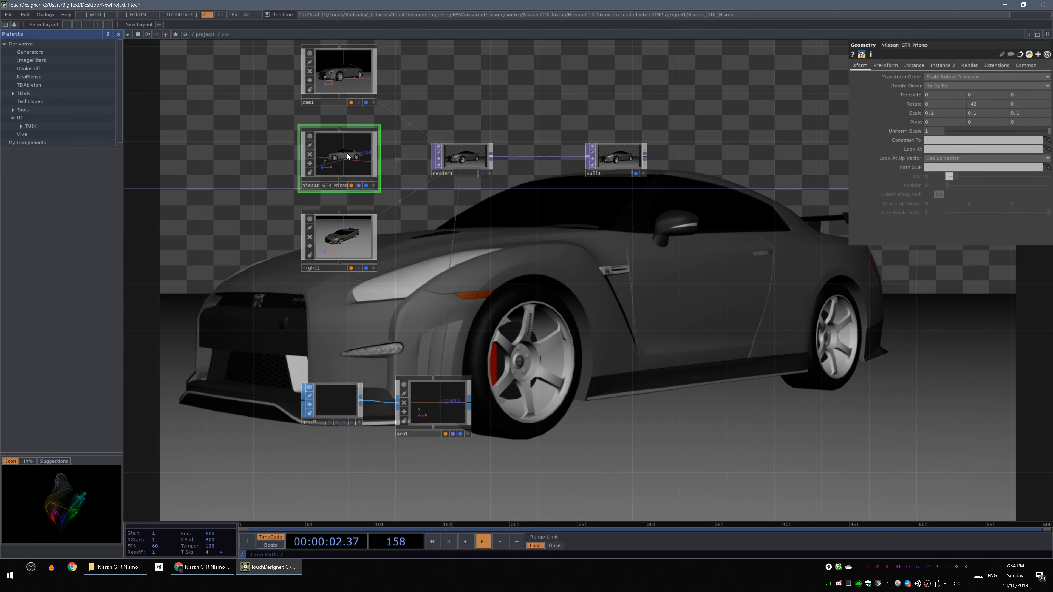
left_click(446, 410)
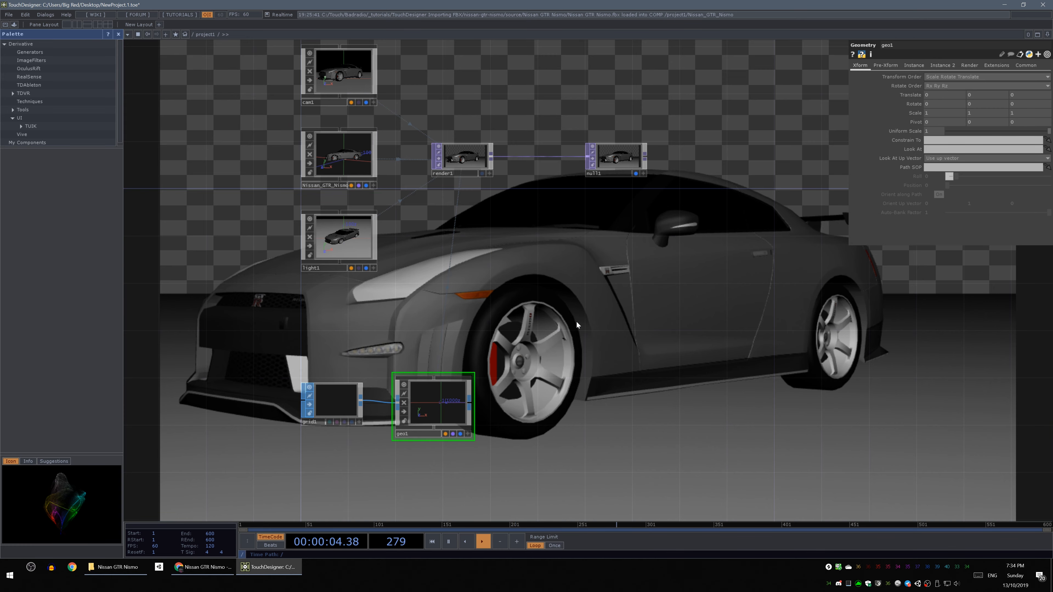
left_click_drag(597, 259, 524, 268)
left_click_drag(589, 295, 587, 280)
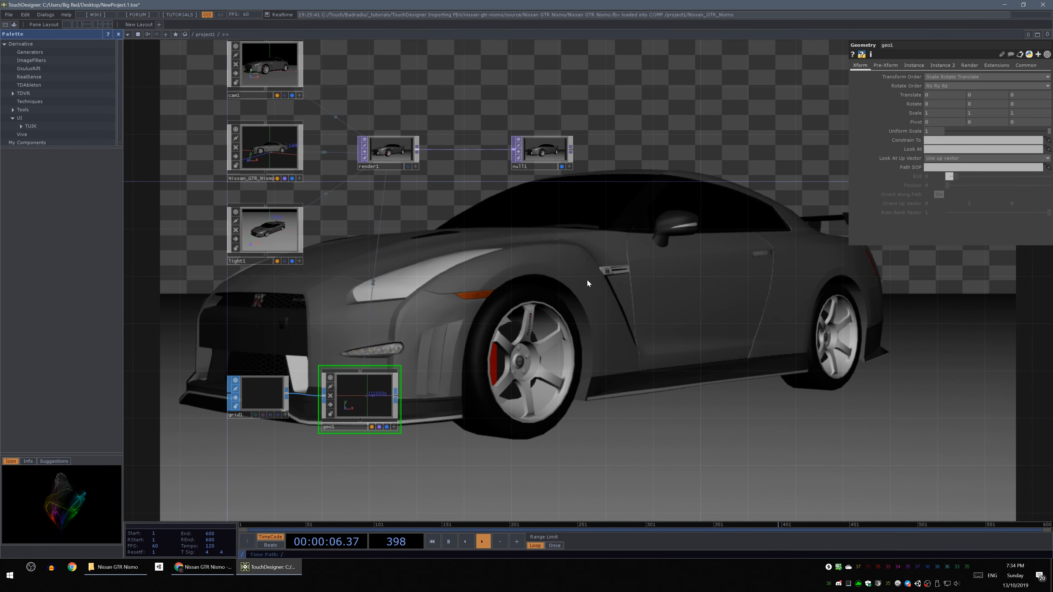
mouse_move(517, 272)
left_mouse_down()
mouse_move(528, 290)
mouse_move(544, 279)
mouse_move(542, 306)
mouse_move(557, 307)
mouse_move(529, 287)
left_mouse_up()
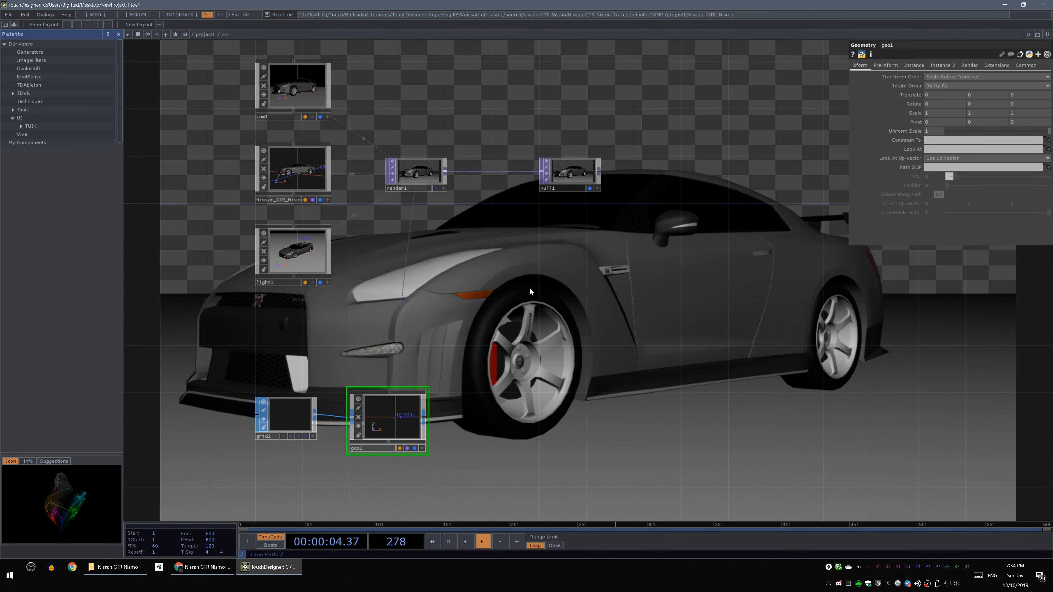
left_click_drag(441, 268, 456, 317)
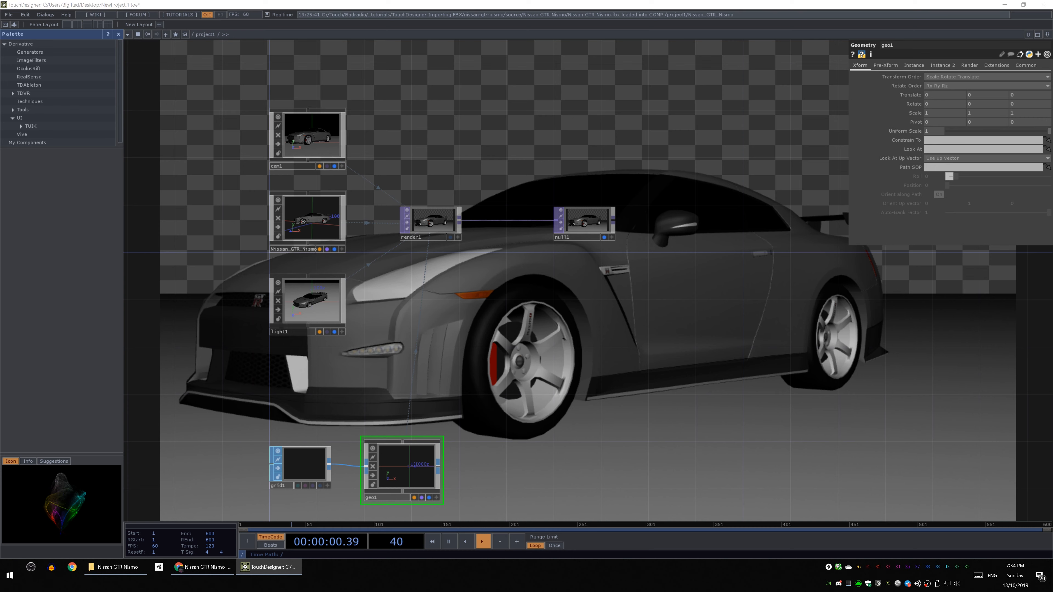
Raise cam1 to 10.2 in its Y translation
left_click(306, 132)
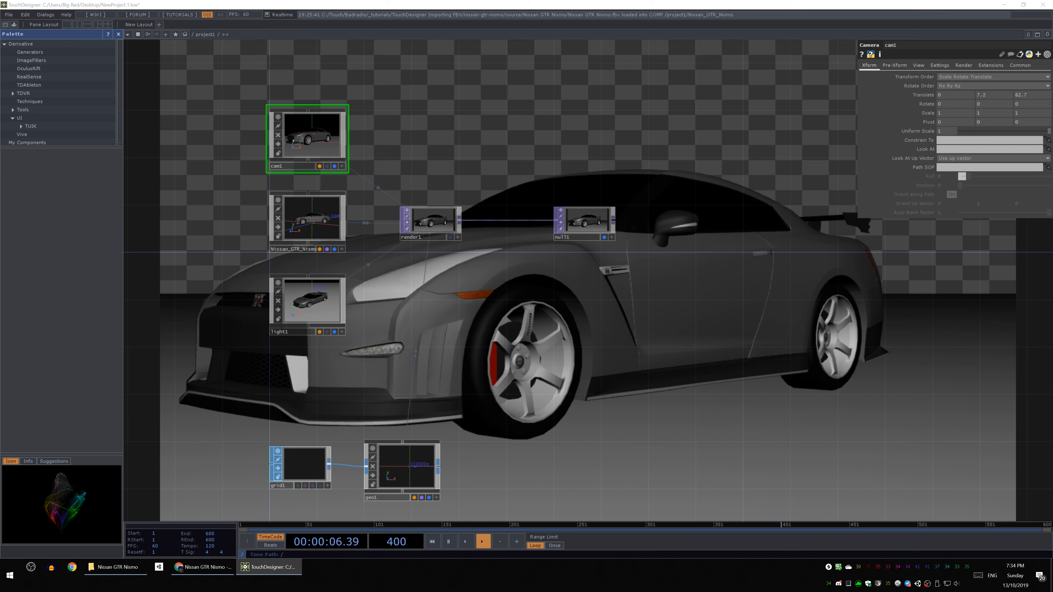
left_click(332, 140)
mouse_move(1001, 97)
middle_mouse_down()
mouse_move(1016, 84)
mouse_move(995, 84)
mouse_move(1005, 84)
middle_mouse_up()
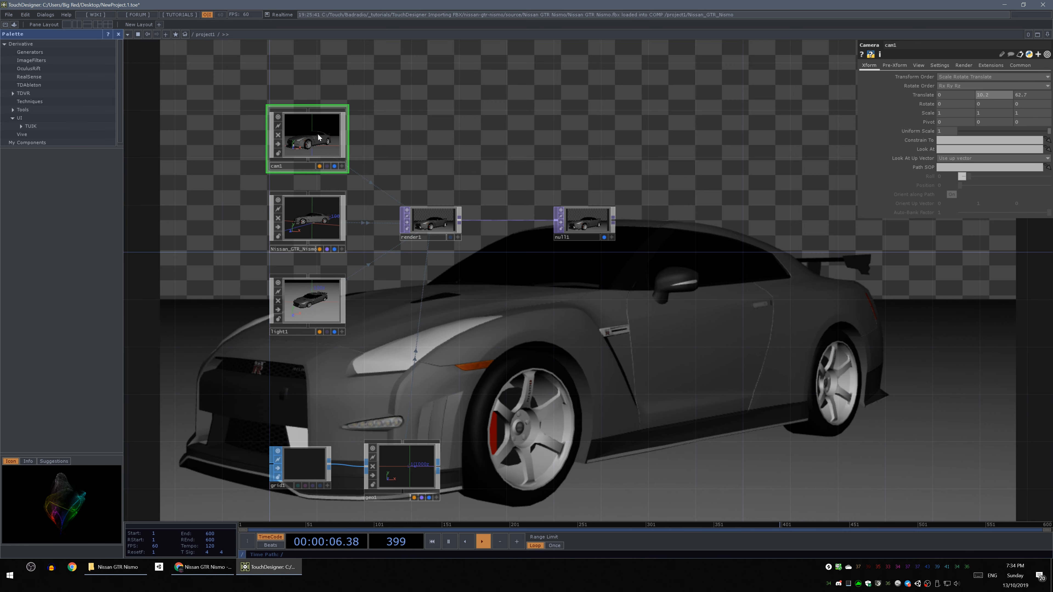
Add a Null COMP to the network beside cam1
left_click_drag(453, 133, 423, 141)
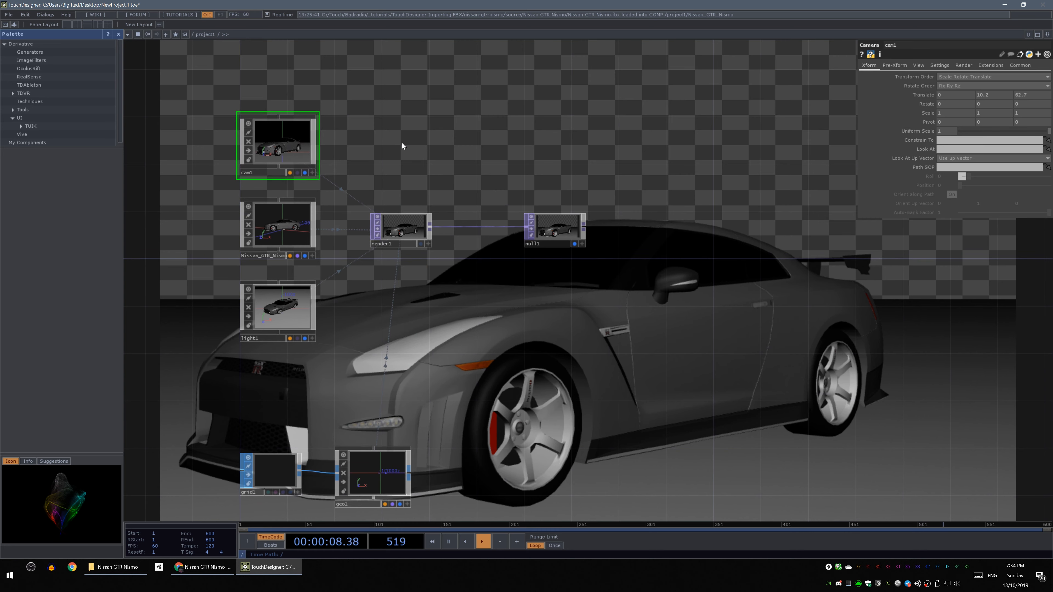
right_click(359, 113)
left_click(372, 41)
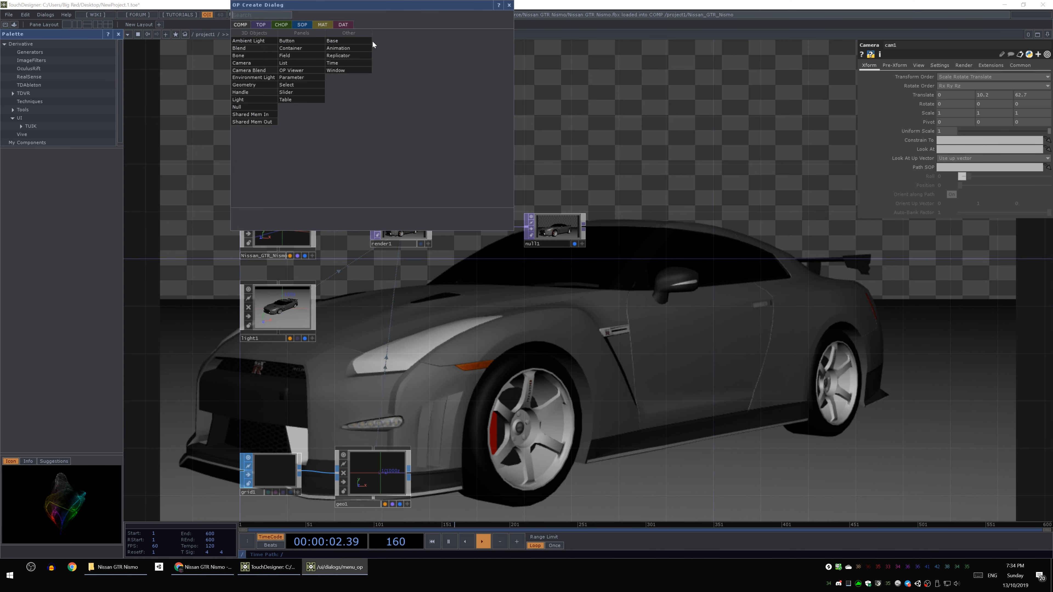
left_click(237, 107)
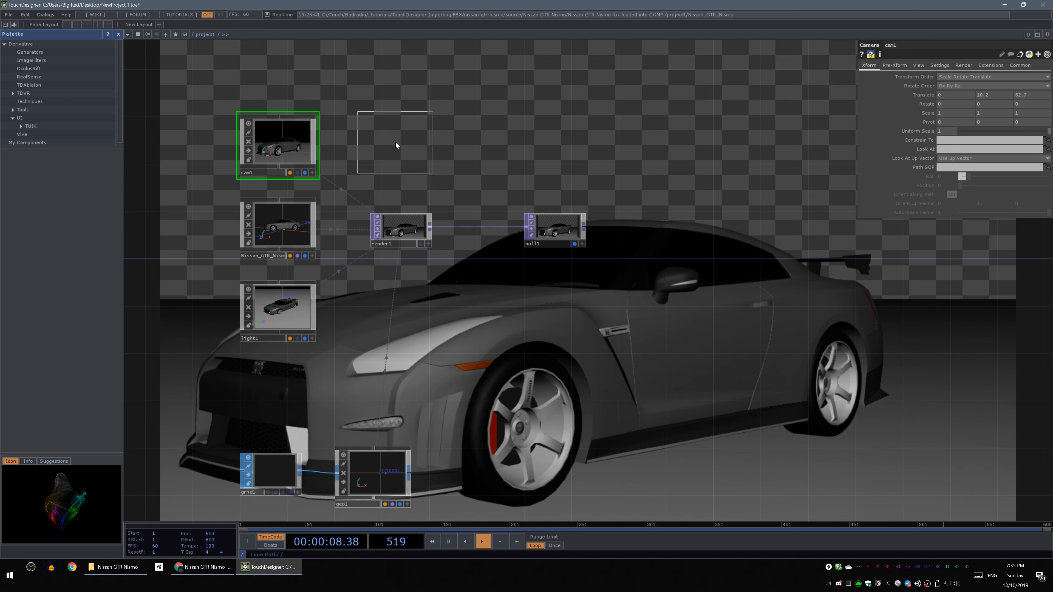
left_click(399, 141)
Assign null2 as the Look At target of cam1
left_click_drag(455, 140, 513, 148)
left_click(336, 154)
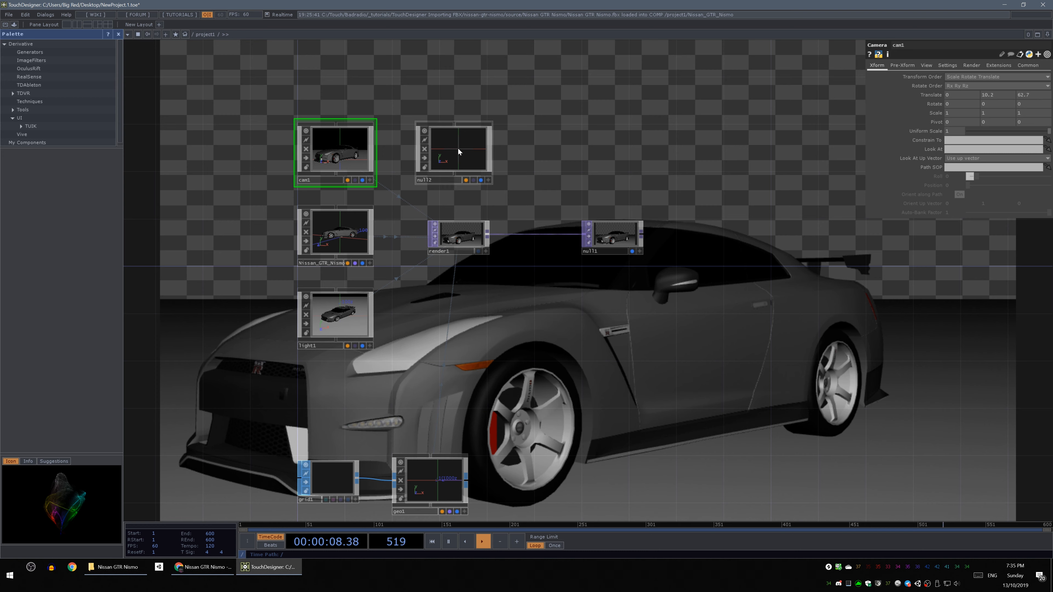
left_click_drag(451, 154, 956, 150)
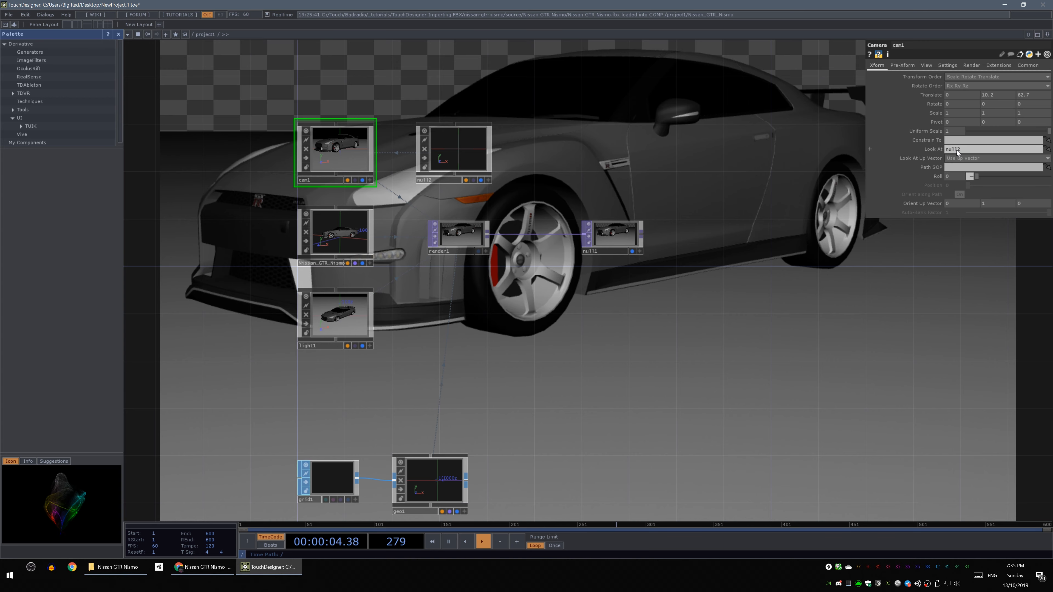
Translate cam1 to 10 in Y and 75 in Z, and move null2 to -3 in X and 3 in Y
left_click_drag(571, 127, 544, 147)
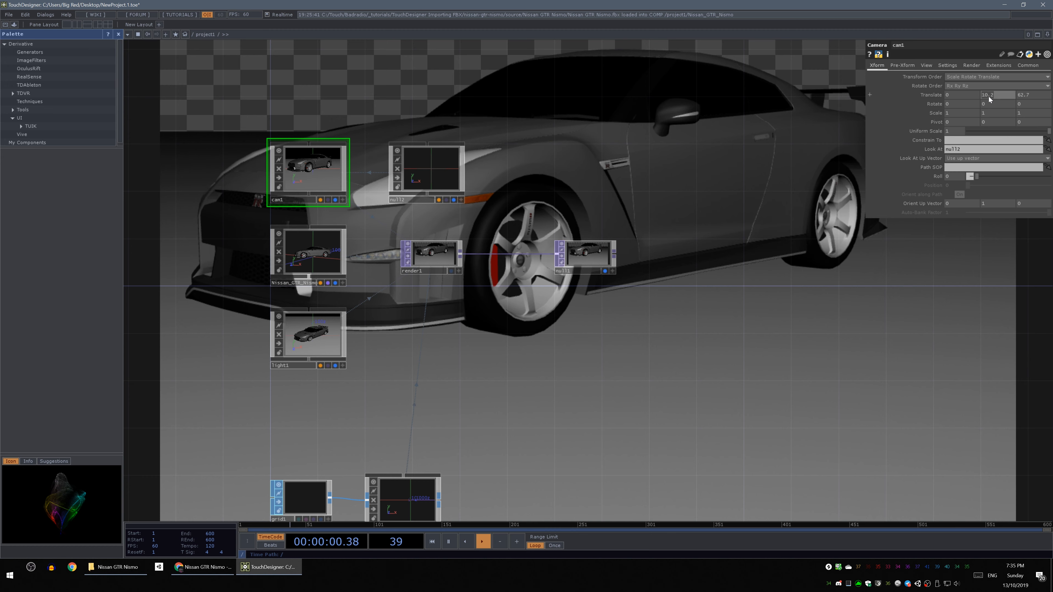
key("Tab")
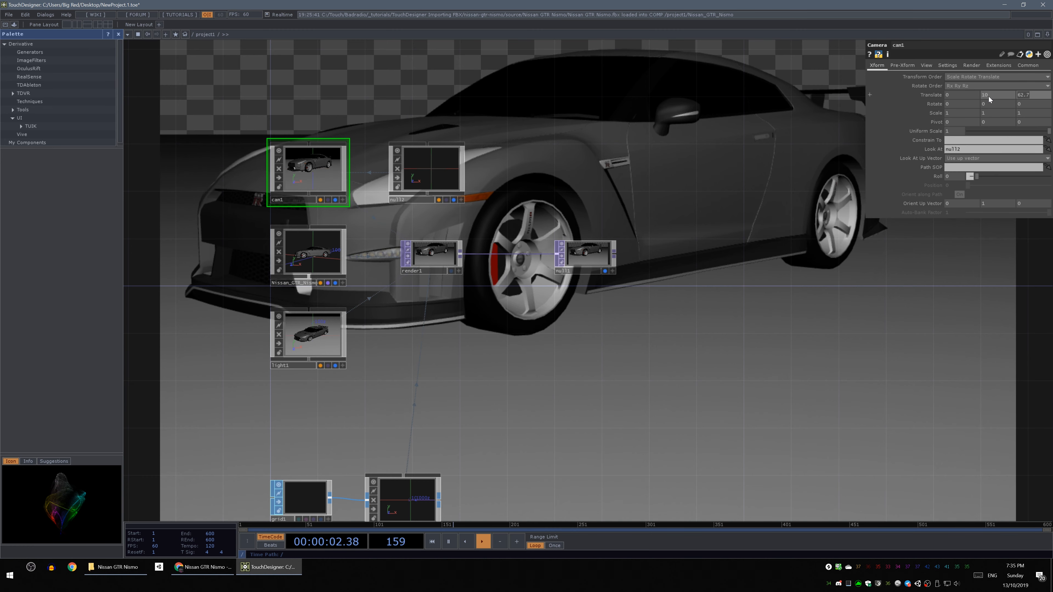
type("75")
key("Return")
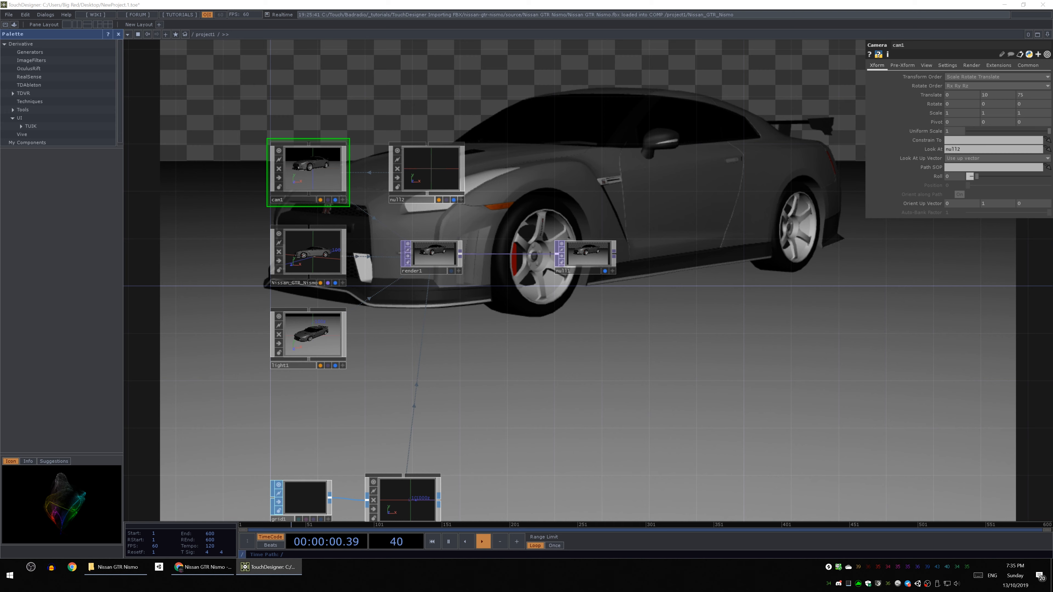
left_click(440, 186)
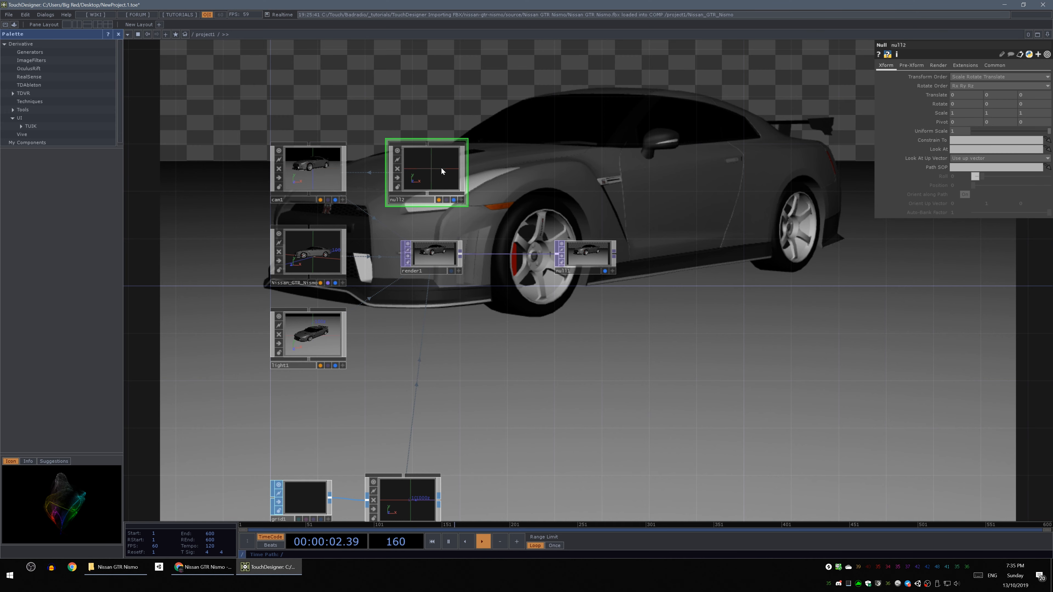
left_click_drag(1001, 95, 959, 80)
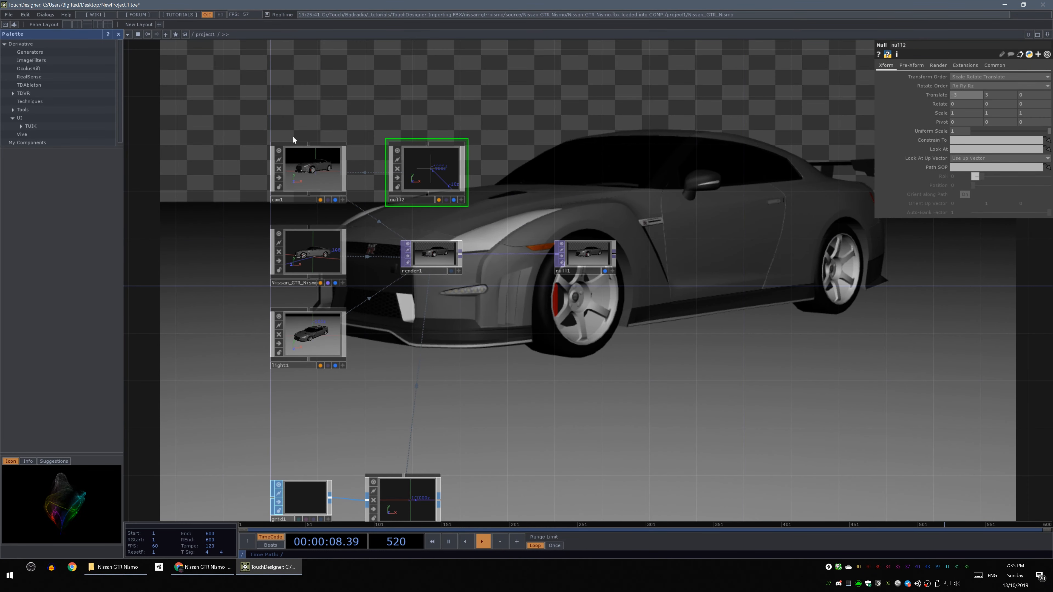
Try Nissan_GTR_Nismo as cam1's Look At target and translate the car component to -5 in X
left_click(310, 172)
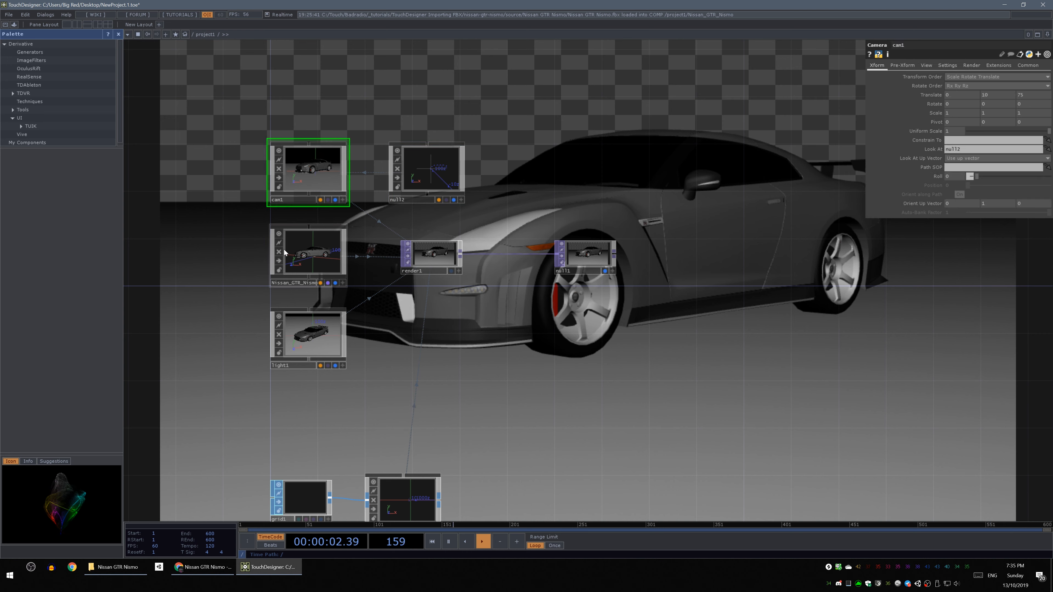
left_click_drag(306, 256, 977, 153)
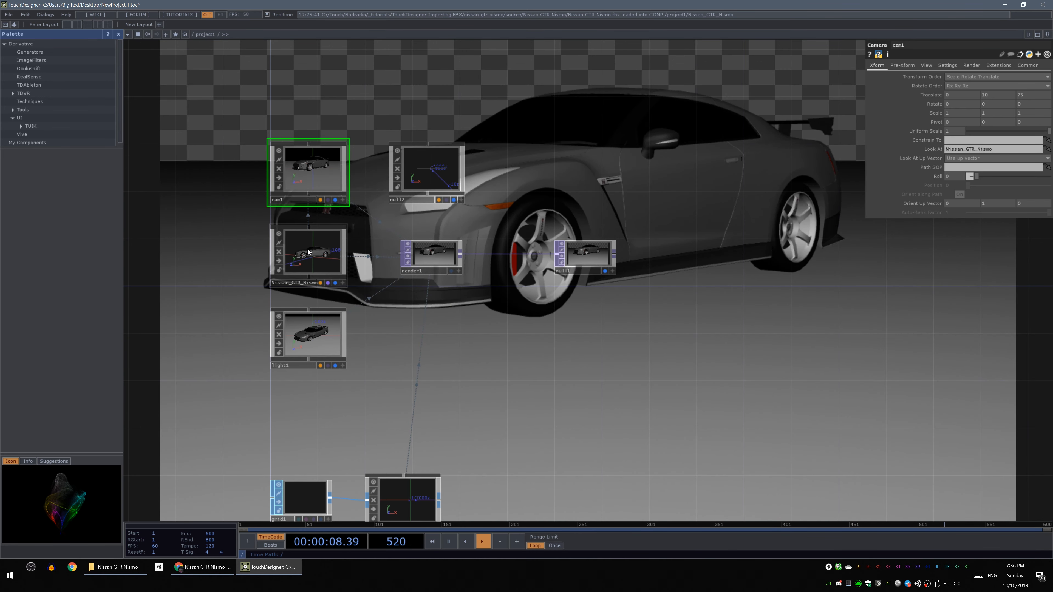
left_click(314, 259)
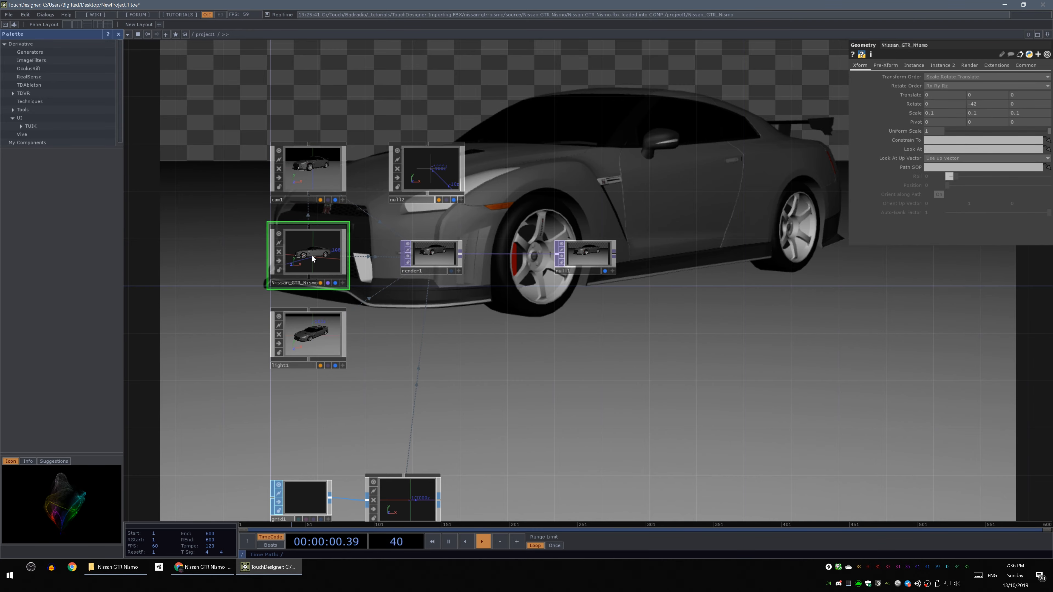
mouse_move(945, 95)
middle_mouse_down()
mouse_move(936, 87)
mouse_move(957, 84)
middle_mouse_up()
Set cam1's Look At target back to null2
left_click(292, 162)
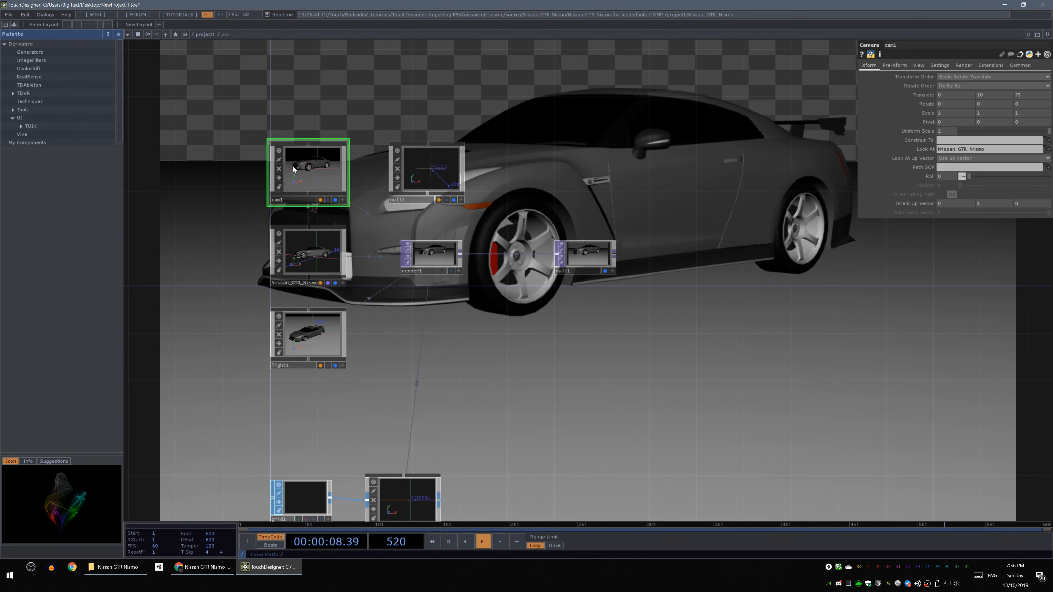
left_click_drag(418, 165, 987, 149)
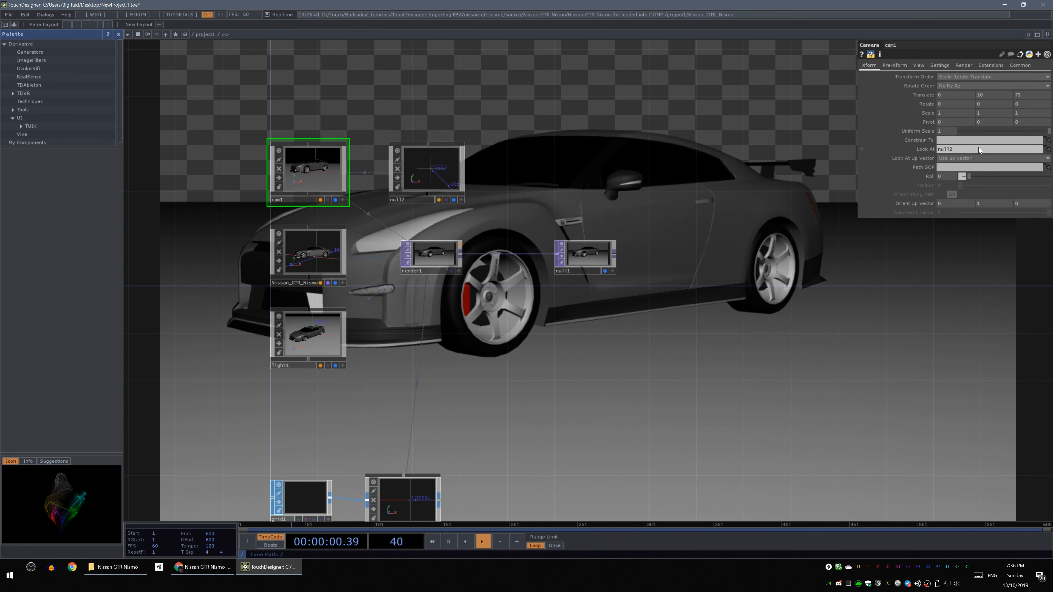
left_click(416, 172)
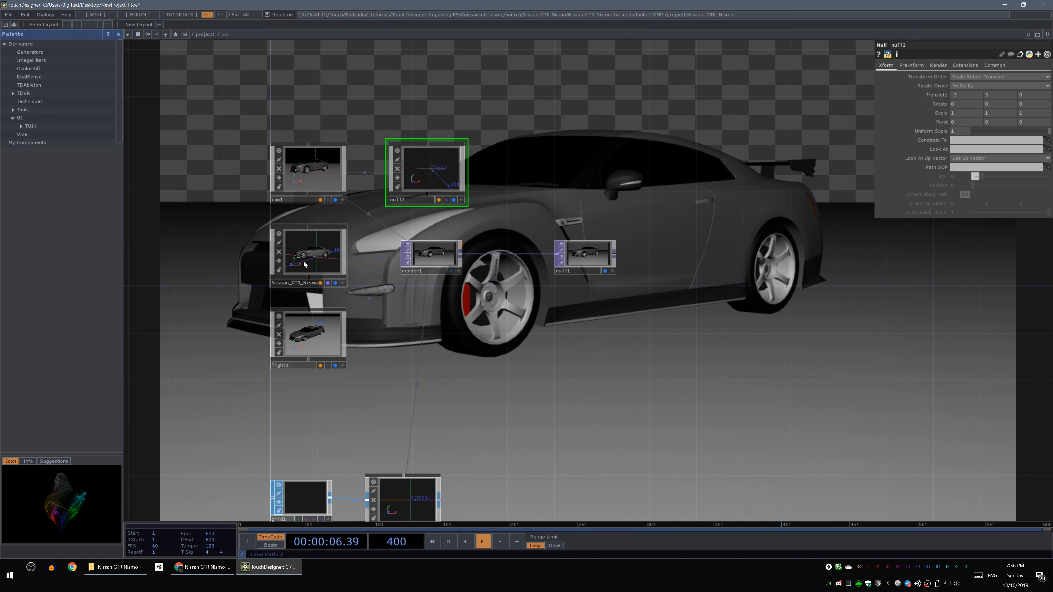
left_click(297, 178)
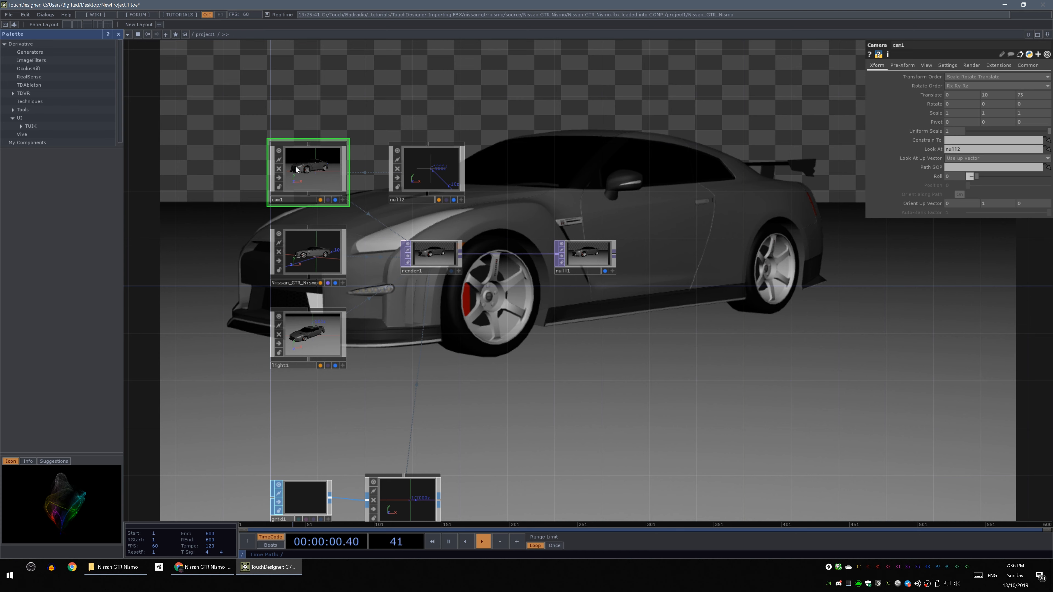
left_click(317, 252)
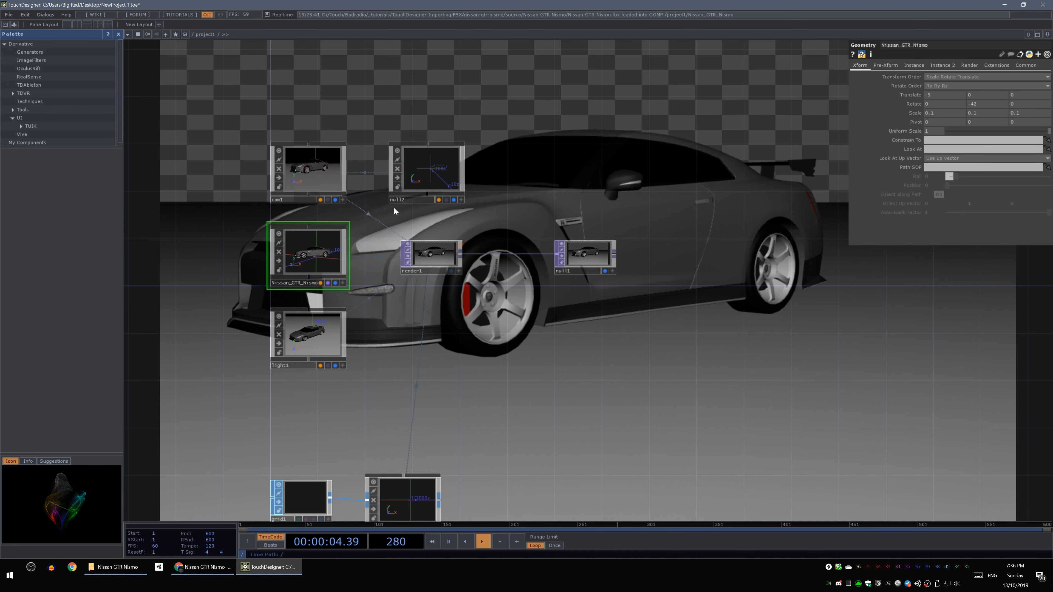
Set null2's X translation to 0 to reframe the car in the render
left_click(441, 174)
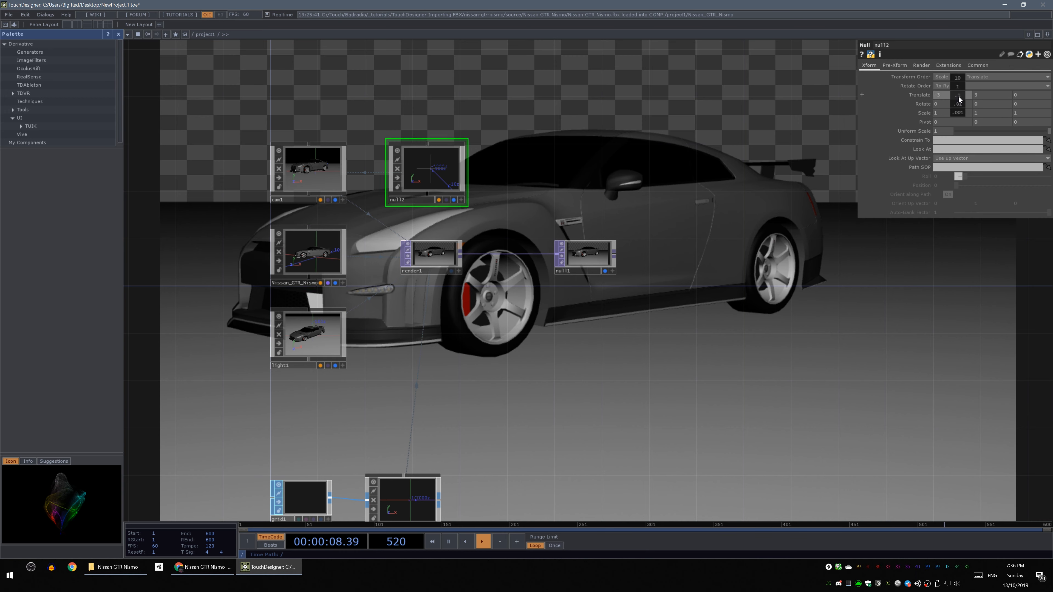
mouse_move(958, 96)
left_mouse_down()
mouse_move(958, 79)
mouse_move(959, 101)
left_mouse_up()
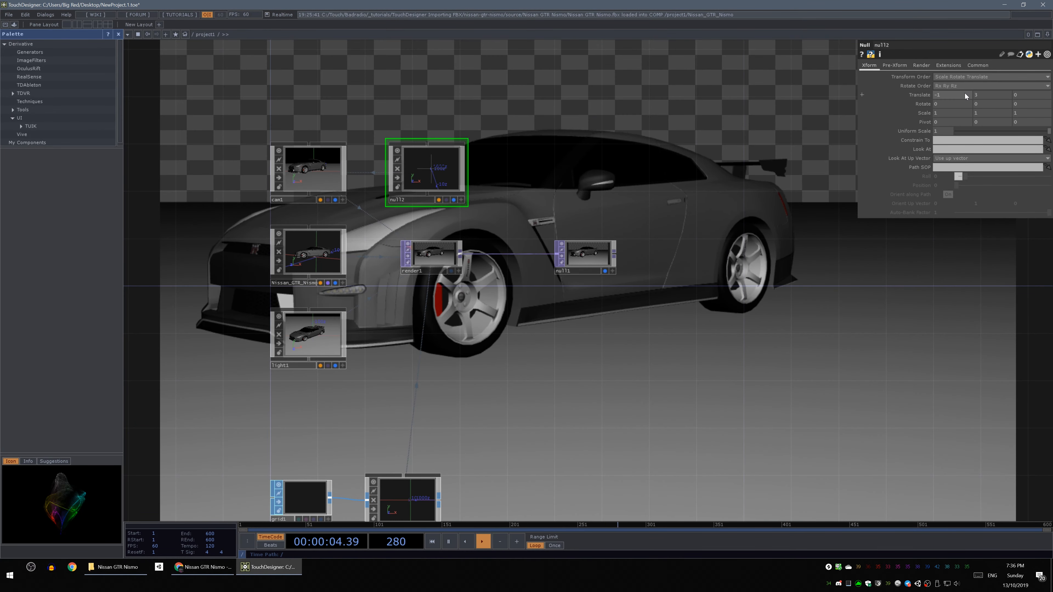
type("0")
key("Tab")
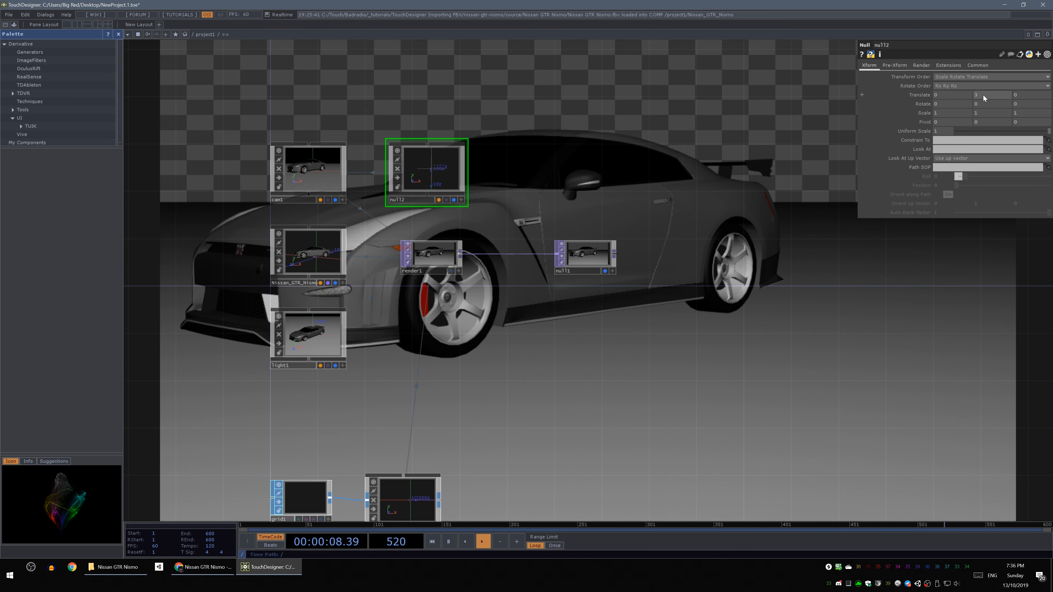
left_click(586, 318)
left_click_drag(537, 300, 574, 294)
left_click_drag(673, 392, 633, 361)
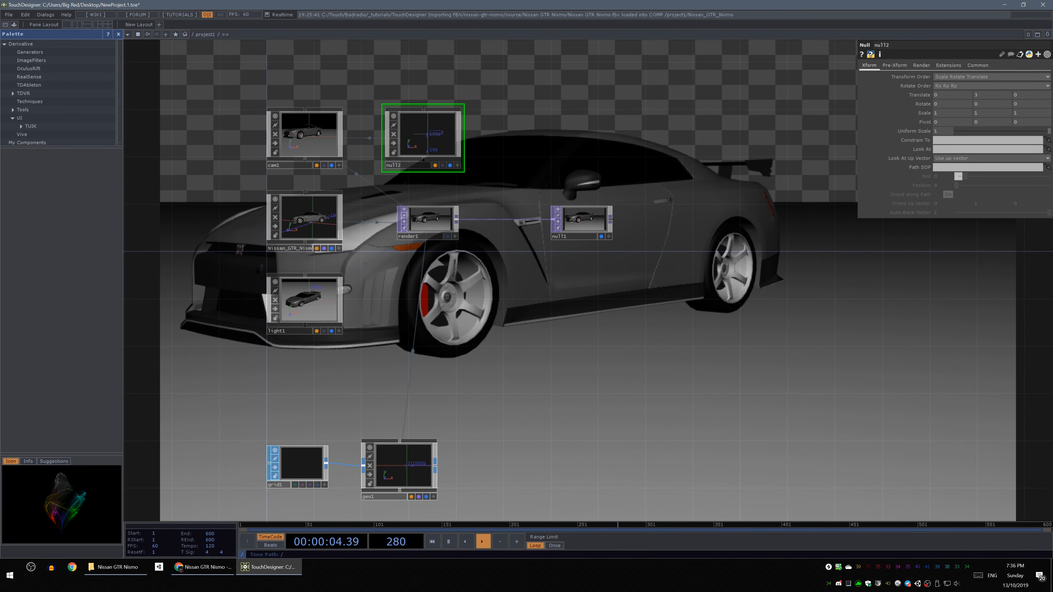
Try sliding cam1 along X and return its X translation to 0
left_click(329, 131)
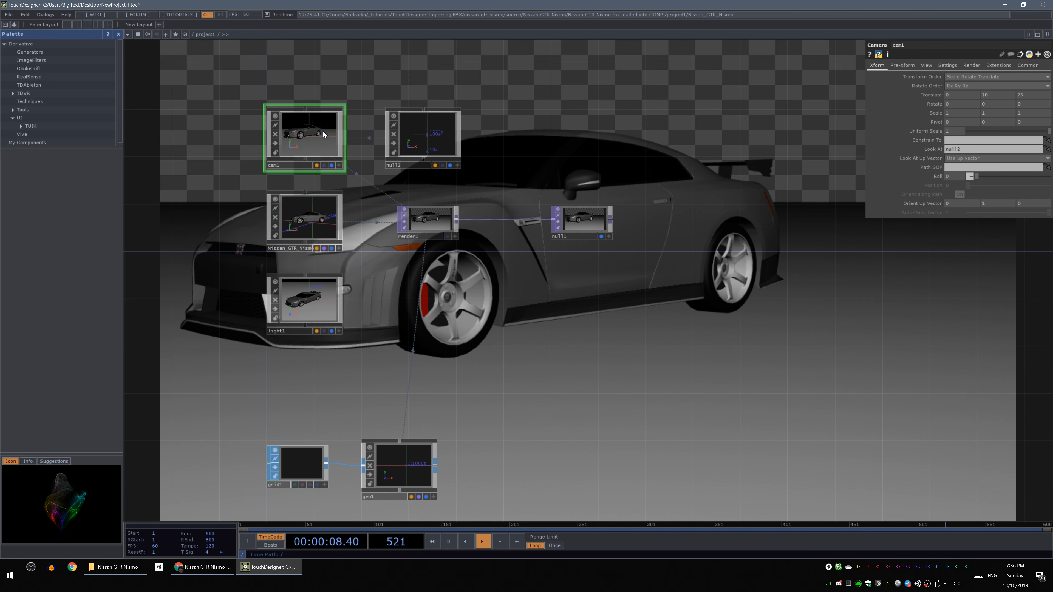
left_click_drag(355, 98, 360, 171)
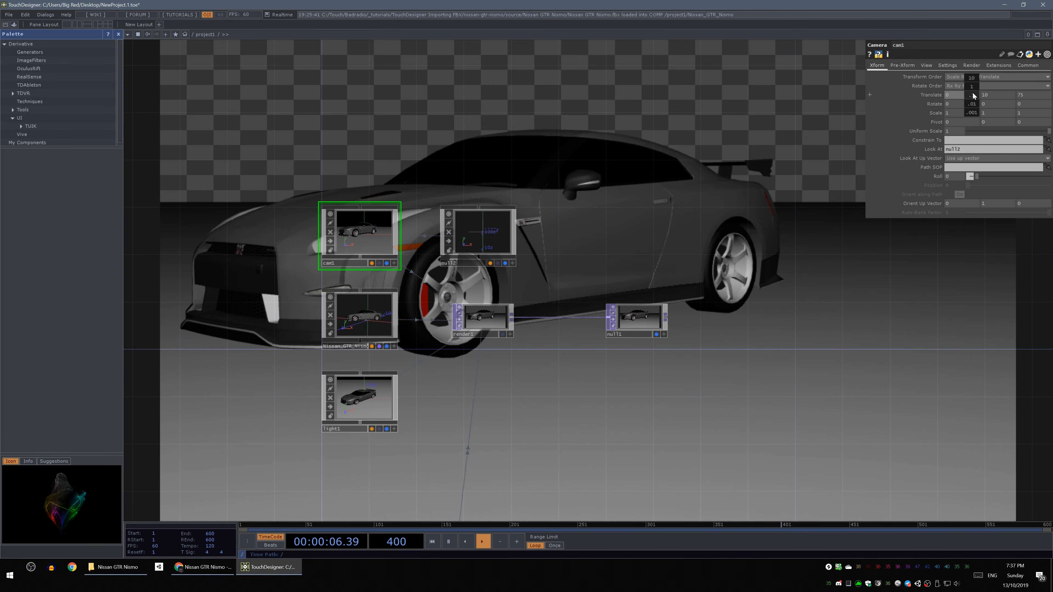
mouse_move(972, 95)
middle_mouse_down()
mouse_move(972, 80)
mouse_move(953, 79)
mouse_move(970, 78)
middle_mouse_up()
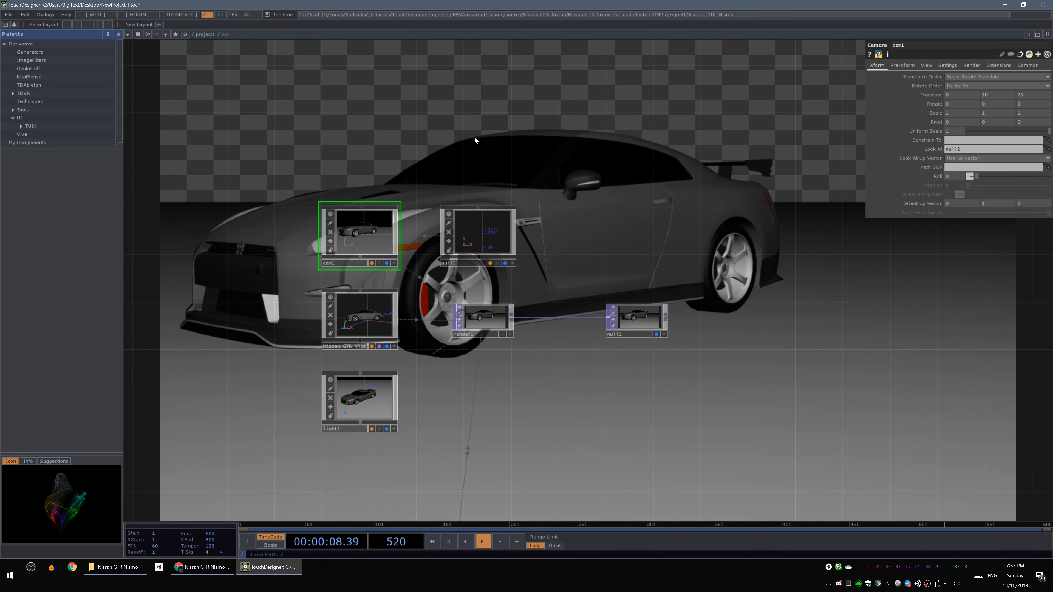
left_click_drag(530, 140, 590, 195)
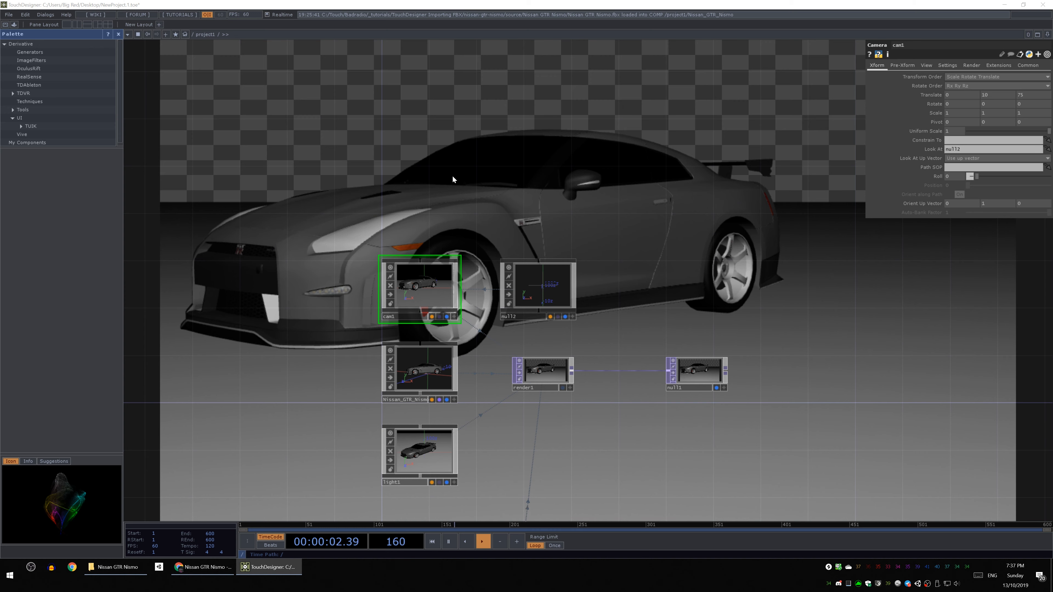
Add an LFO CHOP to the network and place it above cam1
right_click(379, 159)
left_click(394, 85)
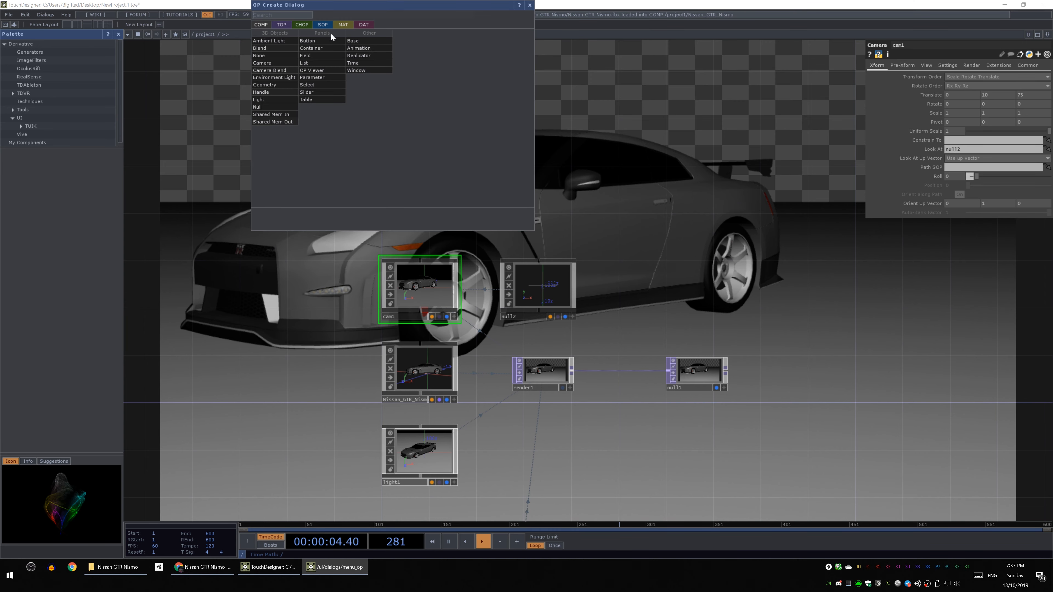
left_click(307, 24)
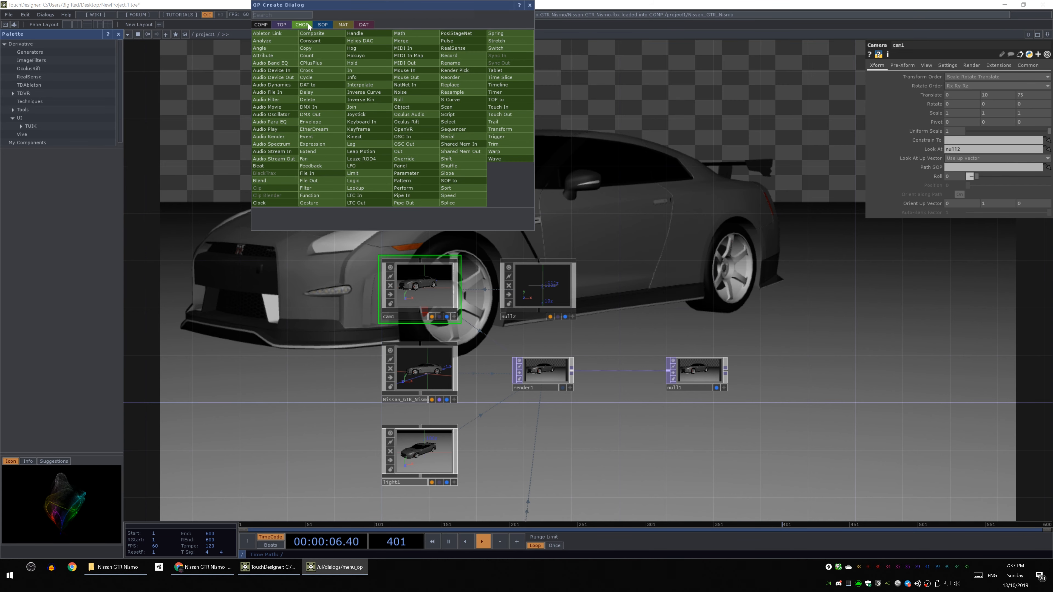
type("lfo")
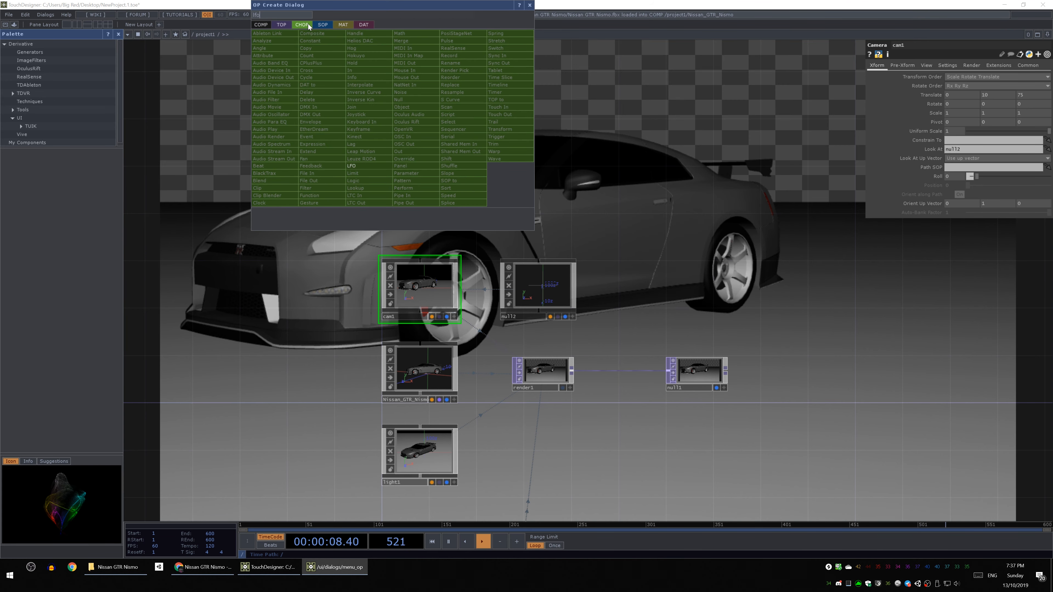
key("Return")
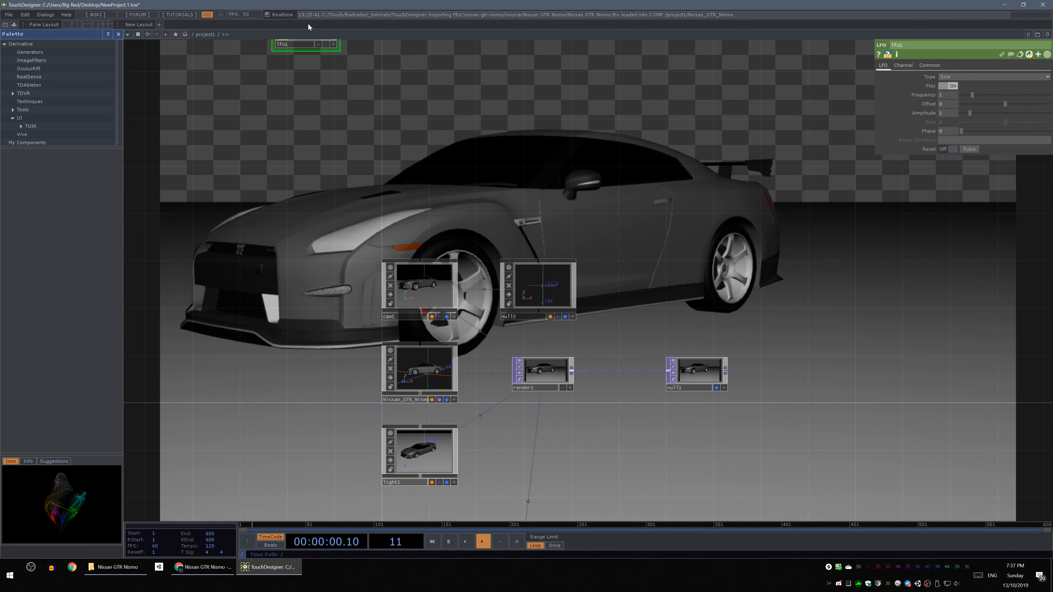
left_click(316, 56)
left_click_drag(308, 54, 426, 202)
scroll(429, 228, "up", 2)
left_click_drag(560, 183, 507, 138)
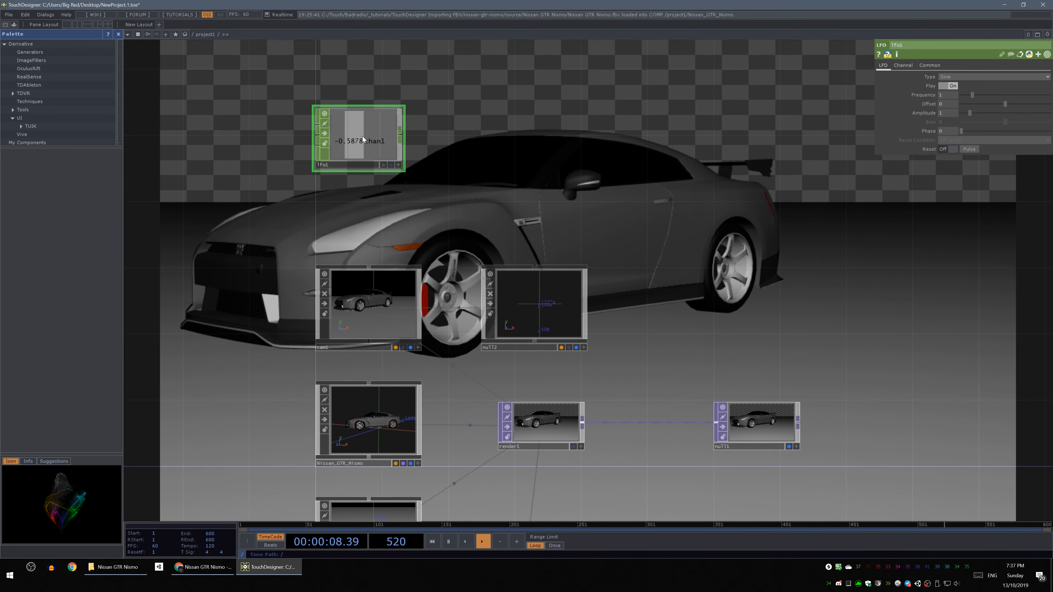
Switch to Chrome, look up what LFO stands for in a Google search, and return to TouchDesigner
left_click(220, 566)
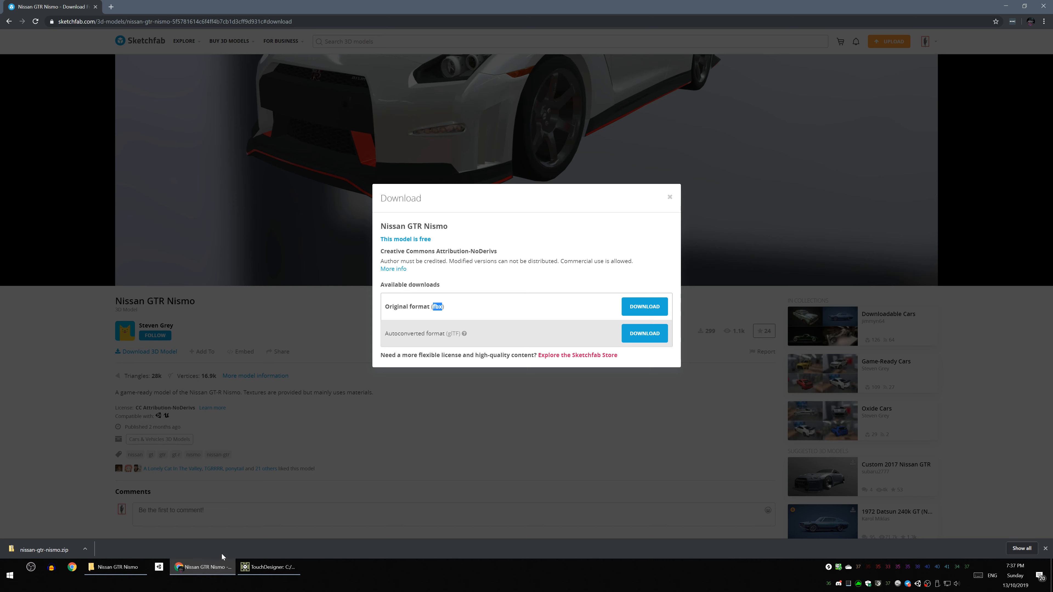
key("ctrl+t")
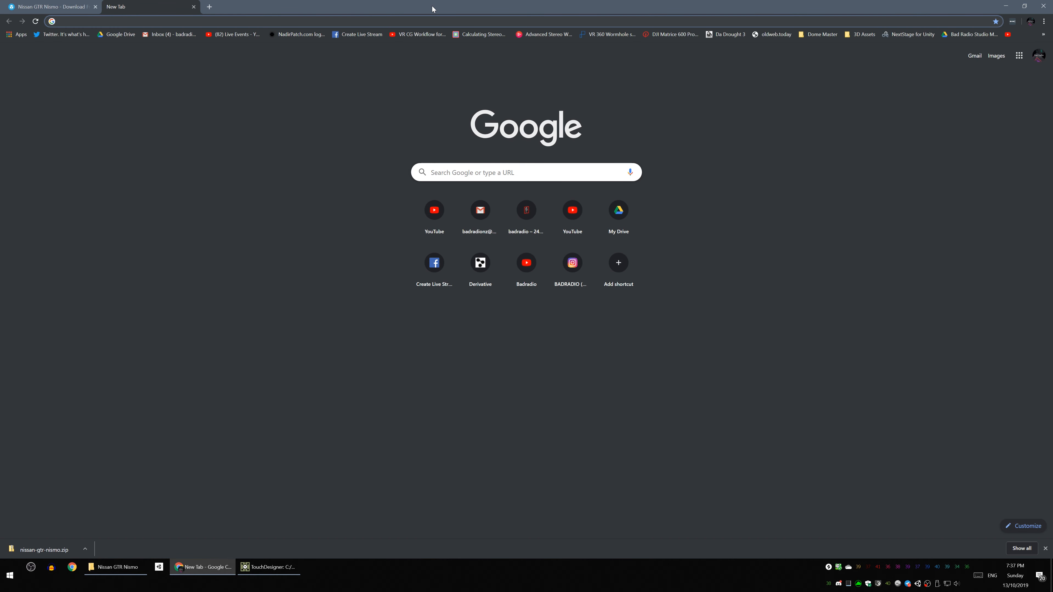
type("lfo")
key("Return")
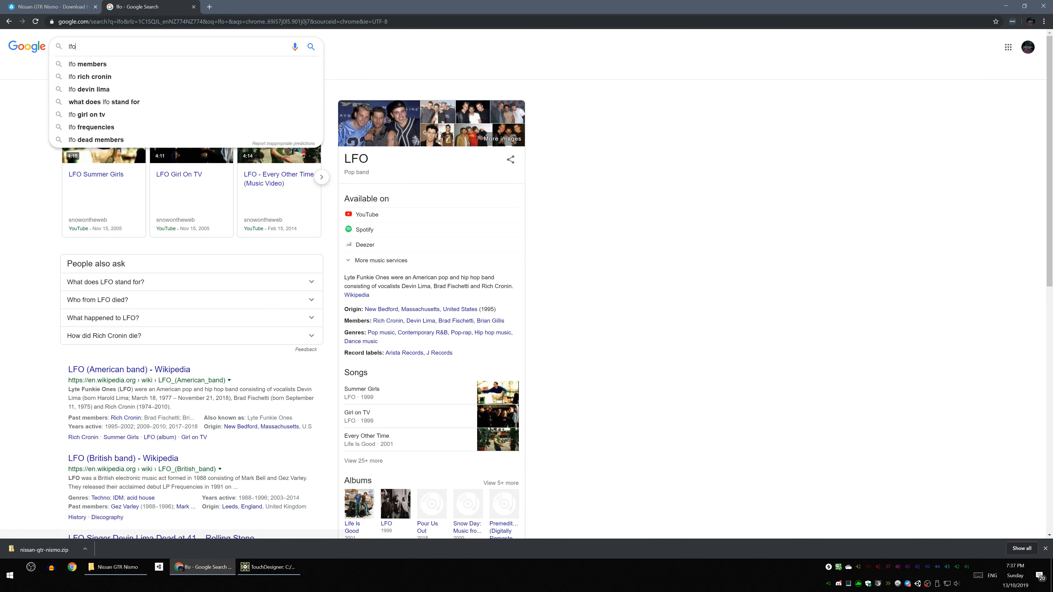
left_click(128, 286)
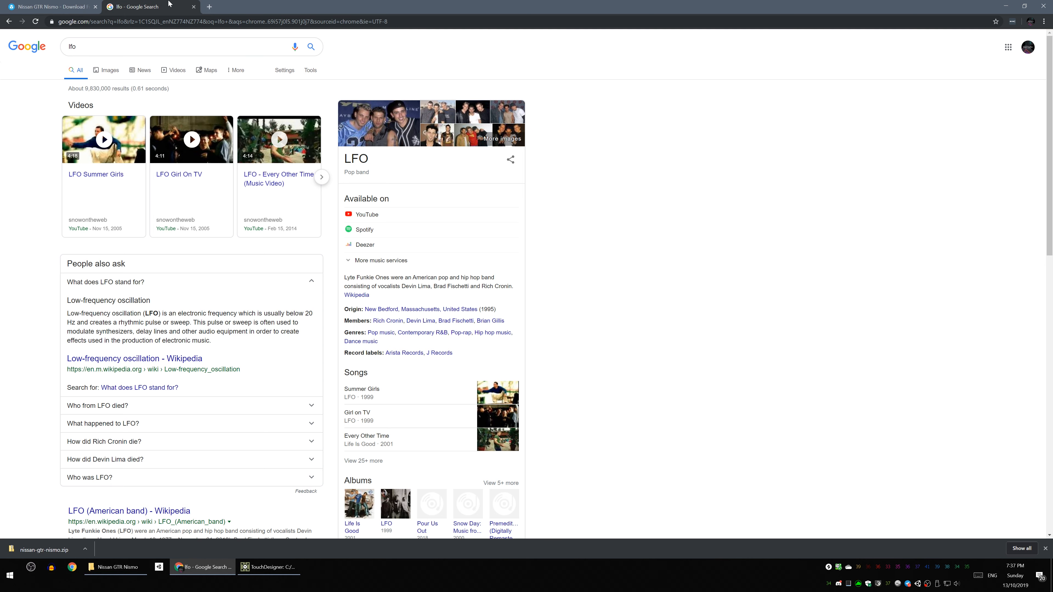
middle_click(169, 1)
left_click(261, 569)
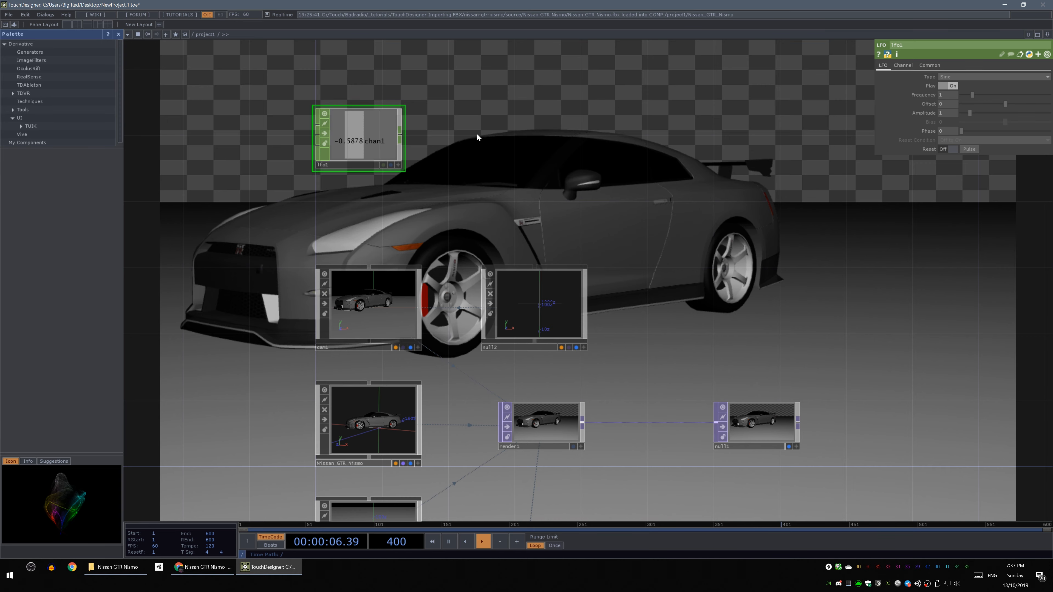
Set the LFO CHOP's frequency to 0.01
left_click_drag(444, 129, 414, 138)
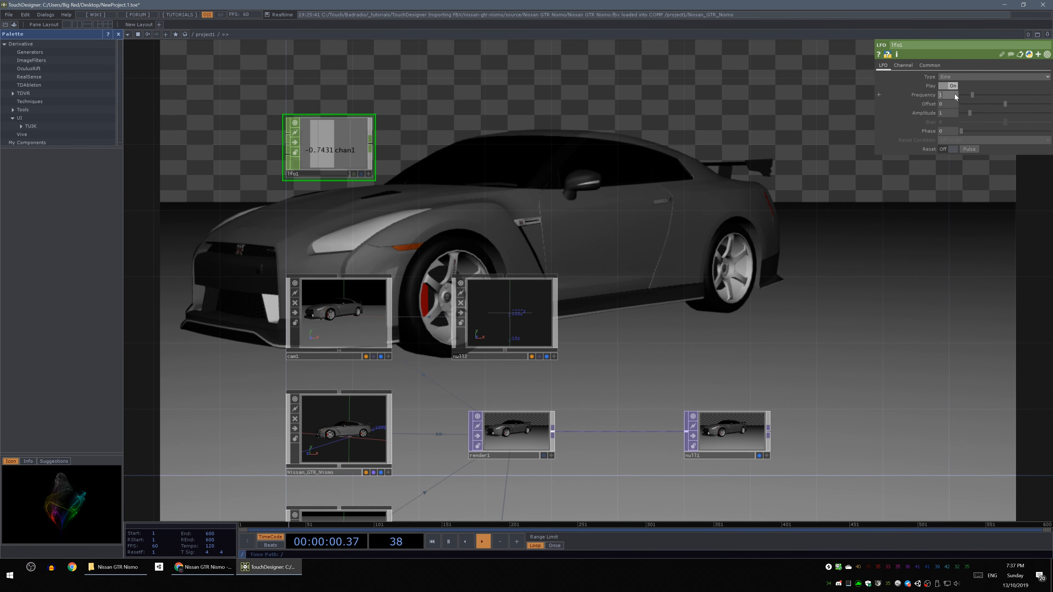
type("0")
key("Return")
type(".01")
key("Return")
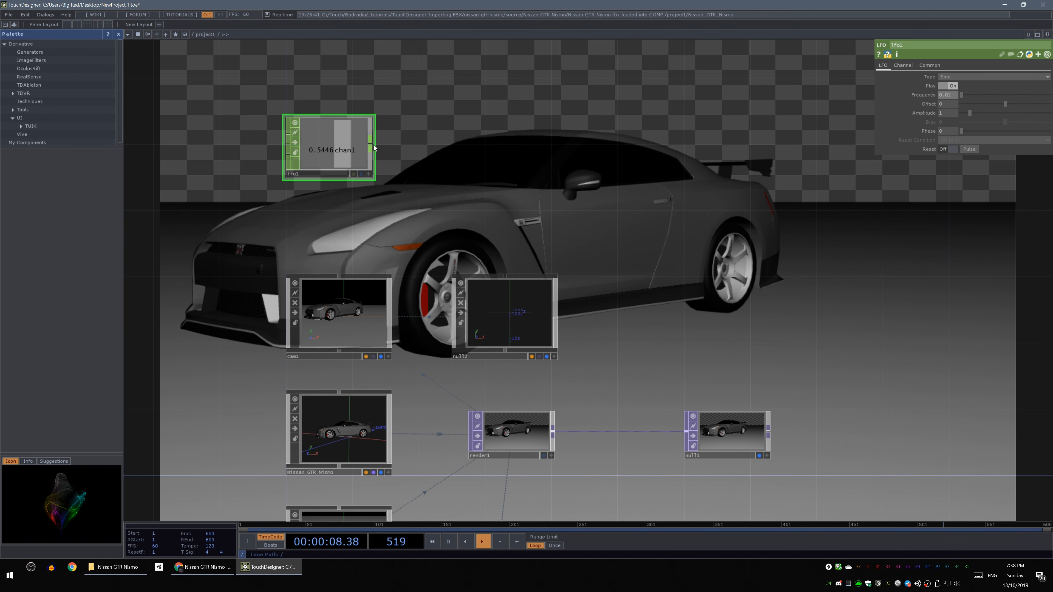
Append a Math CHOP to the LFO's output, followed by a Null CHOP
key("Tab")
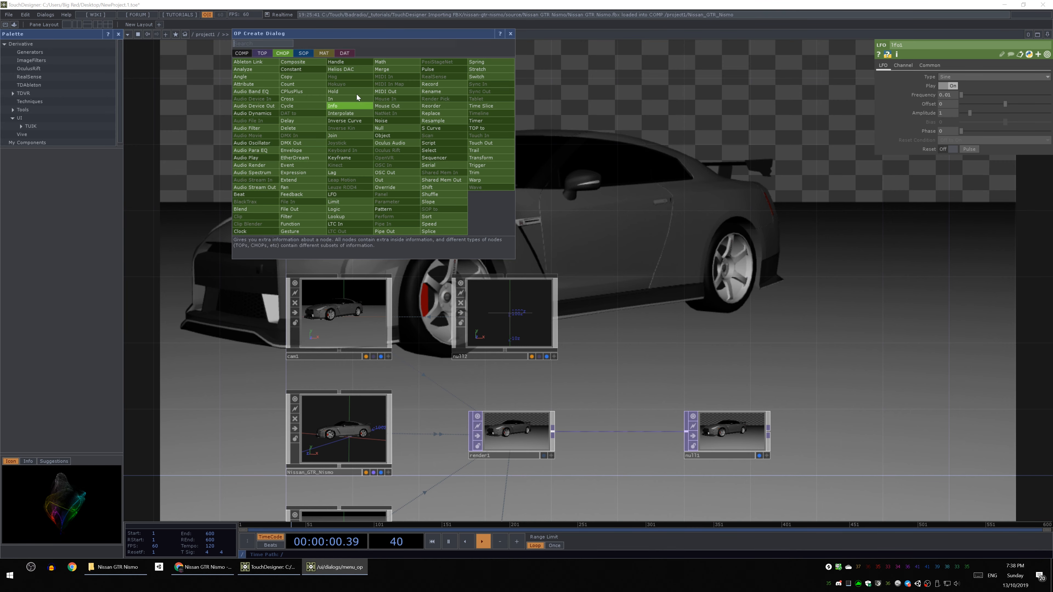
left_click(398, 61)
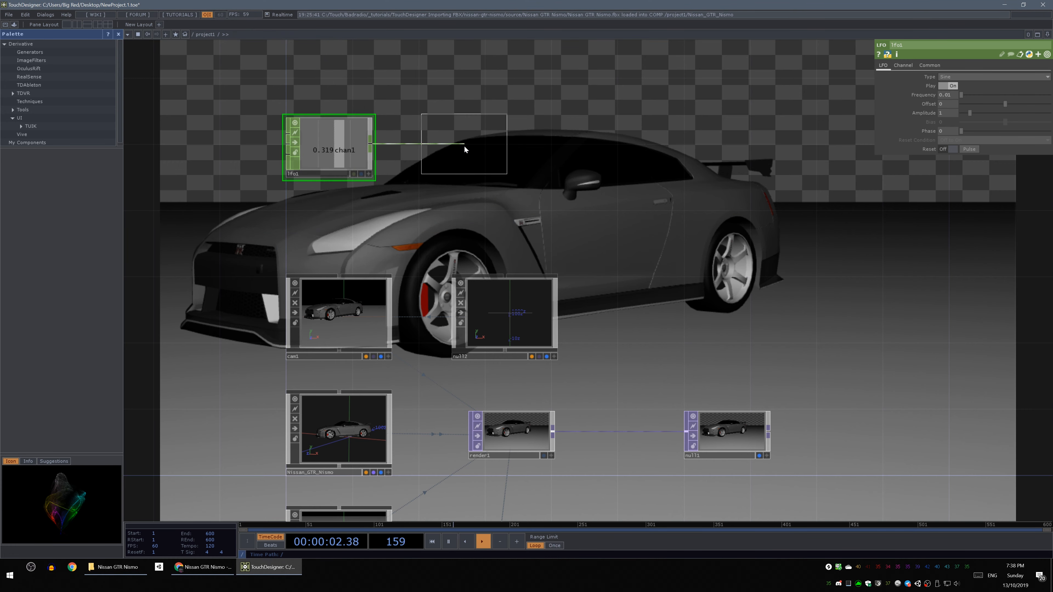
left_click(462, 144)
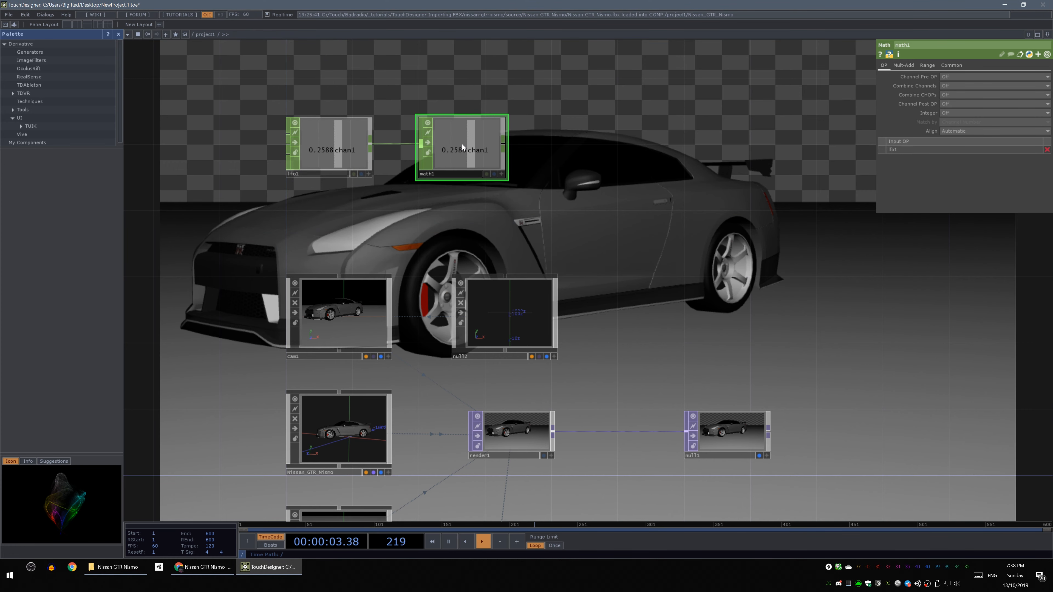
right_click(504, 145)
left_click(509, 129)
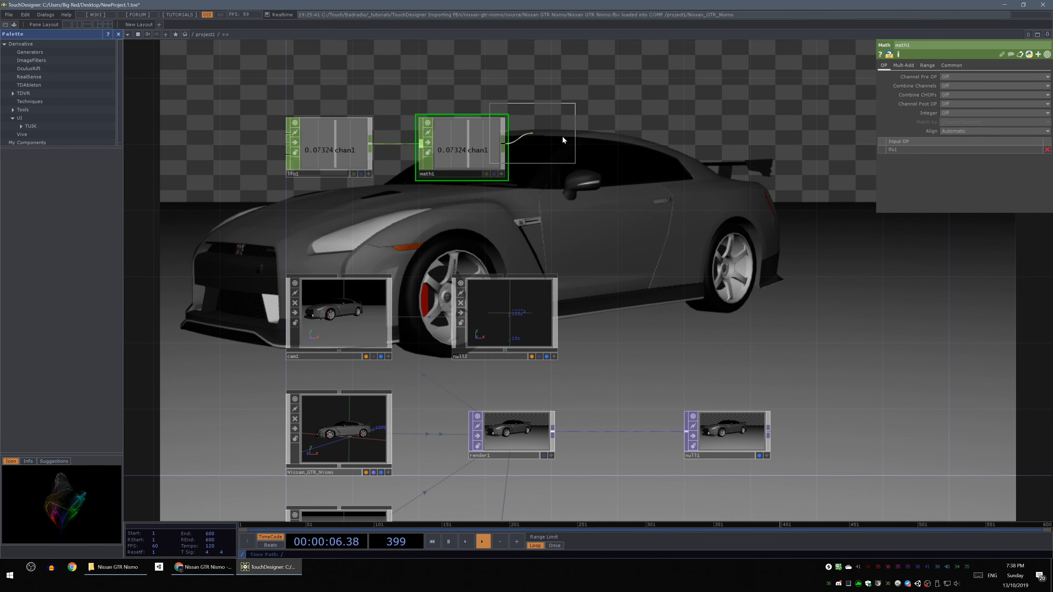
left_click(601, 146)
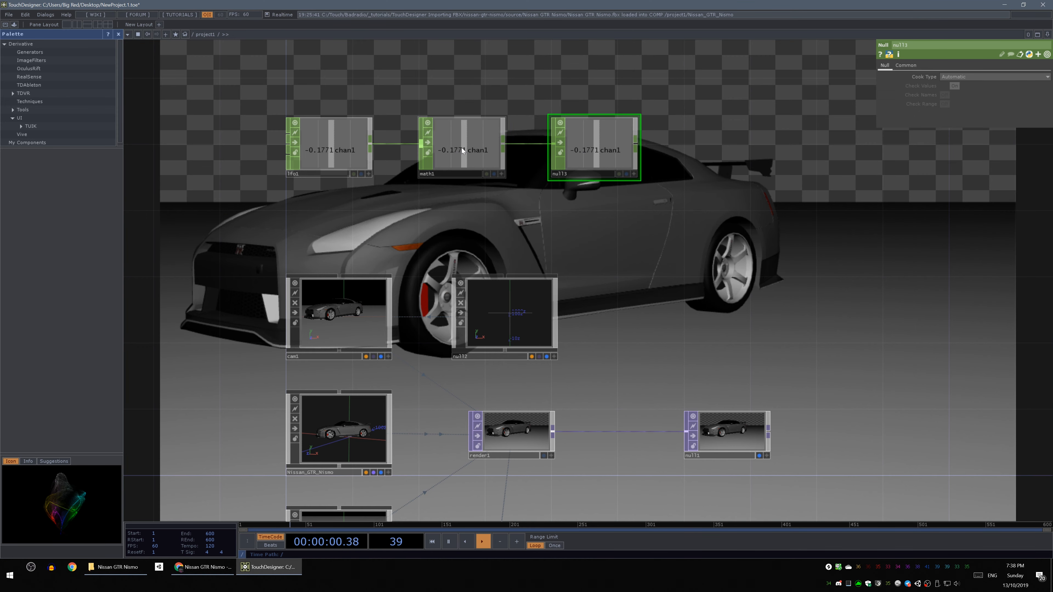
Set the Math CHOP's From Range to -1 to 1 to match the LFO's output
left_click(332, 144)
scroll(307, 153, "up", 3)
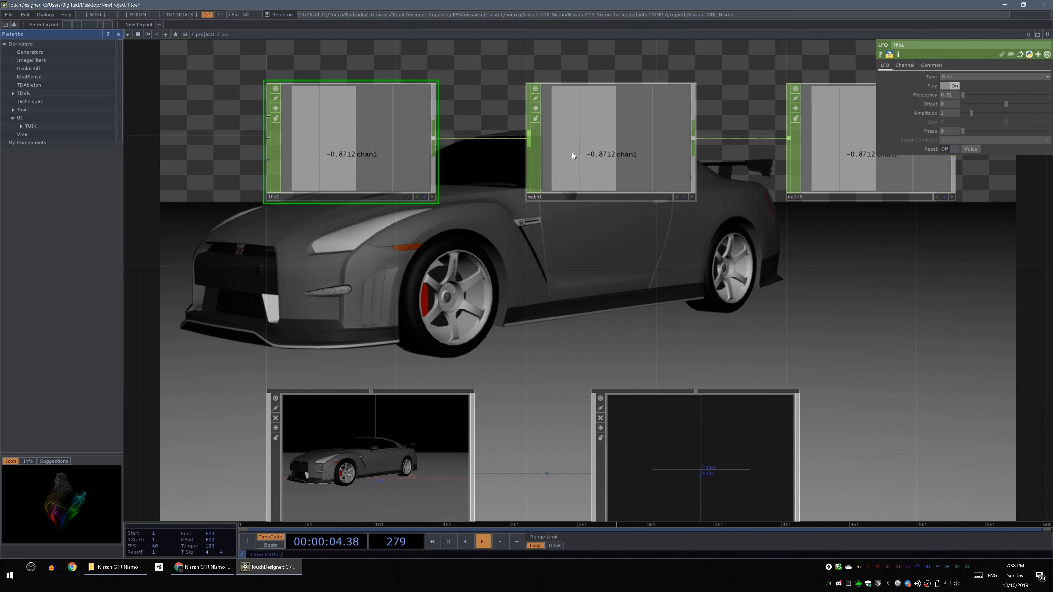
left_click_drag(653, 249, 581, 279)
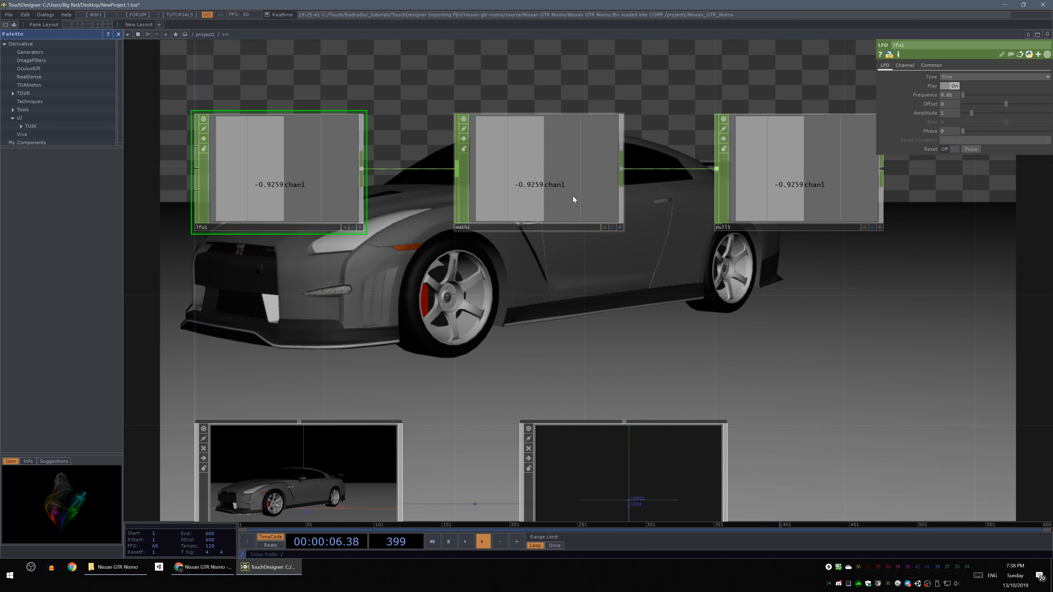
left_click(553, 164)
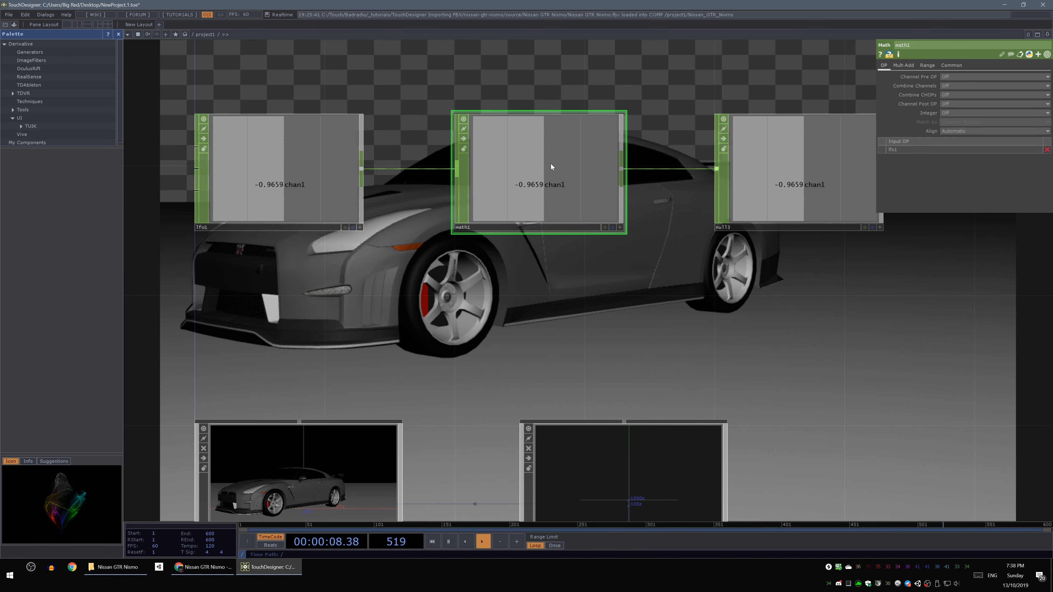
left_click(928, 66)
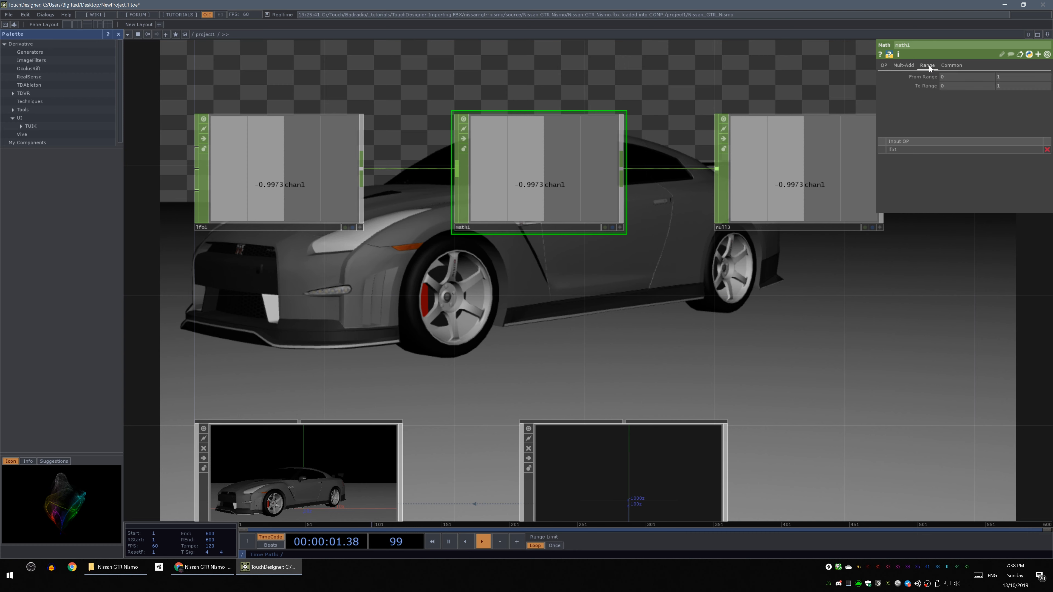
left_click(956, 77)
type("-1")
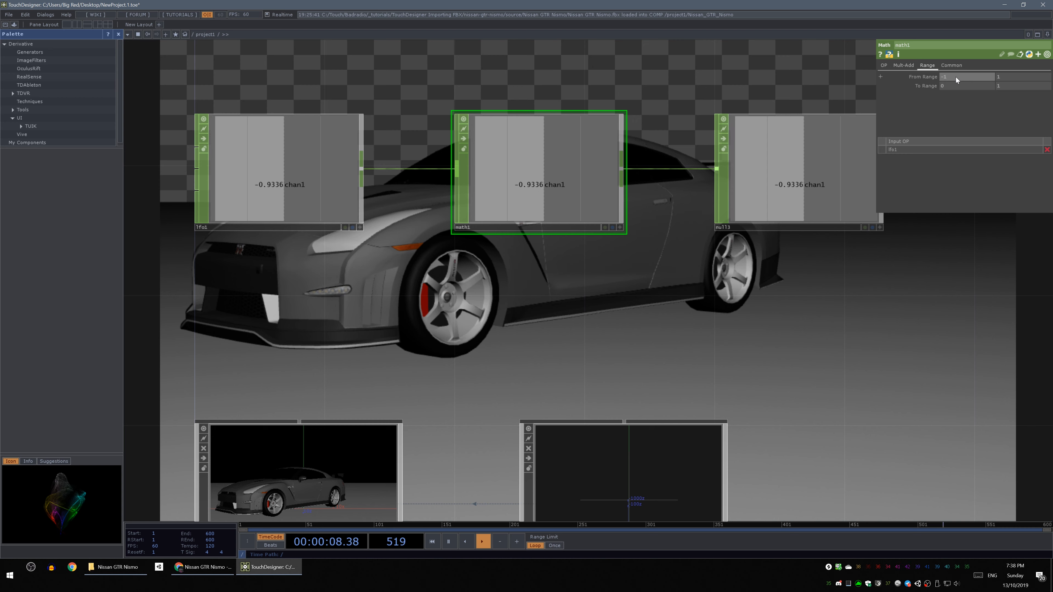
key("Tab")
key("Tab")
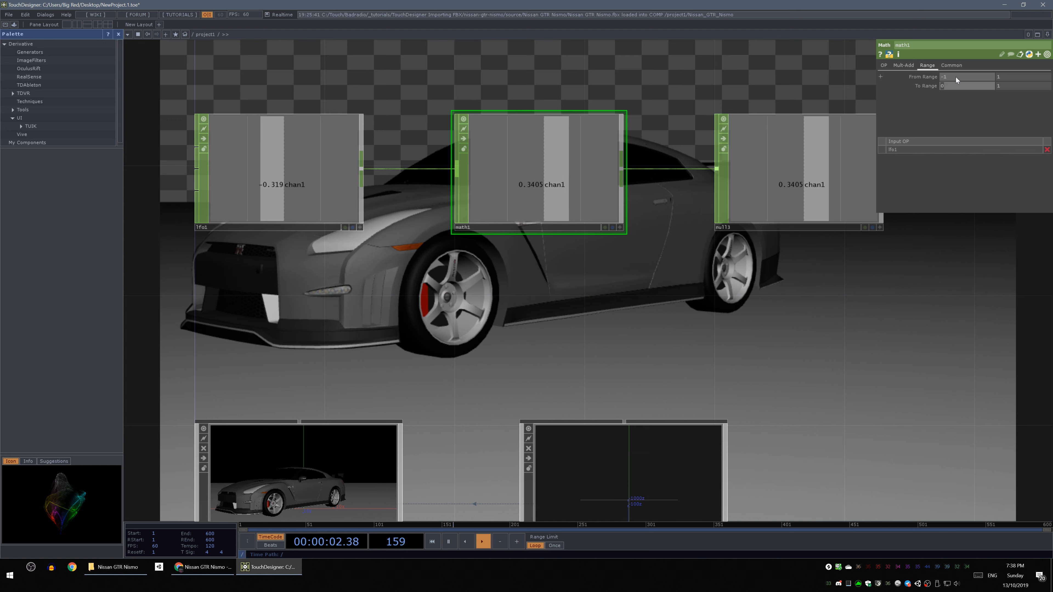
Set the Math CHOP's To Range to -15 to 15
type("-1")
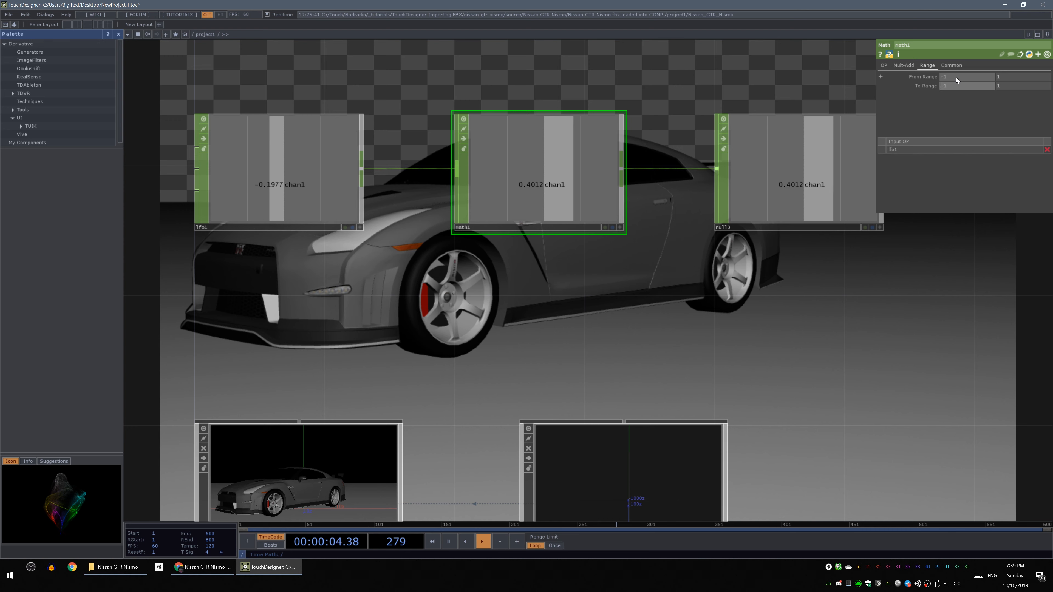
type("5")
key("Tab")
type("15")
key("Tab")
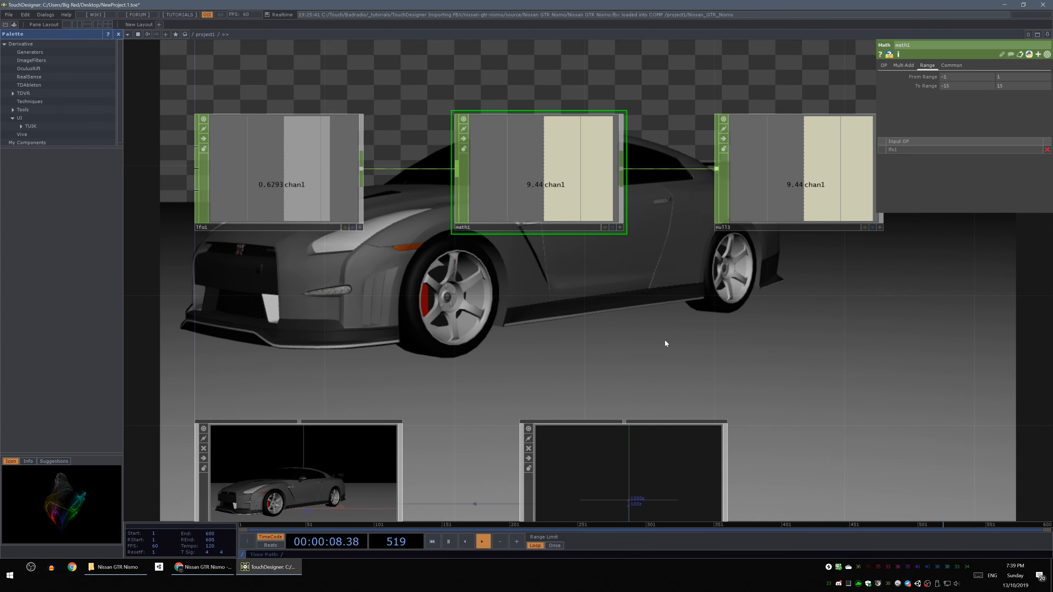
Drive the camera's Translate X with the Null CHOP's chan1 through a Relative CHOP Reference, and show the resulting expression
left_click_drag(662, 335, 561, 266)
scroll(394, 251, "down", 3)
left_click_drag(371, 216, 478, 249)
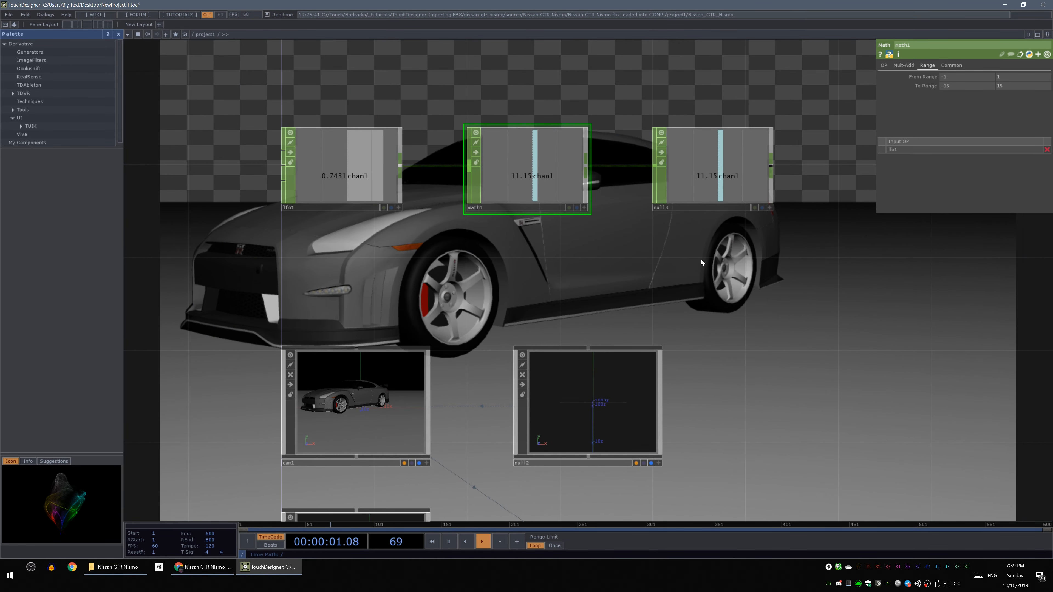
left_click(769, 209)
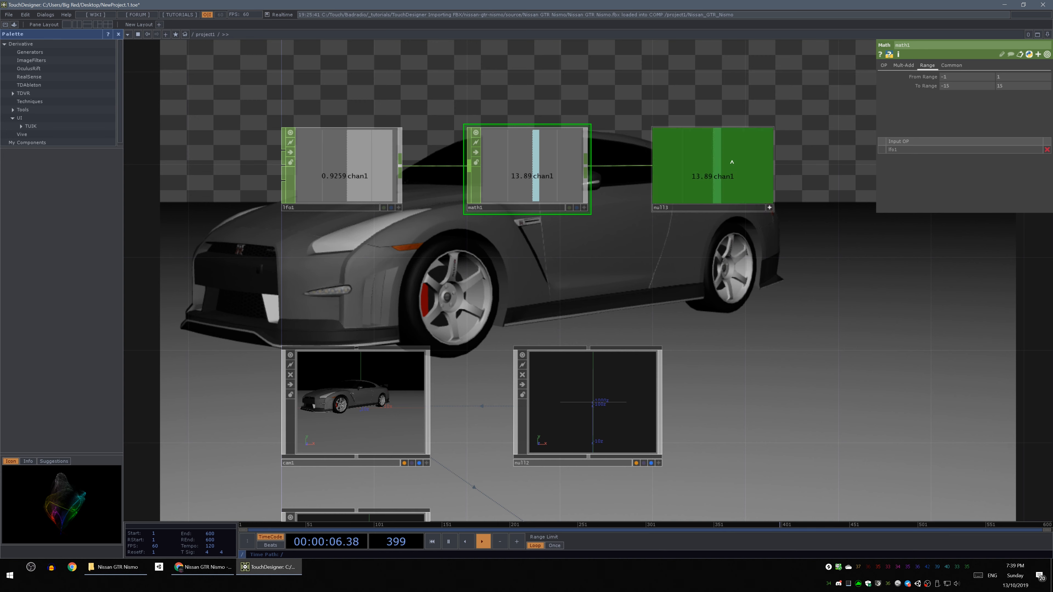
left_click(364, 403)
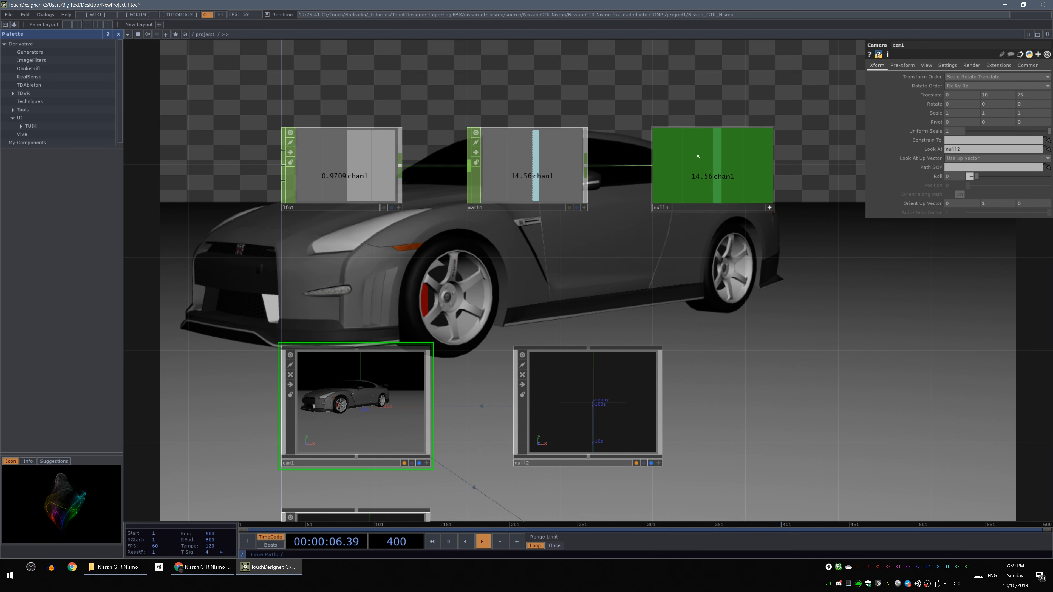
left_click_drag(702, 168, 699, 175)
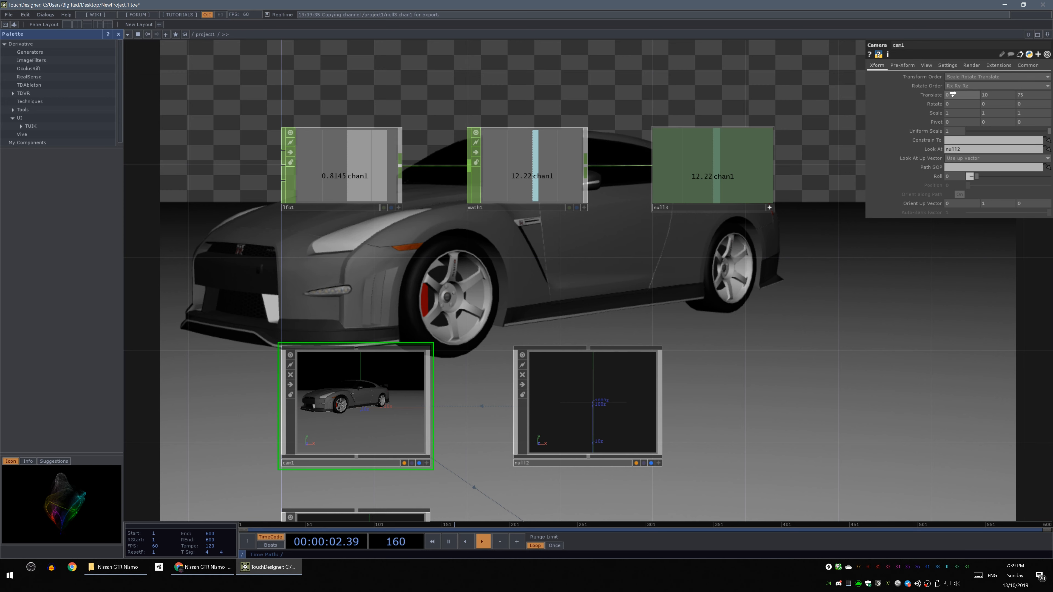
left_click_drag(952, 94, 956, 93)
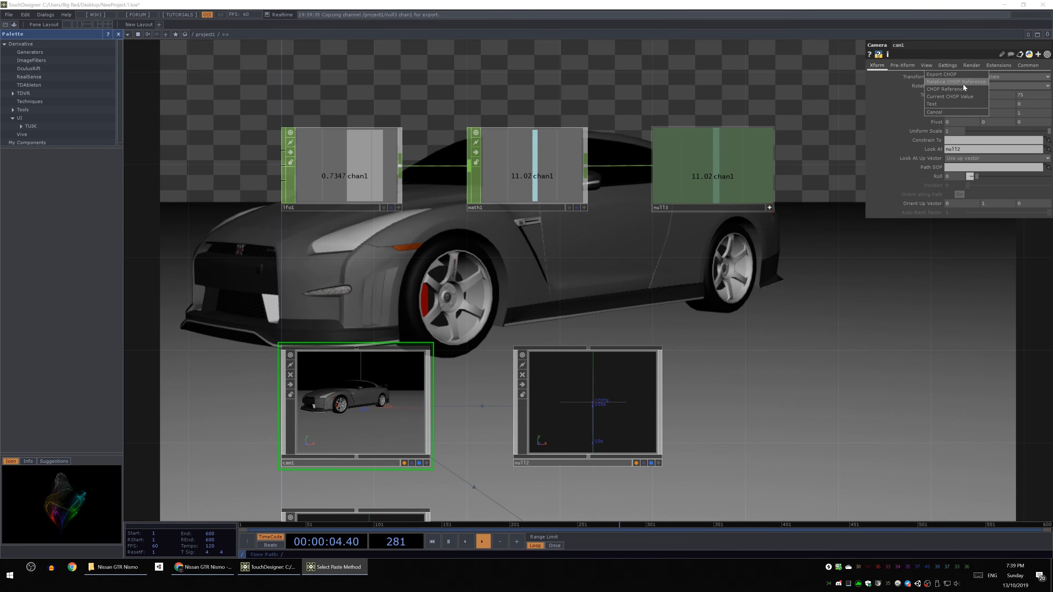
left_click(963, 84)
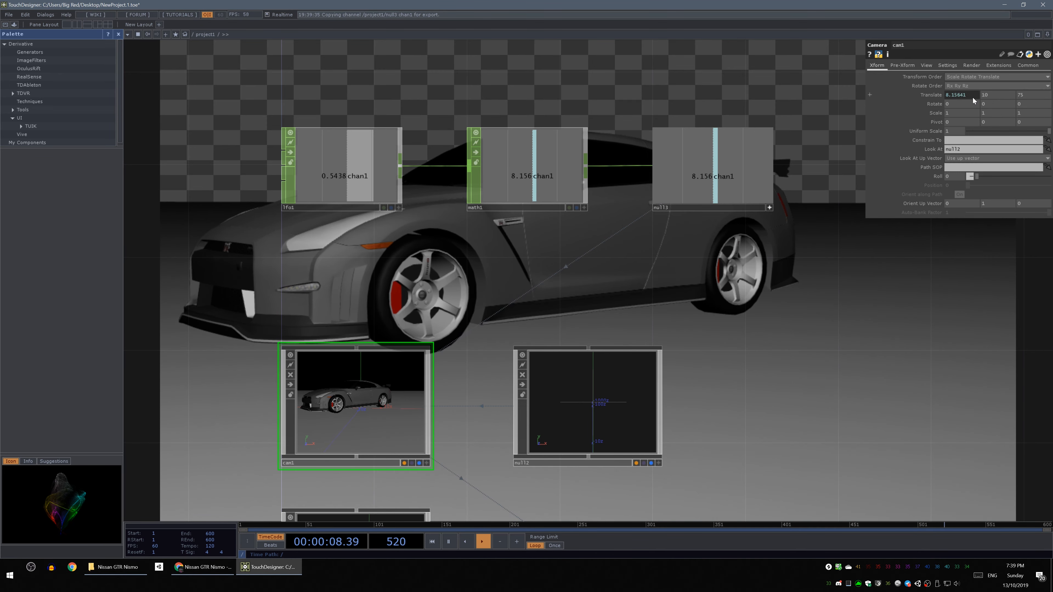
left_click(969, 95)
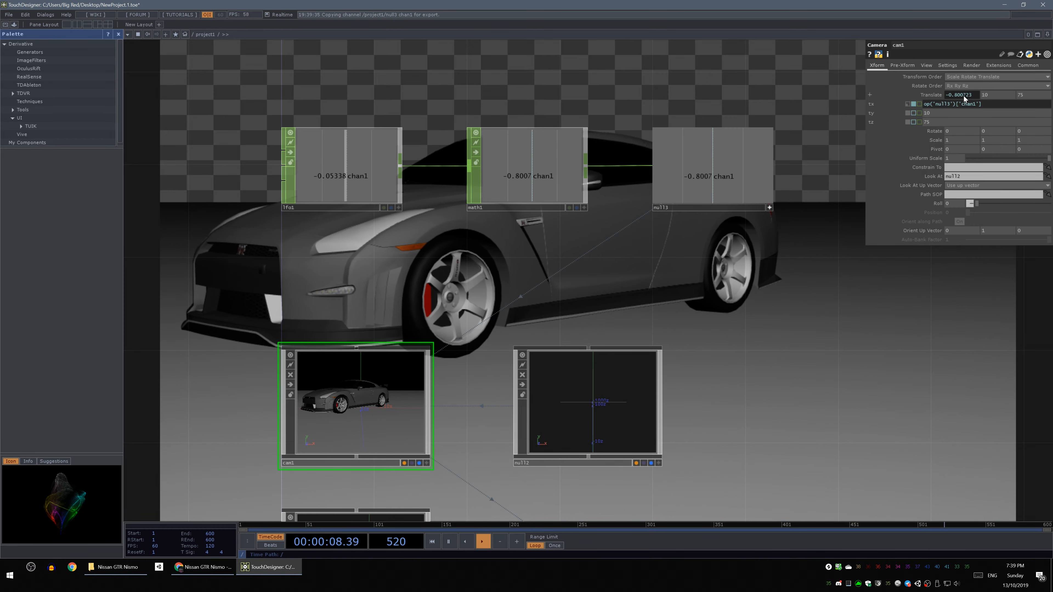
Watch the rendered car while the camera sways, and check the transform settings of the camera's look-at null
left_click_drag(817, 301, 870, 328)
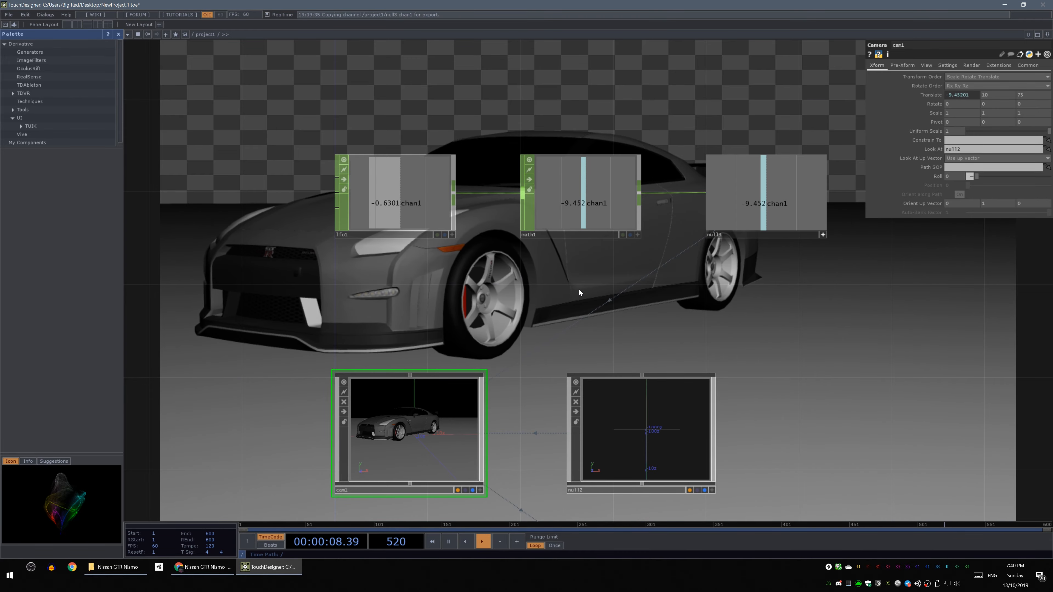
left_click_drag(727, 415, 662, 385)
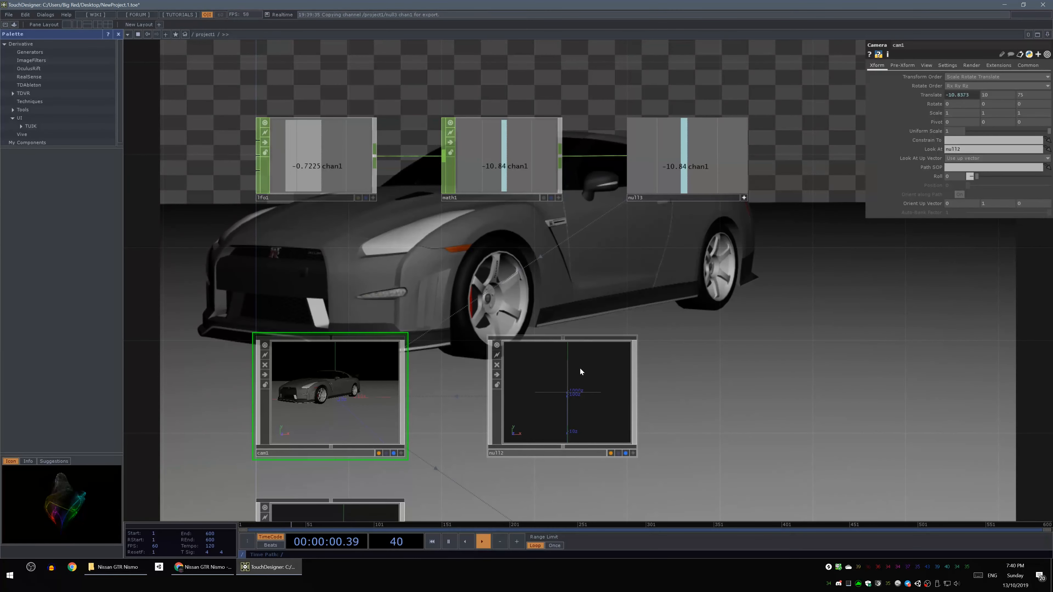
left_click(558, 395)
left_click_drag(746, 401, 655, 378)
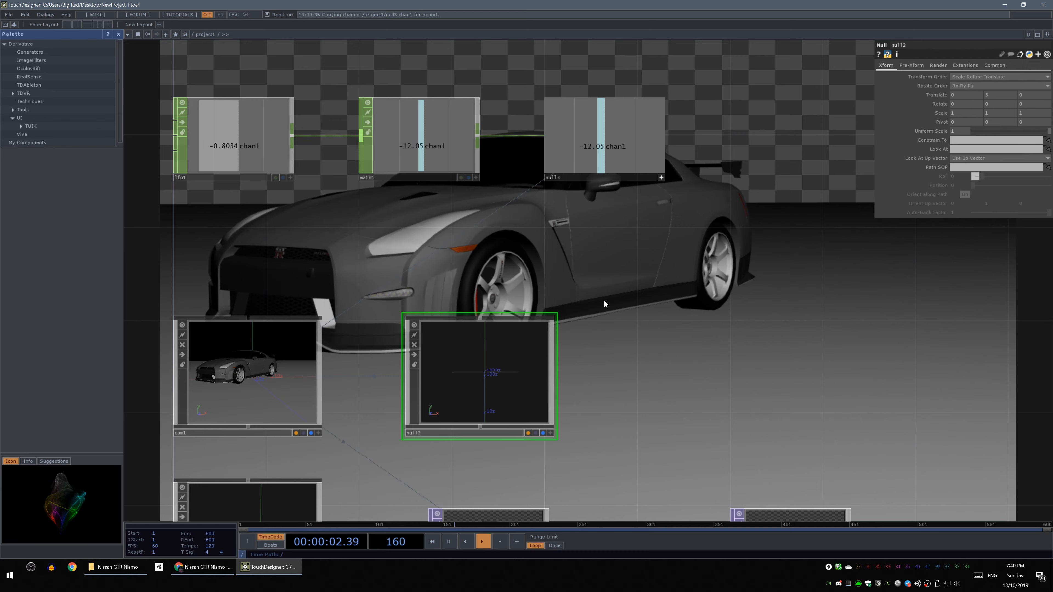
left_click_drag(605, 301, 621, 306)
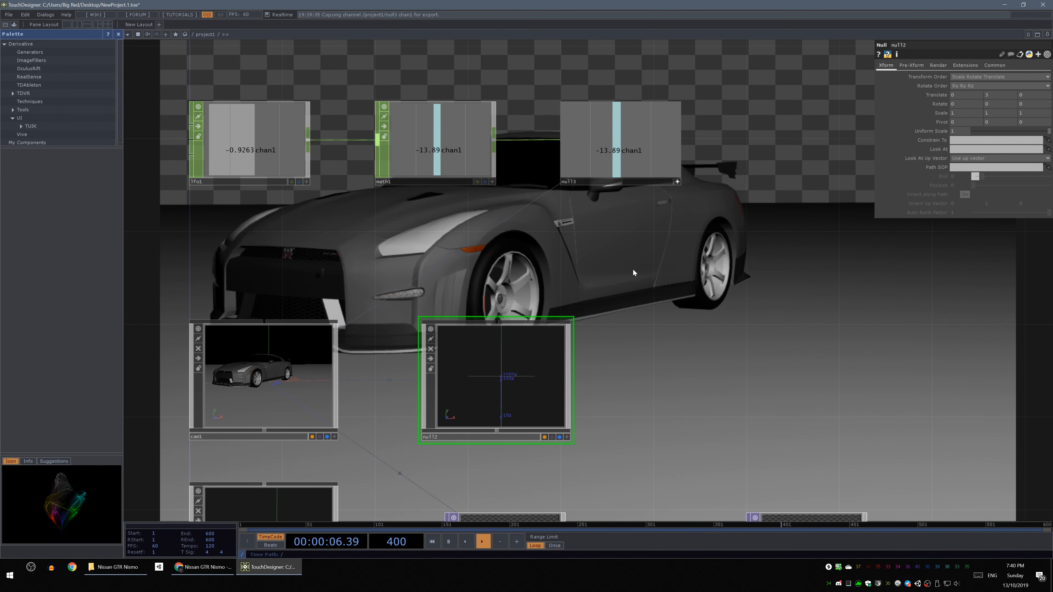
left_click_drag(623, 258, 582, 188)
left_click_drag(594, 300, 595, 209)
scroll(594, 226, "down", 3)
scroll(594, 247, "down", 3)
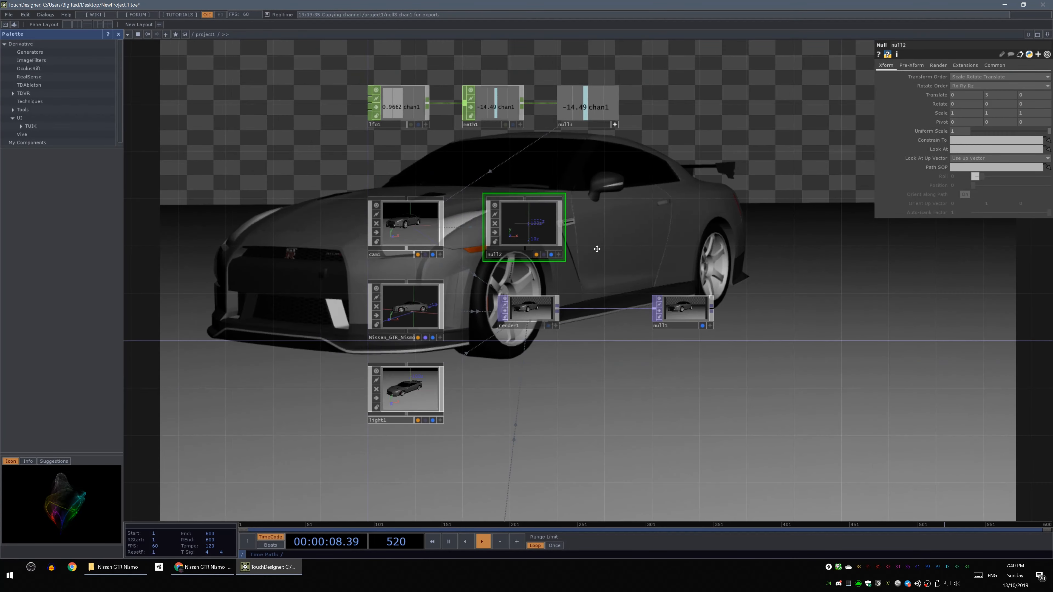
Centre the Nissan_GTR_Nismo geometry by setting its Translate X to 0, and set its Y rotation to -30
left_click_drag(692, 472, 611, 412)
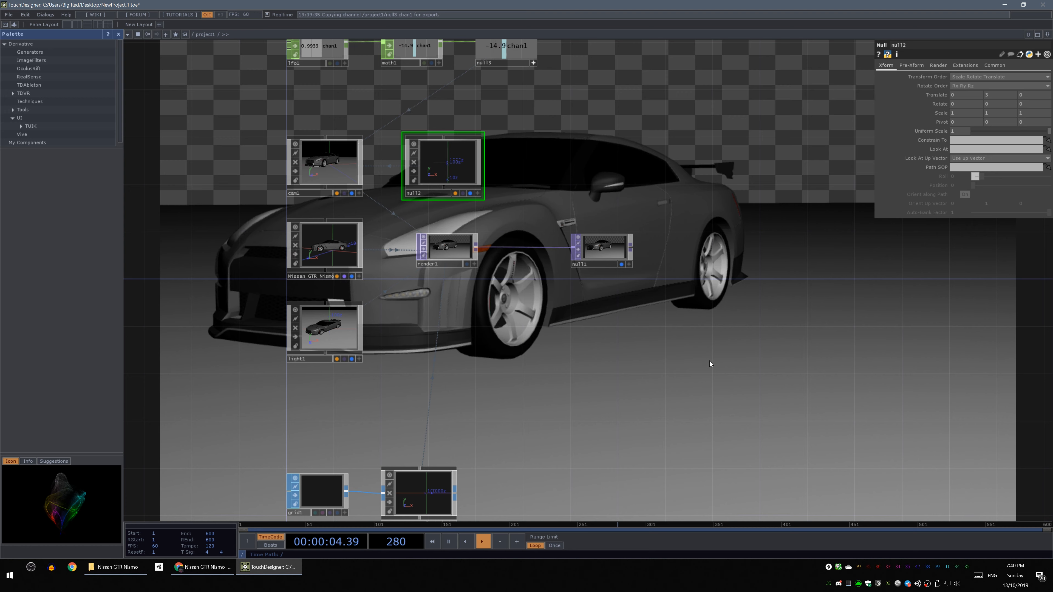
left_click(325, 249)
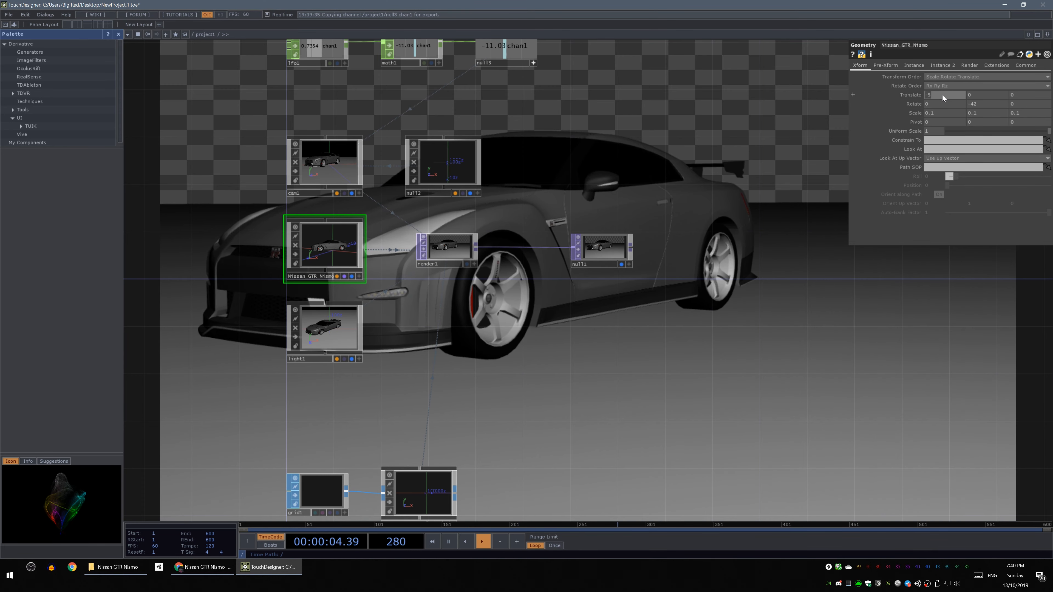
type("0")
key("Tab")
key("Tab")
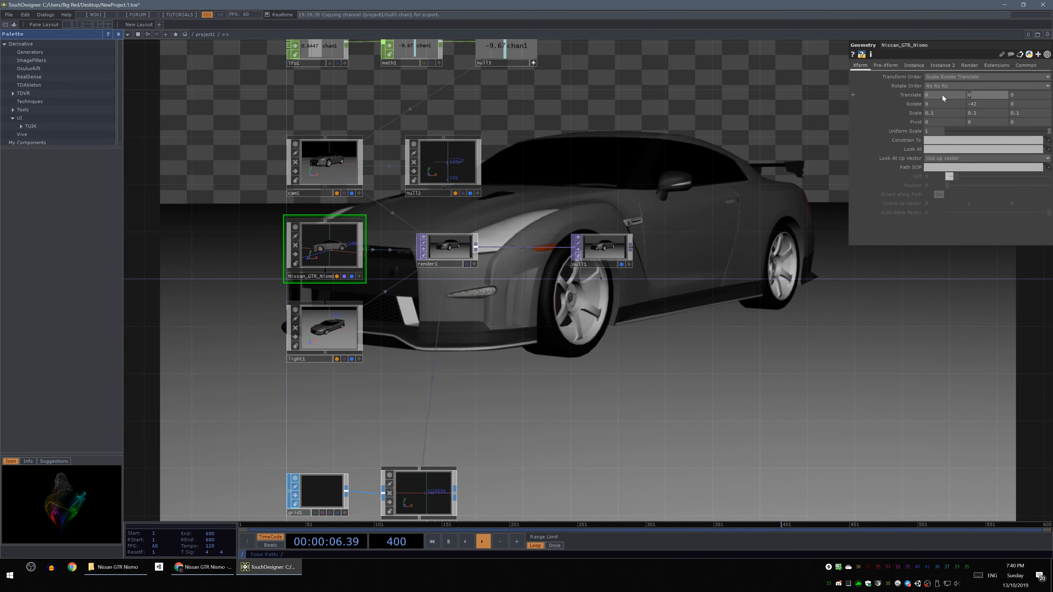
key("Tab")
key("Tab")
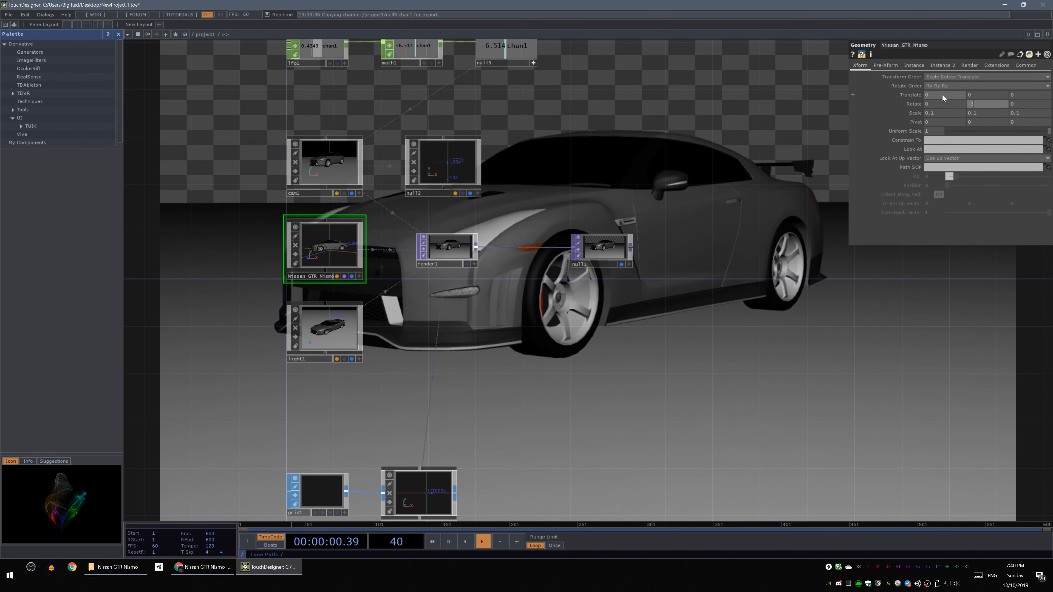
type("-30")
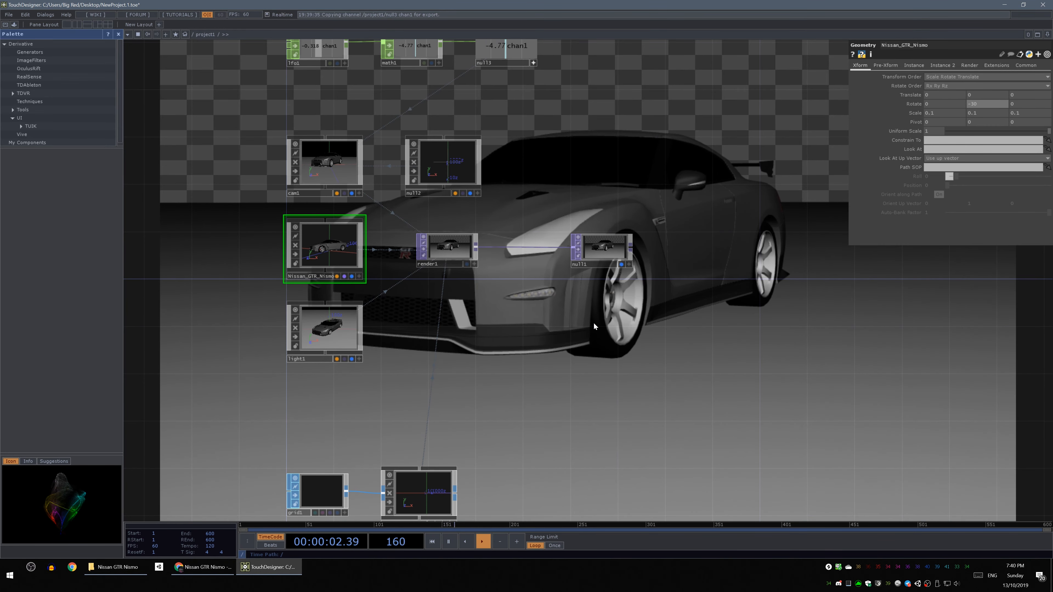
Shift the light sideways in X with Translate Y 30 and Z 60, and rotate it -24 in X and -10 in Y
left_click(333, 335)
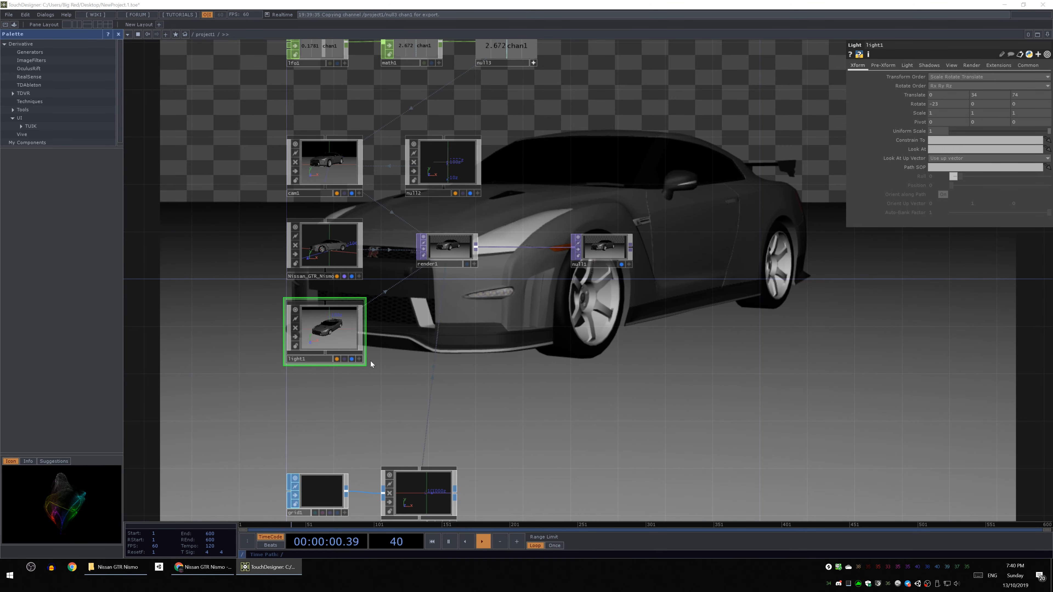
left_click_drag(464, 333, 446, 341)
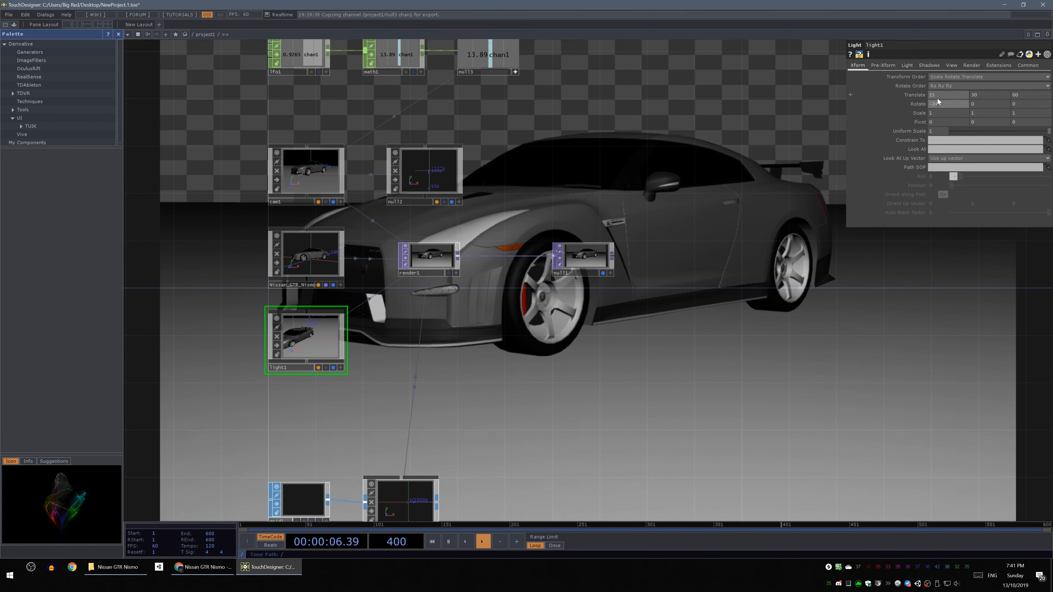
type("-1")
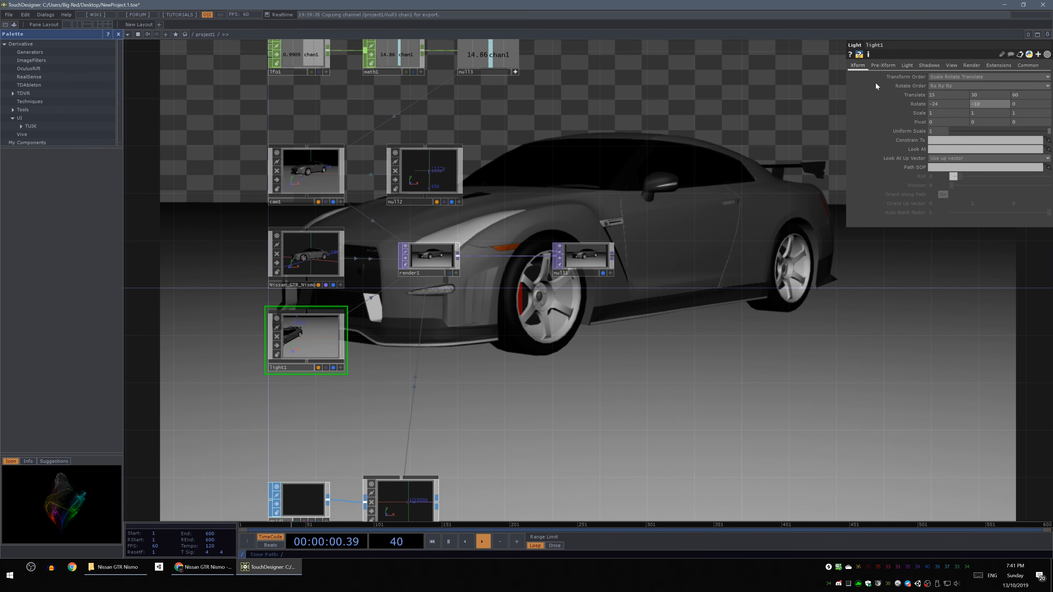
left_click_drag(445, 351, 426, 376)
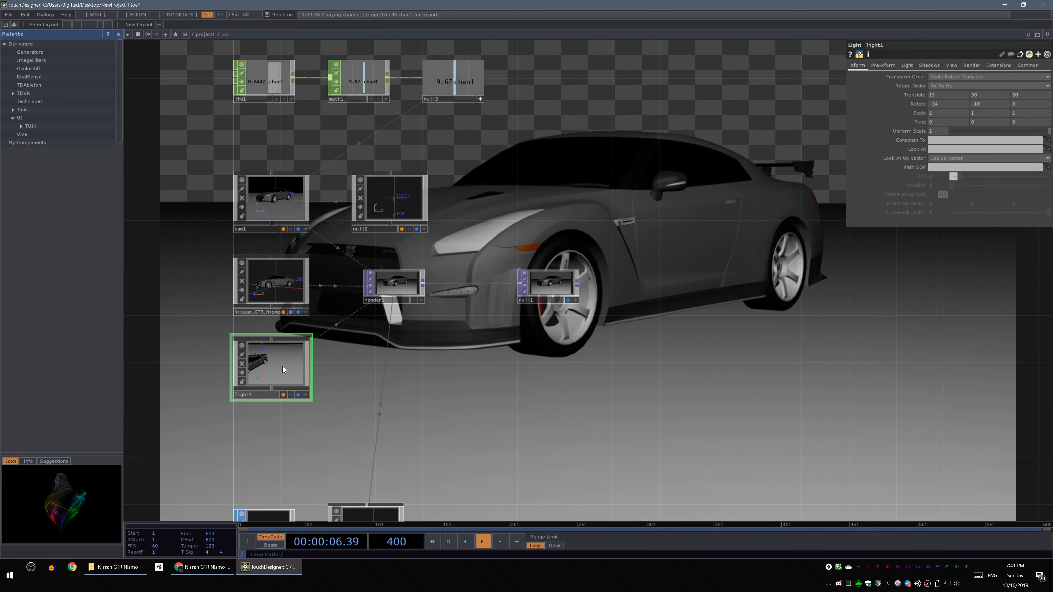
Set the light's Shadow Type to Soft, 2D Mapped
left_click(929, 66)
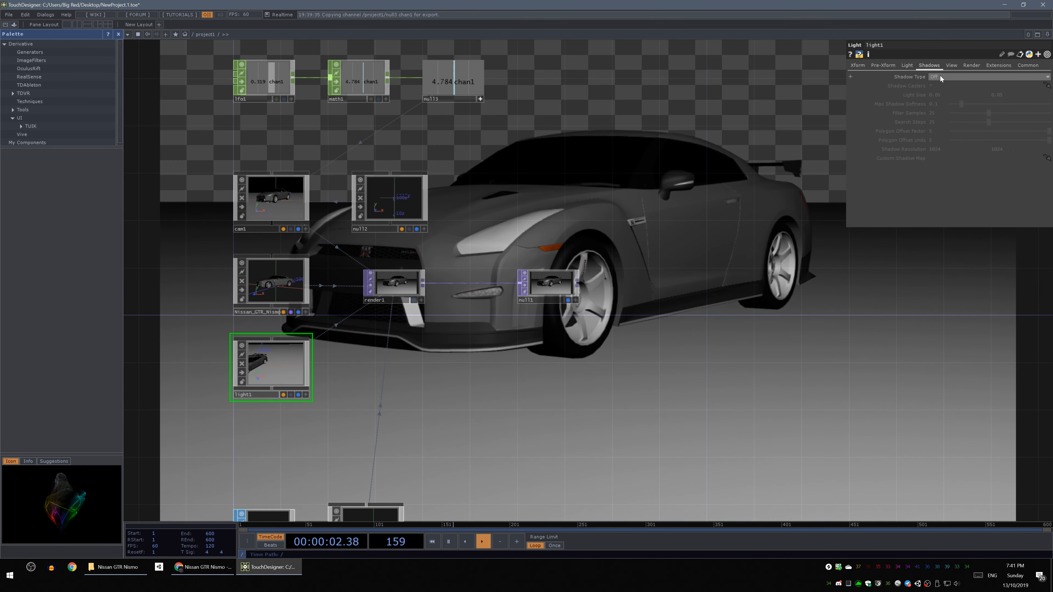
left_click(940, 76)
left_click(949, 101)
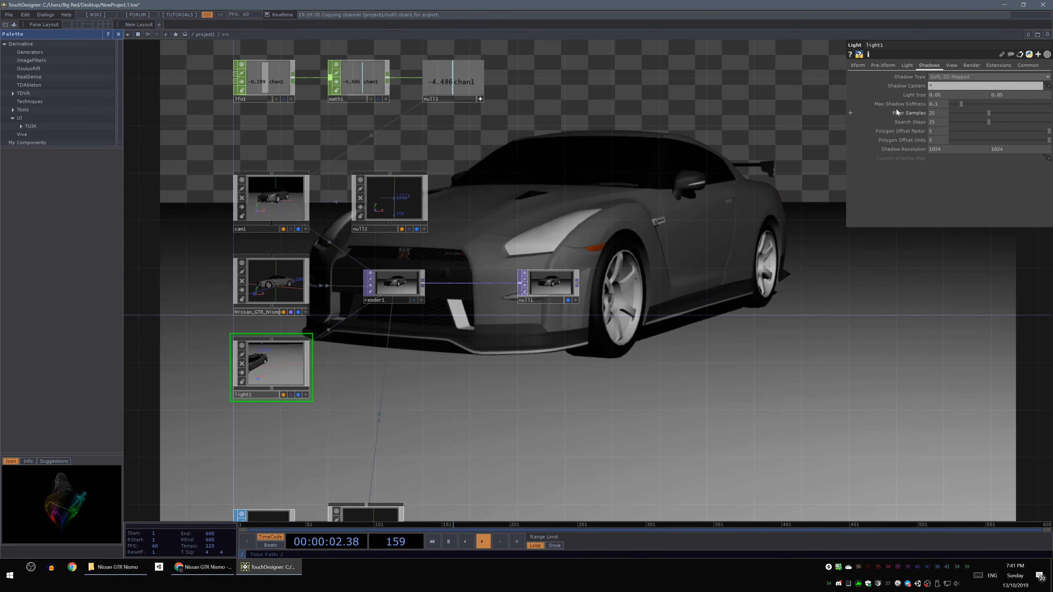
Move the light across to a negative Translate X so the car's shadow falls on the opposite side of the floor
left_click(854, 66)
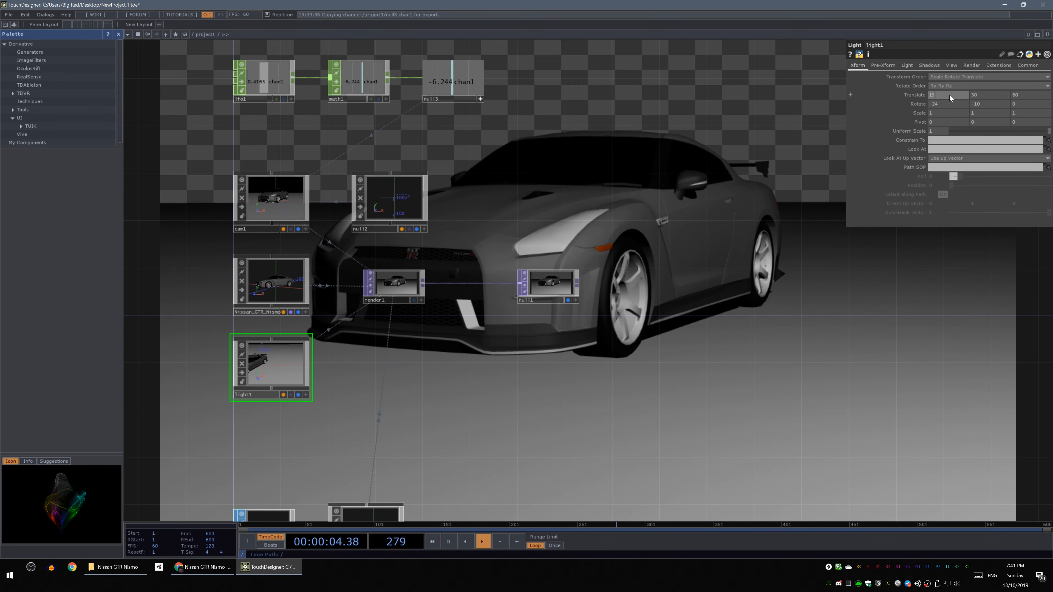
middle_click_drag(949, 97, 949, 86)
scroll(459, 397, "up", 3)
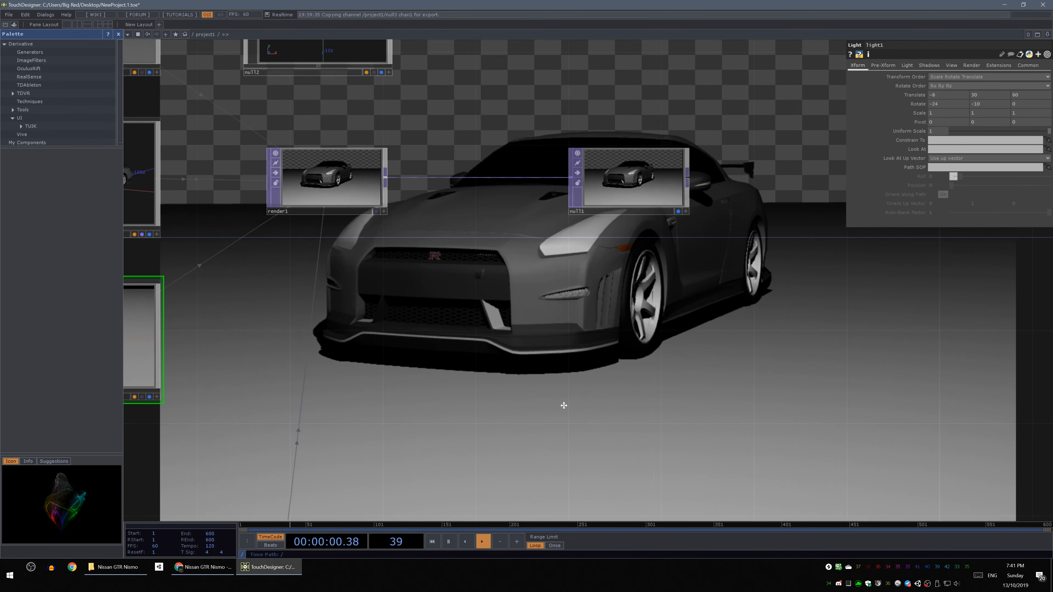
left_click_drag(562, 405, 860, 460)
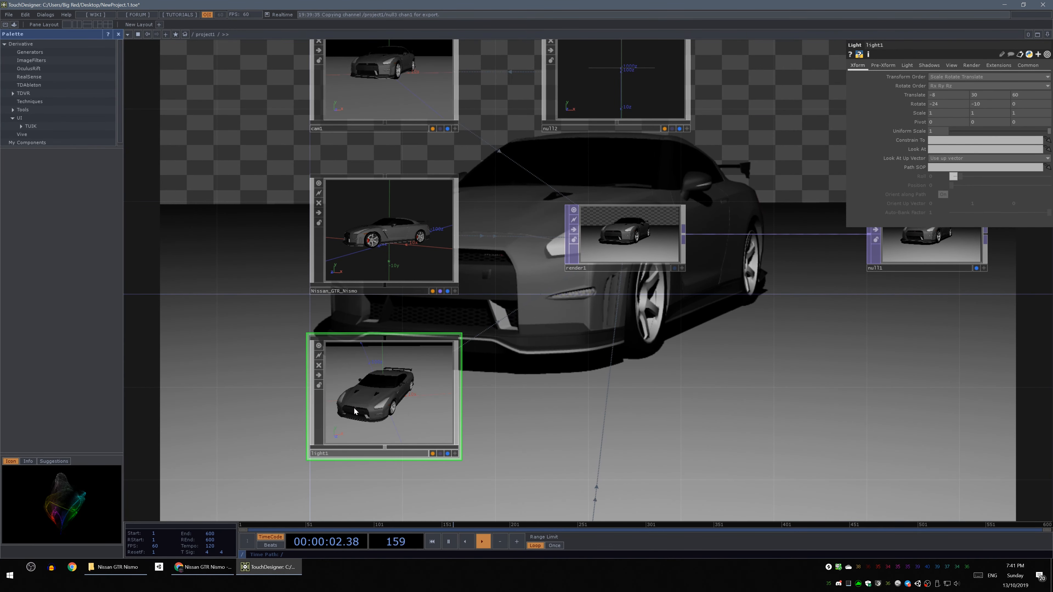
left_click_drag(645, 392, 607, 387)
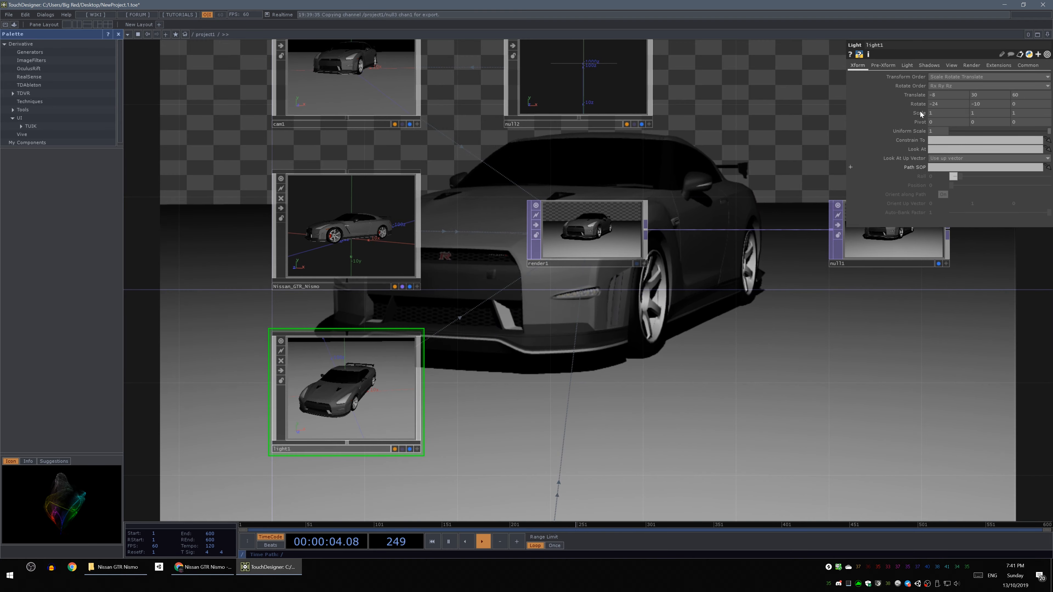
left_click(941, 96)
mouse_move(940, 94)
left_mouse_down()
mouse_move(952, 84)
mouse_move(883, 83)
mouse_move(929, 83)
left_mouse_up()
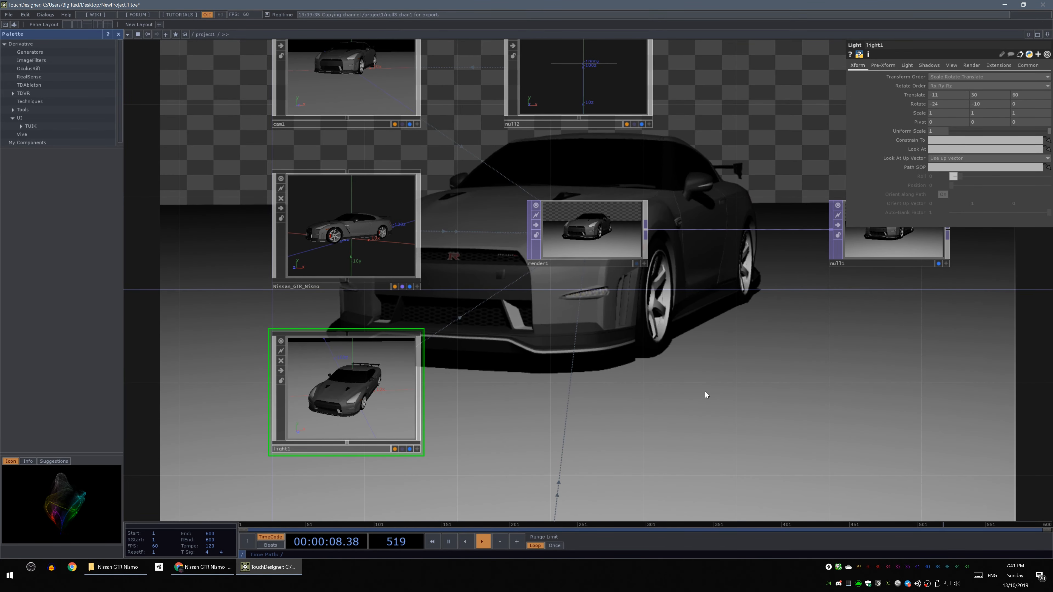
left_click_drag(541, 398, 474, 372)
scroll(422, 370, "up", 3)
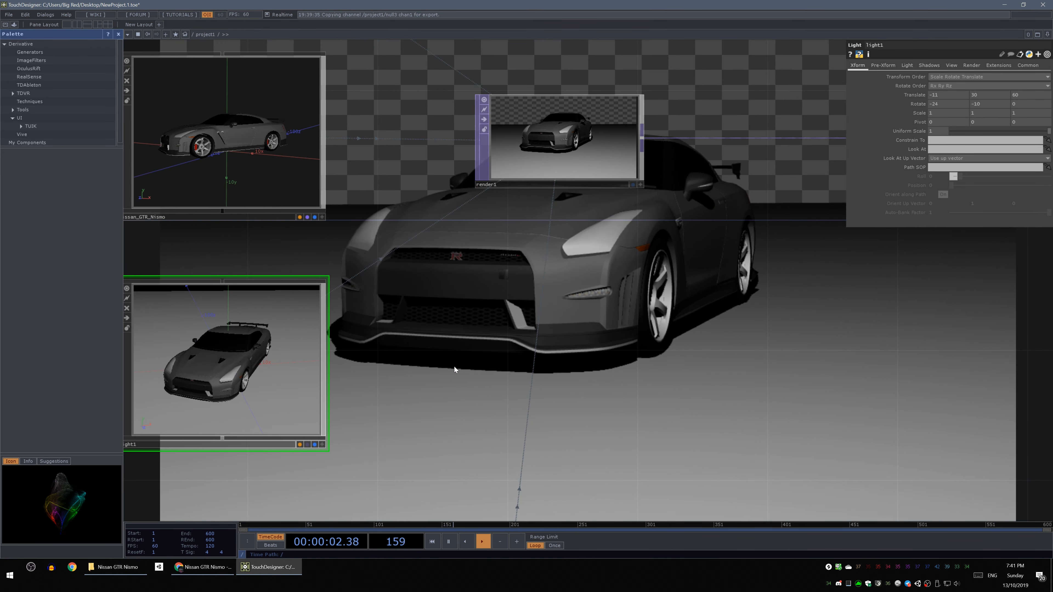
Set the light's Shadow Resolution to 2048 by 2048
left_click(930, 66)
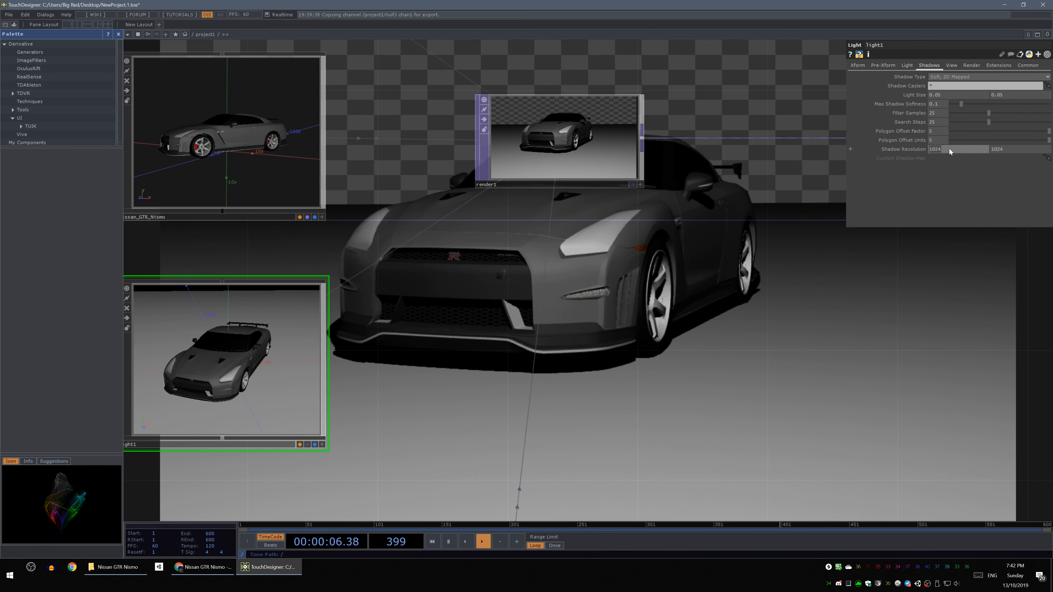
type("048")
key("Tab")
type("20487")
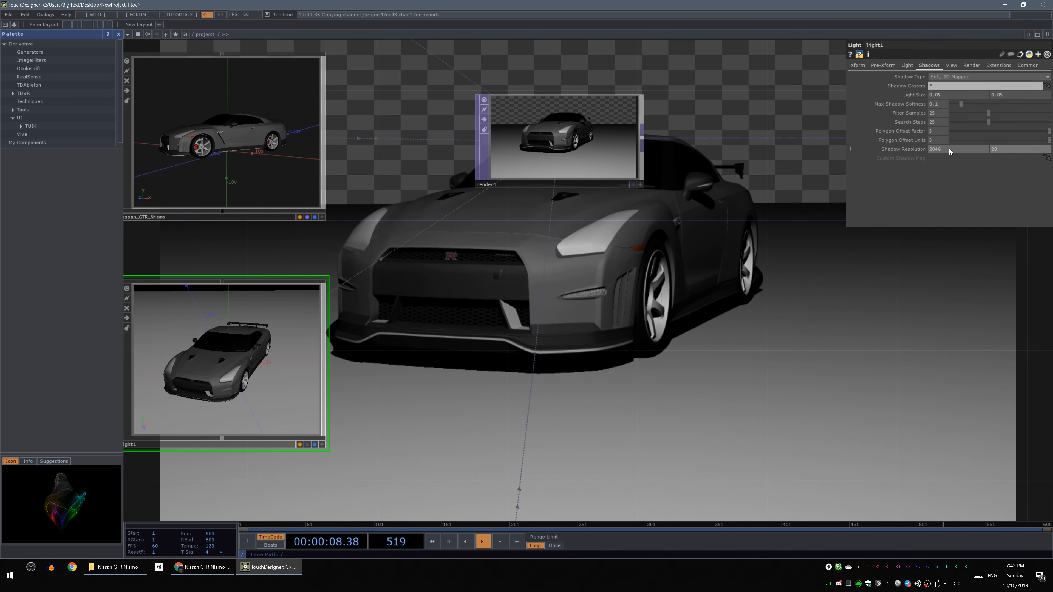
key("Delete")
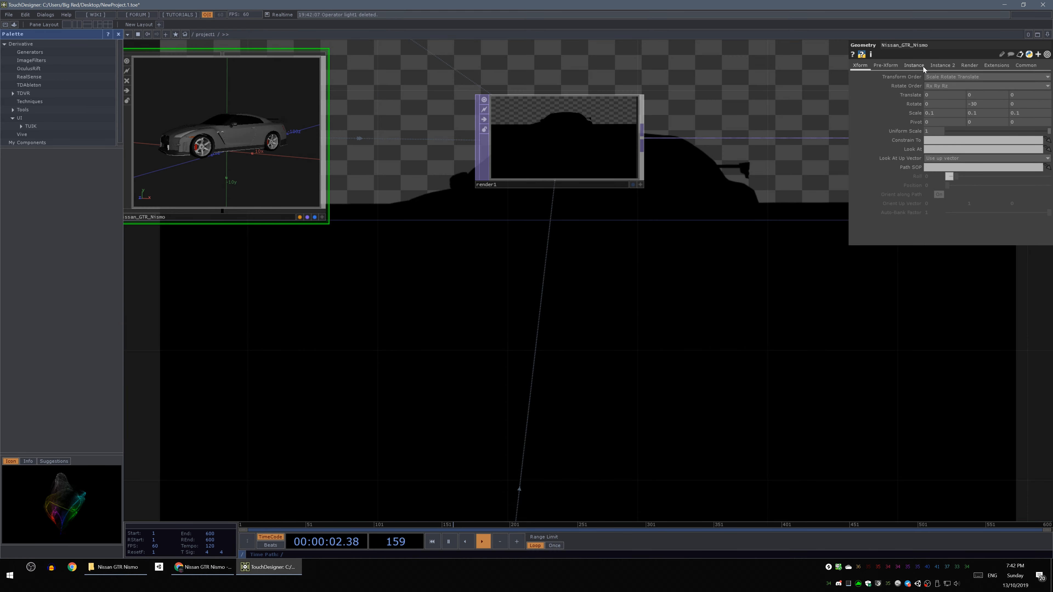
key("ctrl+z")
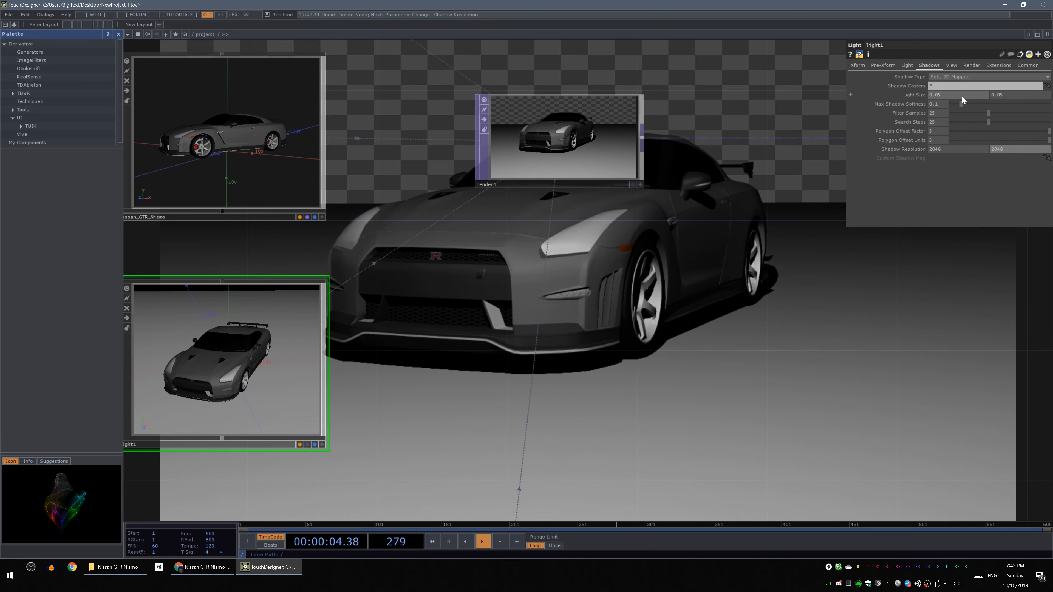
Set the render node's output resolution to 1920 x 1080
mouse_move(625, 364)
left_mouse_down()
mouse_move(651, 369)
mouse_move(609, 358)
left_mouse_up()
scroll(622, 357, "down", 3)
left_click_drag(694, 355, 588, 387)
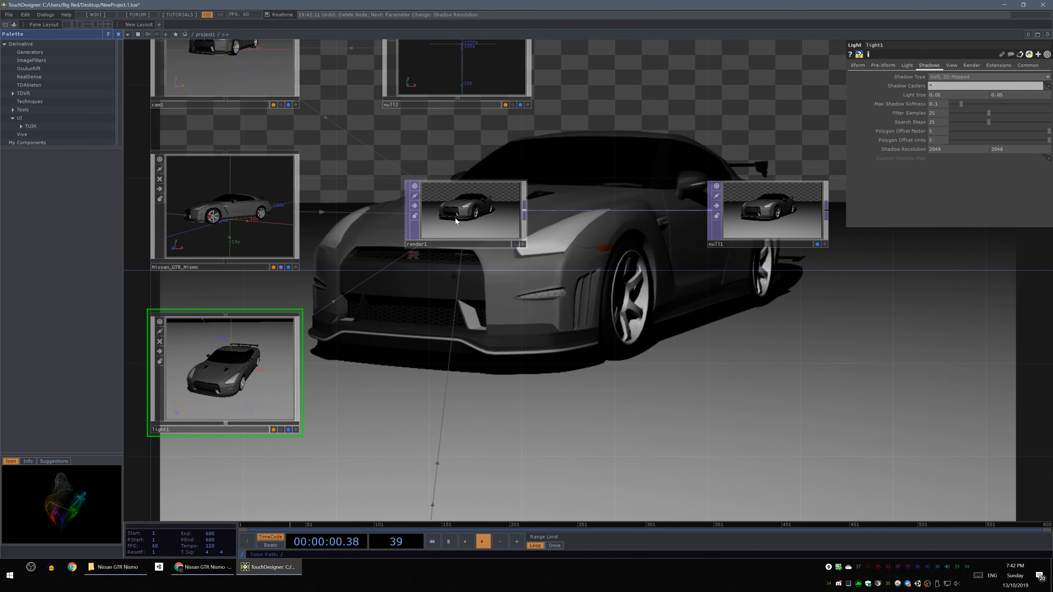
left_click(469, 209)
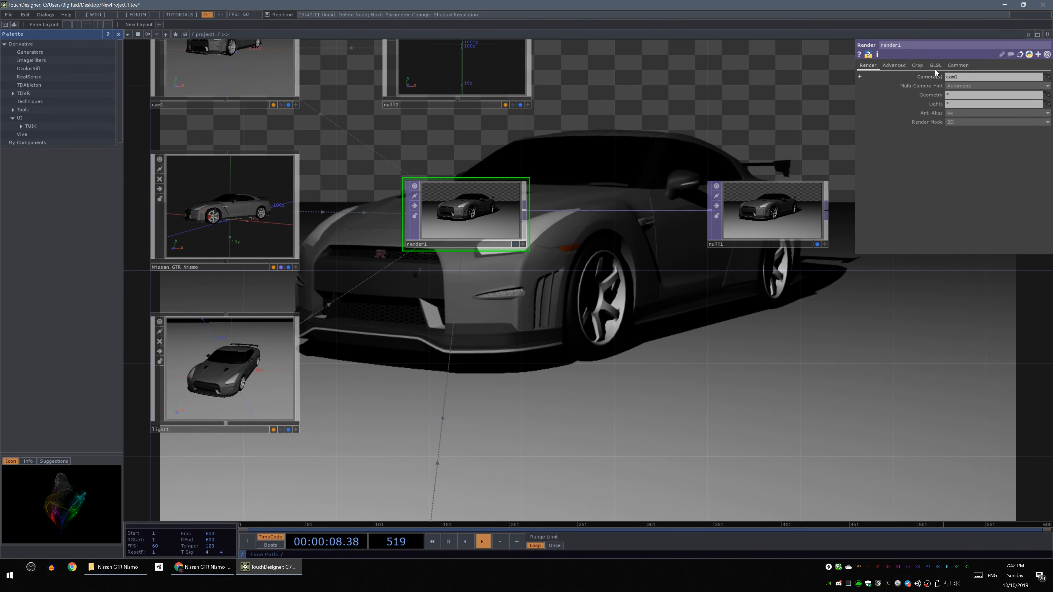
left_click(956, 65)
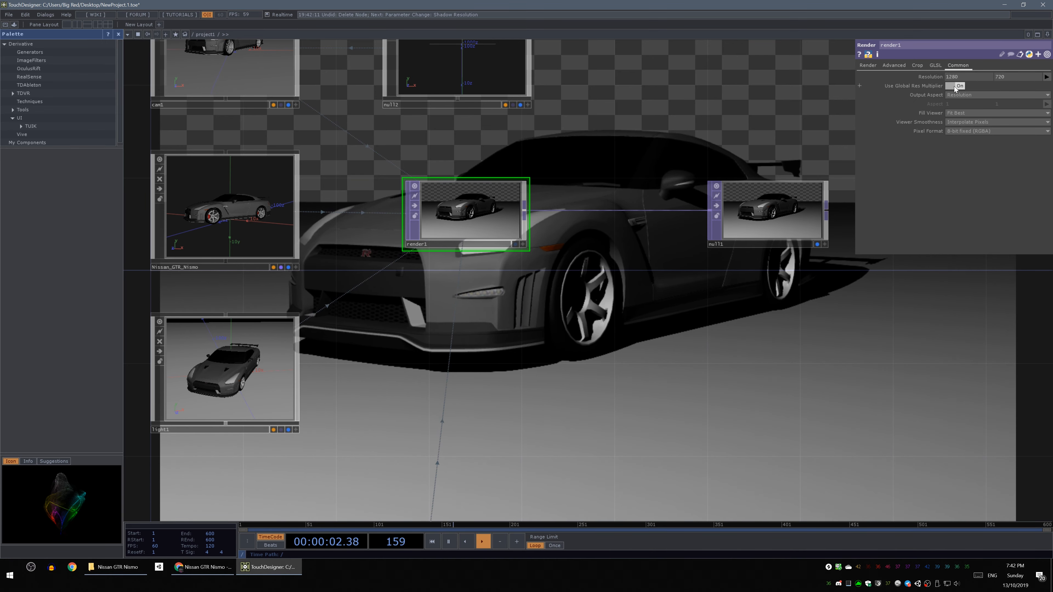
left_click(1046, 77)
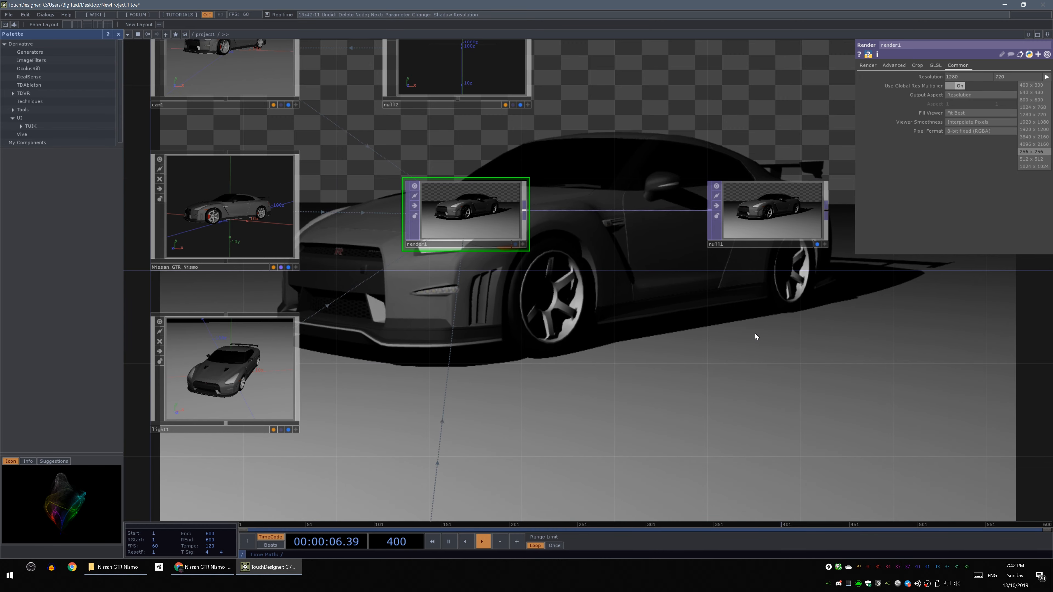
scroll(755, 333, "down", 2)
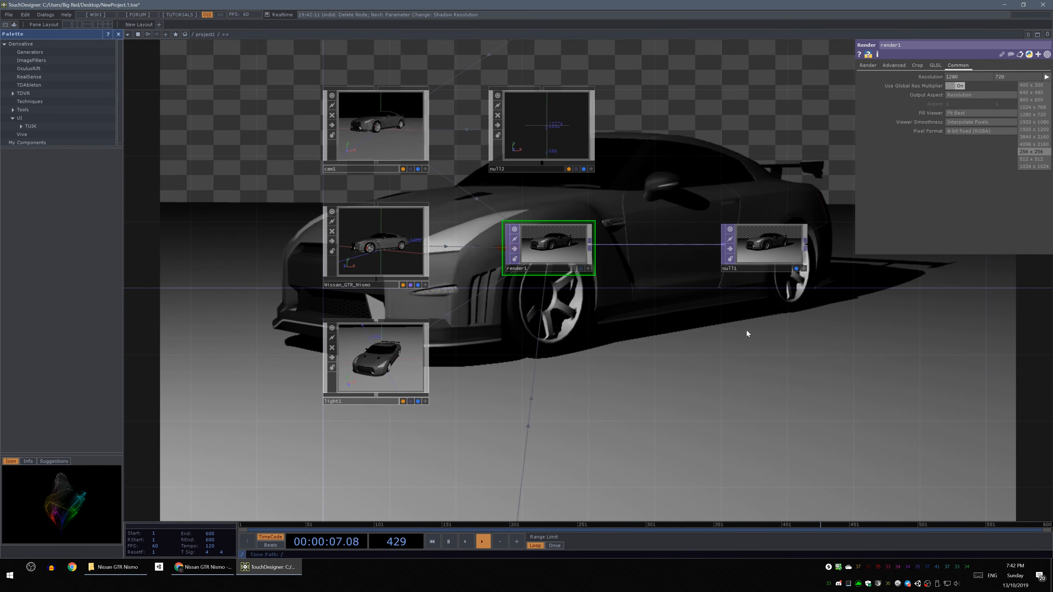
left_click(1046, 77)
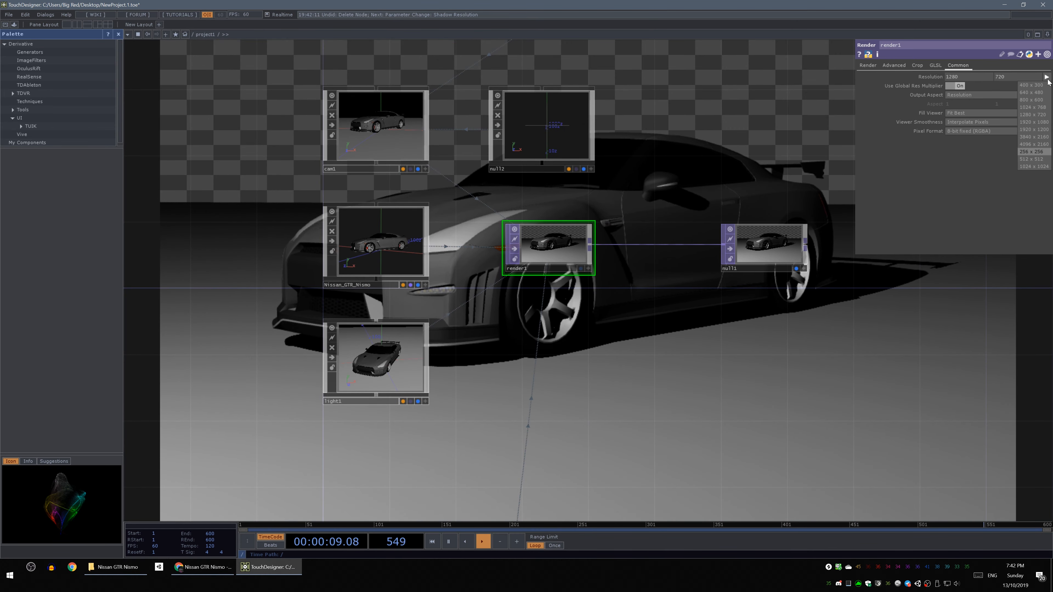
left_click(1044, 126)
left_click_drag(560, 388, 452, 390)
scroll(450, 388, "up", 3)
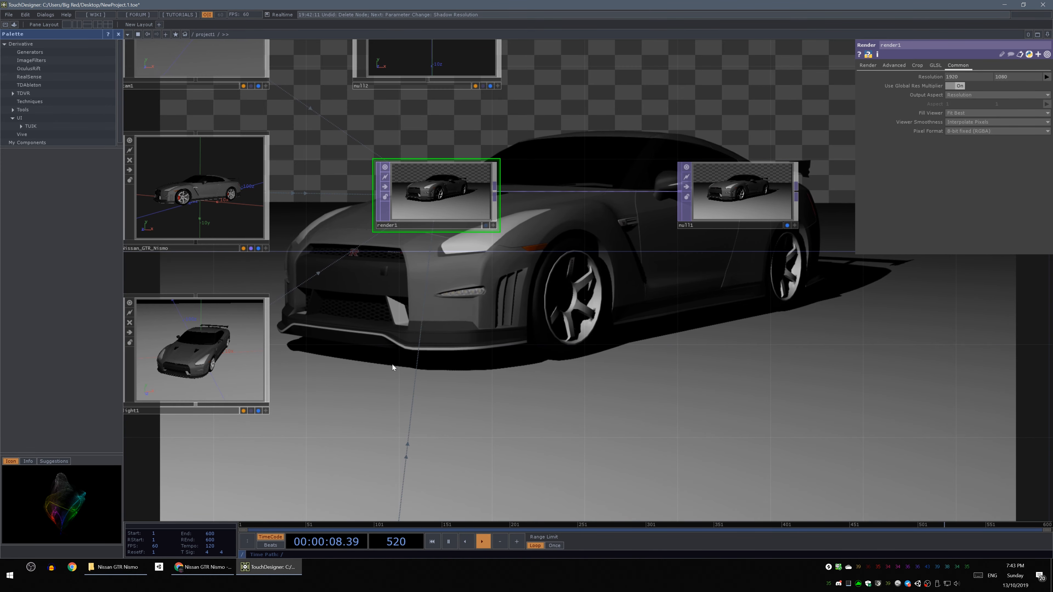
left_click_drag(556, 330, 705, 335)
scroll(705, 315, "down", 3)
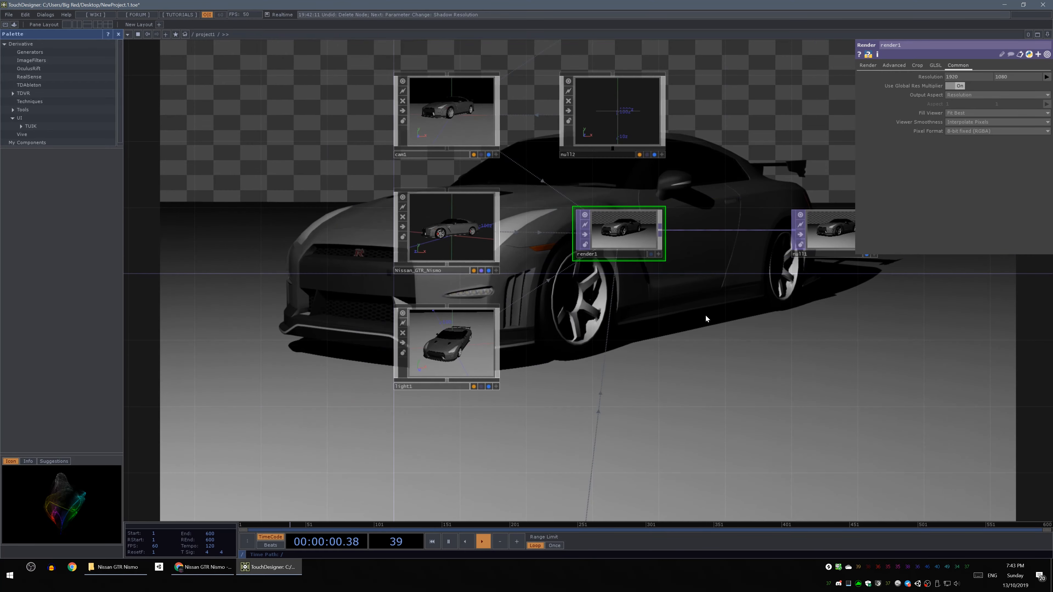
left_click_drag(767, 321, 592, 283)
left_click_drag(635, 365, 576, 316)
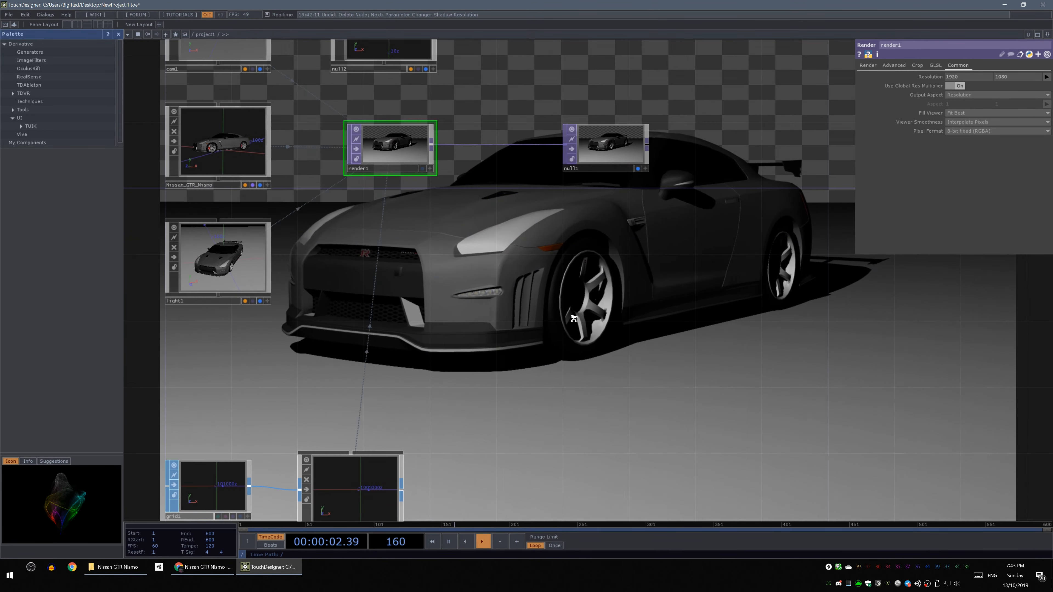
scroll(575, 319, "down", 3)
left_click_drag(665, 370, 517, 381)
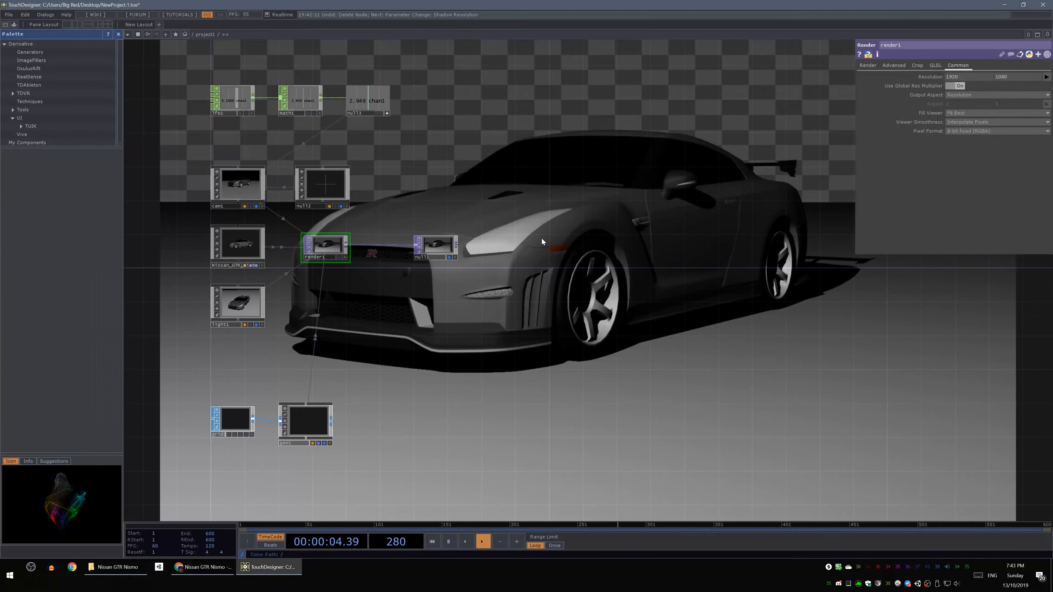
Hide the network editor grid
right_click(518, 195)
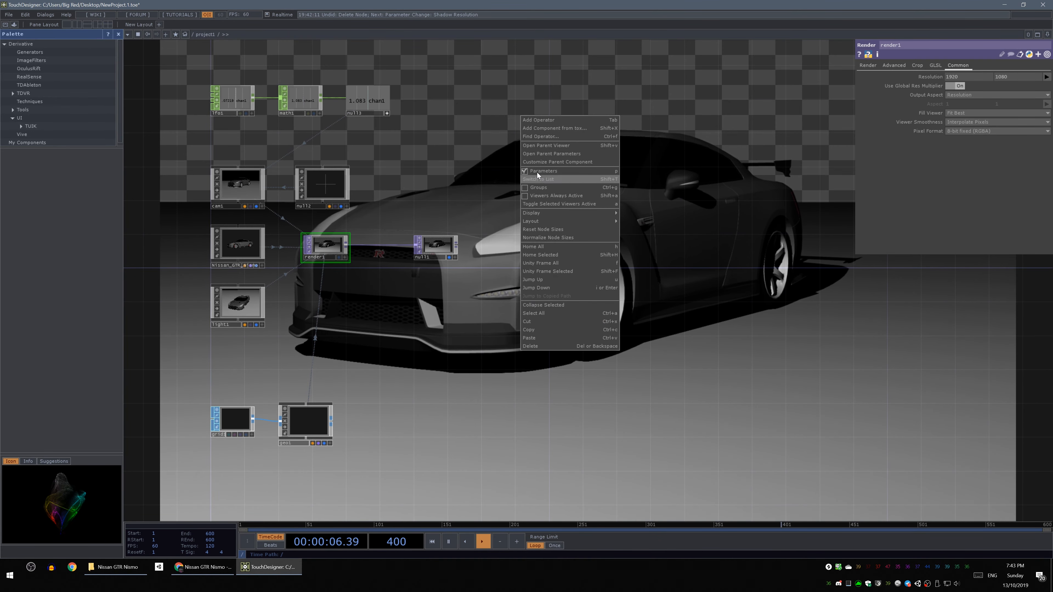
right_click(451, 184)
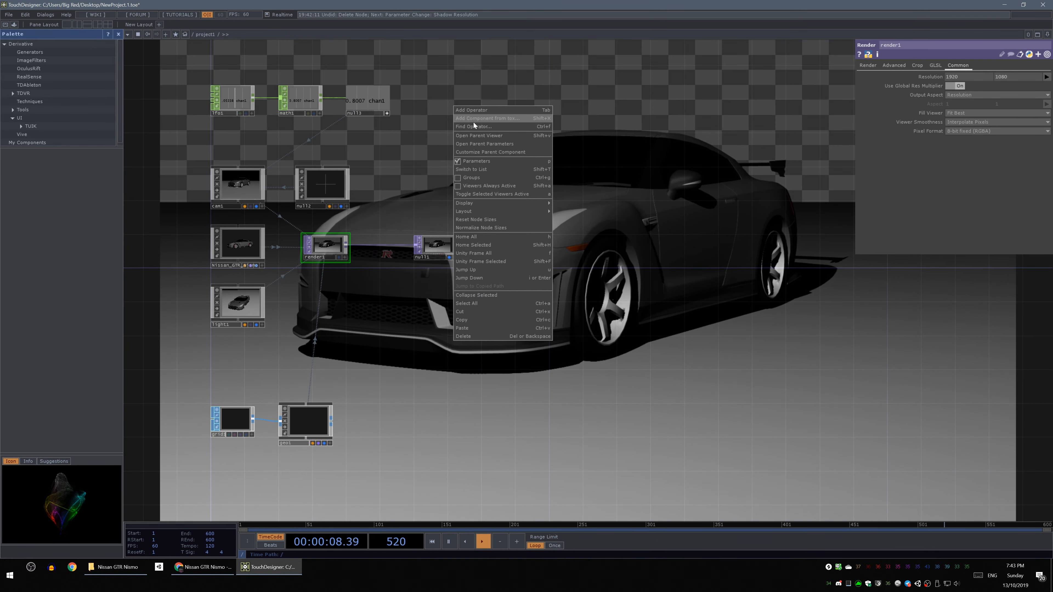
mouse_move(485, 214)
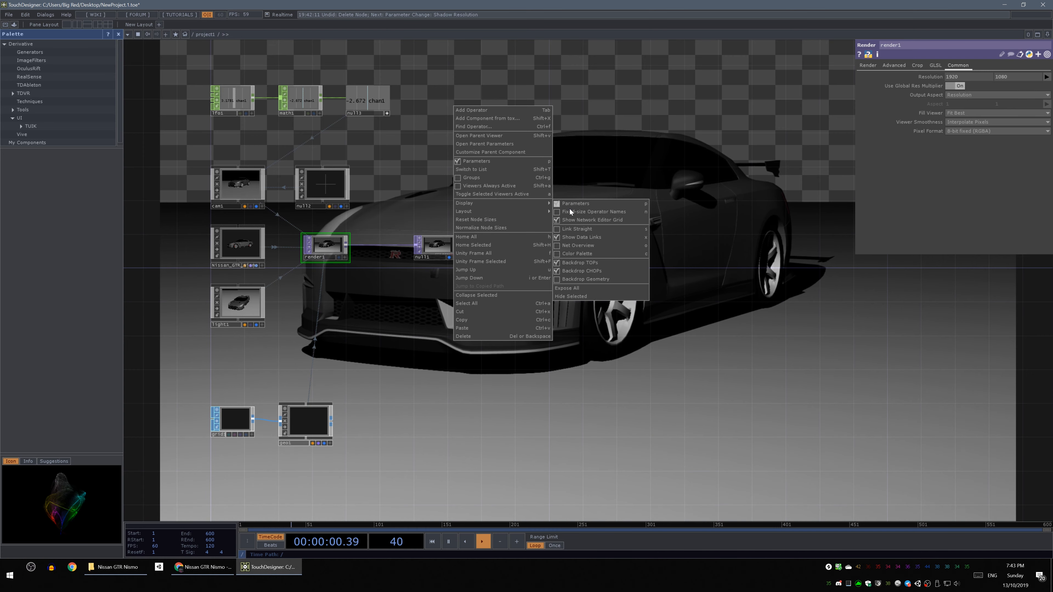
left_click(557, 226)
left_click_drag(542, 386, 515, 369)
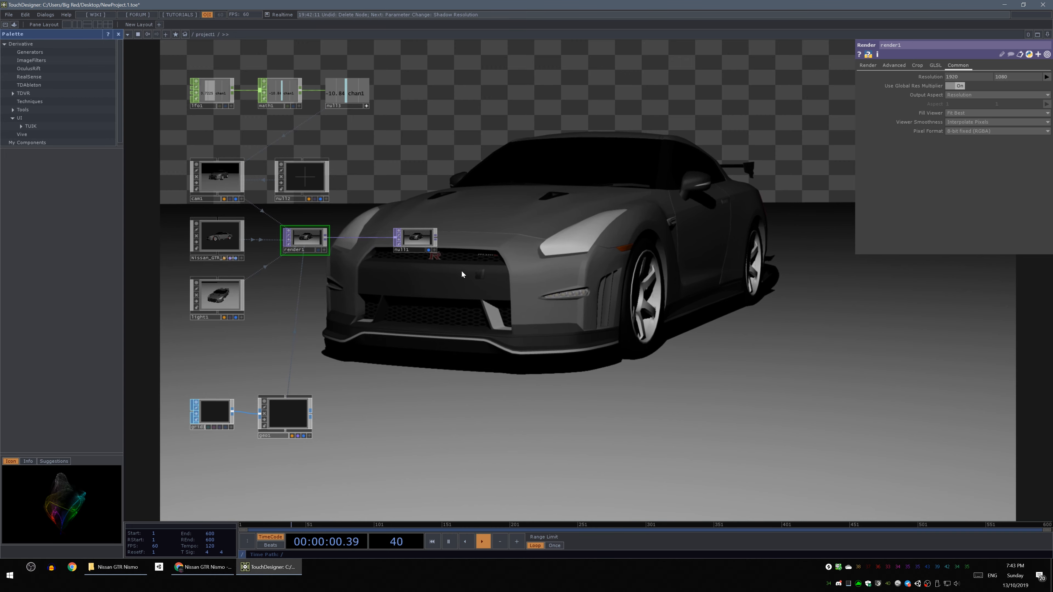
Turn the network editor grid display back on
left_click_drag(557, 292, 525, 345)
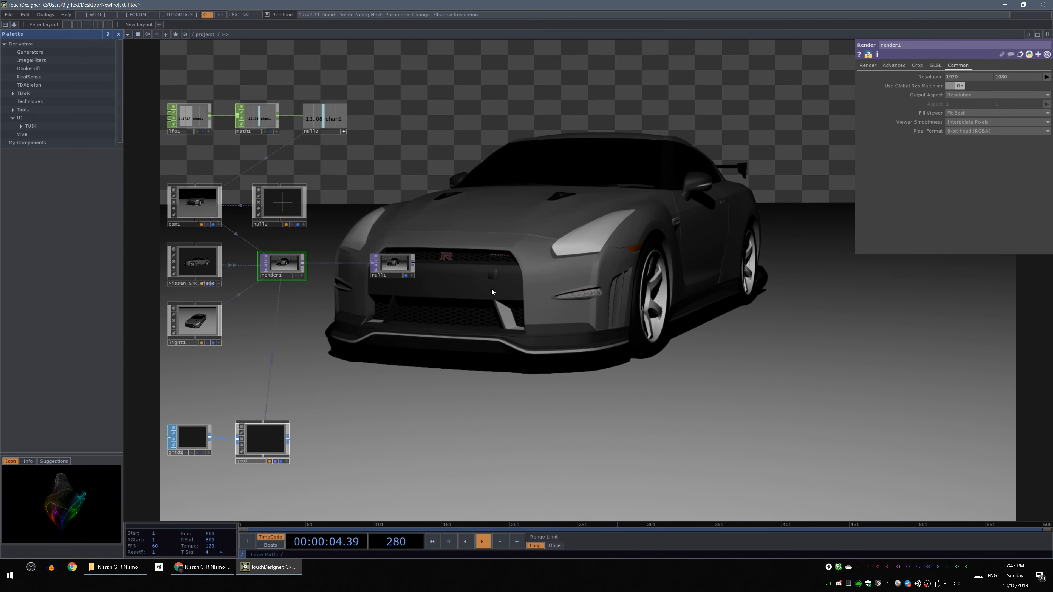
right_click(448, 271)
mouse_move(517, 291)
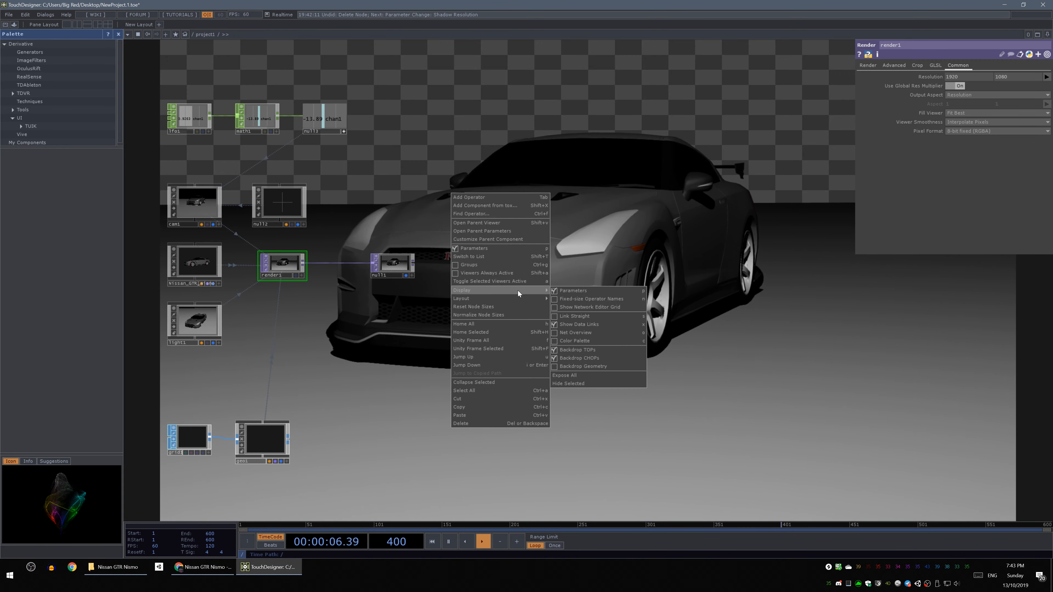
left_click(555, 306)
left_click_drag(379, 411, 491, 386)
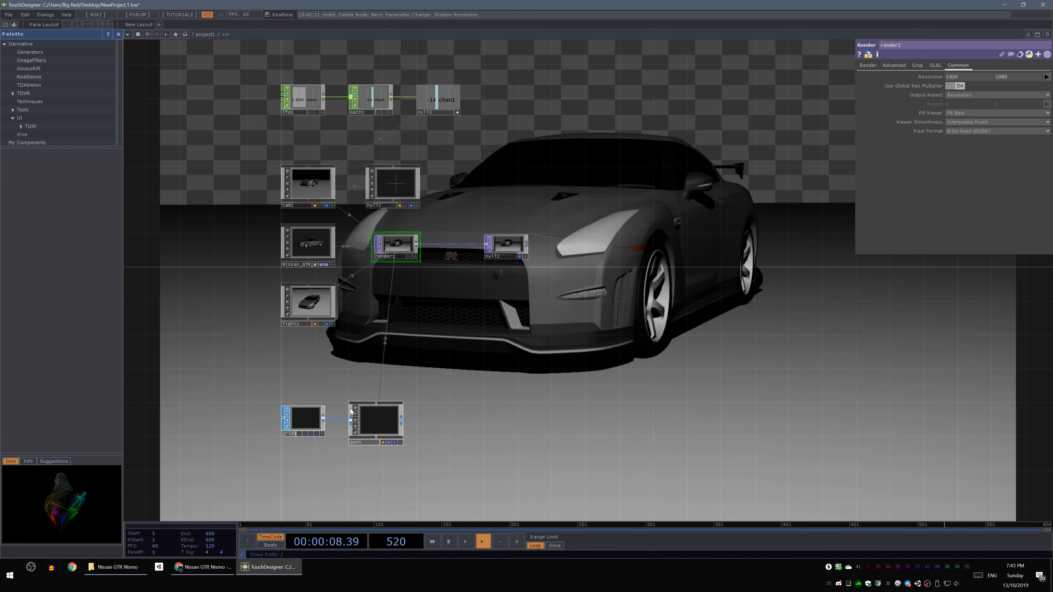
Review the floor grid and geometry parameters and the render node's camera, geometry and lights assignments
left_click(302, 427)
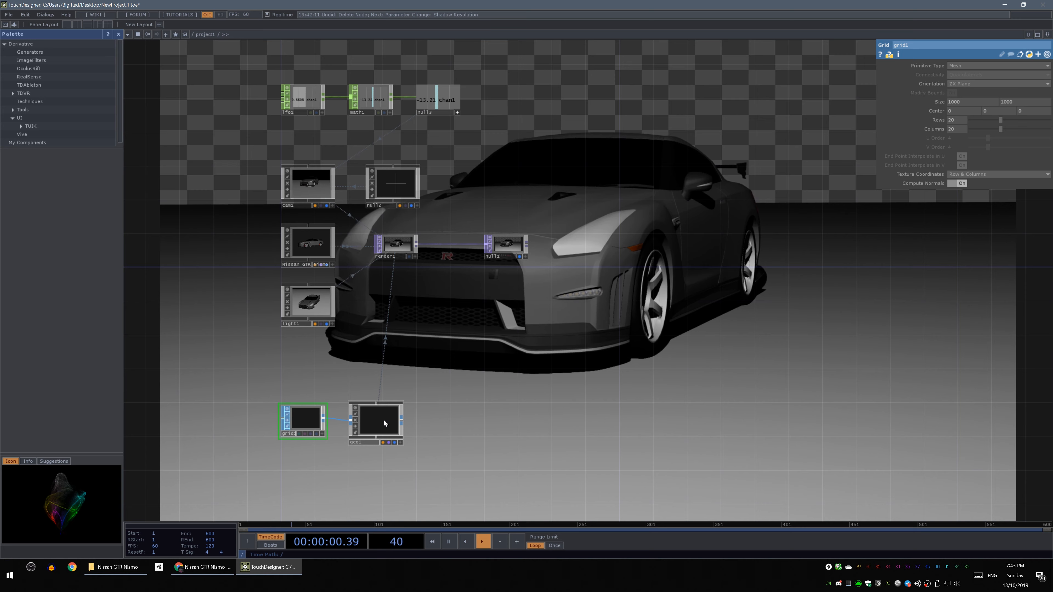
left_click(383, 422)
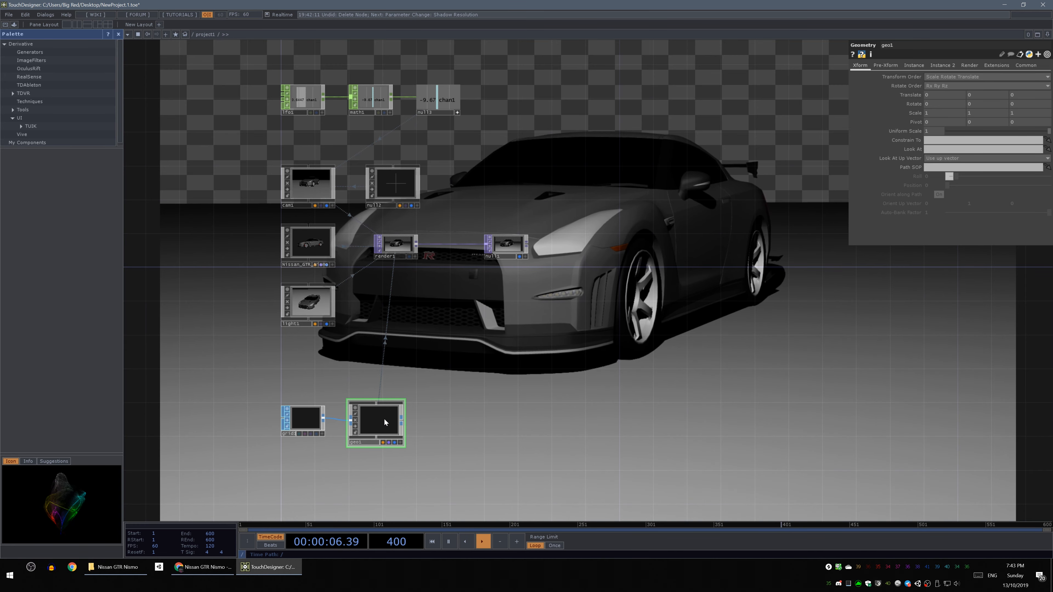
left_click(393, 248)
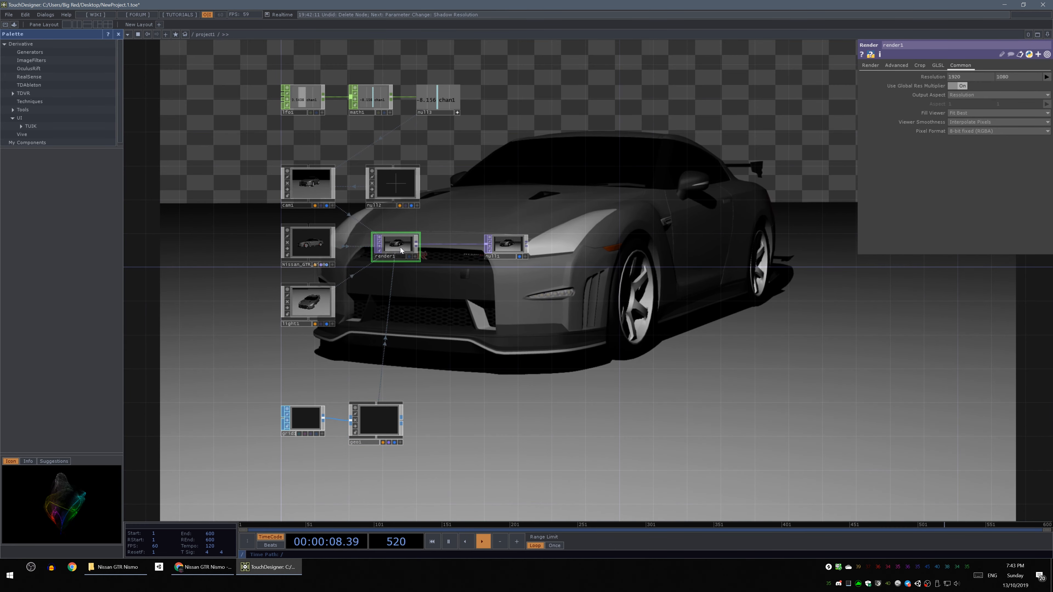
left_click(874, 66)
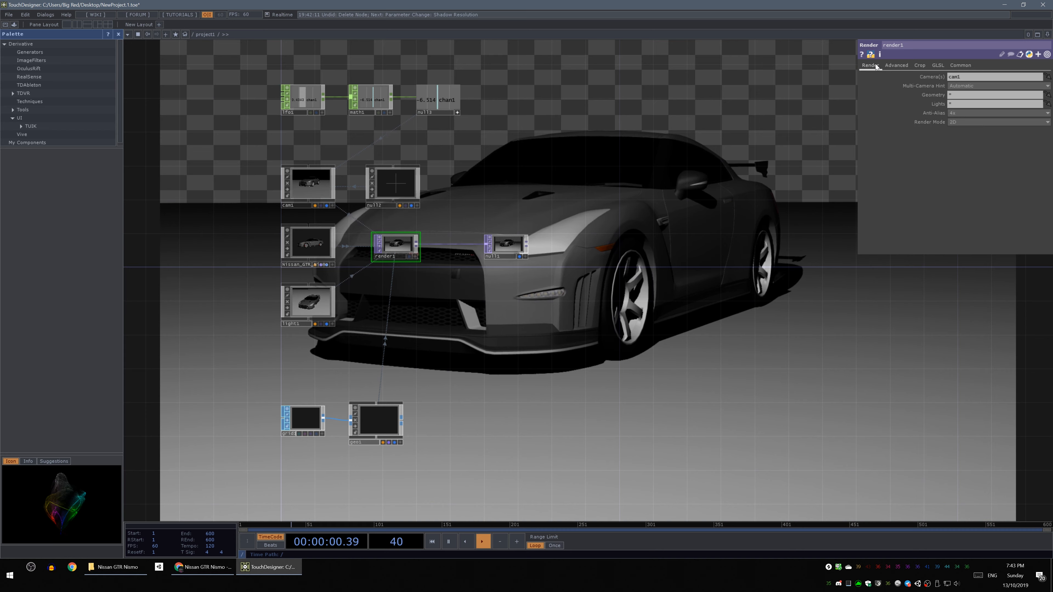
left_click(965, 78)
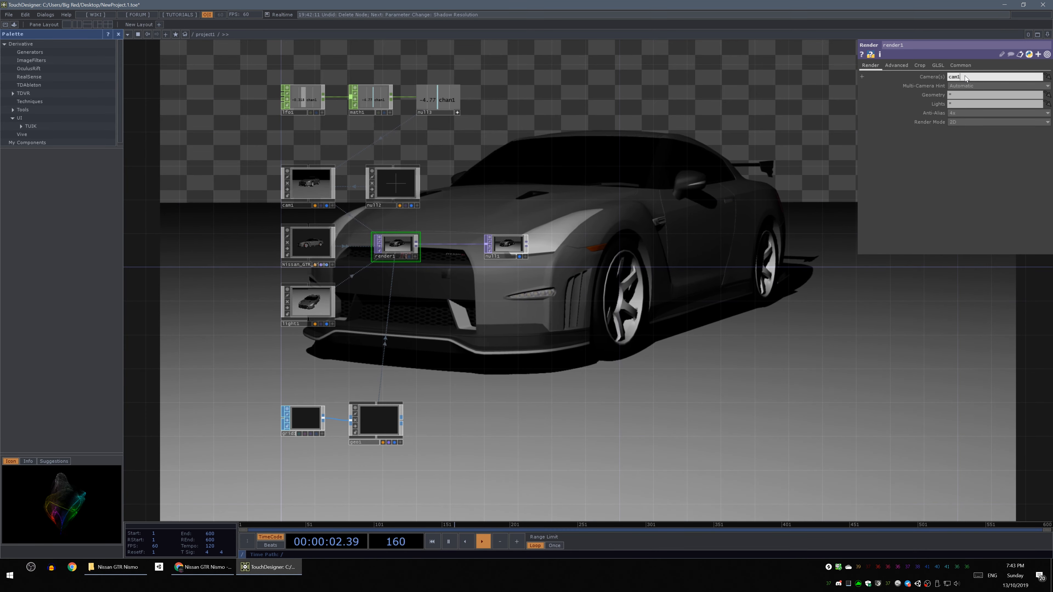
left_click(959, 94)
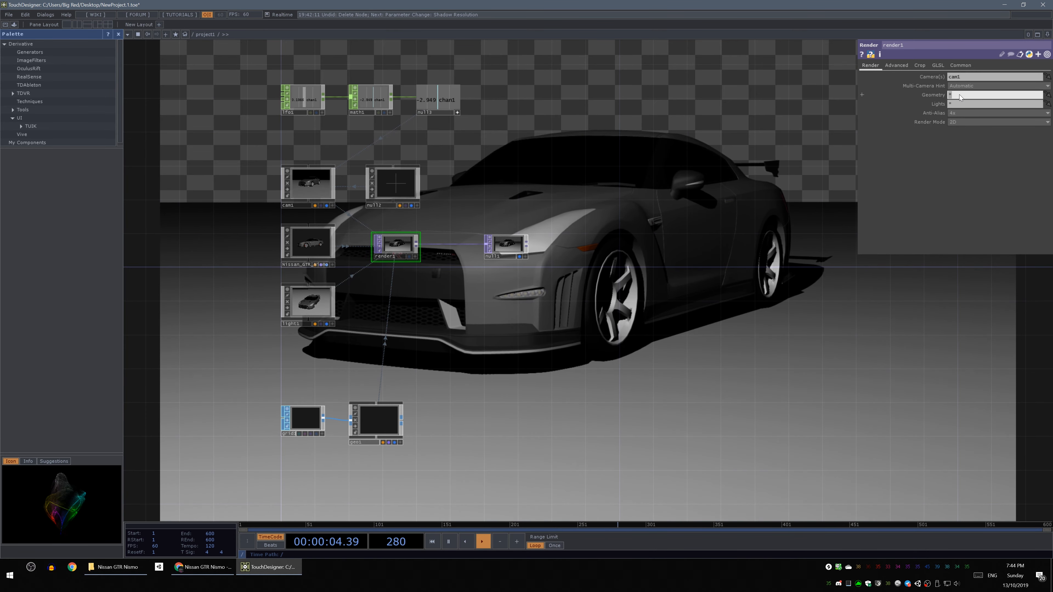
left_click(960, 104)
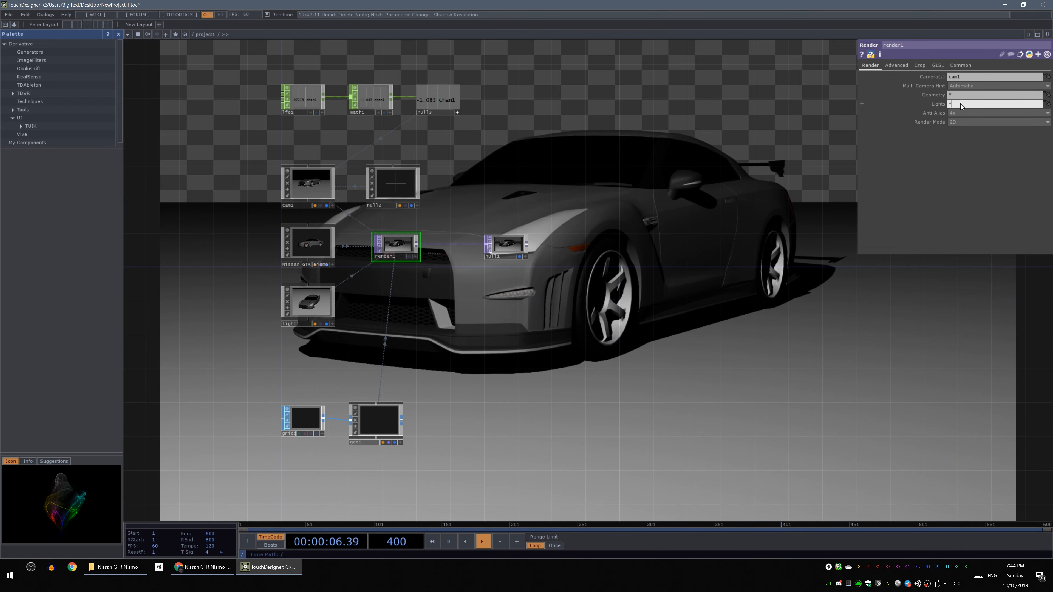
left_click(958, 93)
left_click(958, 103)
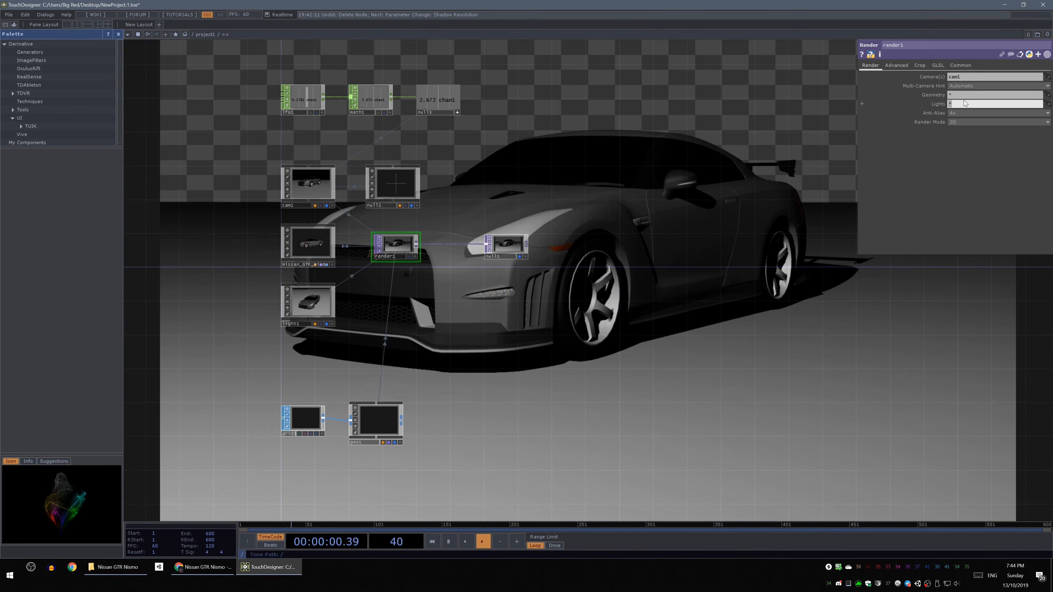
left_click(964, 101)
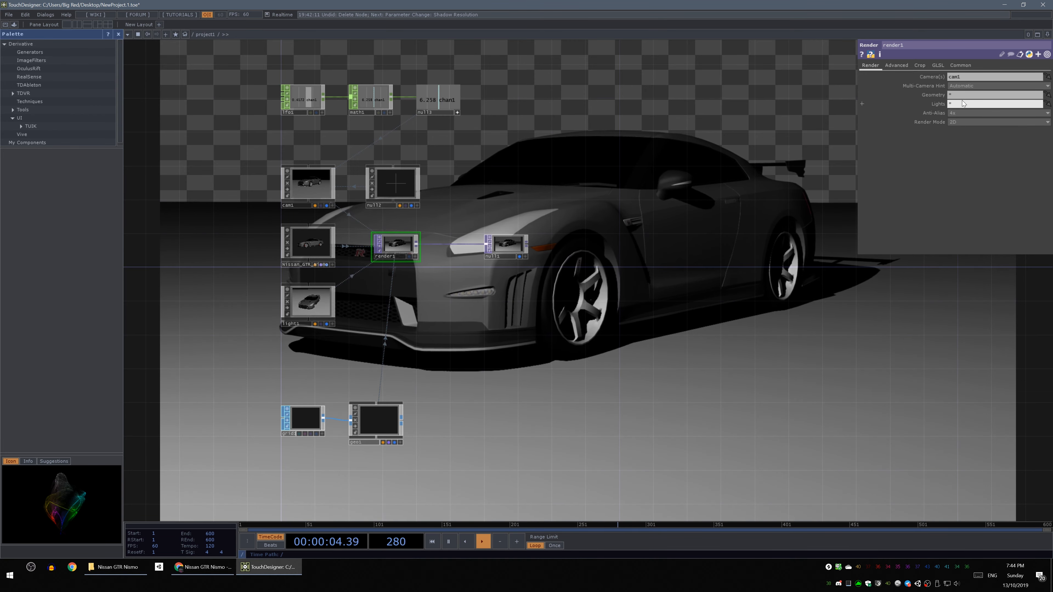
Add an Over TOP fed by the output of the null that follows the render
left_click_drag(445, 321, 483, 327)
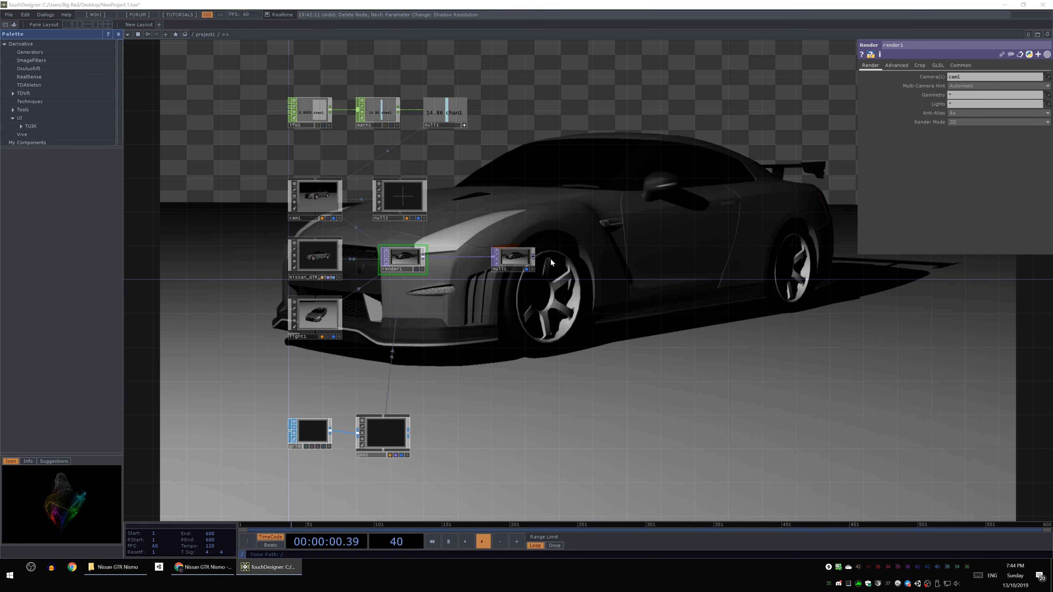
scroll(530, 258, "up", 5)
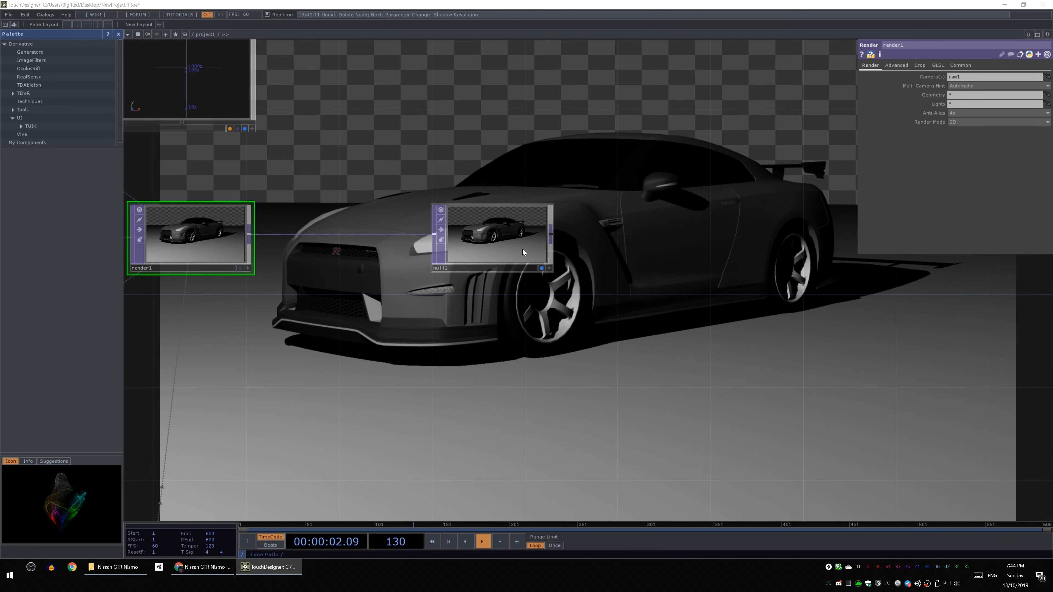
right_click(551, 239)
left_click(541, 238)
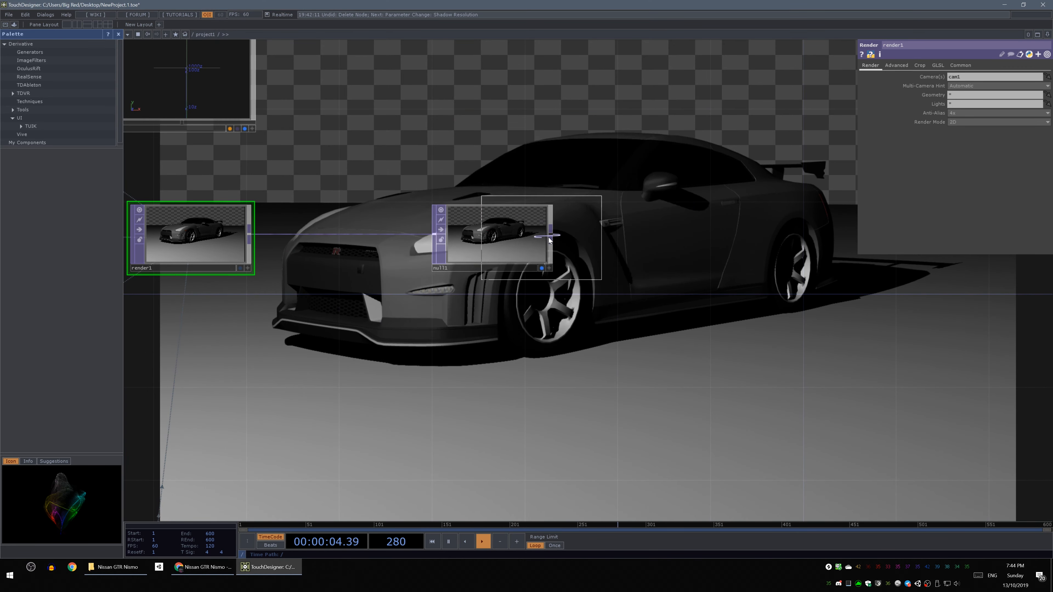
left_click(750, 236)
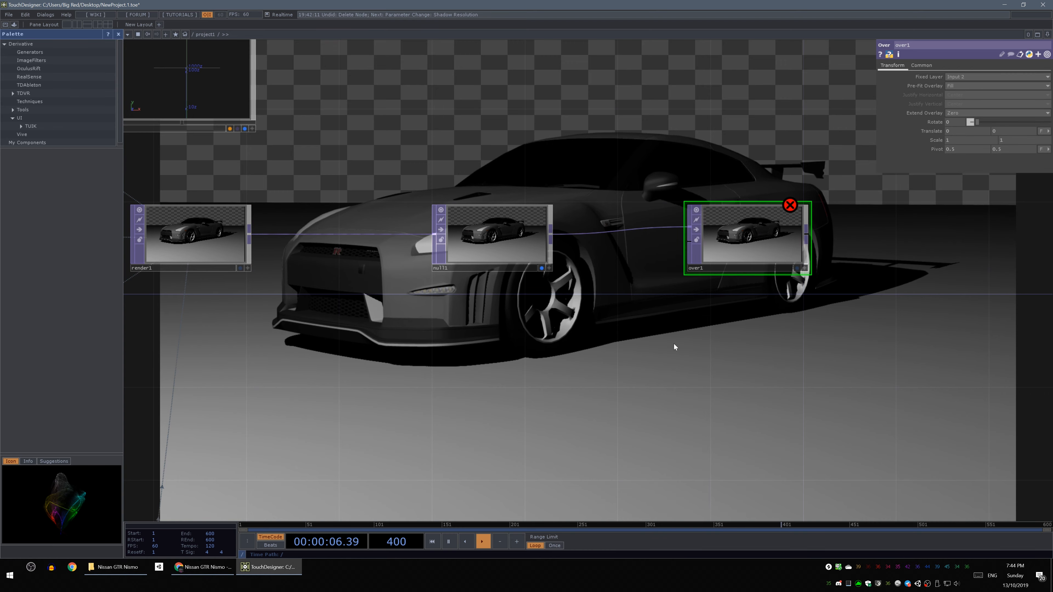
Add a Constant TOP to the network below the render's null
right_click(470, 379)
left_click(492, 307)
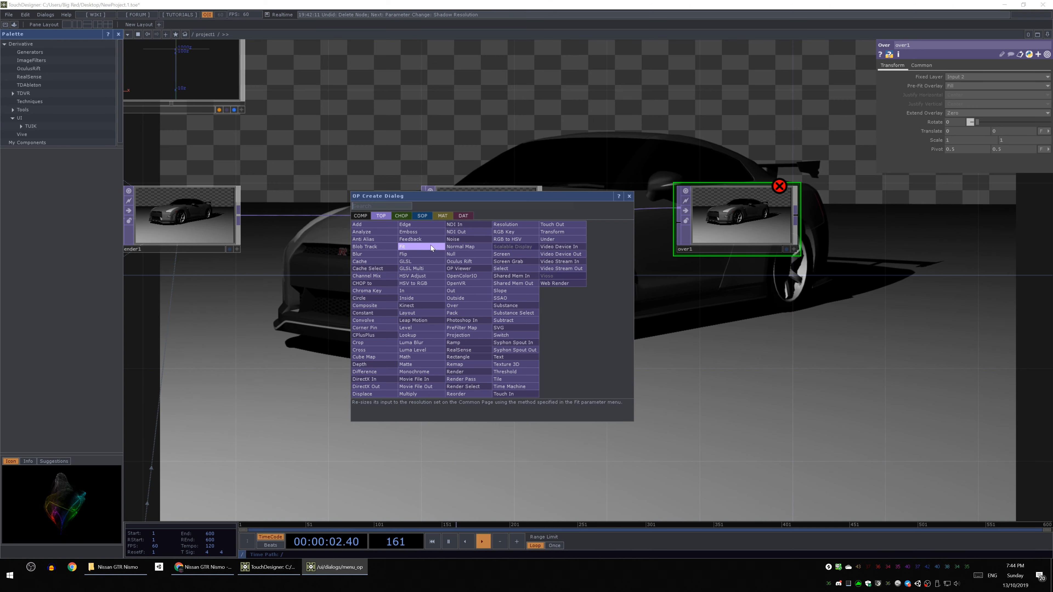
left_click(381, 314)
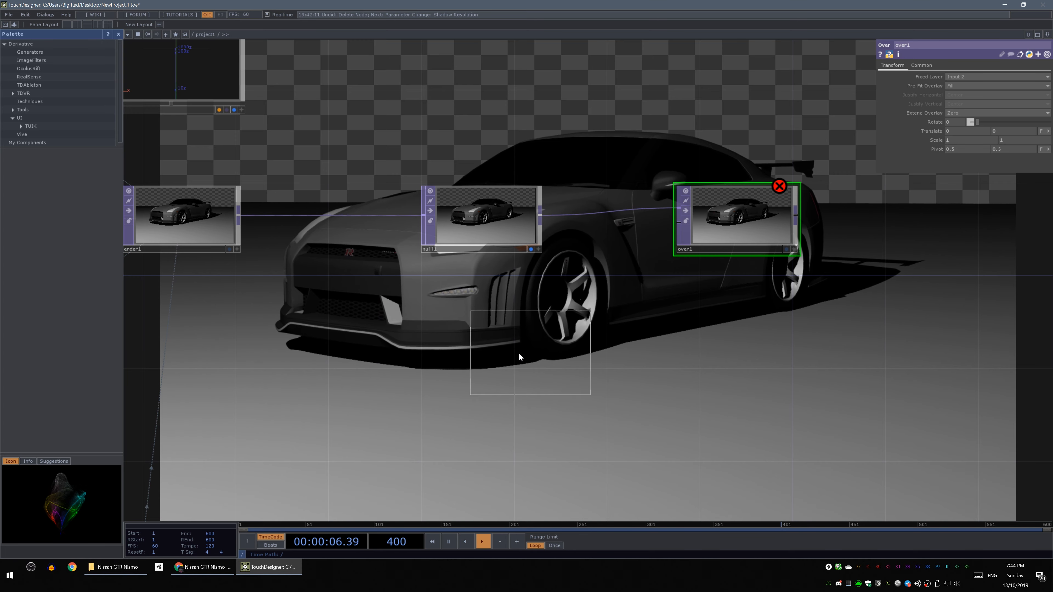
left_click(484, 352)
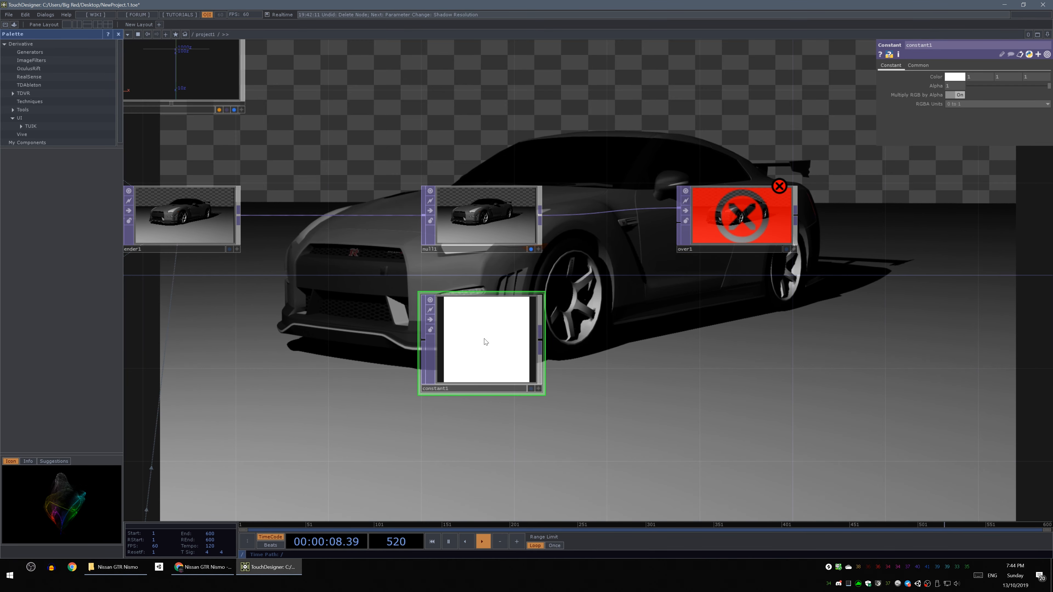
Connect the Constant to the Over's second input and display the Over's result as a network backdrop
left_click_drag(541, 341, 666, 236)
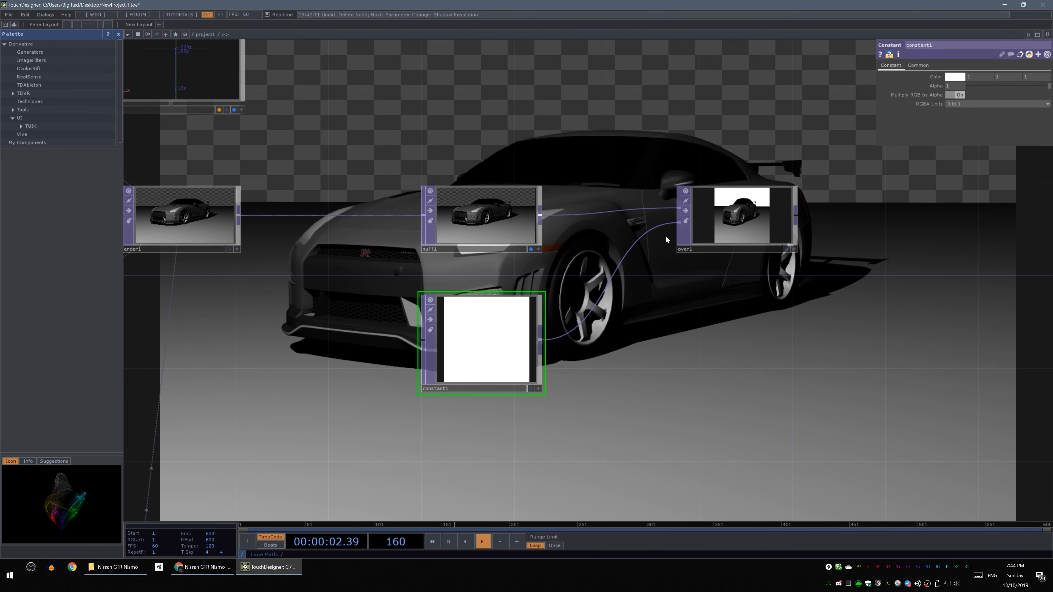
scroll(765, 215, "up", 5)
left_click(816, 286)
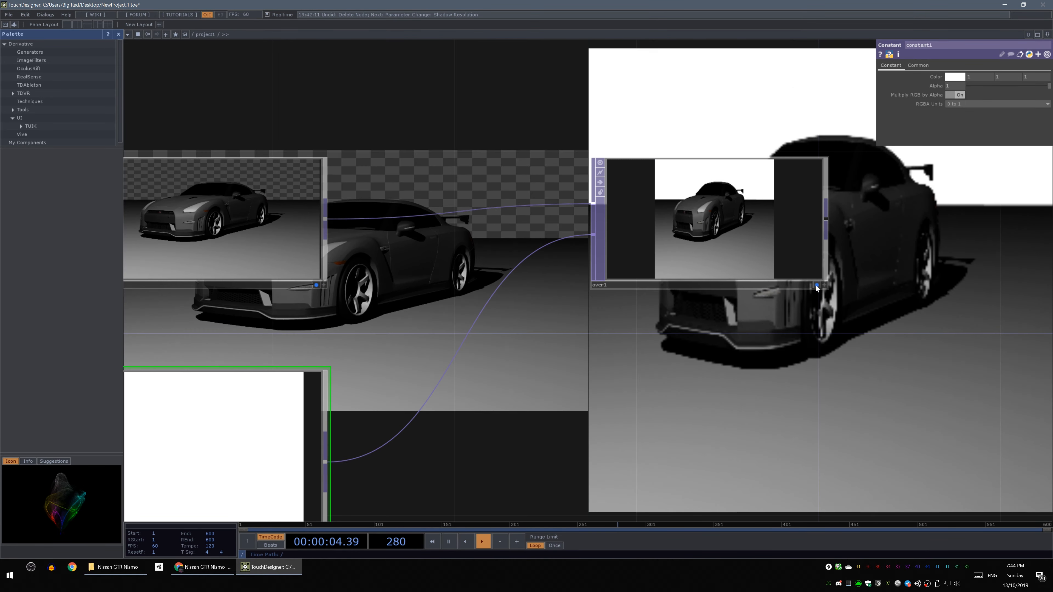
Set the Over TOP's fixed layer to Input 1 so the composite takes the render's resolution
left_click_drag(773, 403, 637, 351)
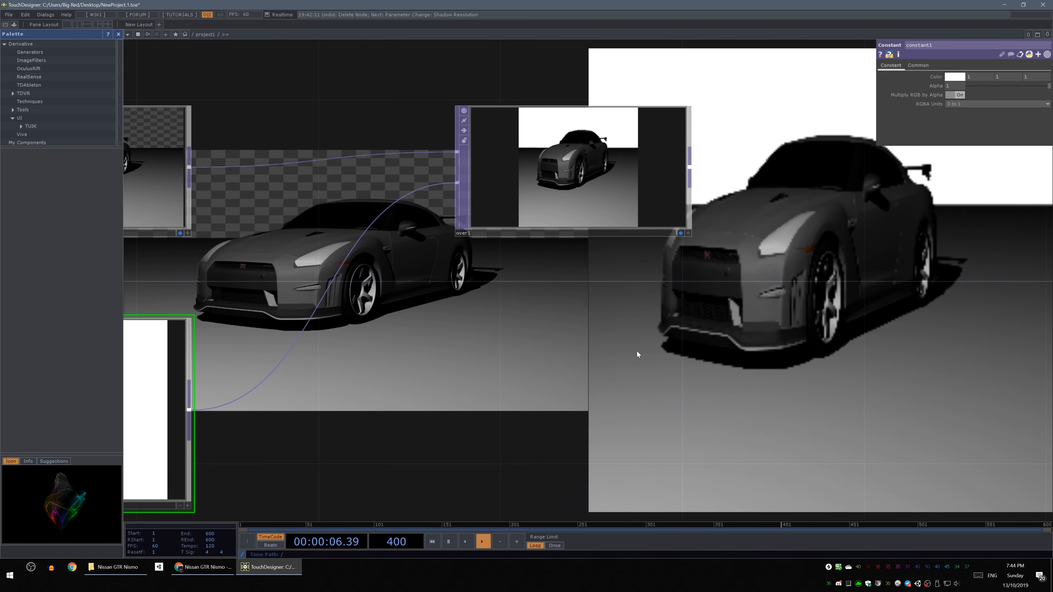
key("h")
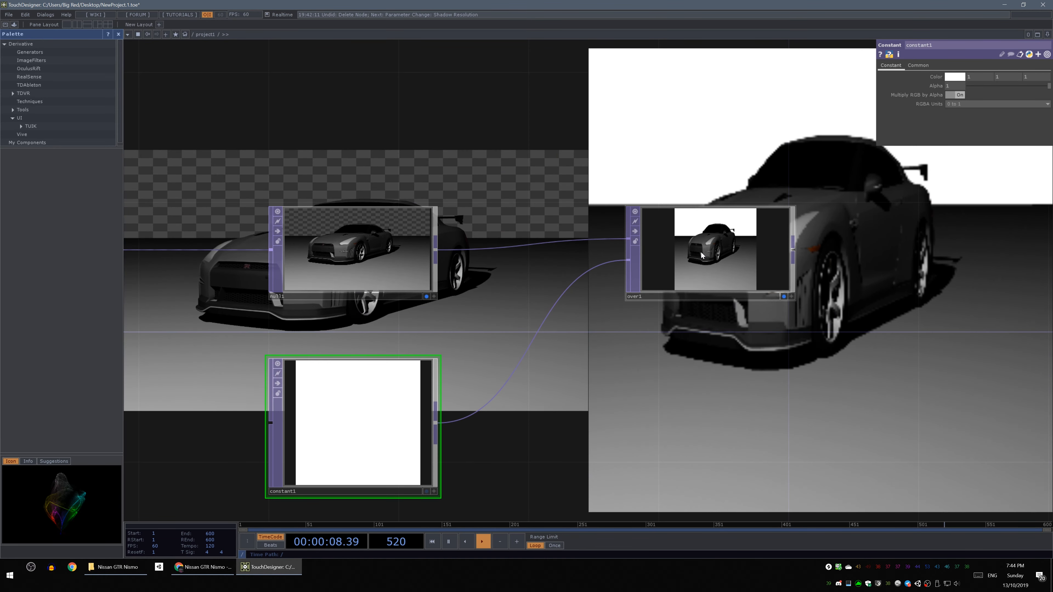
left_click(701, 272)
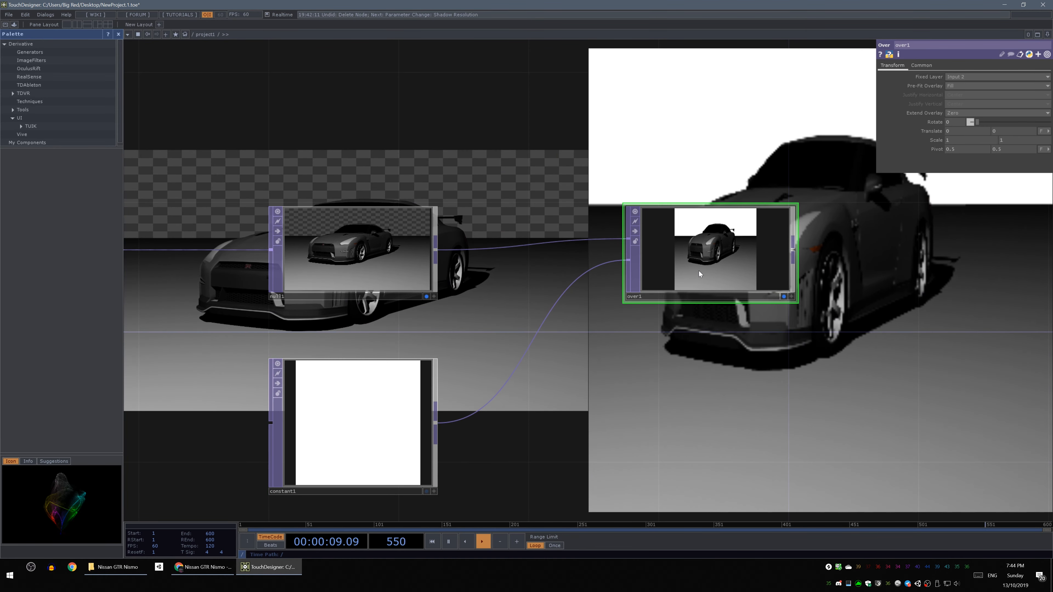
left_click(963, 80)
left_click(960, 86)
left_click_drag(790, 392, 724, 295)
left_click_drag(607, 288, 659, 352)
scroll(535, 351, "down", 3)
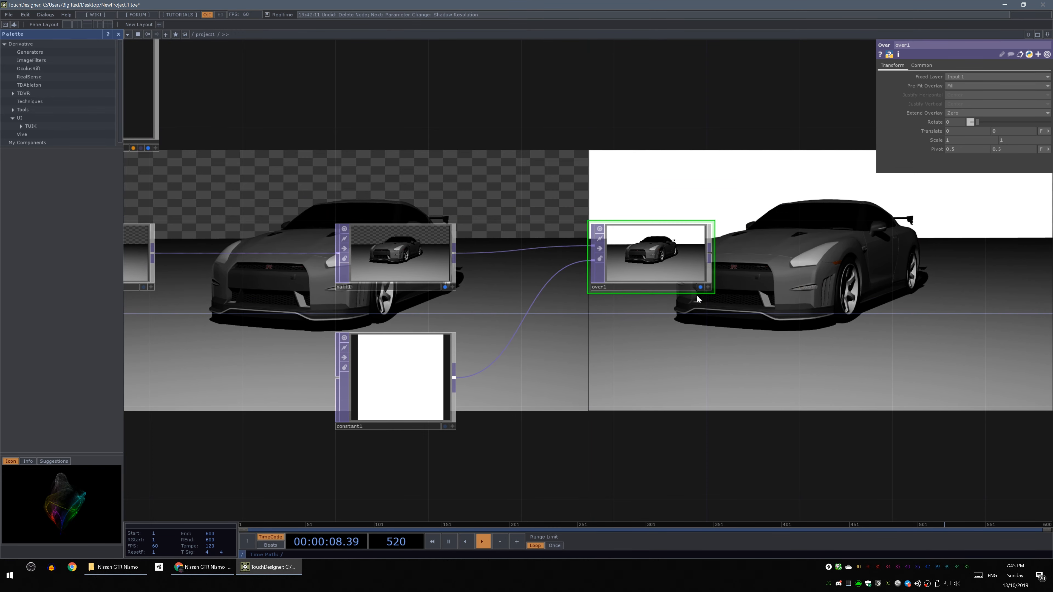
scroll(705, 304, "up", 3)
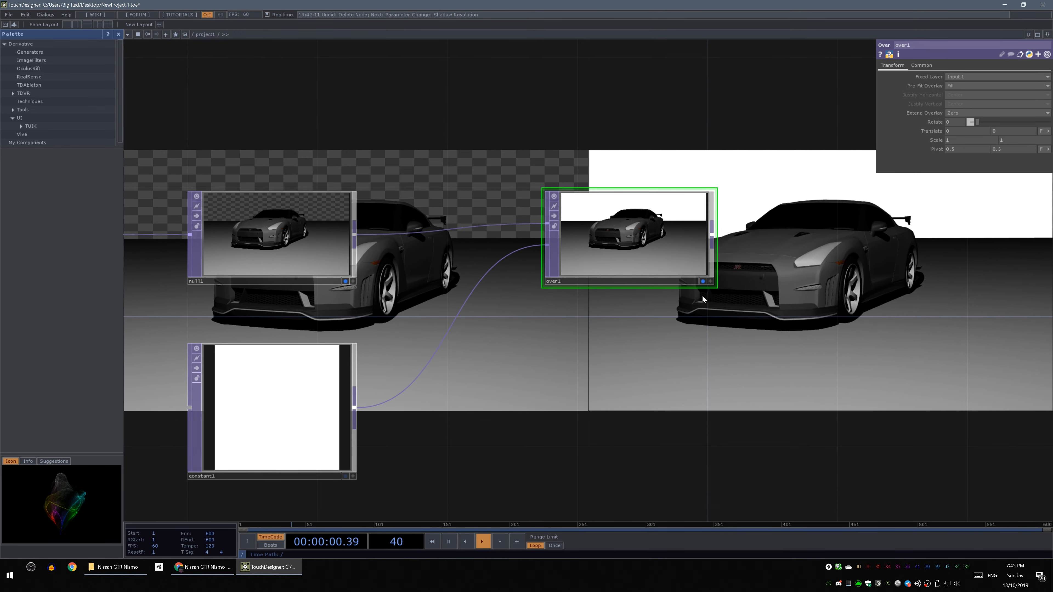
Turn off the backdrop display of the null that follows the render
left_click_drag(649, 291, 493, 282)
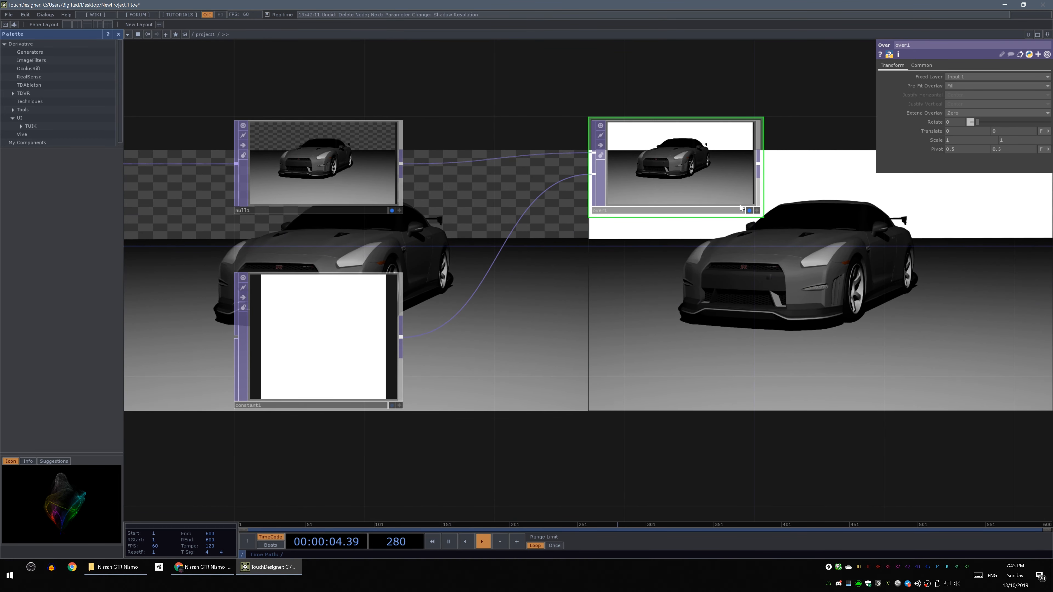
left_click_drag(586, 339, 576, 275)
left_click_drag(455, 163, 470, 243)
left_click(395, 223)
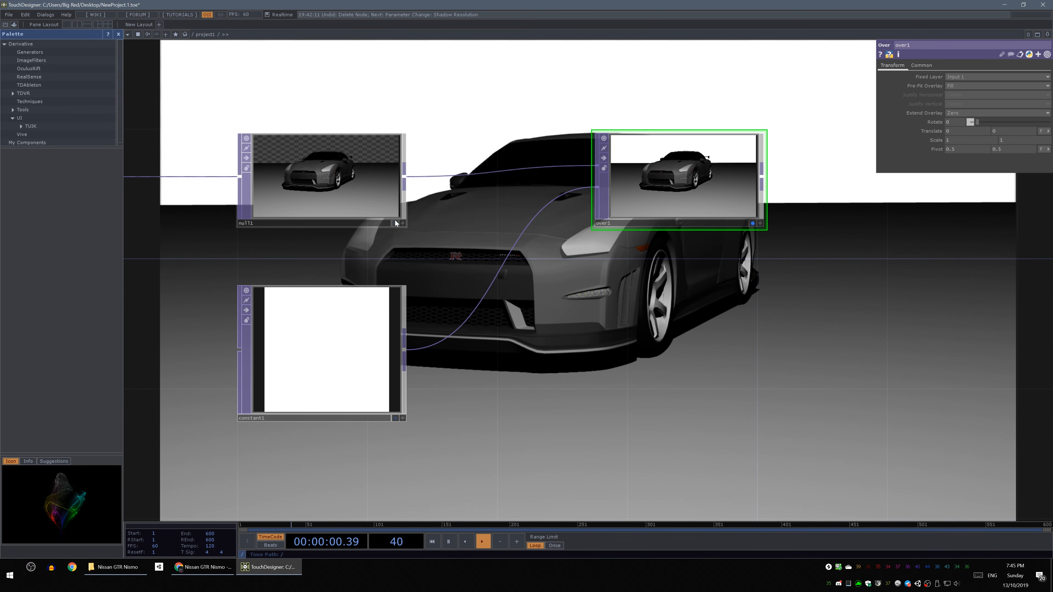
Add a Null TOP after the Over and display it as the network backdrop in place of the Over
left_click_drag(784, 304, 523, 355)
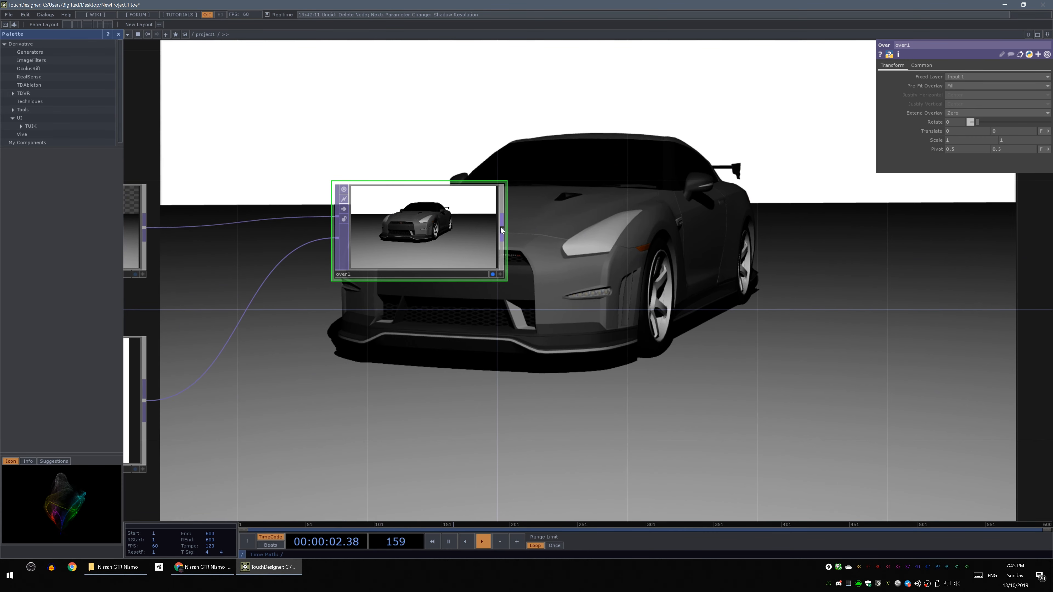
key("Tab")
left_click(482, 176)
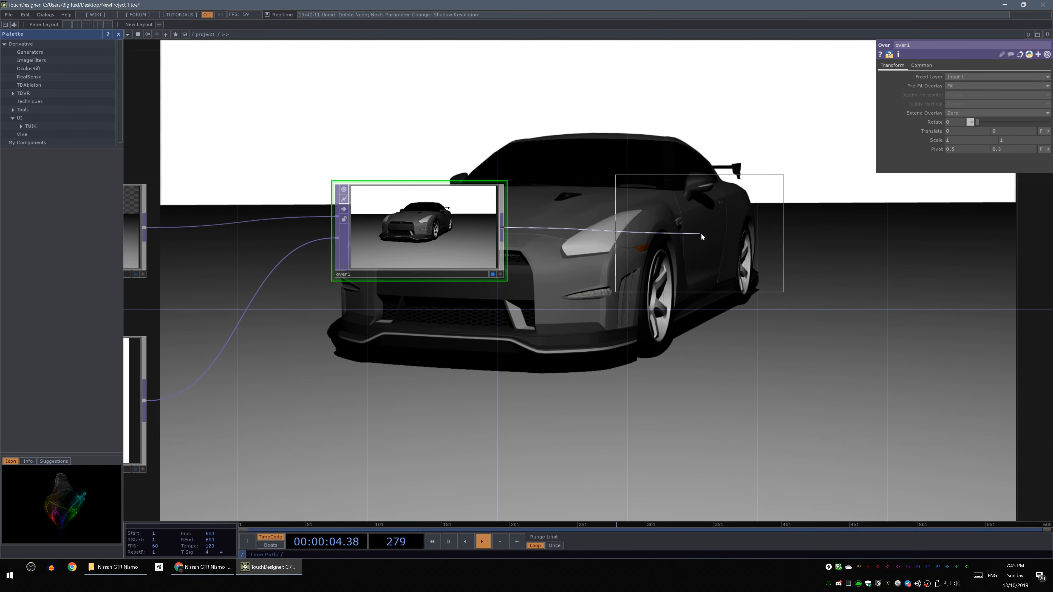
left_click(700, 228)
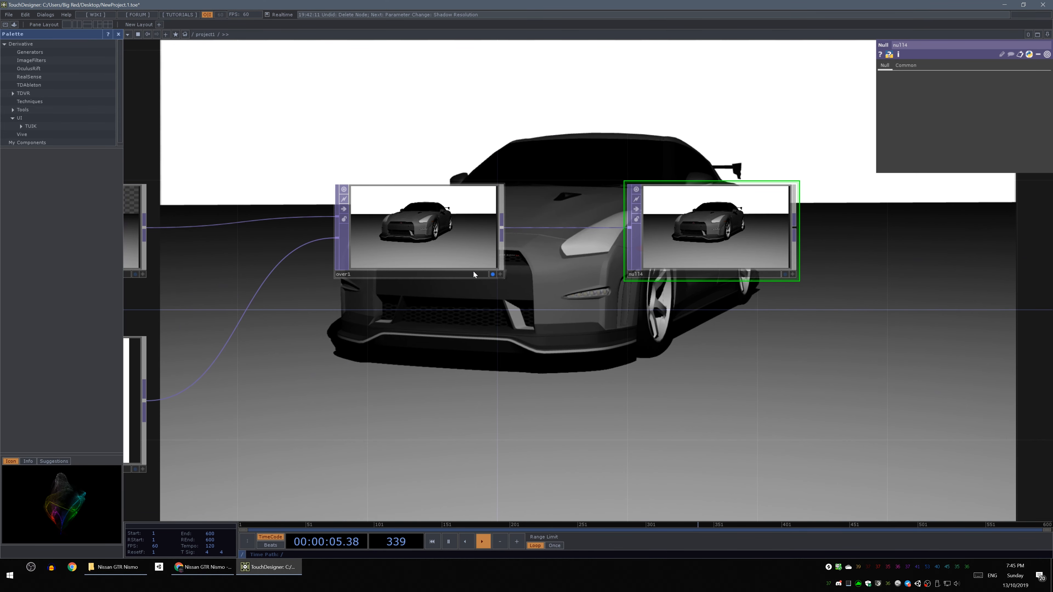
left_click(785, 275)
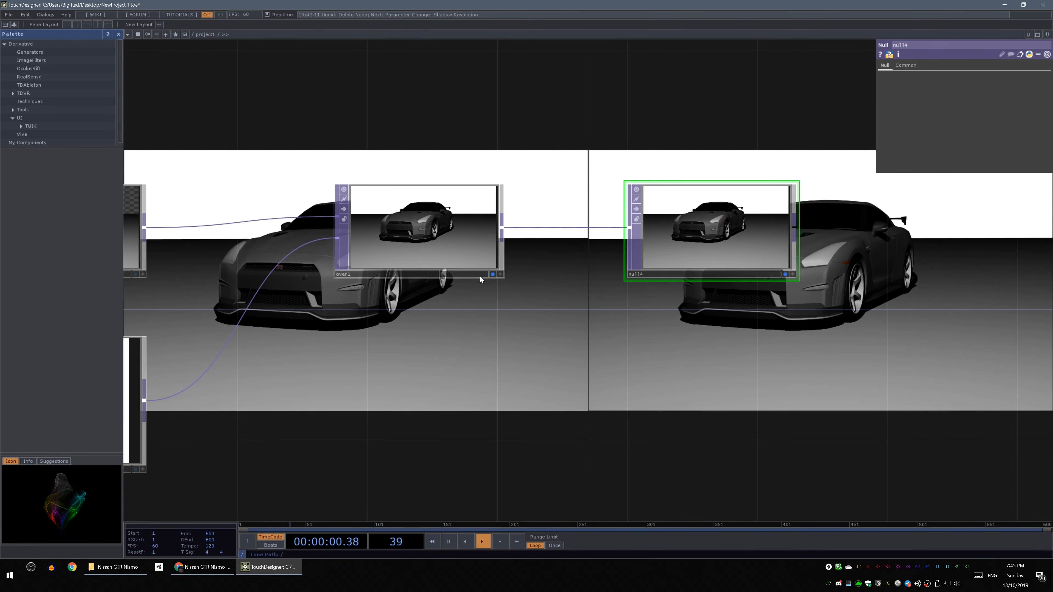
left_click(491, 274)
Set the Constant TOP's color to 0.5, 0.6, 1
scroll(555, 389, "down", 5)
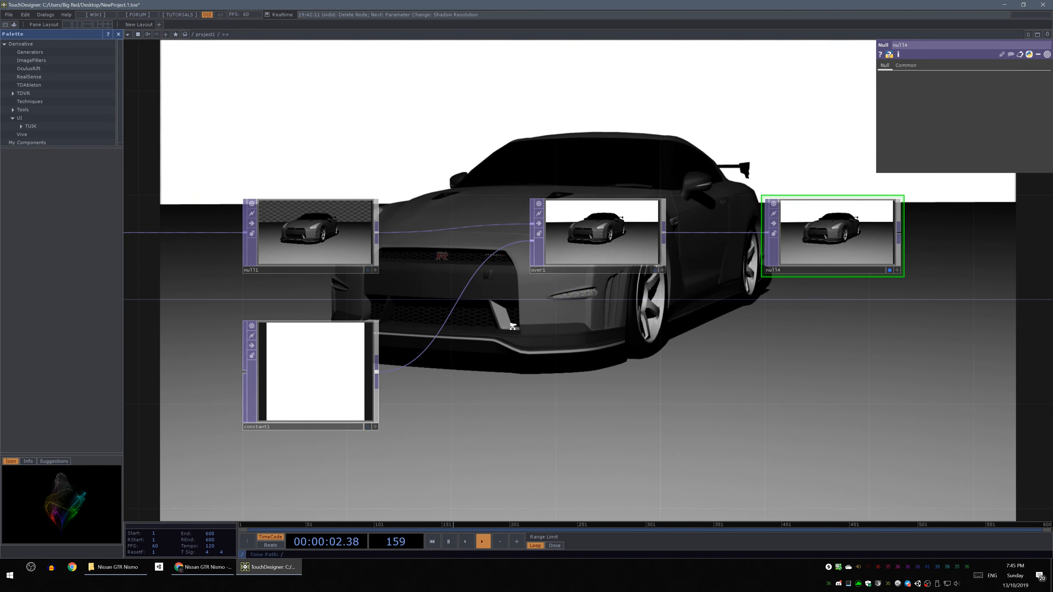
left_click_drag(556, 389, 678, 394)
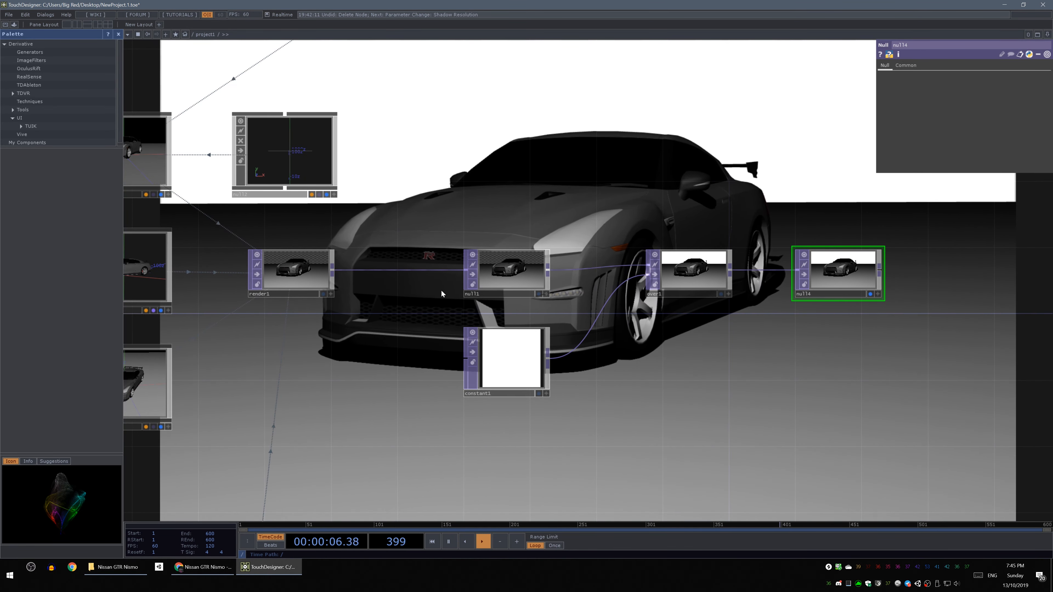
left_click_drag(669, 396, 618, 379)
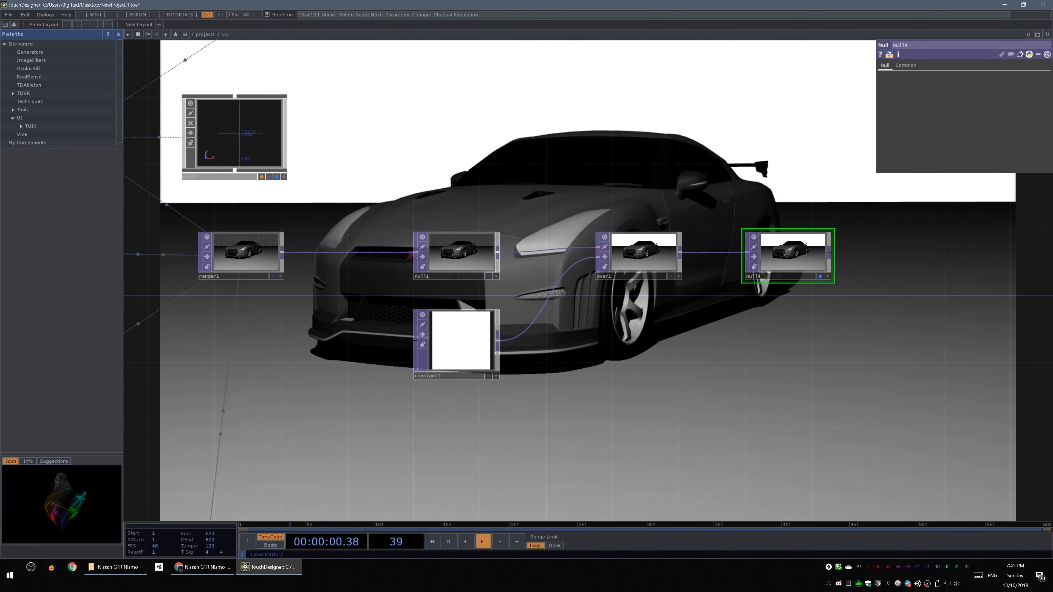
left_click(453, 339)
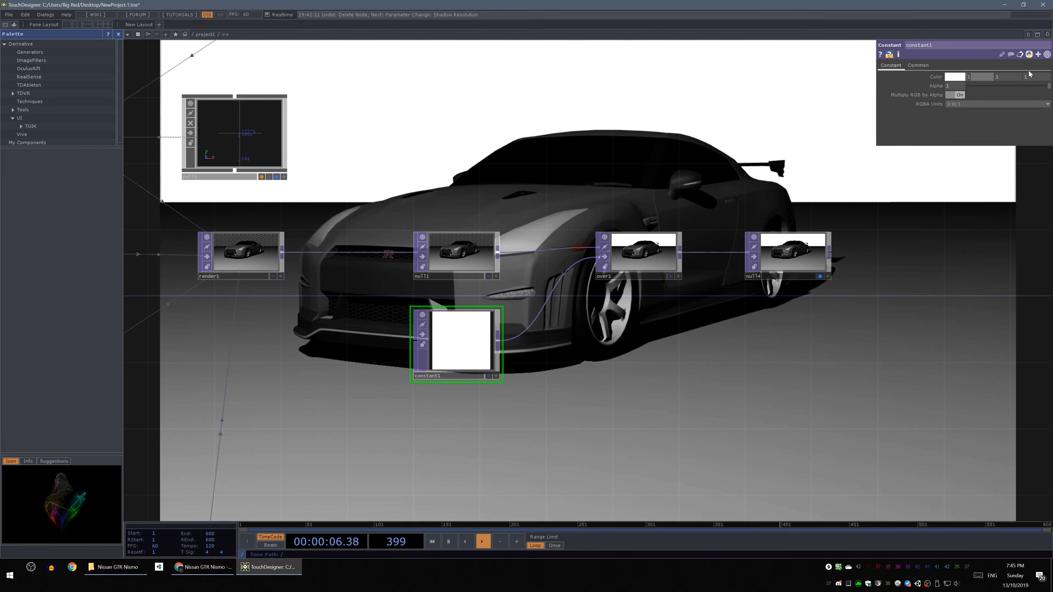
type("0.5")
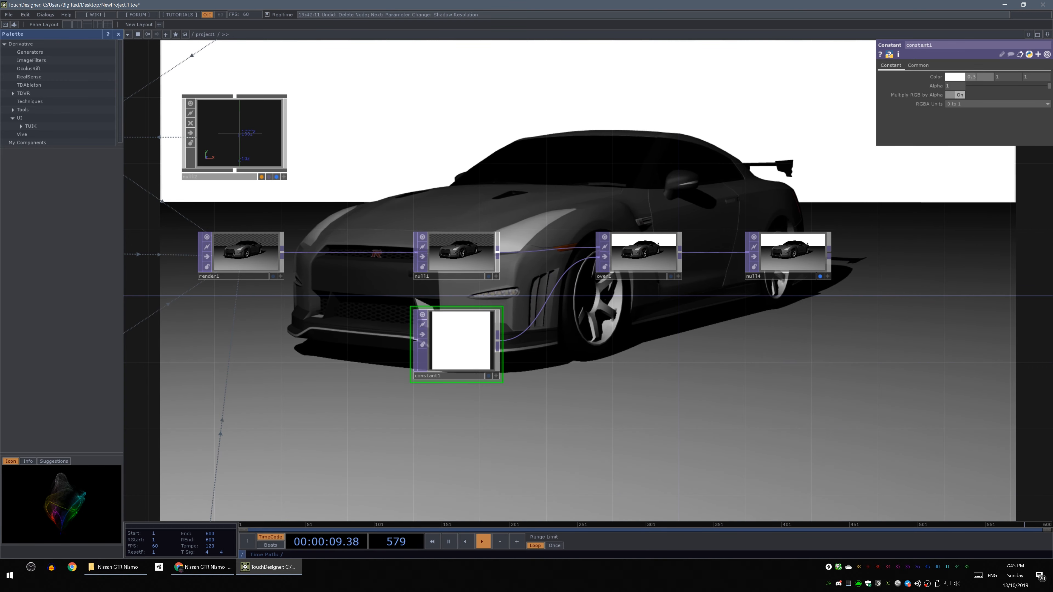
key("Tab")
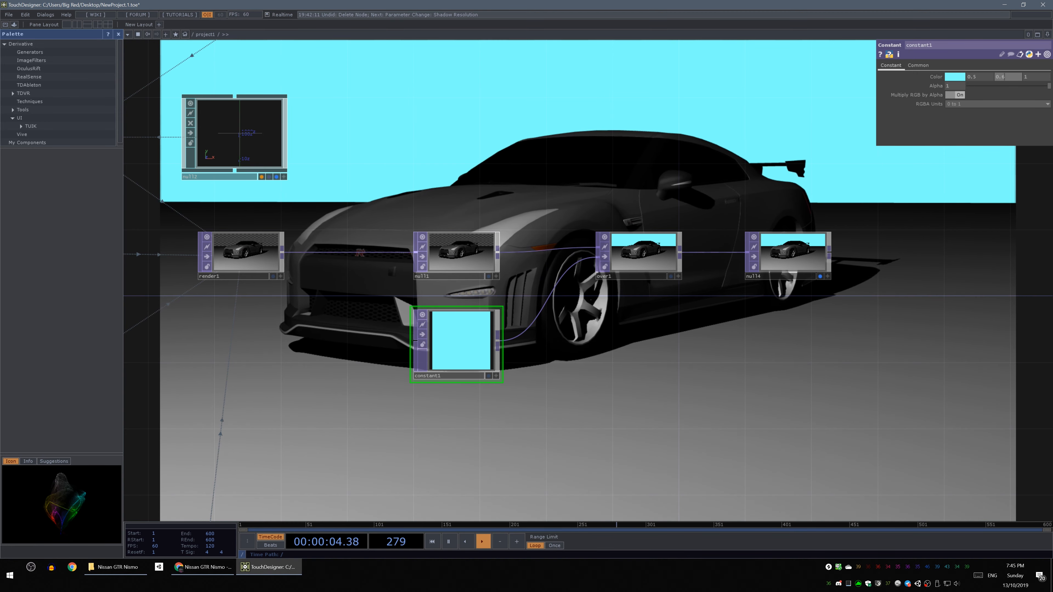
type("0.6")
key("Return")
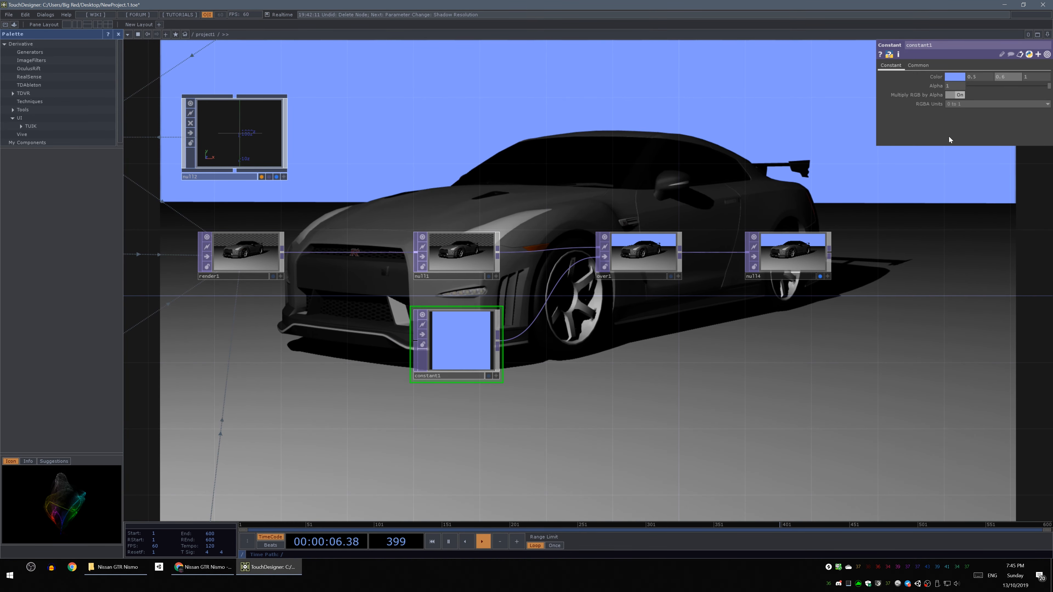
Set the light's color to 0.5, 0.6, 1 to match the background color
left_click_drag(484, 426, 668, 388)
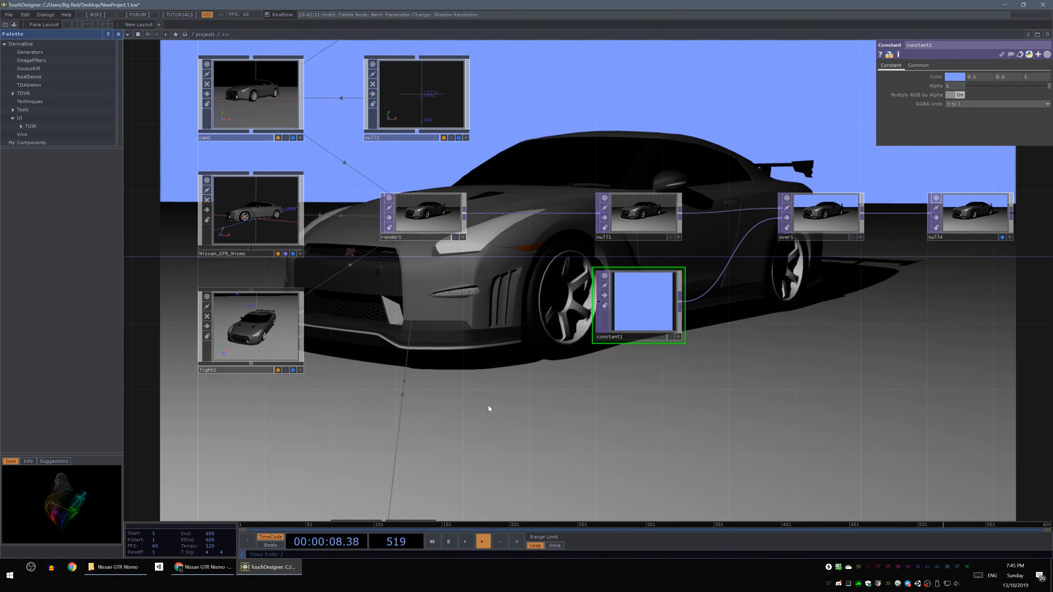
left_click_drag(483, 406, 500, 389)
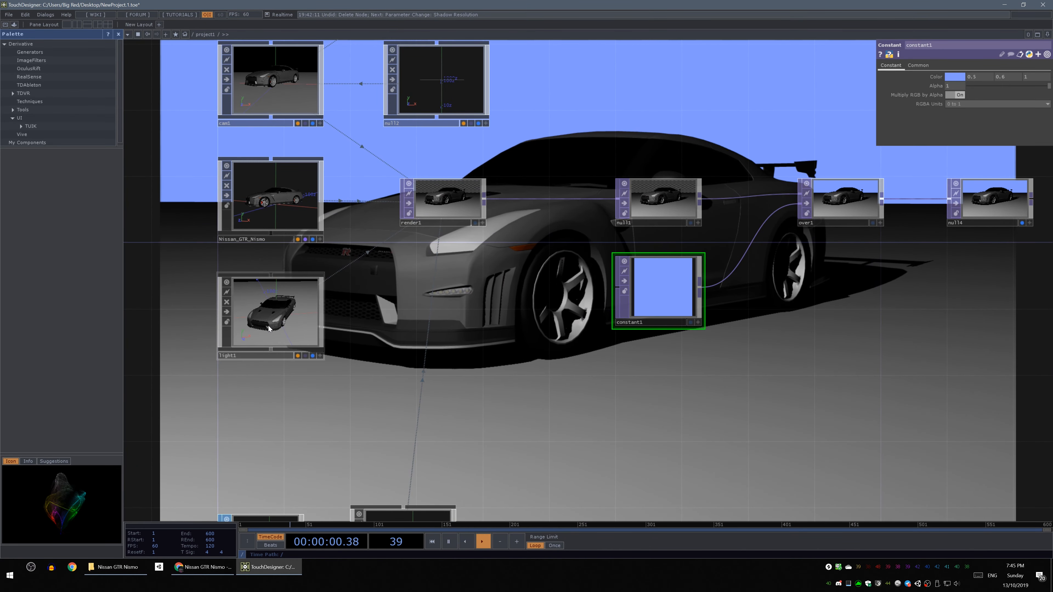
left_click(279, 307)
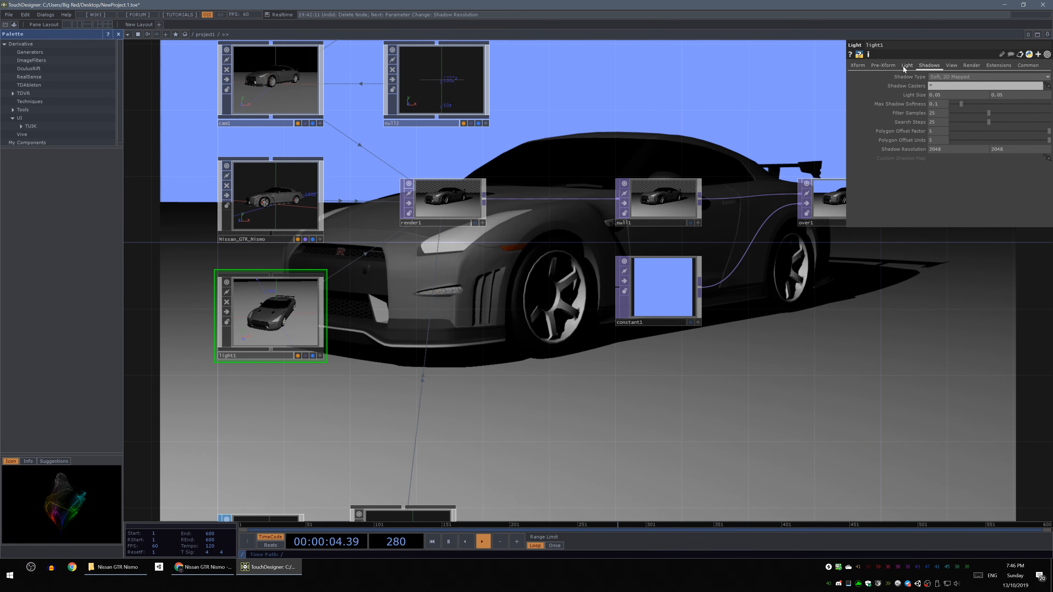
left_click(857, 65)
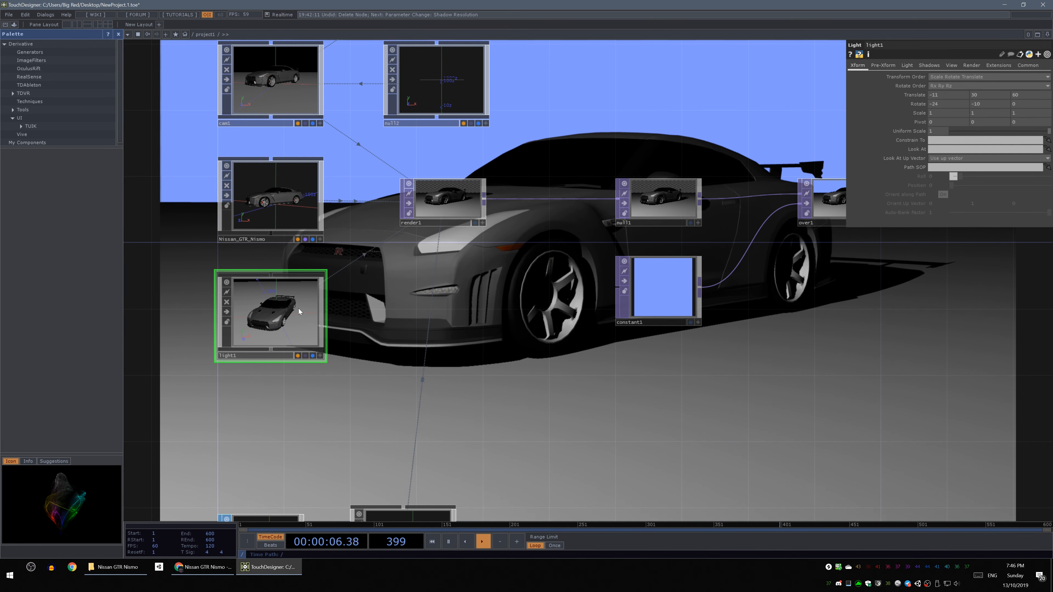
left_click(909, 67)
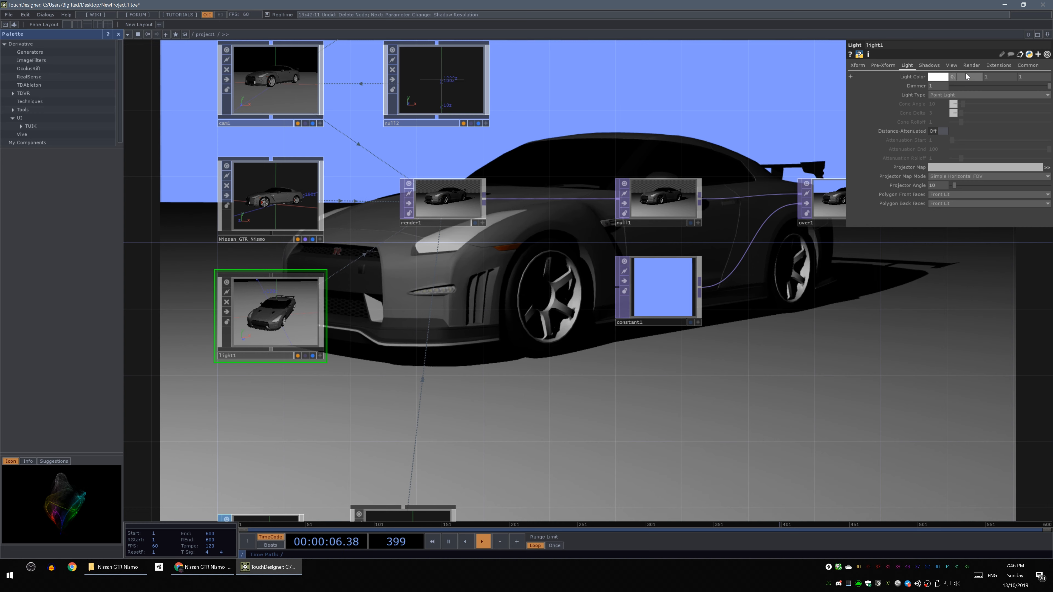
key("Tab")
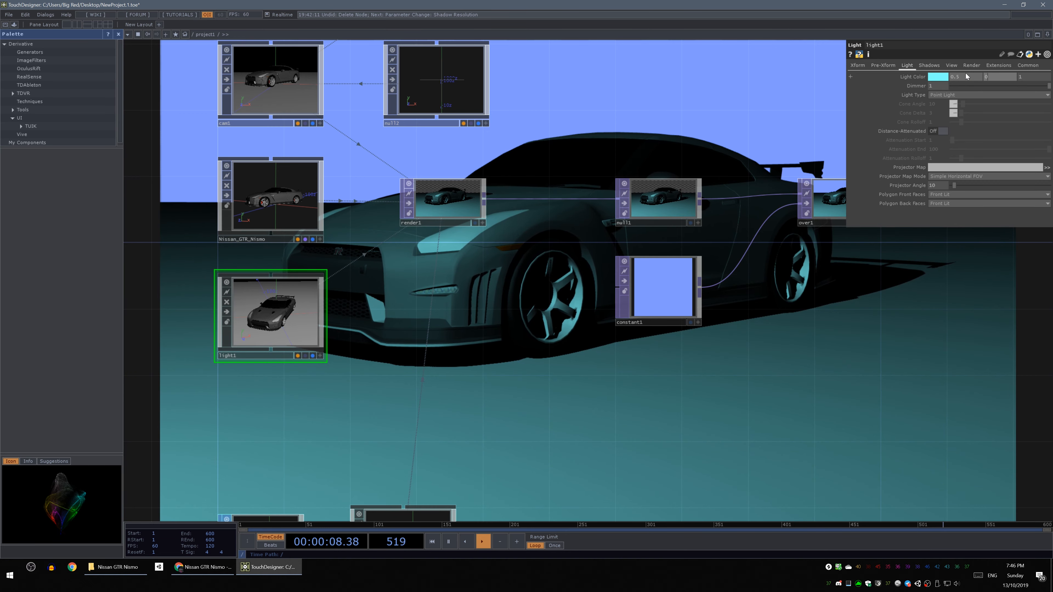
type("0.6")
key("Tab")
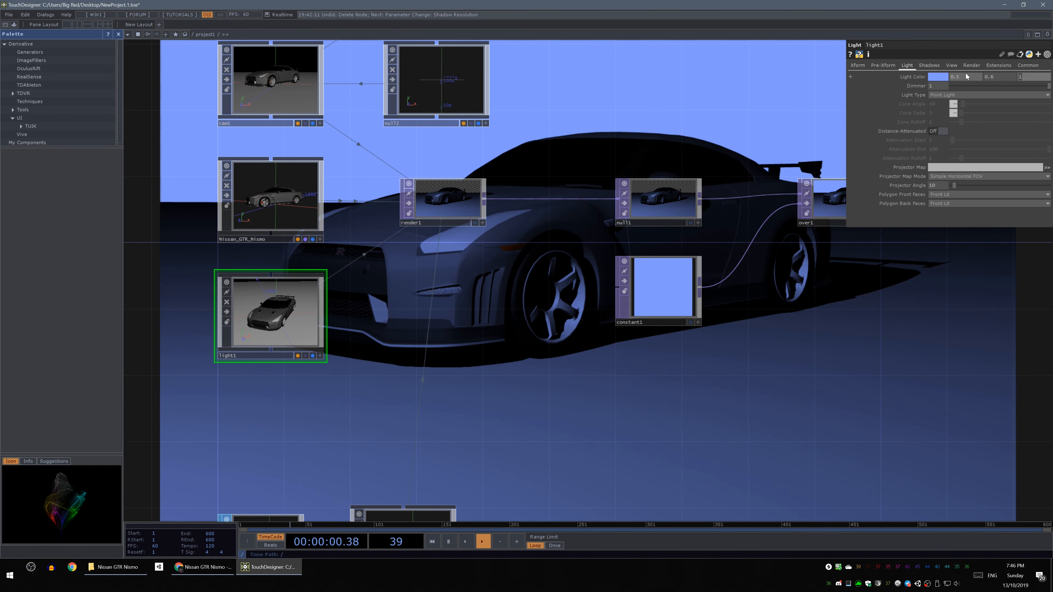
Set the camera's fog type to Linear
left_click_drag(782, 346, 758, 292)
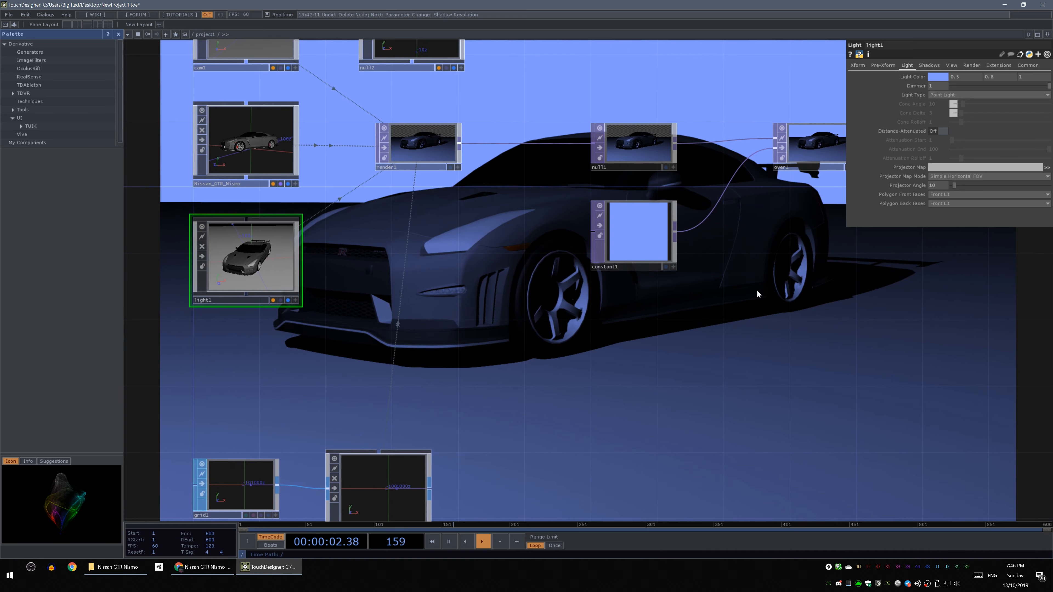
left_click_drag(448, 269, 477, 282)
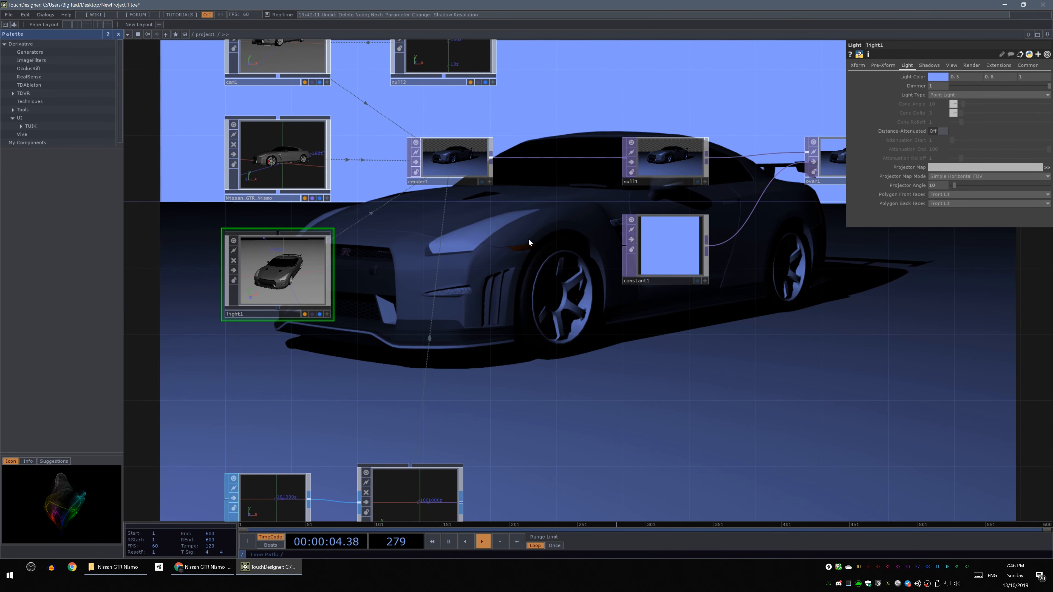
left_click_drag(696, 340, 618, 334)
left_click_drag(482, 330, 565, 308)
scroll(511, 225, "down", 3)
left_click_drag(700, 274, 638, 287)
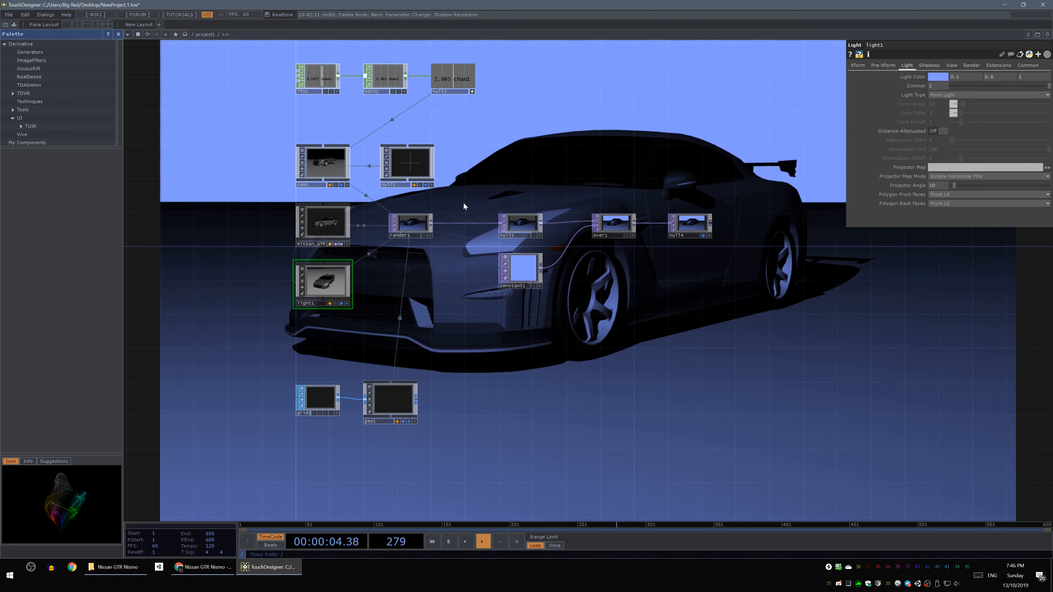
scroll(484, 189, "up", 2)
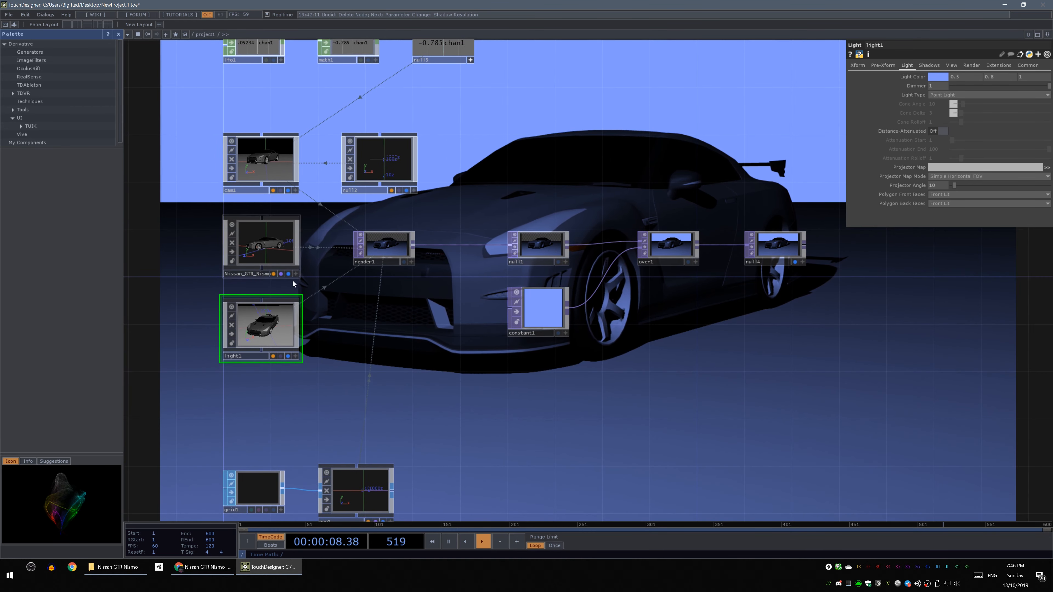
left_click(260, 156)
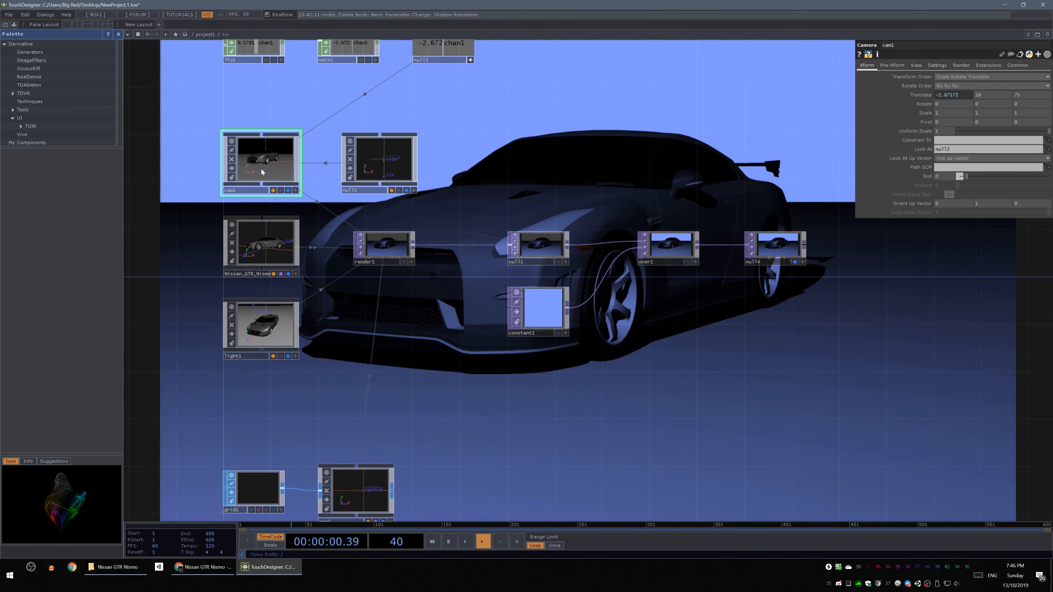
left_click(932, 68)
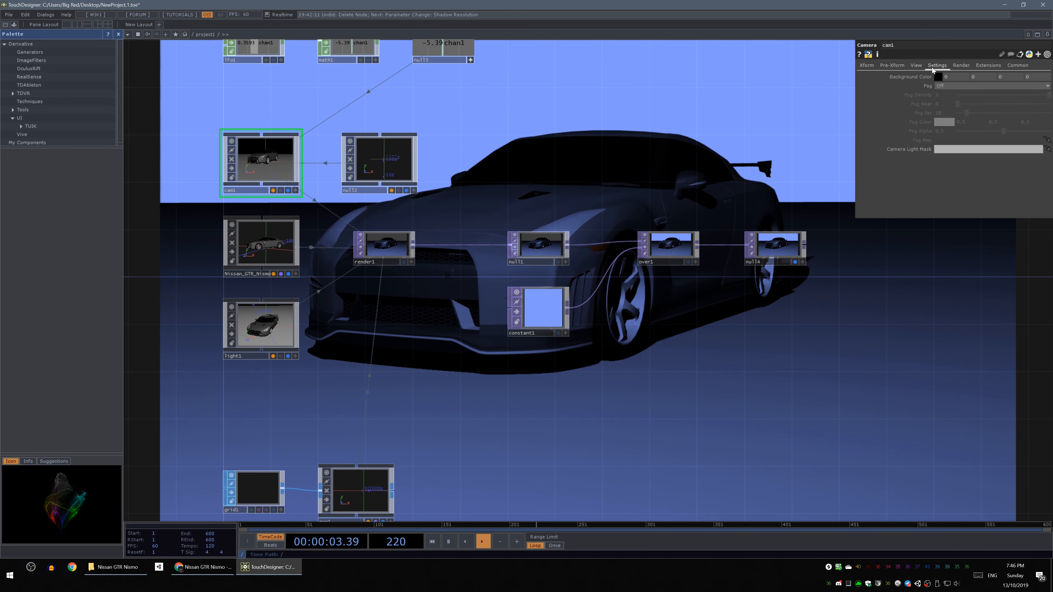
left_click(939, 87)
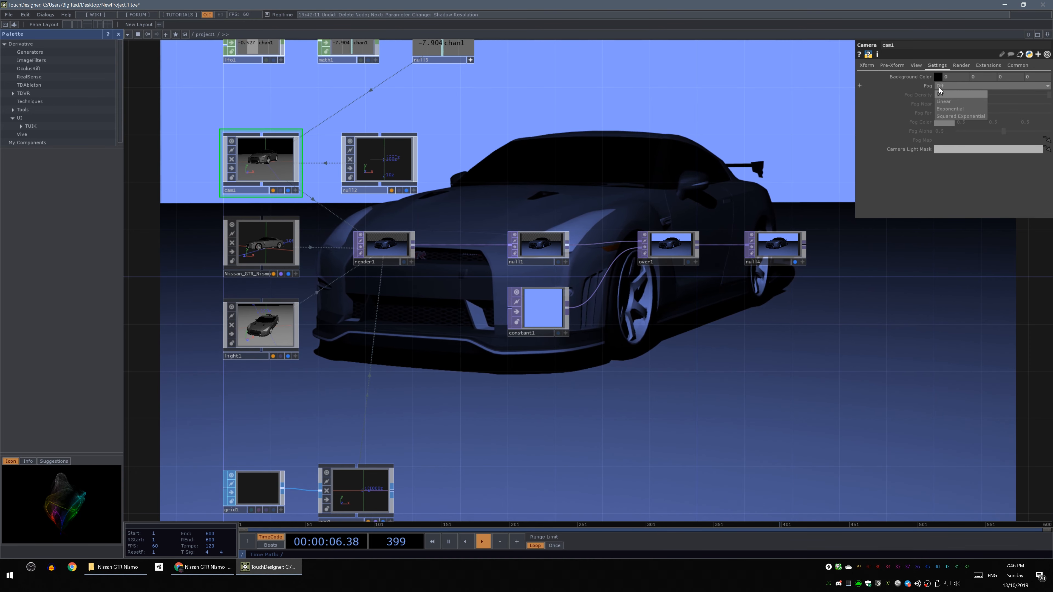
left_click(949, 101)
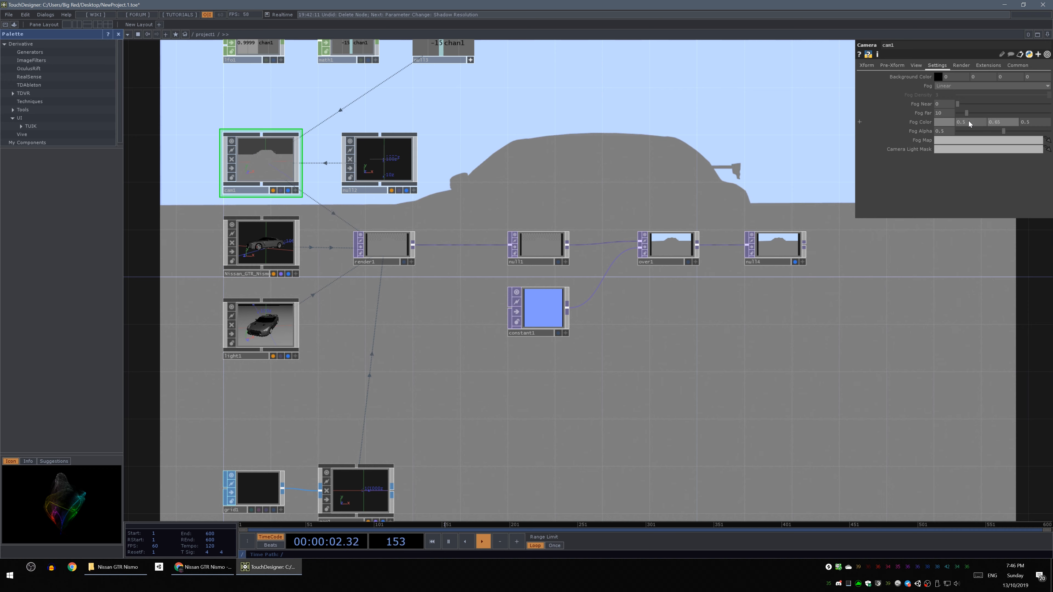
Set the camera's fog color to 0.5, 0.6, 1 and its Fog Far distance to 100
key("BackSpace")
key("Tab")
type("1")
key("Return")
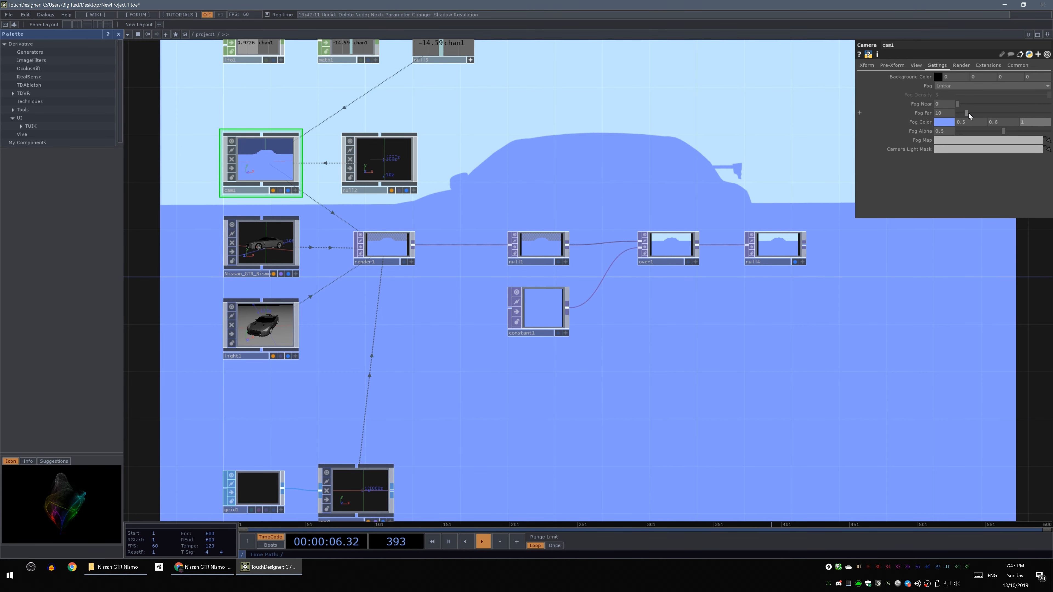
left_click_drag(987, 112, 1050, 112)
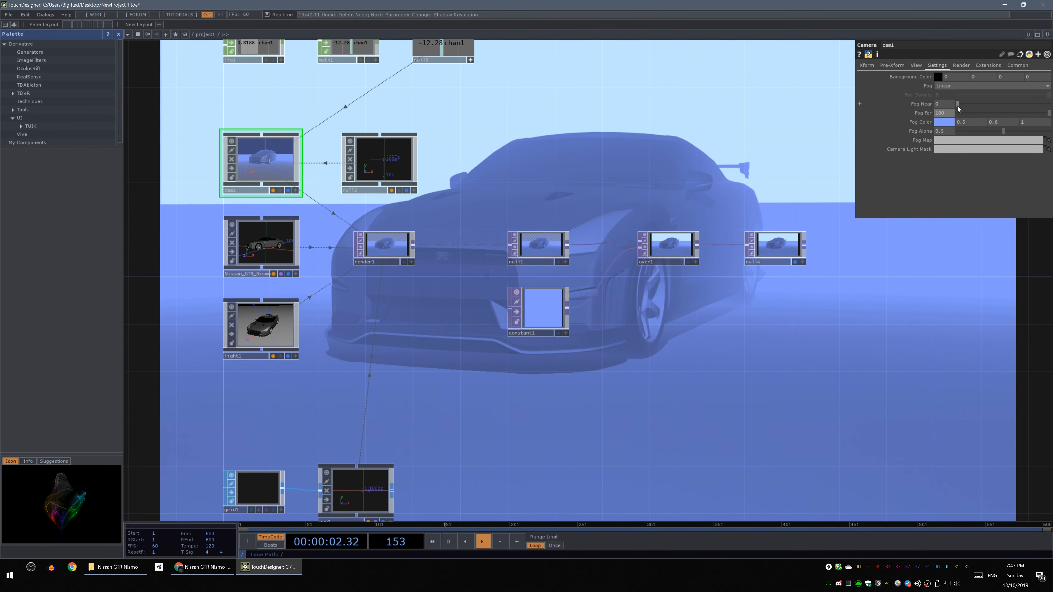
Set the camera's Fog Near distance to about 73 and its background color to 0.5, 0.6, 1 with alpha 1
left_click_drag(958, 105, 1031, 102)
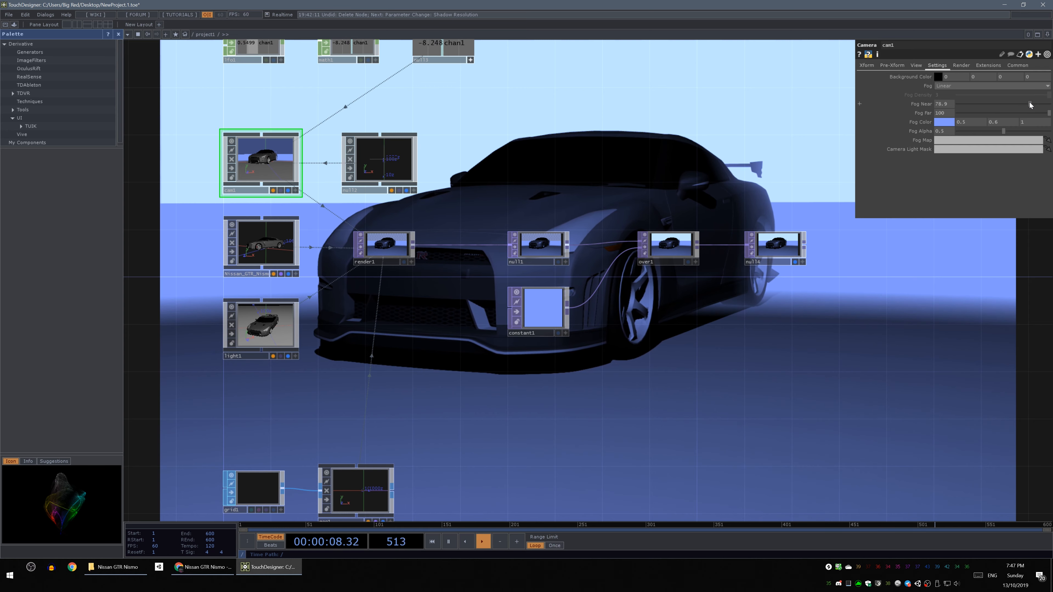
left_click_drag(1027, 103, 1025, 104)
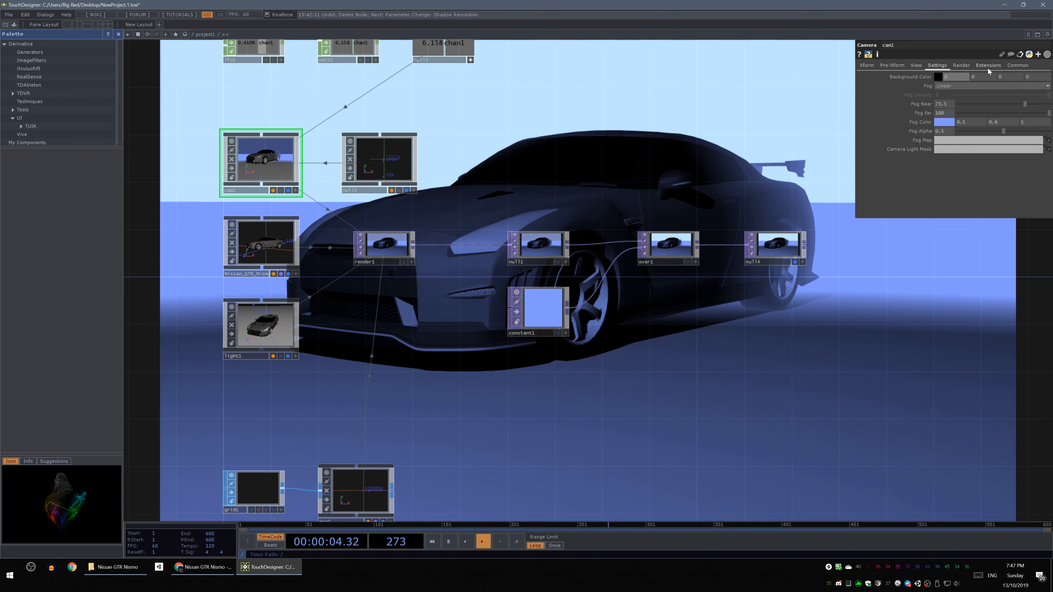
type("5")
key("Tab")
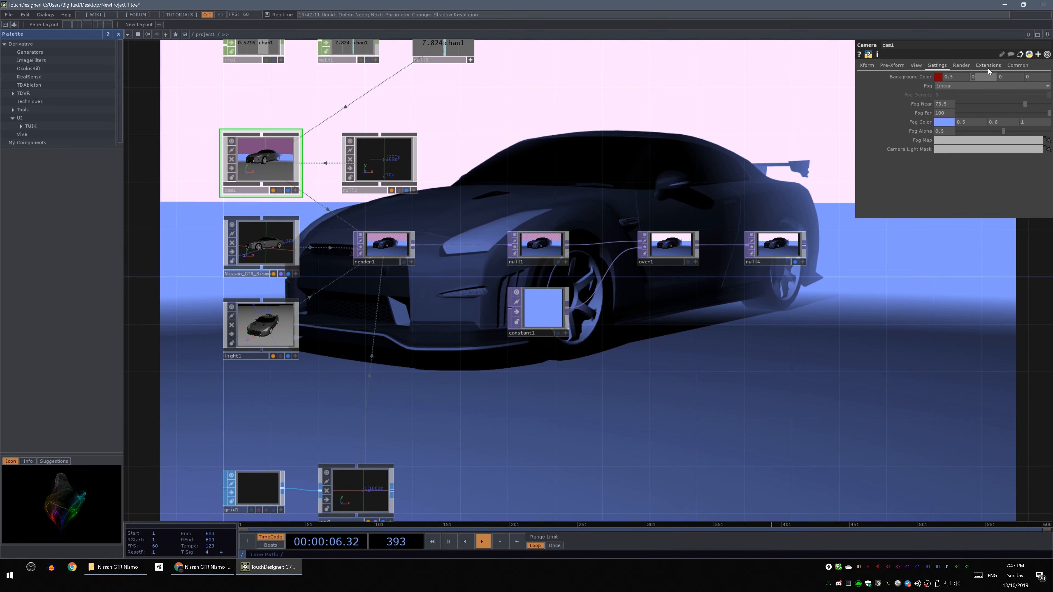
type("0.6")
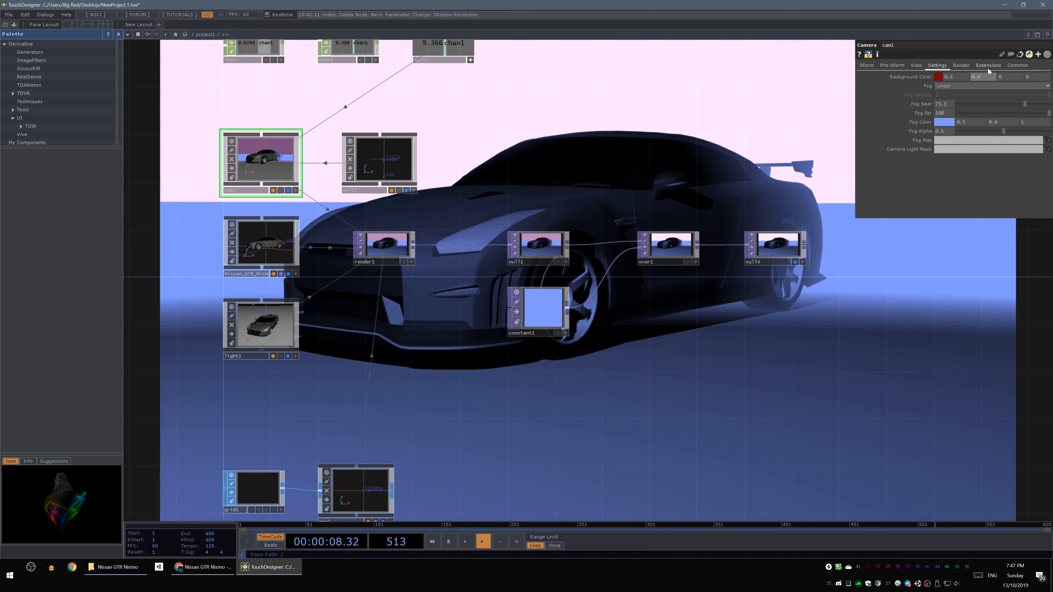
key("Tab")
type("1")
key("Tab")
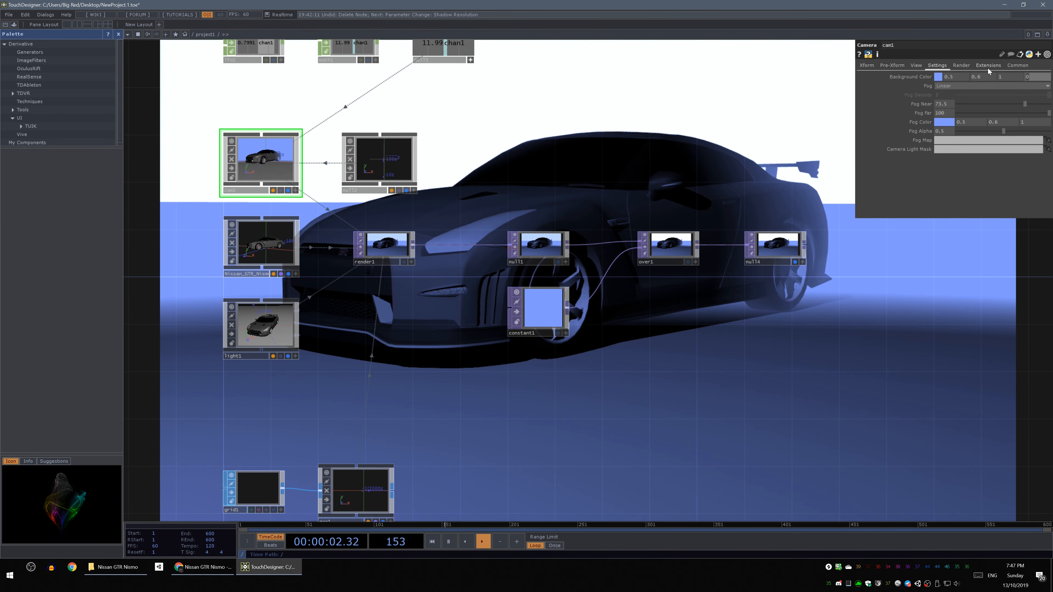
type("1")
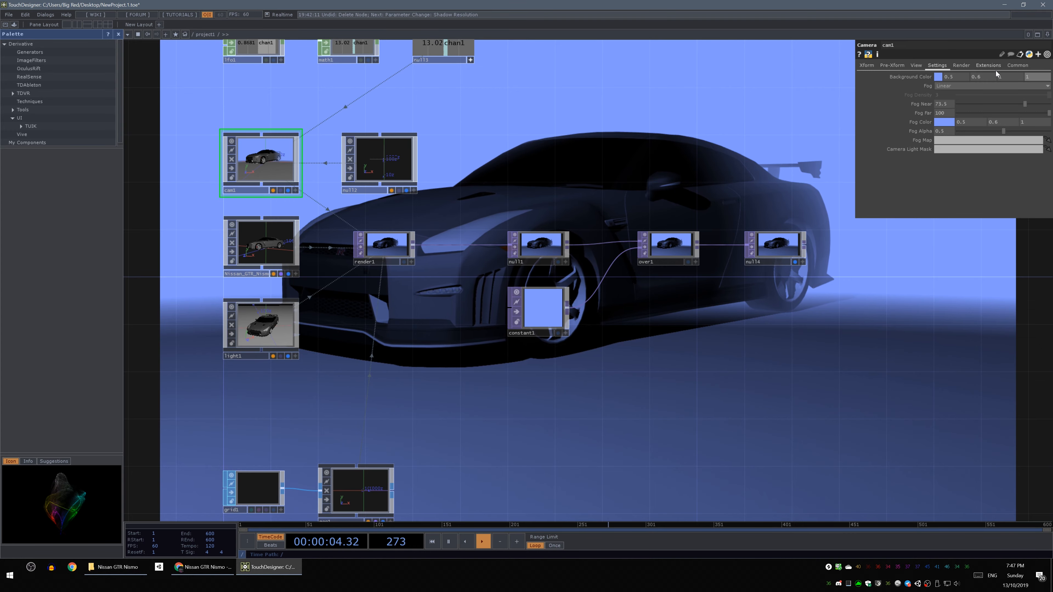
Add a Movie File Out TOP connected to the output of the null4 TOP at the end of the chain
scroll(688, 350, "down", 5)
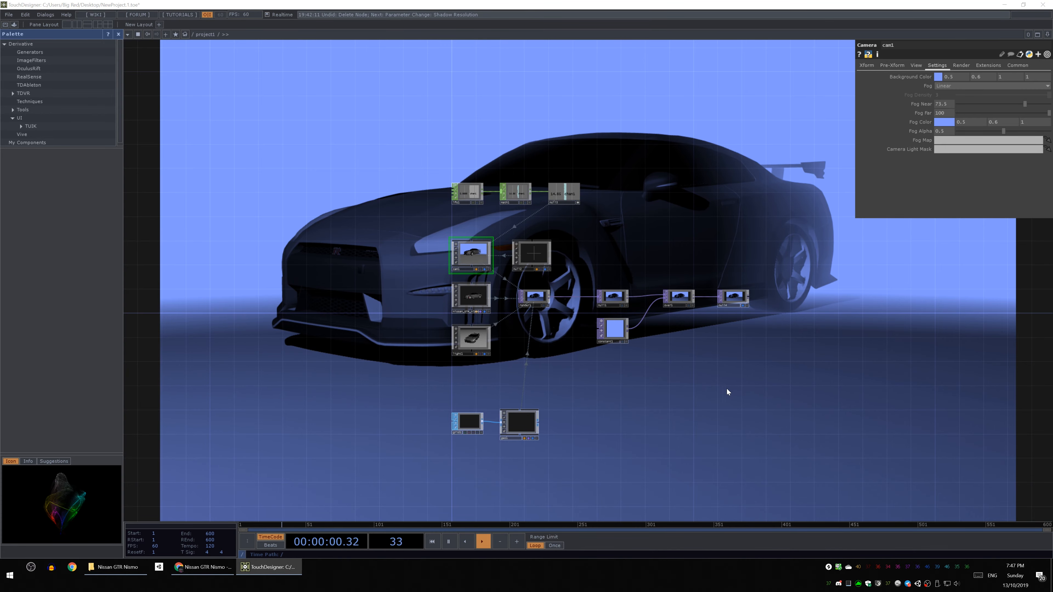
left_click_drag(727, 392, 507, 374)
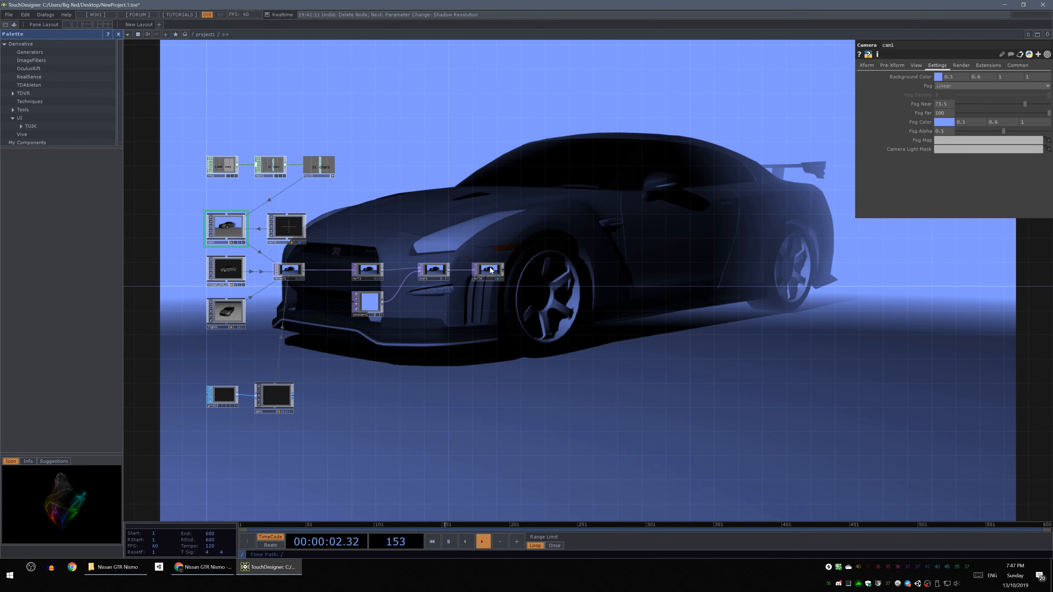
left_click_drag(502, 299, 680, 244)
scroll(490, 280, "up", 3)
scroll(651, 282, "down", 3)
left_click_drag(616, 340, 486, 366)
scroll(551, 265, "up", 3)
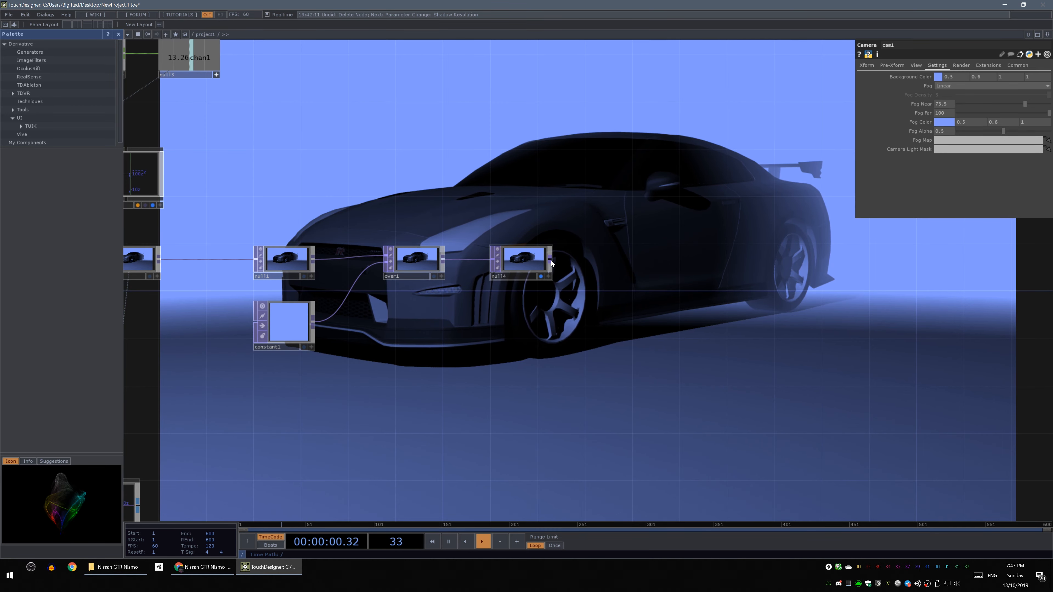
left_click(550, 262)
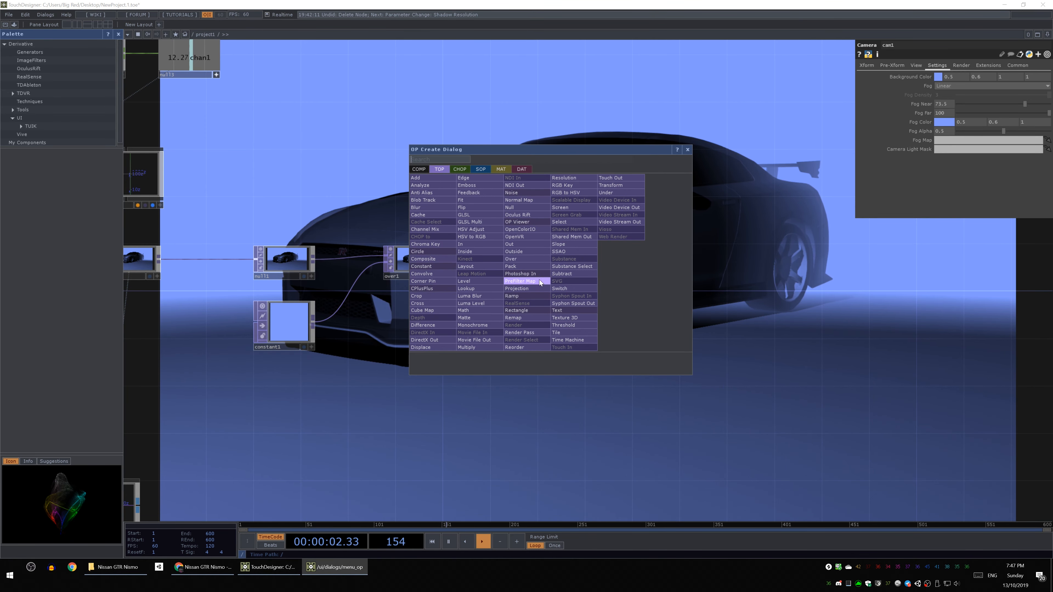
left_click(494, 339)
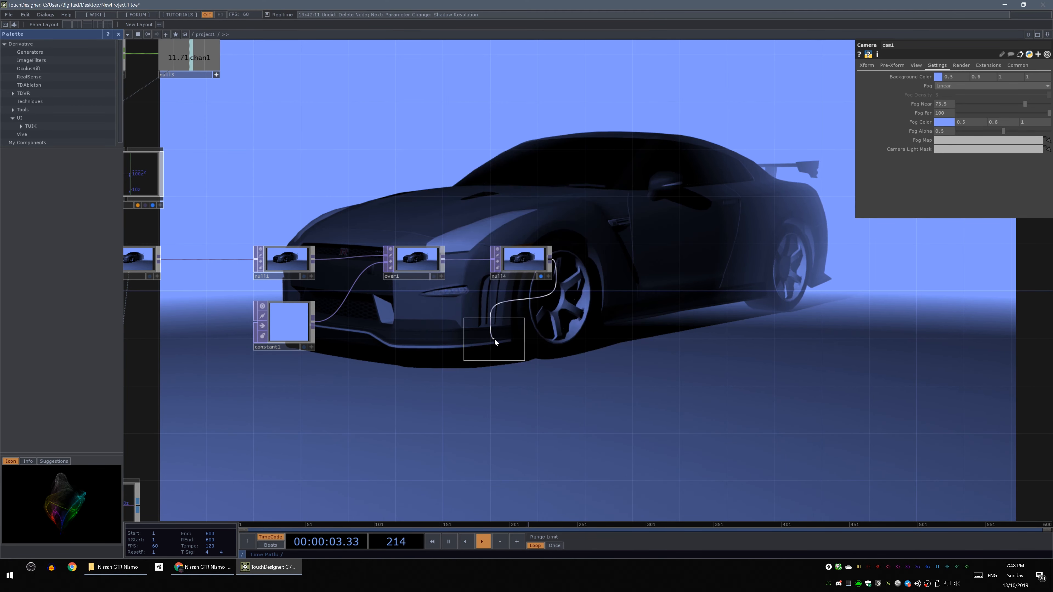
left_click(630, 262)
left_click_drag(634, 260, 634, 271)
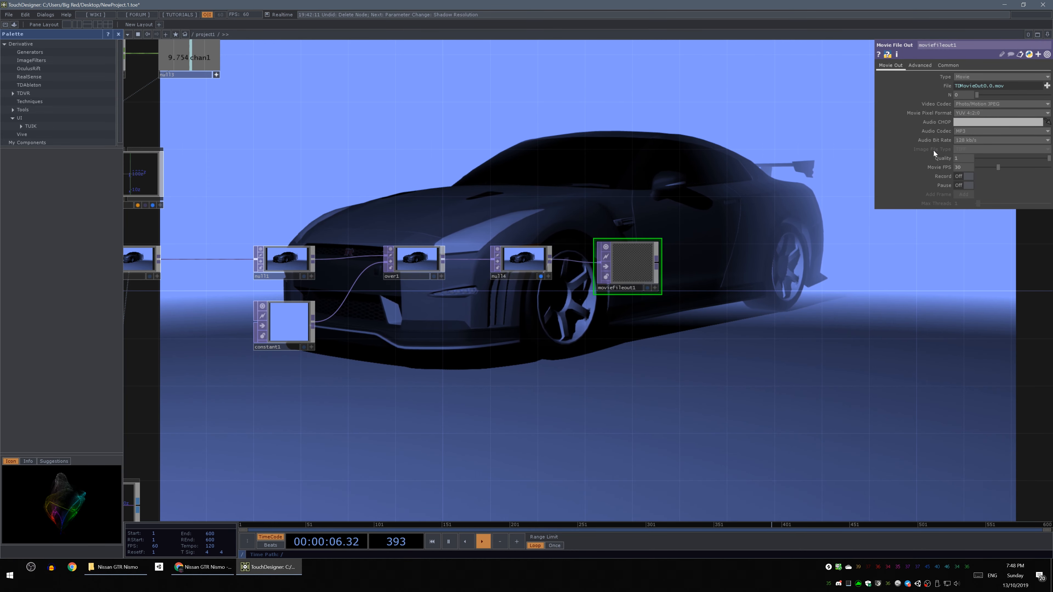
Set the Movie File Out type to Image and its file to "TouchDesigner Importing FBX - YOUTUBE COVER" in the TouchDesigner Importing FBX folder
left_click(988, 76)
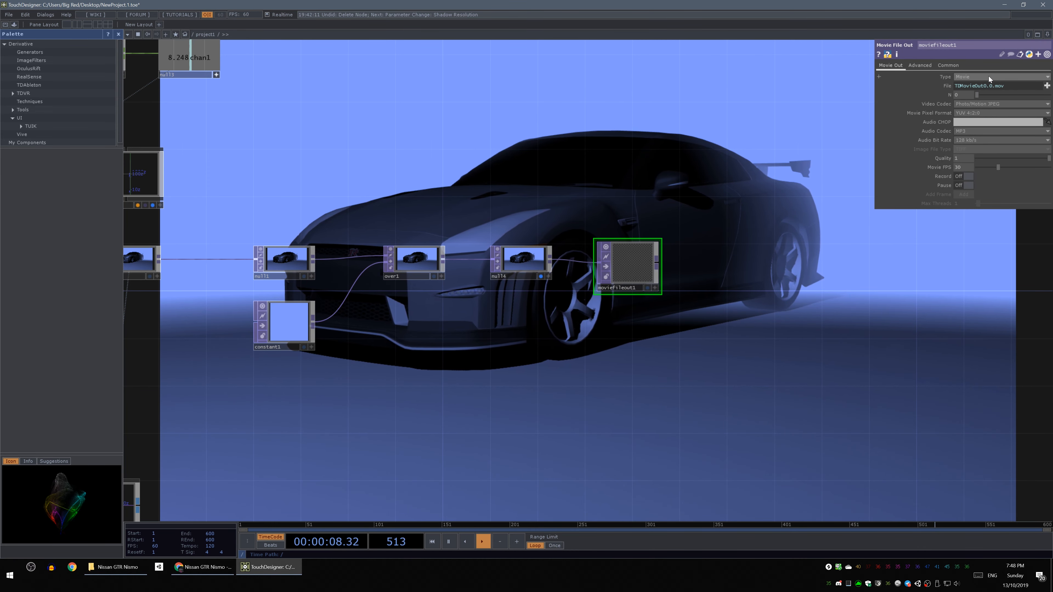
left_click(973, 94)
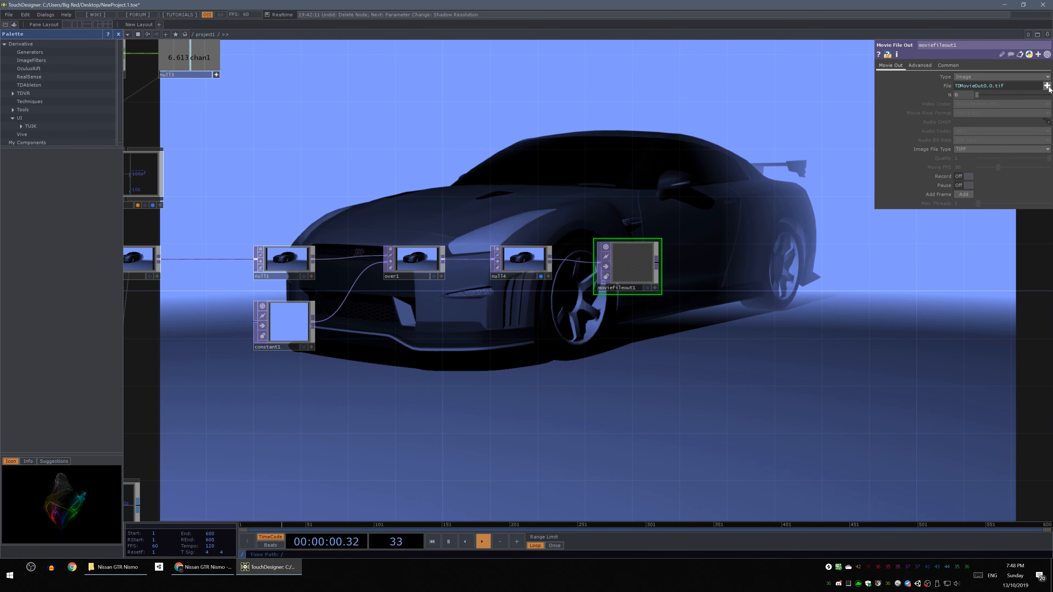
left_click(1047, 85)
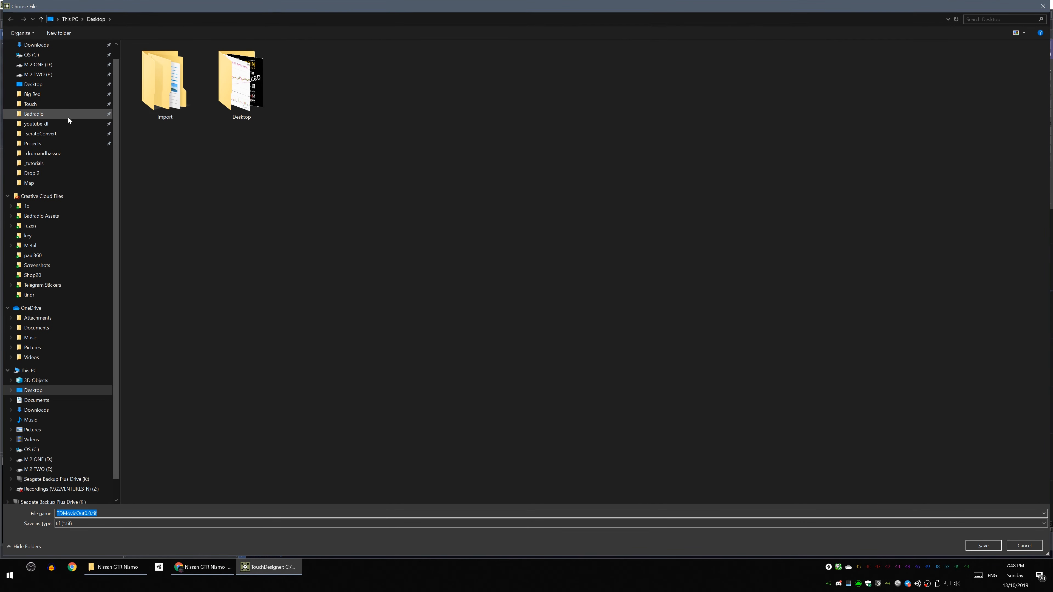
left_click(34, 163)
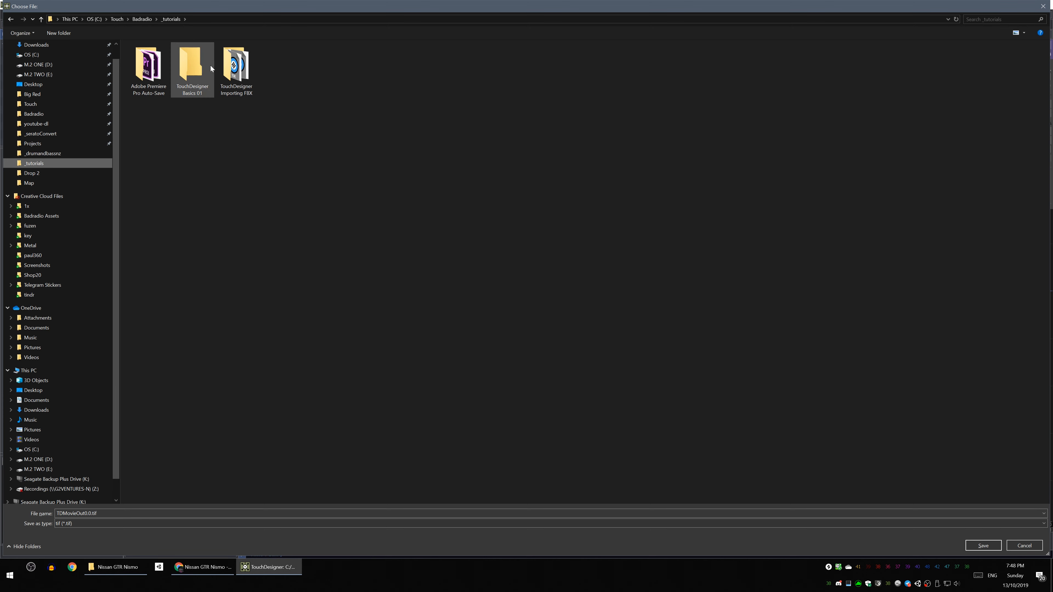
double_click(225, 60)
left_click(135, 513)
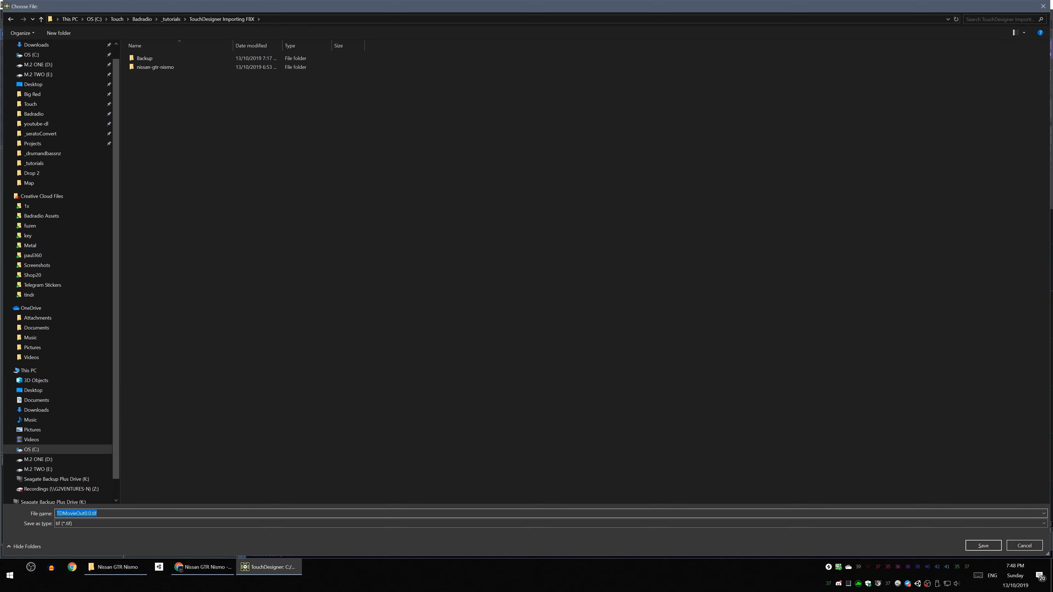
type("T")
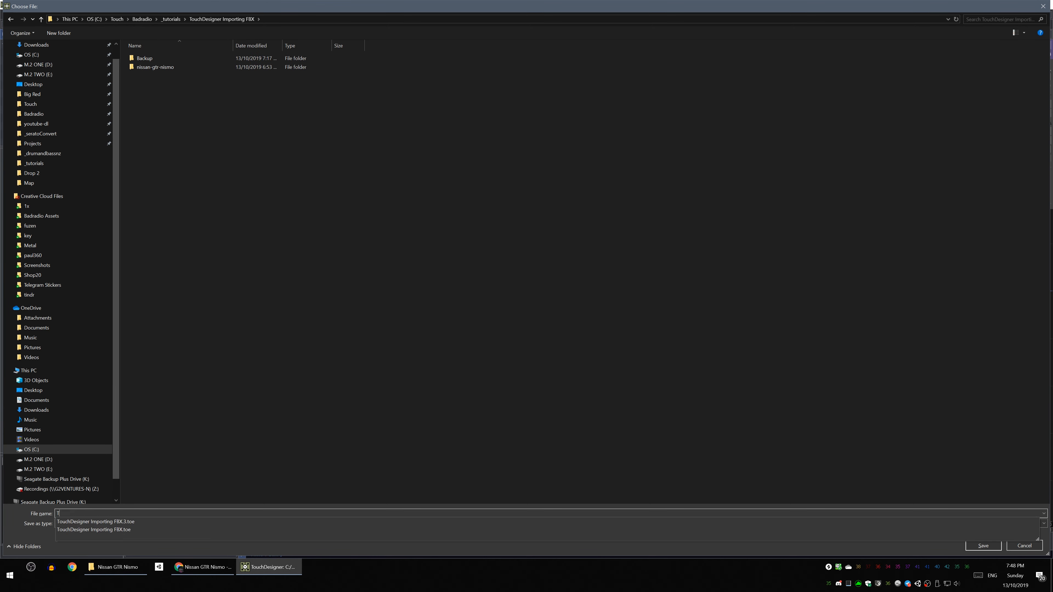
key("Down")
key("BackSpace")
key("BackSpace")
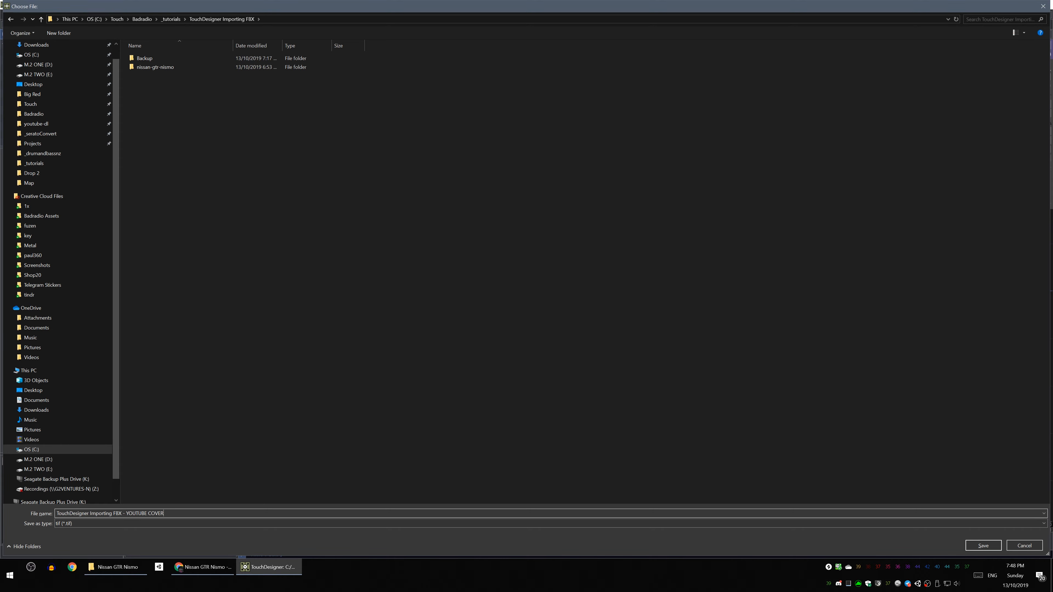
type("- YOUTUBE COVER")
key("Return")
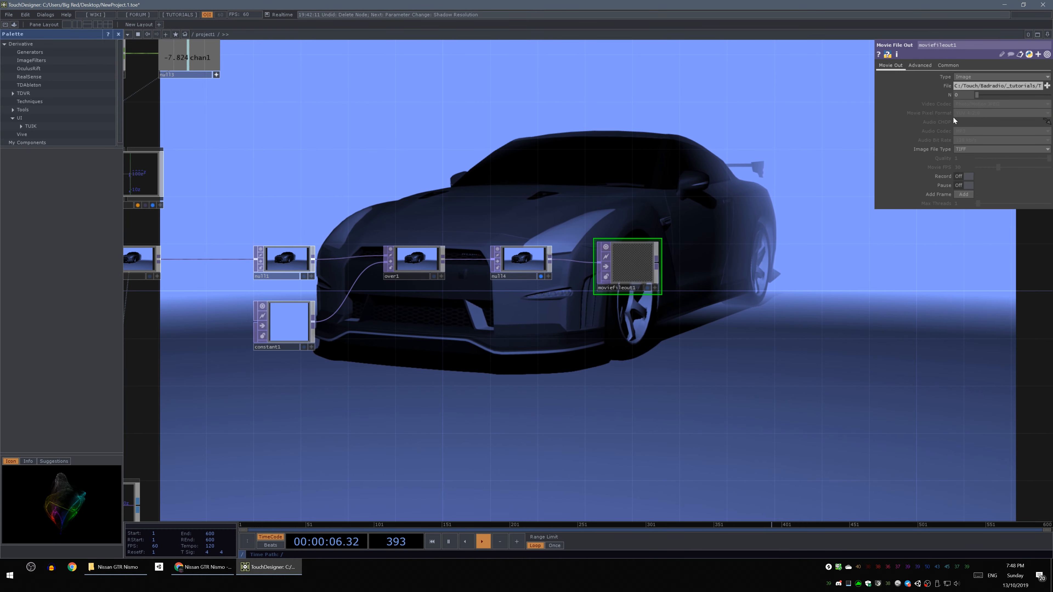
Set the Movie File Out's image file type to JPEG
left_click(966, 149)
left_click(977, 165)
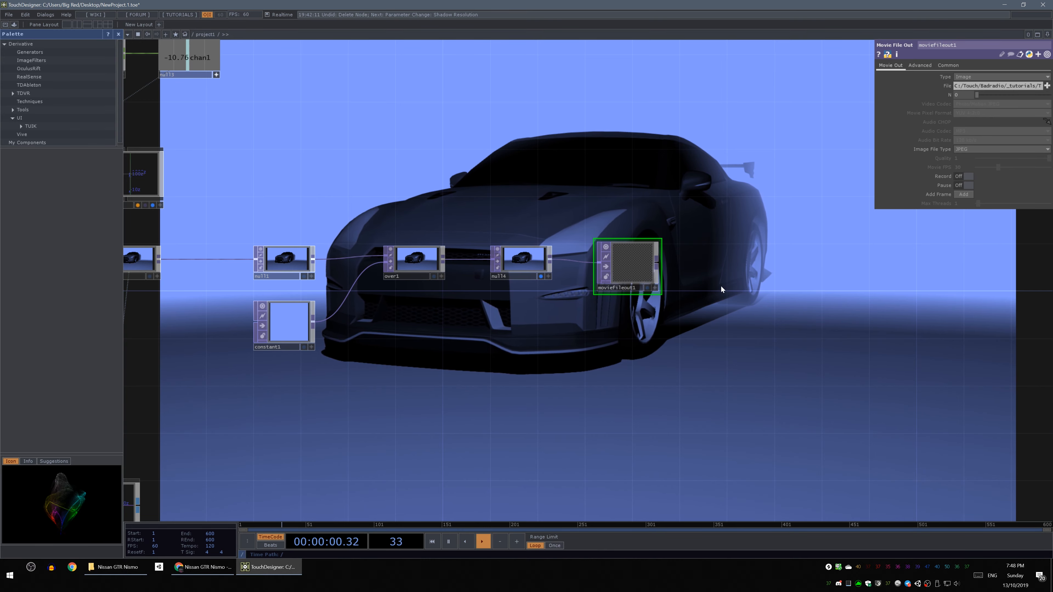
left_click_drag(844, 253, 800, 287)
left_click_drag(713, 258, 704, 299)
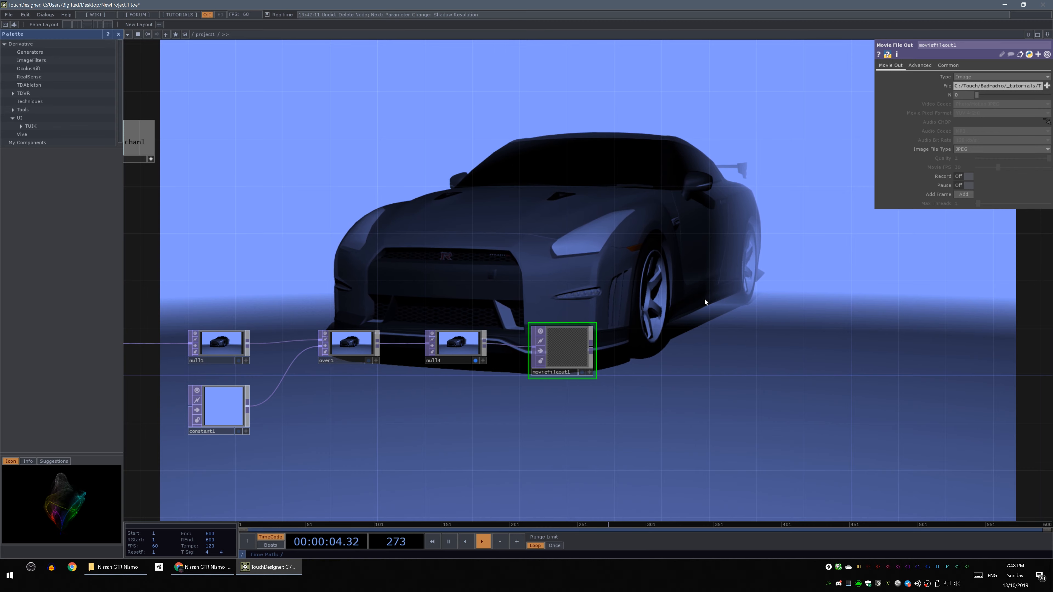
left_click_drag(704, 298, 660, 272)
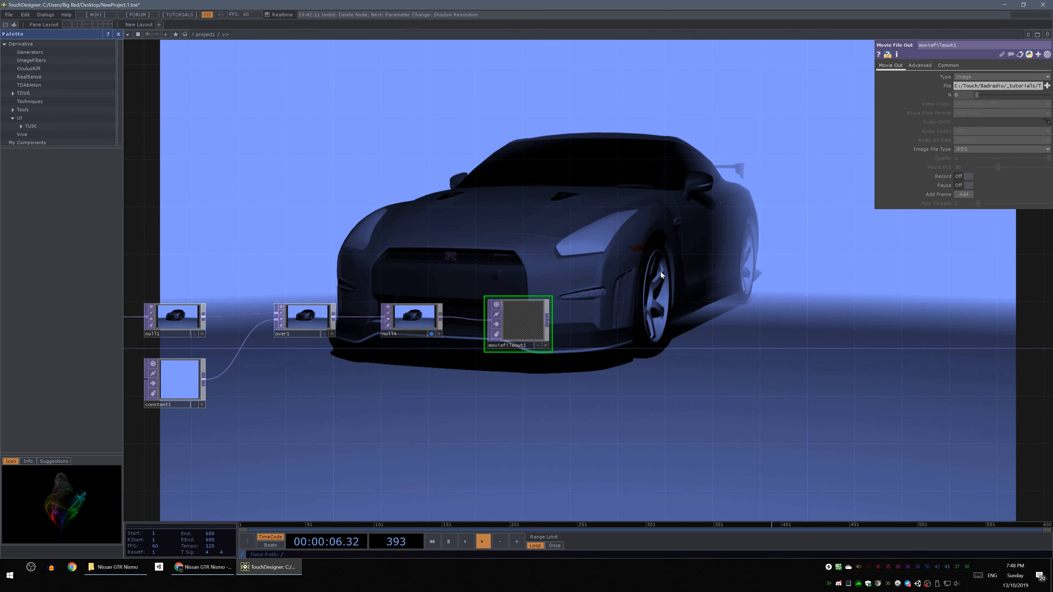
left_click_drag(709, 300, 686, 303)
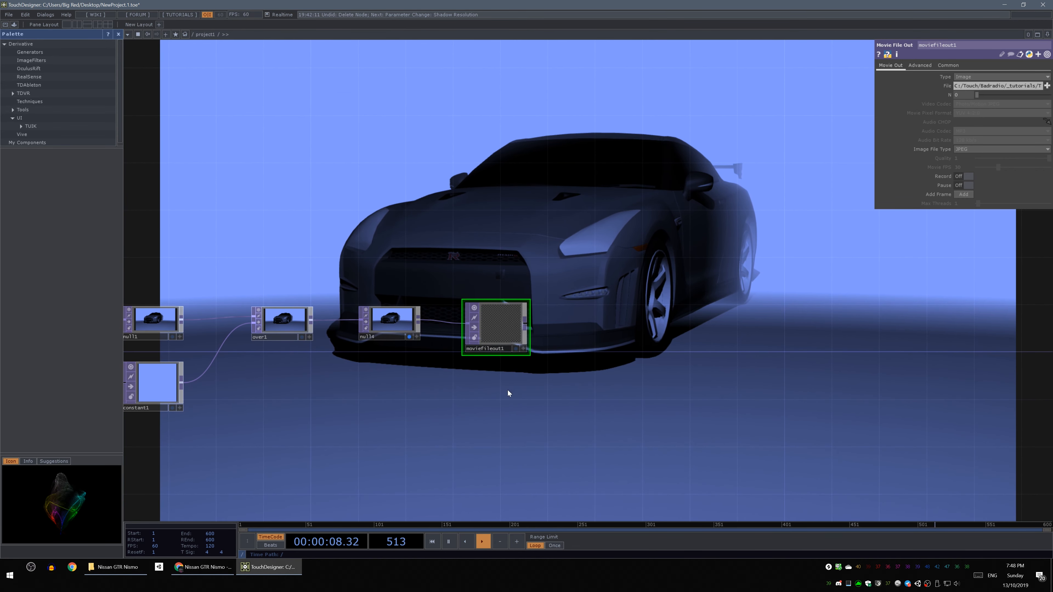
left_click_drag(332, 423, 482, 447)
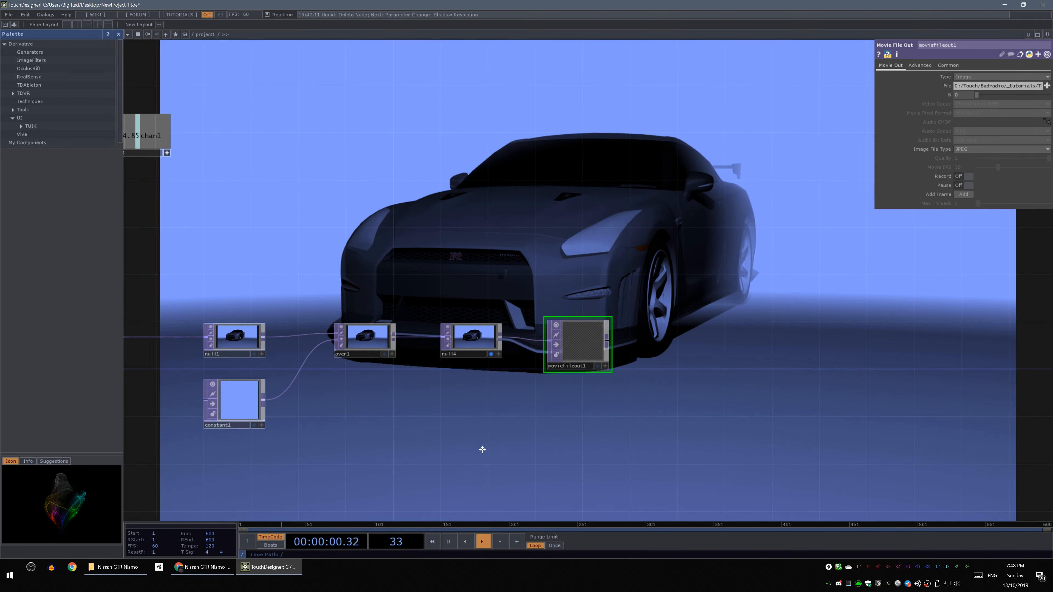
scroll(482, 449, "down", 3)
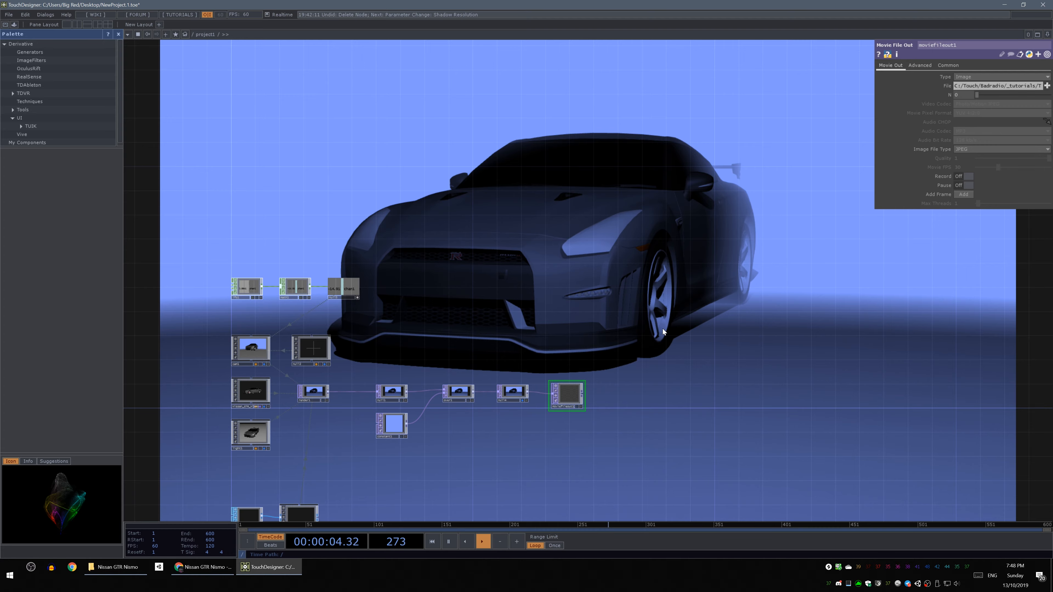
left_click_drag(663, 329, 590, 297)
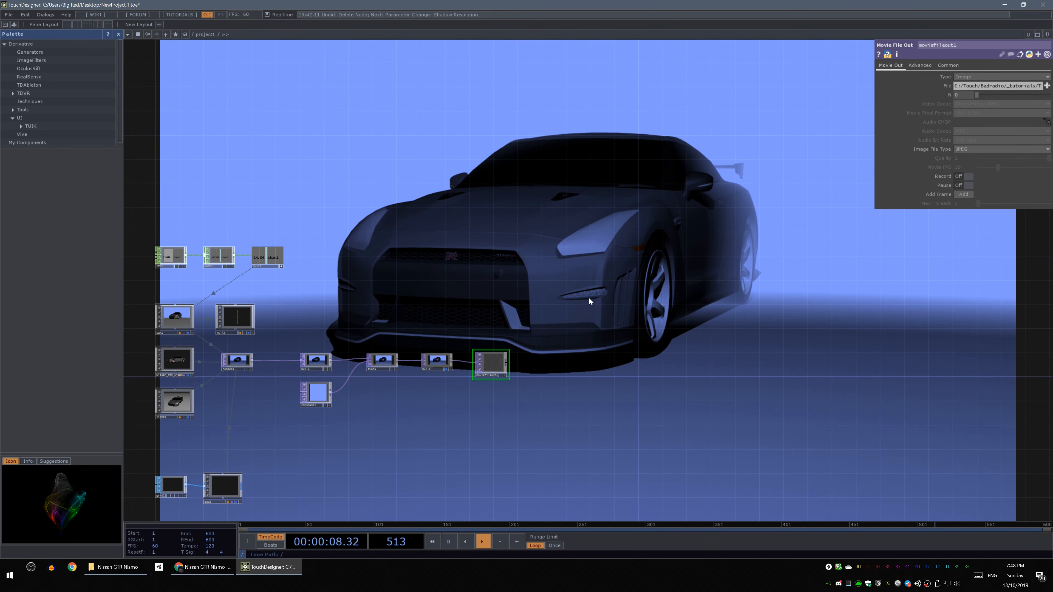
scroll(538, 398, "up", 1)
scroll(538, 397, "up", 1)
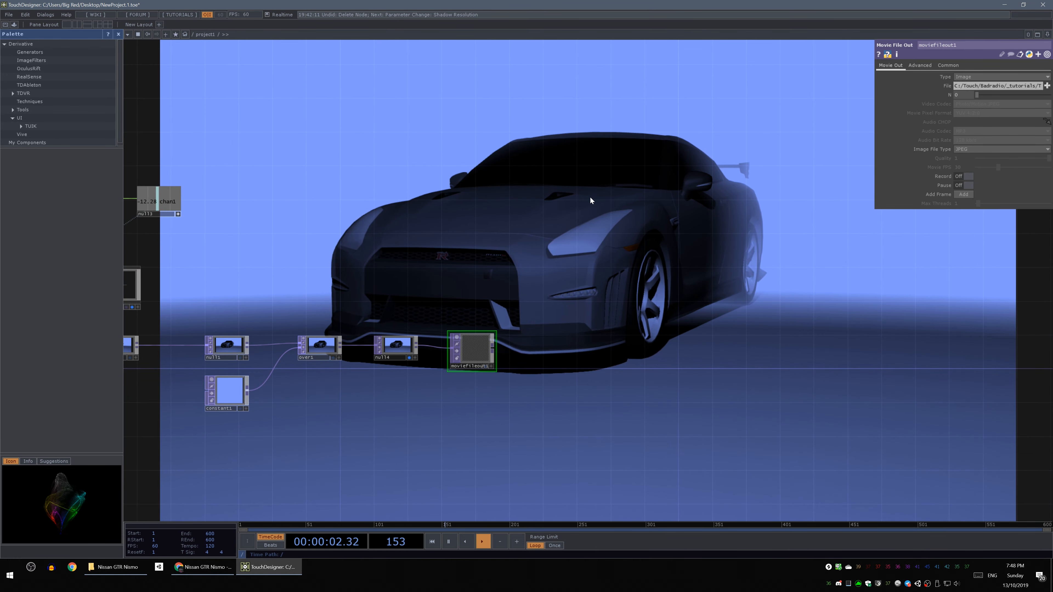
left_click_drag(611, 212, 597, 254)
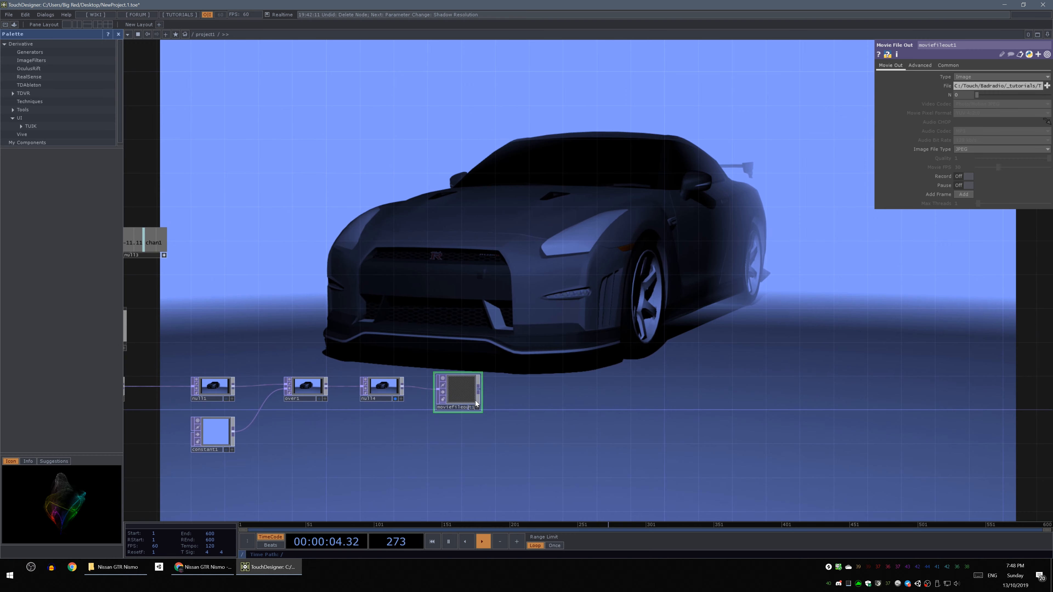
left_click_drag(805, 266, 802, 254)
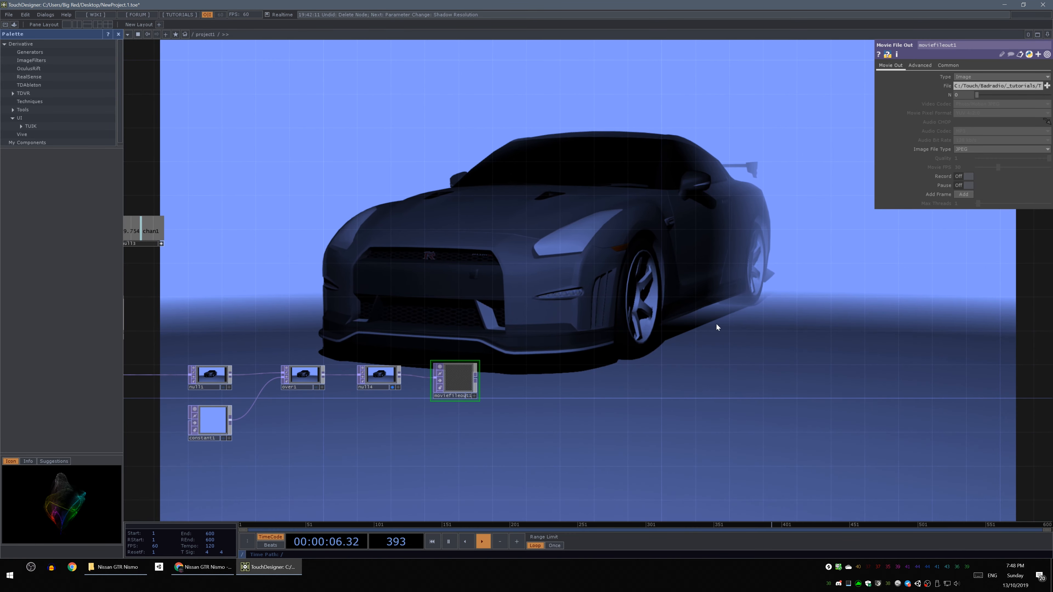
Pause the timeline and record the current frame to file with the Movie File Out TOP
left_click(448, 542)
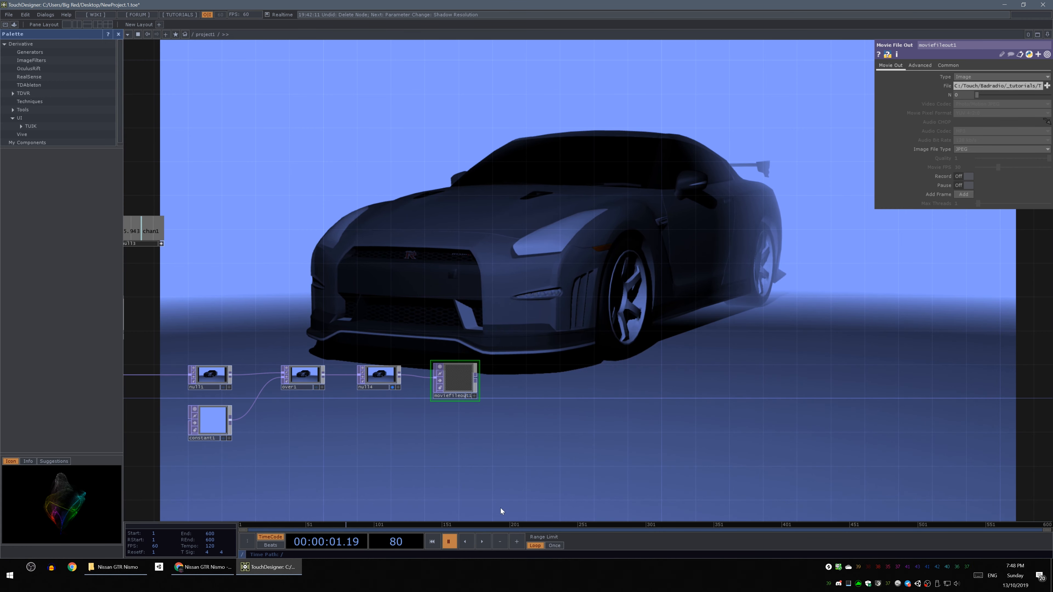
left_click(960, 177)
left_click(960, 176)
Switch to File Explorer and view the exported YOUTUBE COVER image from the TouchDesigner Importing FBX folder, closing the viewer when done
left_click(116, 567)
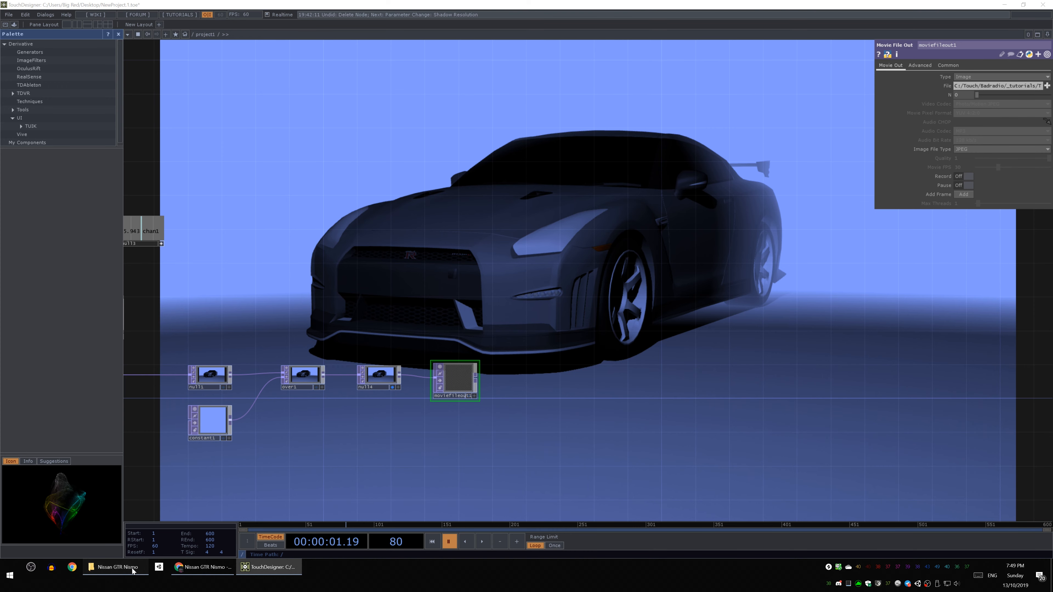
left_click(596, 123)
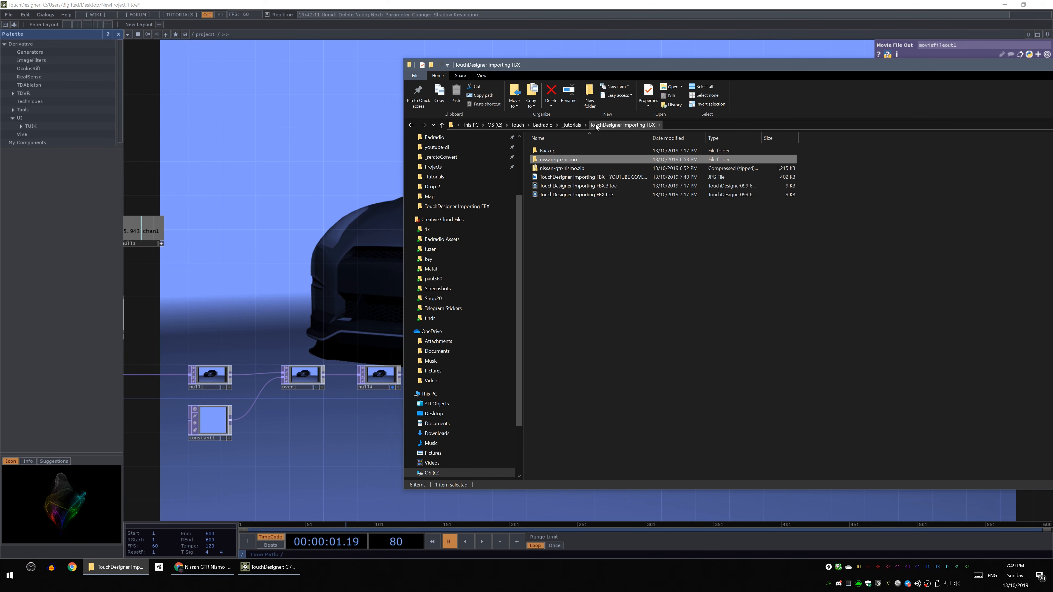
double_click(591, 176)
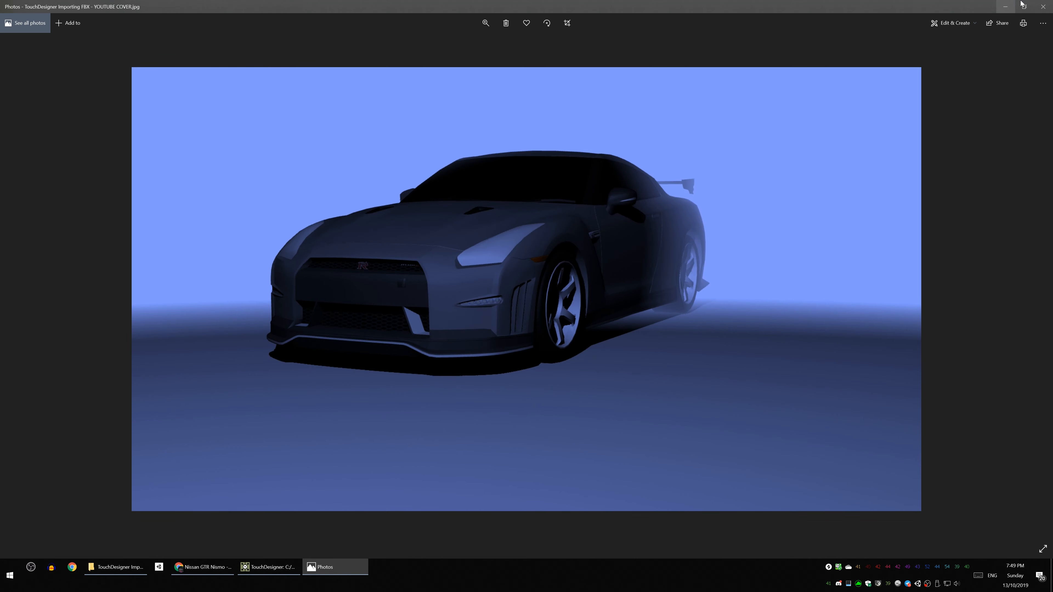
left_click(1043, 6)
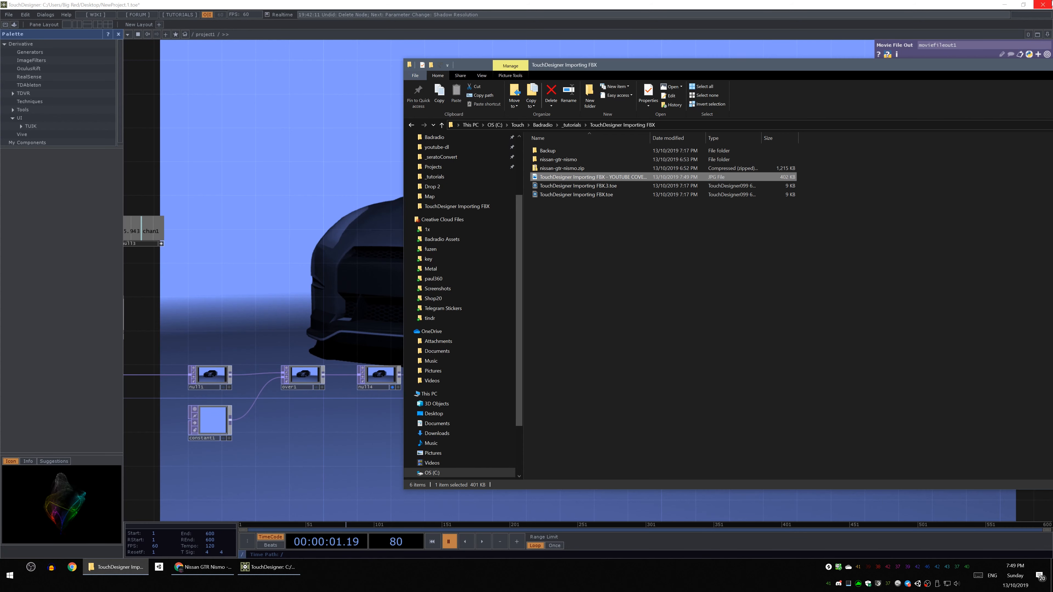
Back in TouchDesigner, set the Movie File Out to Movie type, saving to "TouchDesigner Importing FBX - YOUTUBE COVER.mov" with the MPEG 4 (Part 2) video codec
left_click(805, 3)
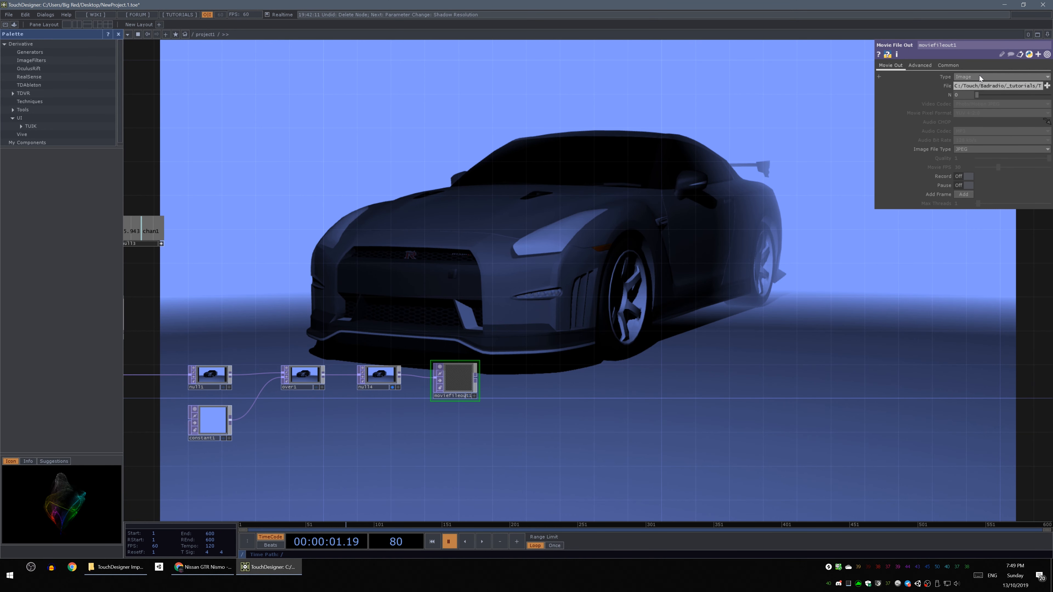
left_click(971, 86)
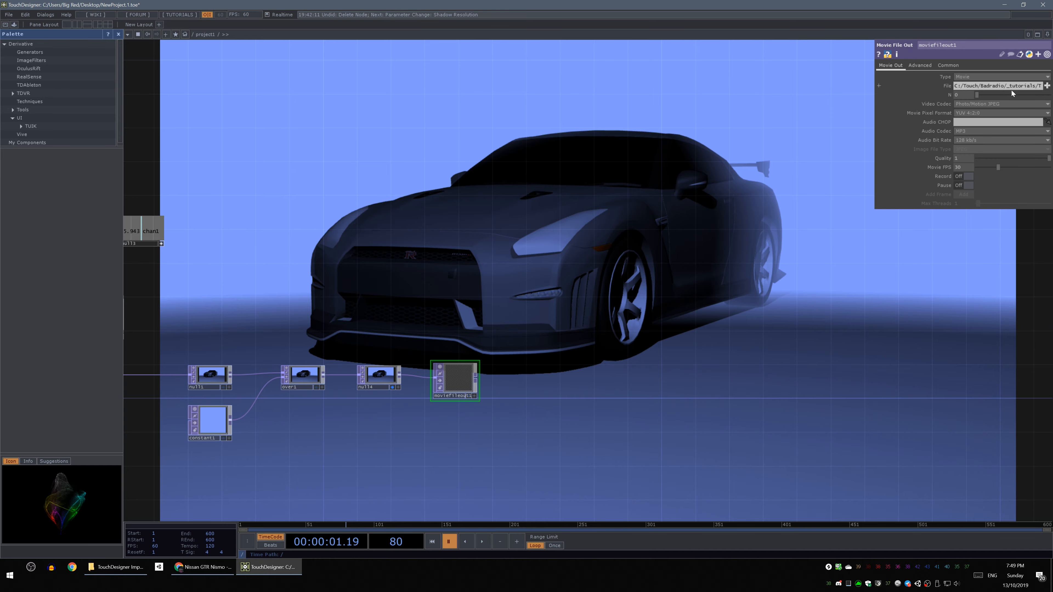
left_click(1047, 86)
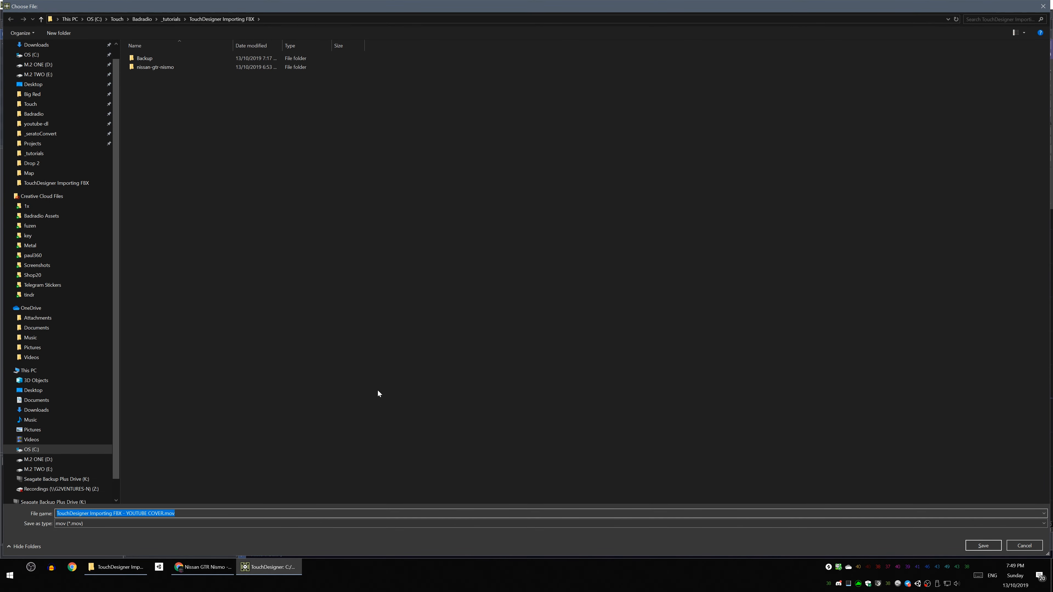
left_click(980, 545)
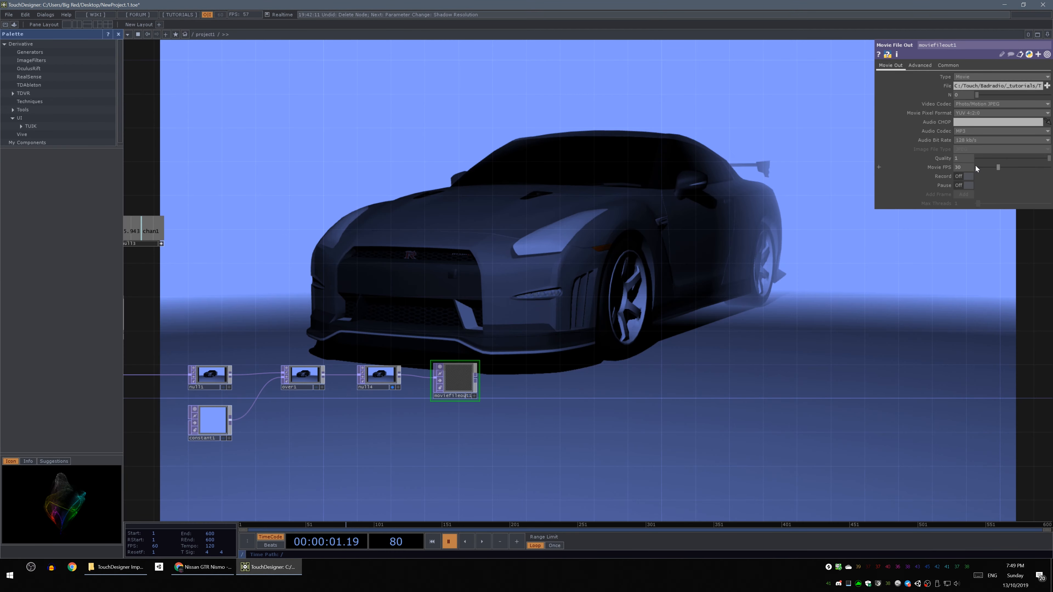
left_click(970, 103)
left_click(974, 126)
Record the playing timeline to the movie file with the Movie File Out TOP, turning recording off to finish
left_click(962, 178)
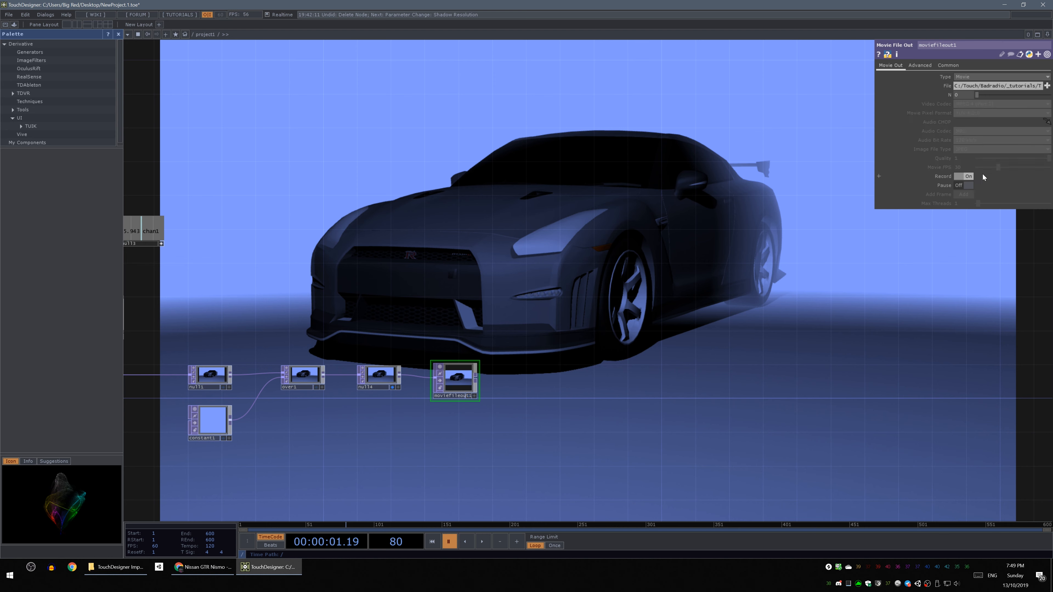
left_click(482, 541)
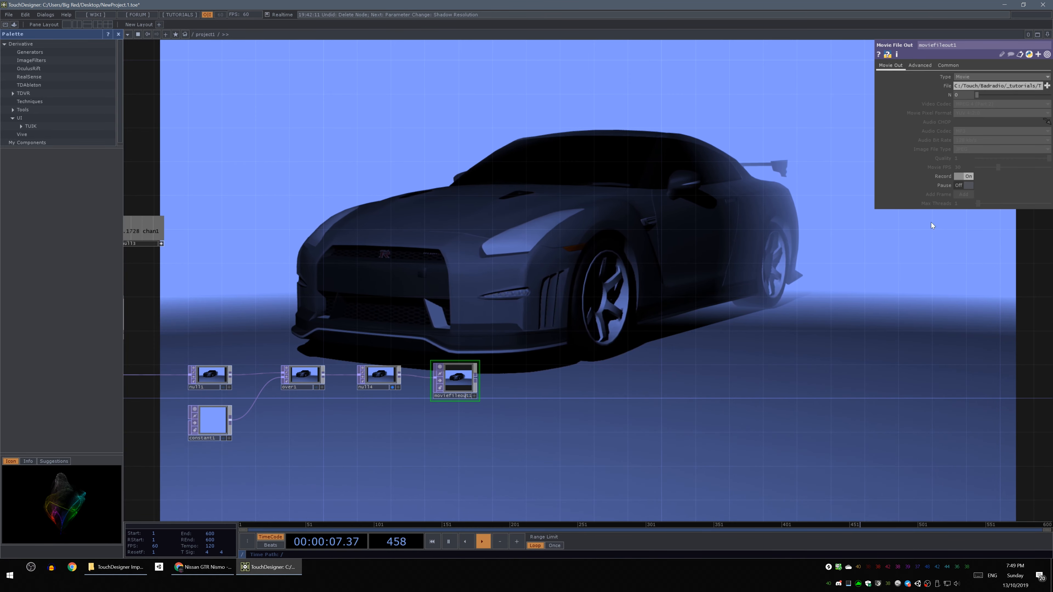
left_click(964, 176)
Switch to File Explorer and watch the exported YOUTUBE COVER MOV file full screen, closing the player and returning to TouchDesigner when done
left_click(120, 576)
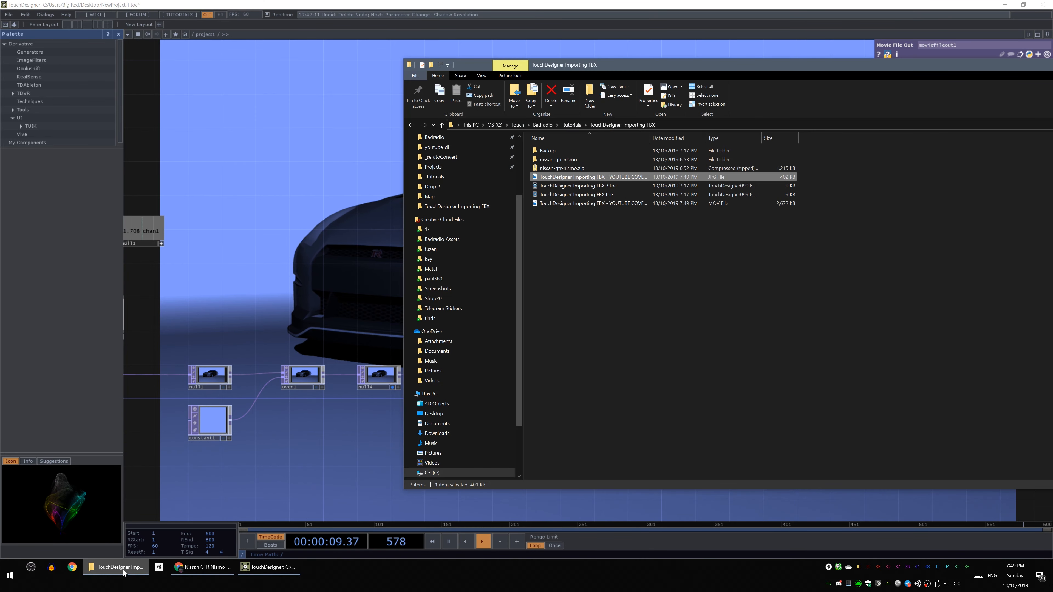
double_click(578, 204)
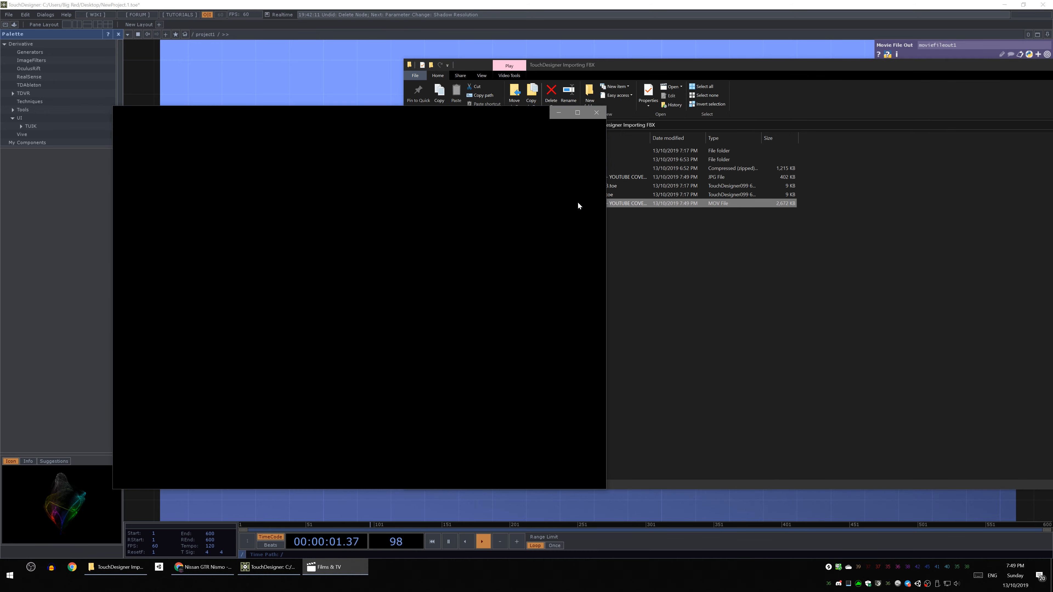
double_click(518, 202)
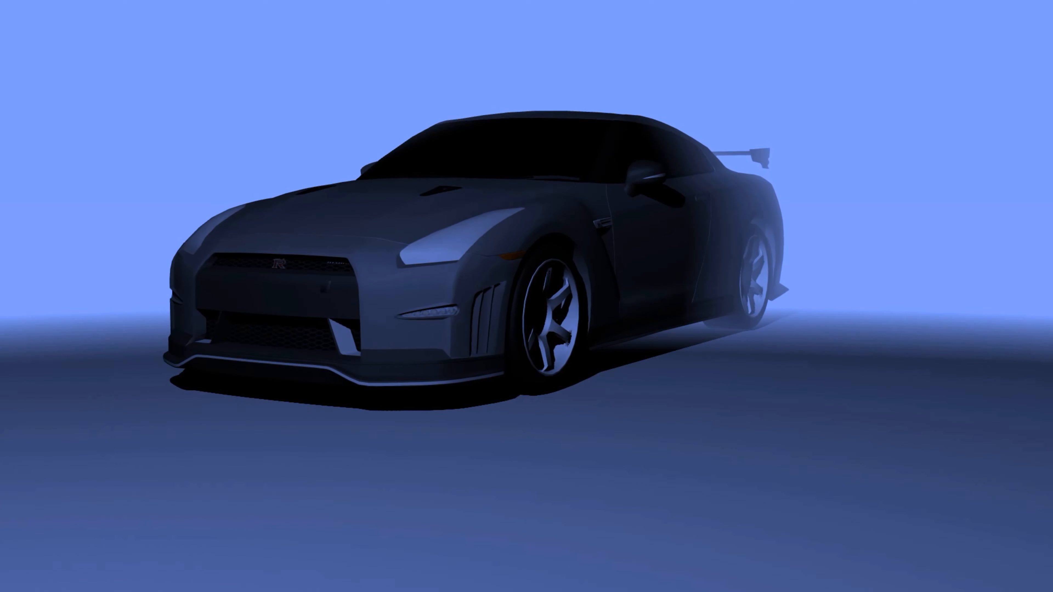
double_click(683, 217)
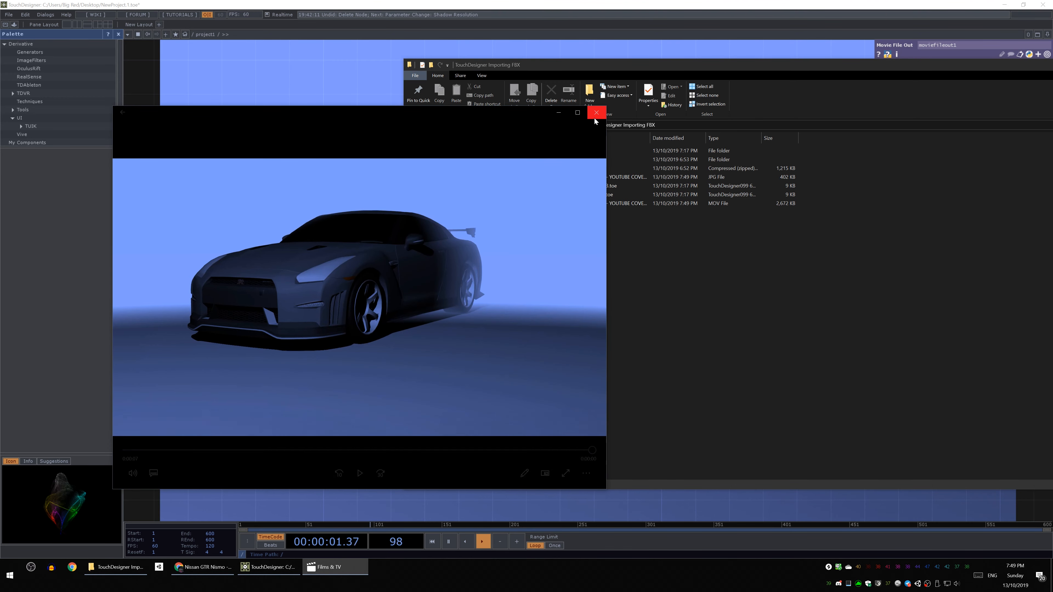
left_click(597, 113)
left_click(389, 53)
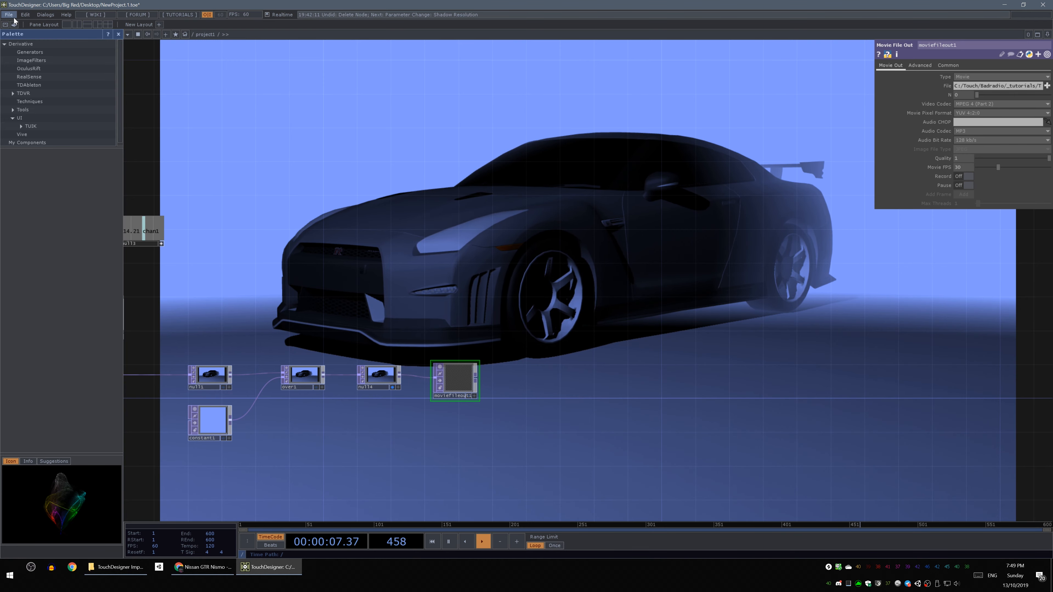
left_click(203, 567)
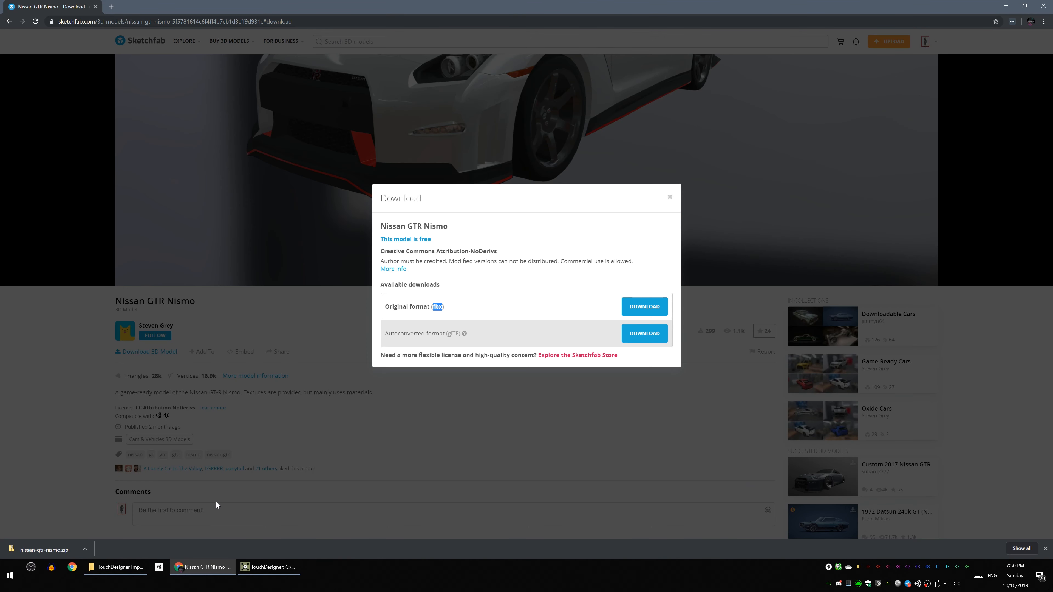
left_click(281, 575)
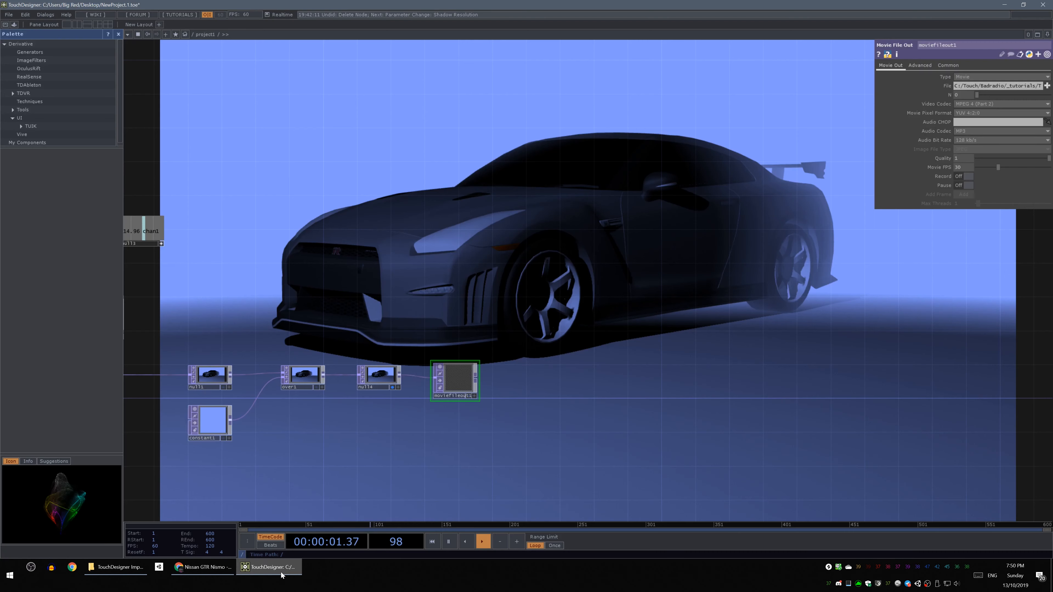
left_click_drag(415, 274, 444, 276)
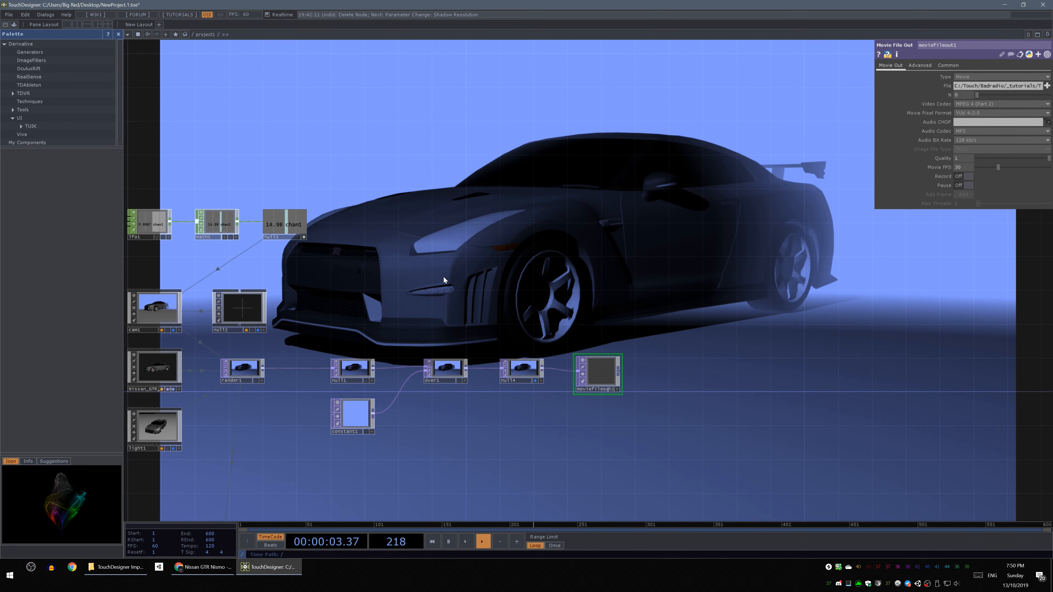